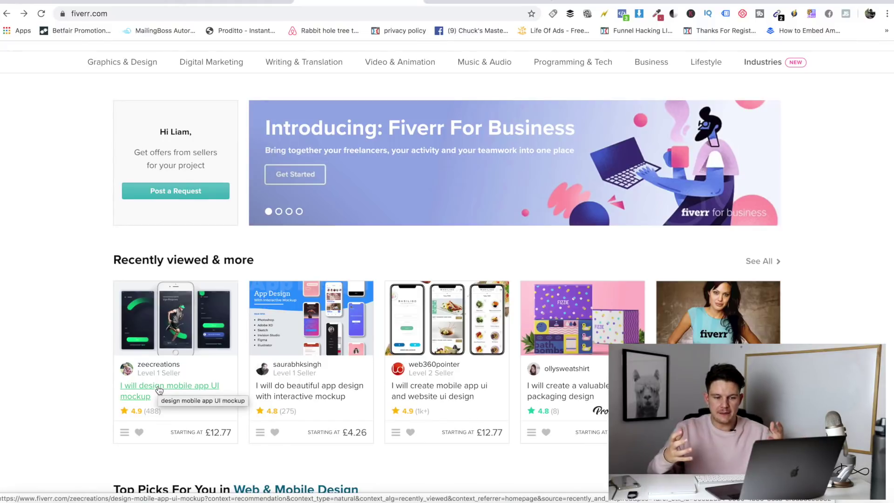
# Open the recently viewed Fiverr gig for designing a mobile app UI mockup and highlight "UI mockup" in its title
pyautogui.click(159, 389)
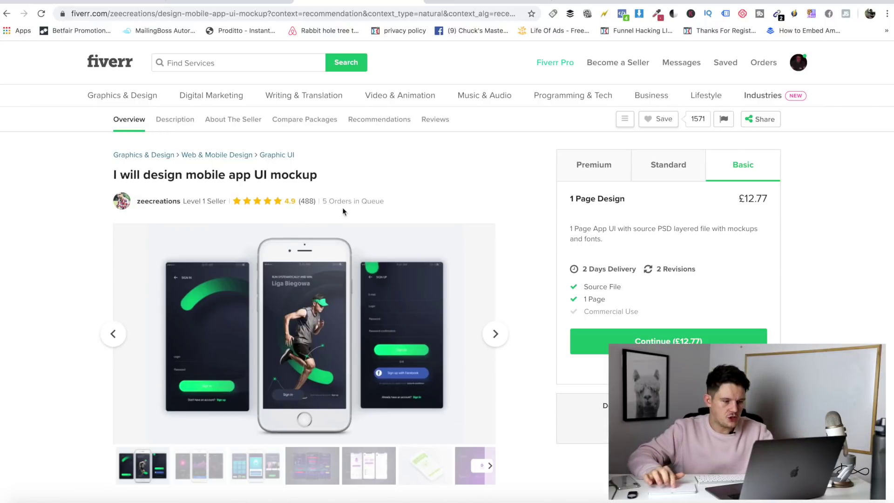
pyautogui.moveTo(247, 175); pyautogui.dragTo(329, 176)
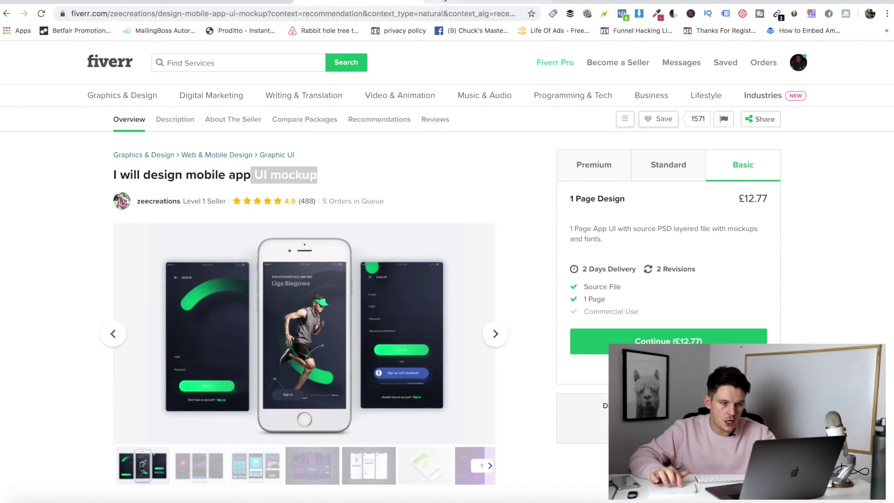
# Switch to The Creative Book Company site and look over its book cover samples as an example service page
pyautogui.click(458, 2)
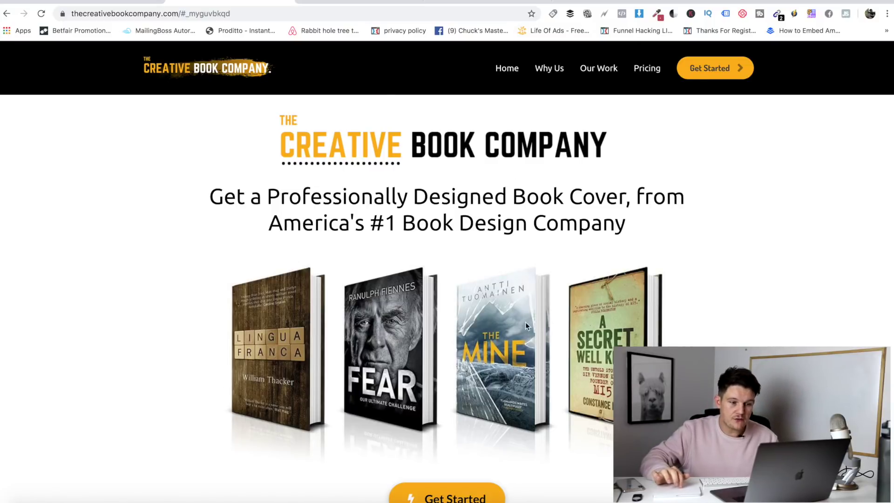
pyautogui.scroll(-20, 496, 291)
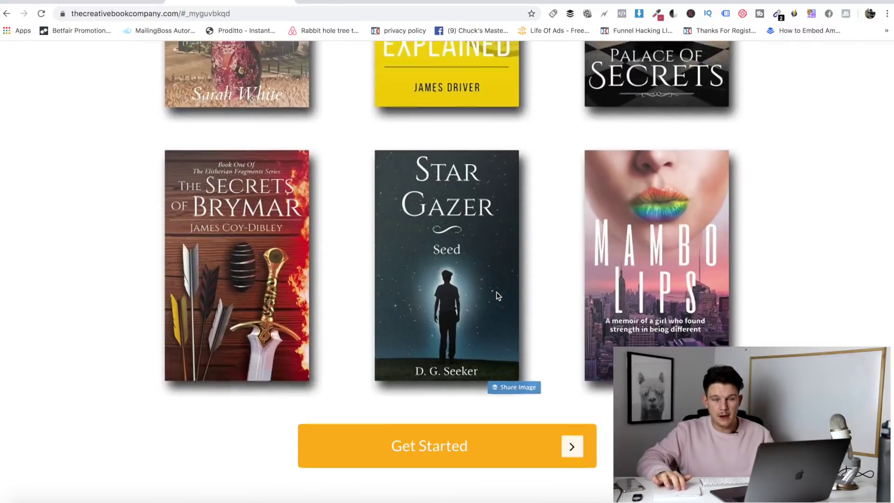
pyautogui.scroll(20, 499, 296)
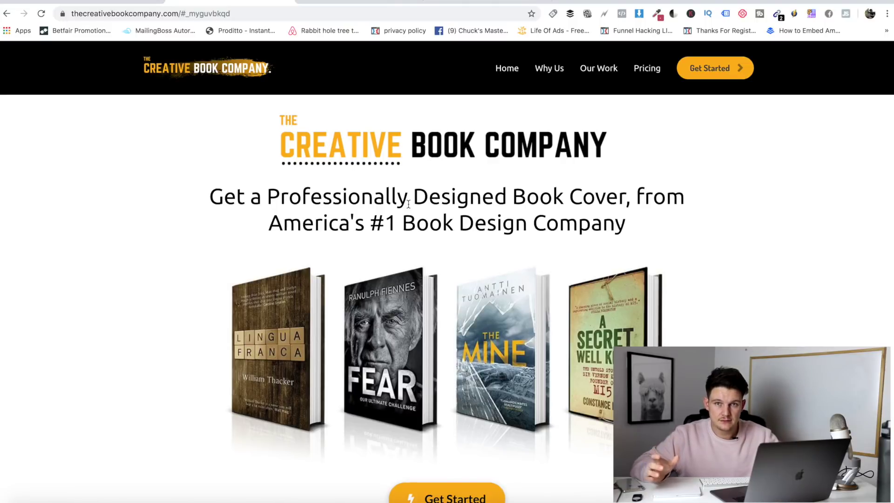
# Switch to Kartra and create a new product with the internal name "App Design" as a main product
pyautogui.click(294, 2)
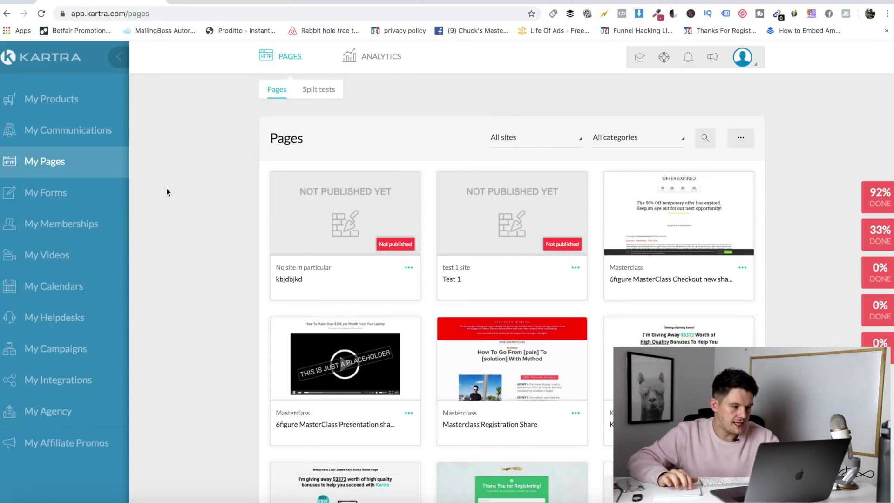
pyautogui.click(28, 103)
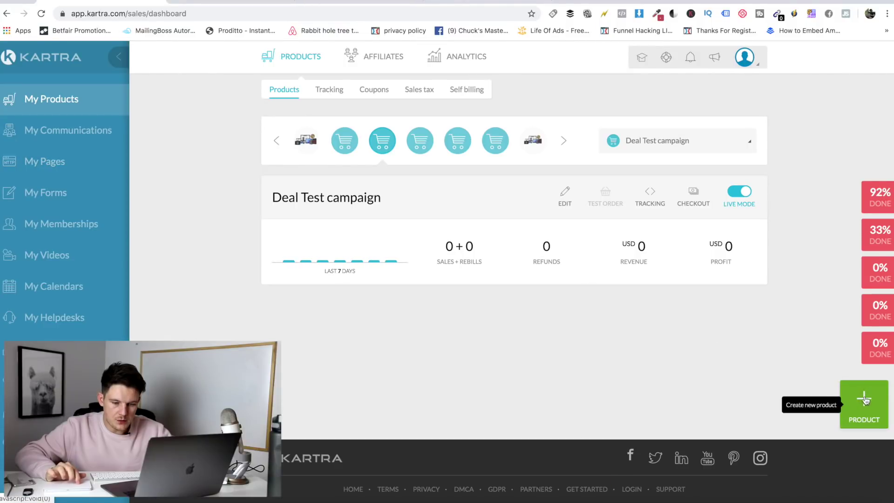
pyautogui.click(862, 399)
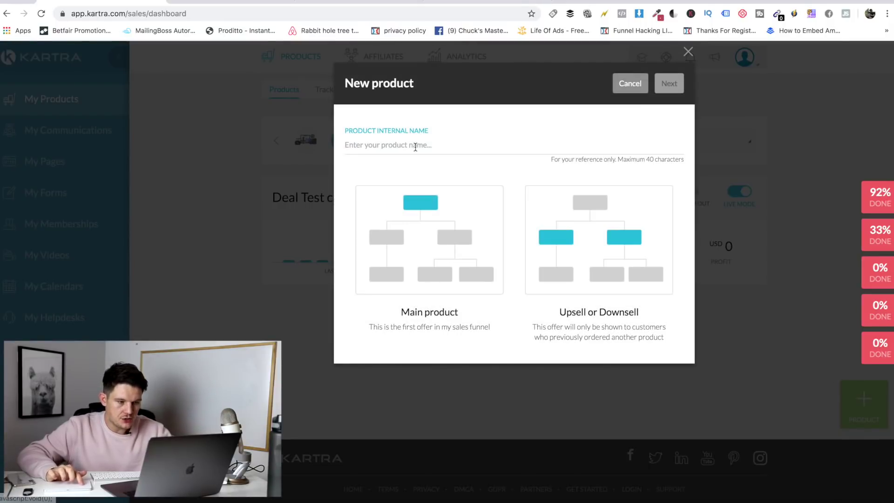
pyautogui.click(388, 144)
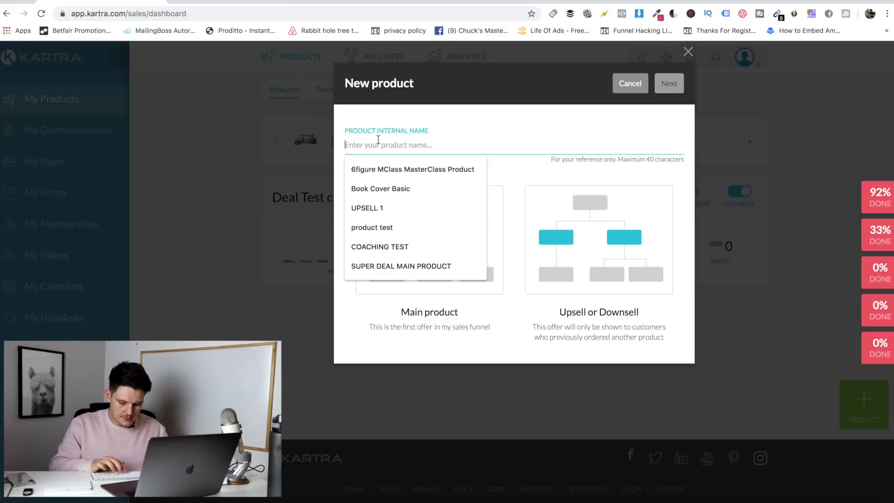
pyautogui.write('App Design')
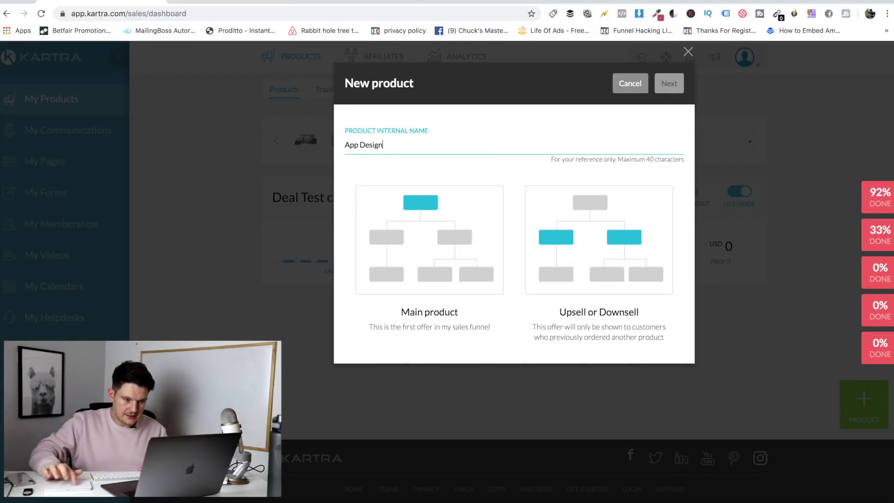
pyautogui.click(446, 240)
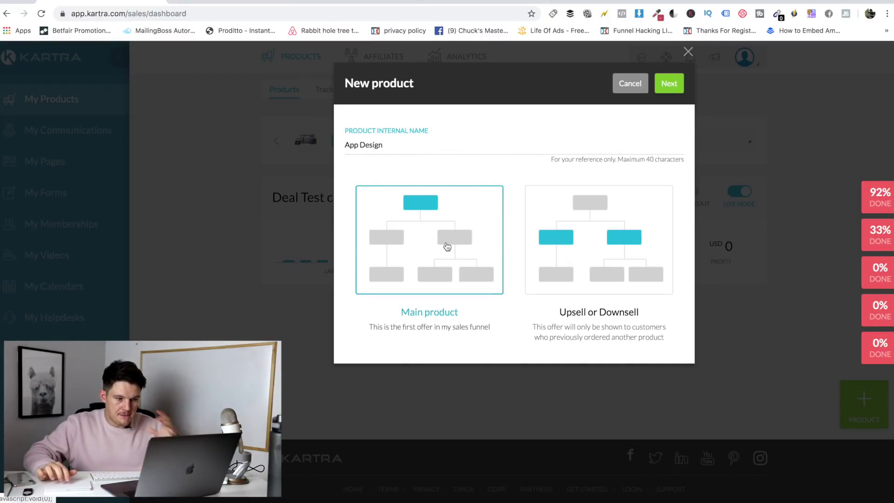
pyautogui.click(668, 84)
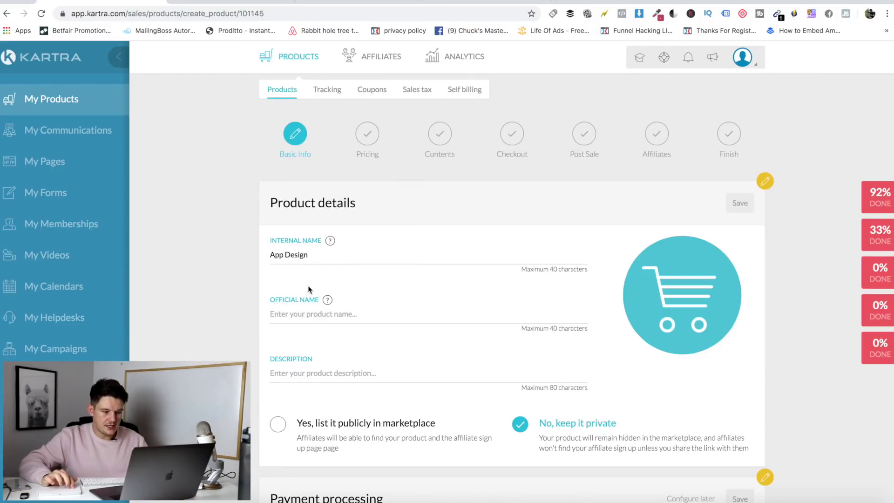
# Set the product's official name to "Mobile app UI mockup", copying the wording from the Fiverr gig title and capitalising its first letter
pyautogui.click(333, 2)
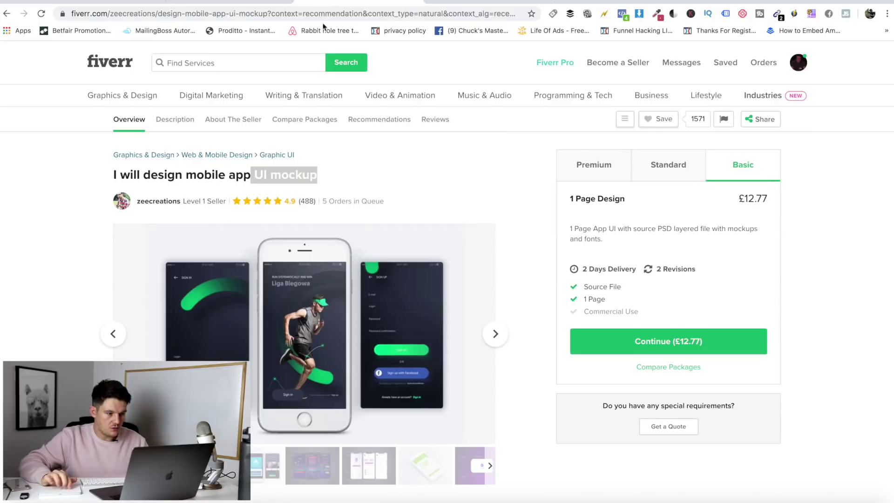
pyautogui.click(115, 177)
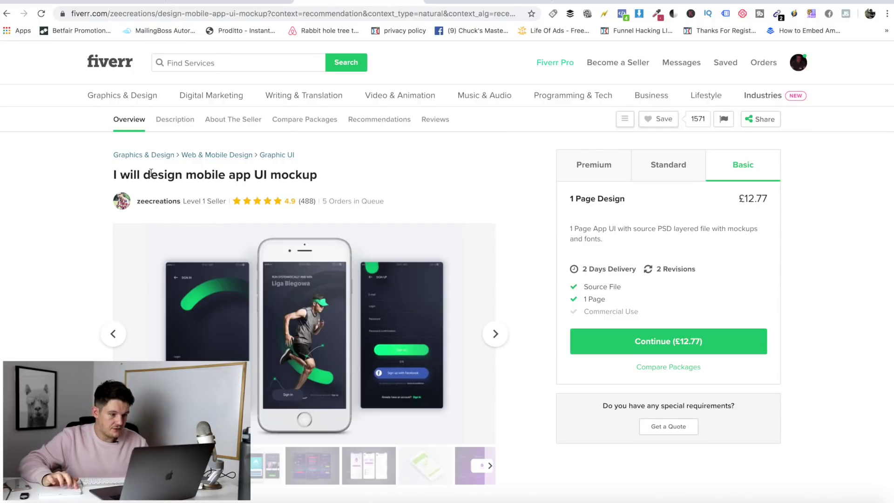
pyautogui.moveTo(186, 174); pyautogui.dragTo(318, 173)
pyautogui.press('super+c')
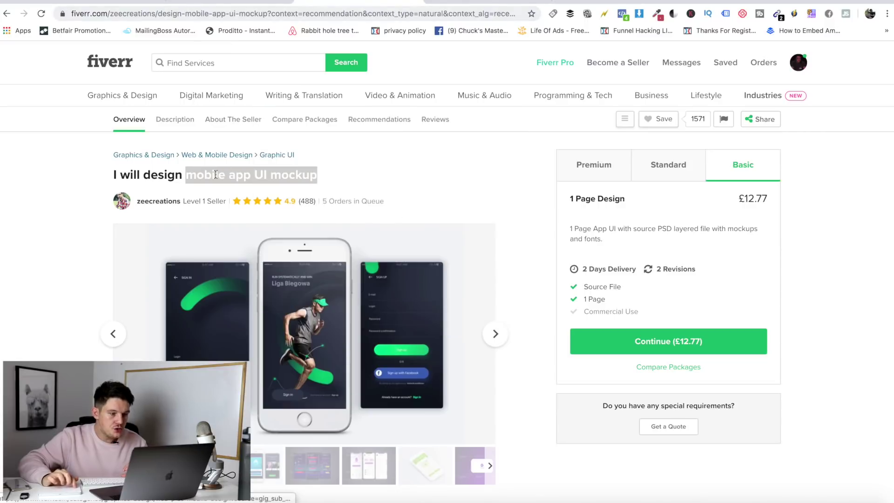
pyautogui.click(100, 3)
pyautogui.click(367, 316)
pyautogui.press('super+v')
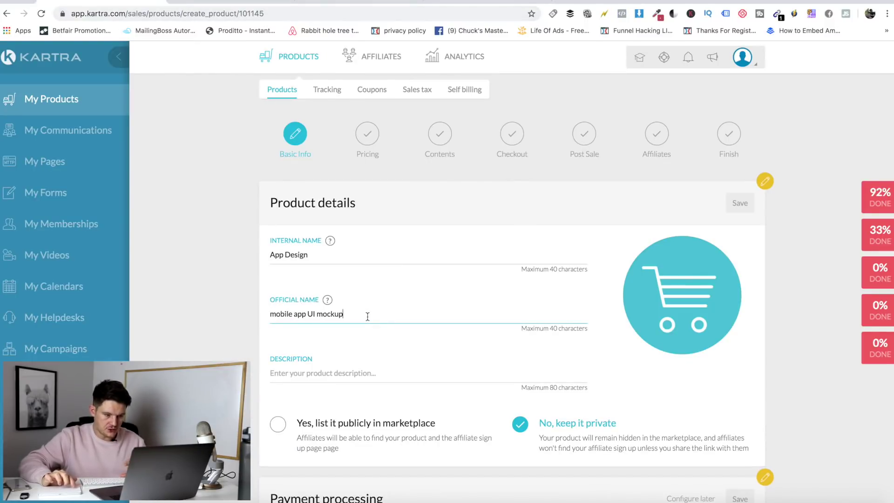
pyautogui.click(275, 315)
pyautogui.press('BackSpace')
pyautogui.write('M')
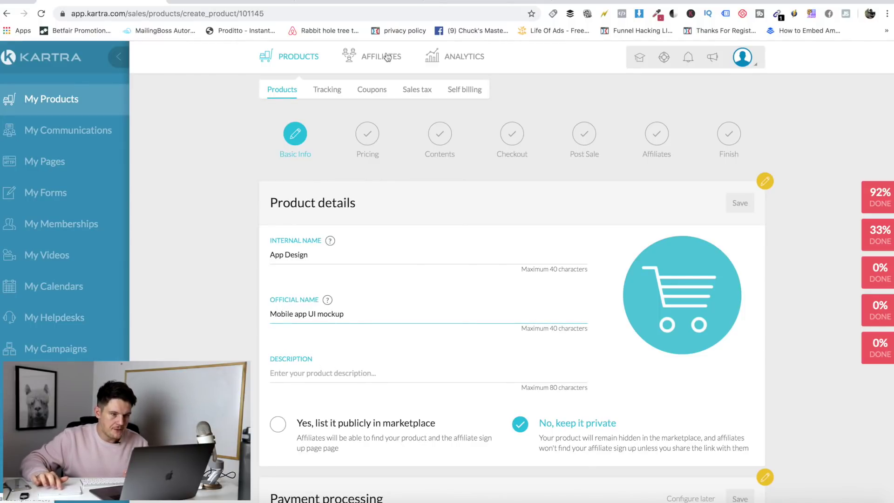
# Fill the product description in Kartra with the copied text "mobile app UI mockup"
pyautogui.click(349, 2)
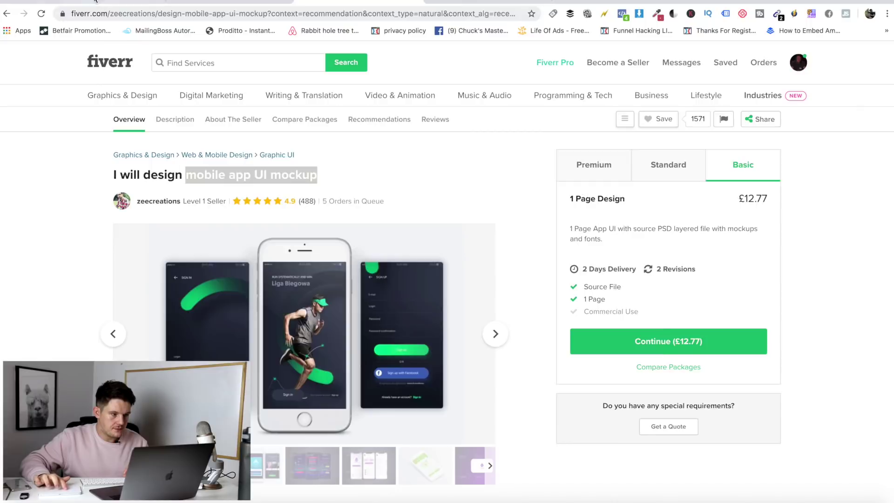
pyautogui.click(95, 1)
pyautogui.click(325, 367)
pyautogui.press('super+v')
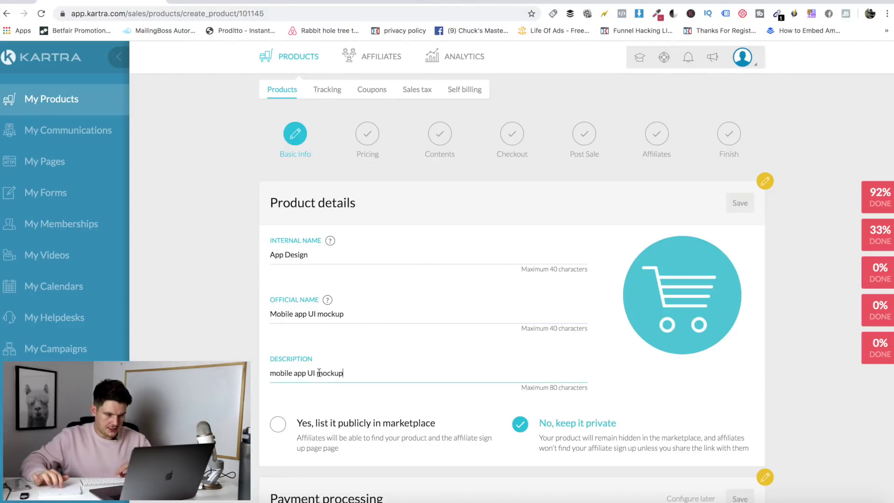
# Enable credit card payments for the product with a listed credit card gateway and save the payment processing settings
pyautogui.scroll(-3, 530, 353)
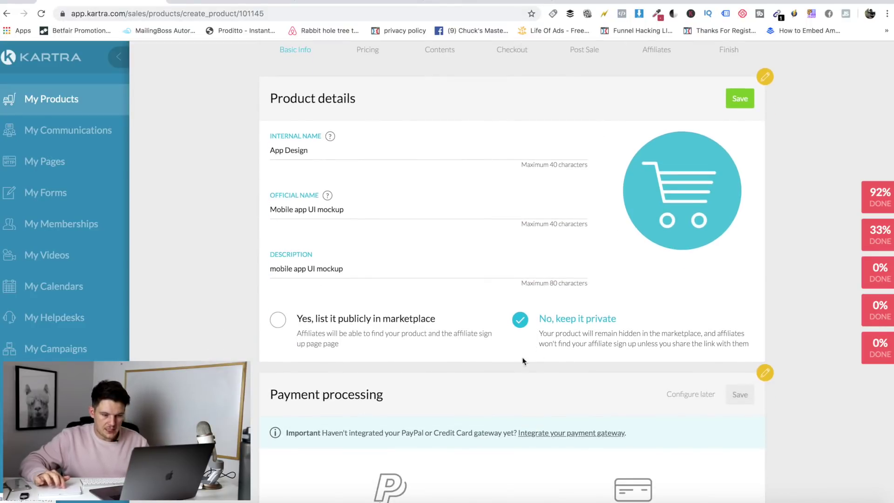
pyautogui.scroll(-4, 590, 264)
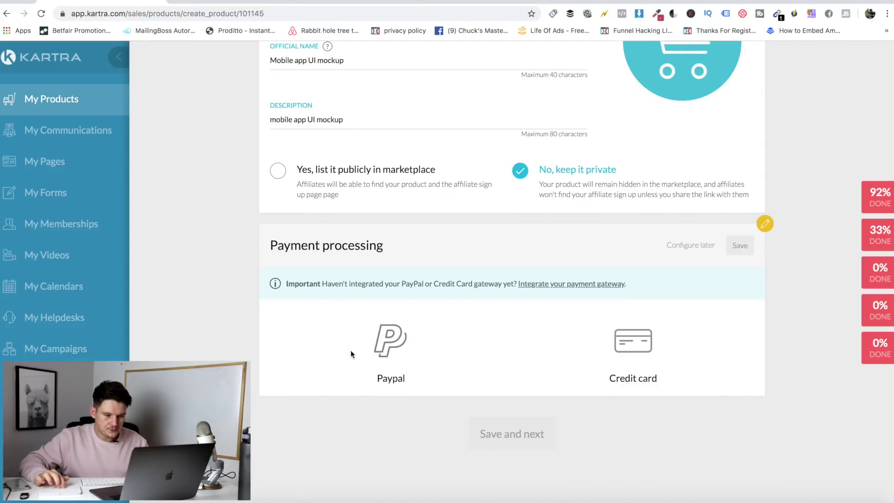
pyautogui.click(635, 345)
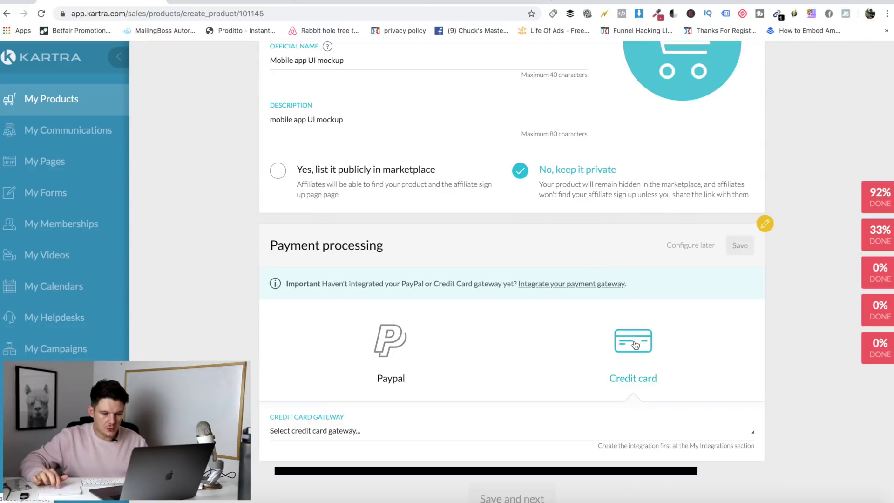
pyautogui.click(479, 430)
pyautogui.click(393, 463)
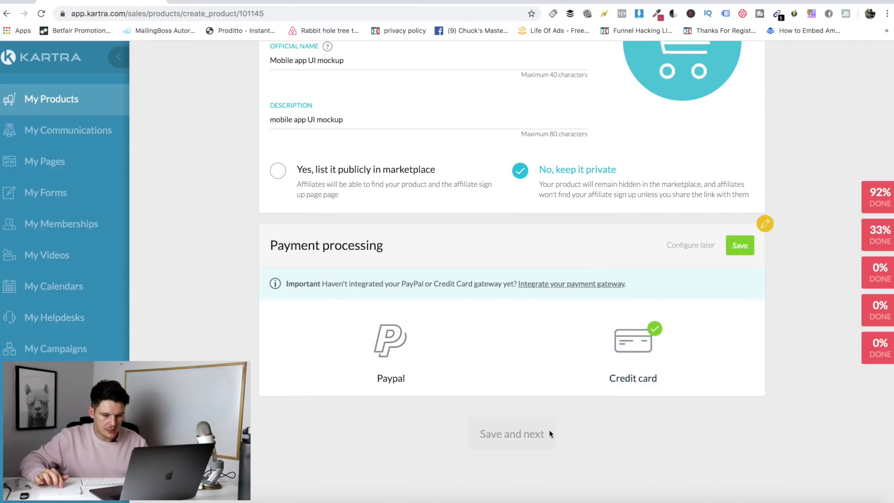
pyautogui.click(740, 244)
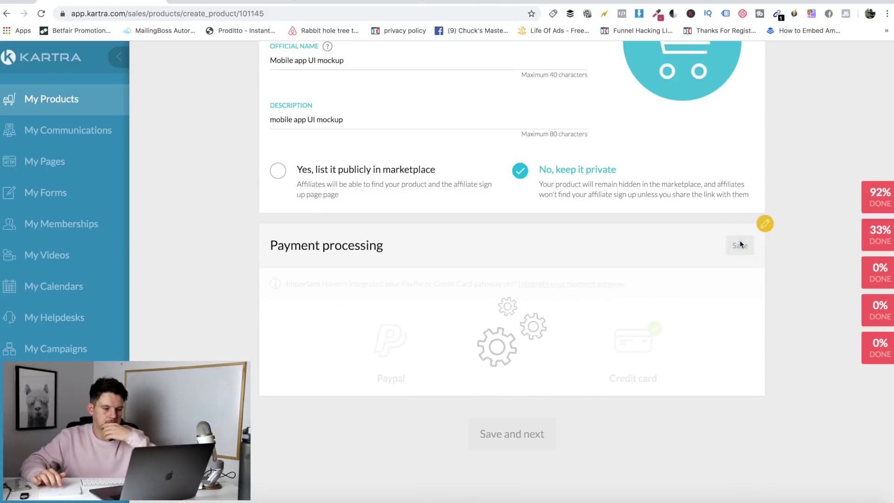
# Save the product details and continue to the product's pricing stage
pyautogui.scroll(1, 562, 330)
pyautogui.scroll(5, 561, 331)
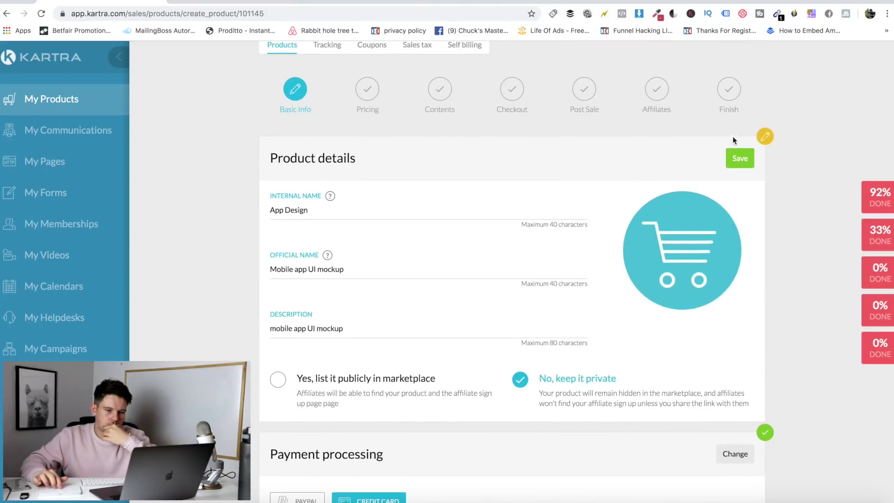
pyautogui.click(741, 159)
pyautogui.scroll(-1, 750, 228)
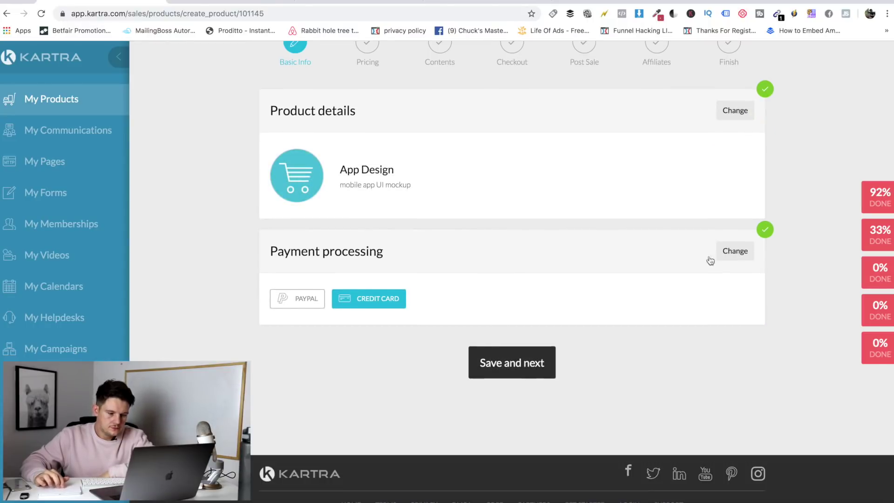
pyautogui.click(538, 370)
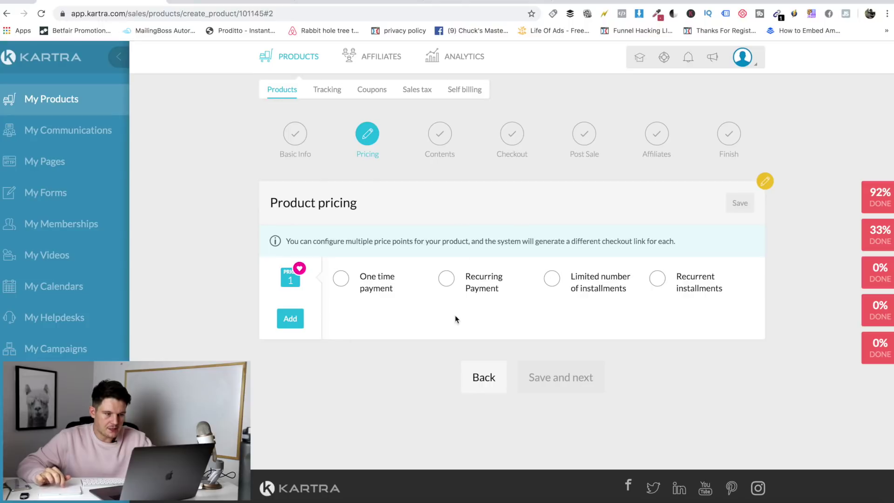
# Switch to the Fiverr gig and compare the page count and price of its Basic, Standard and Premium packages
pyautogui.click(358, 2)
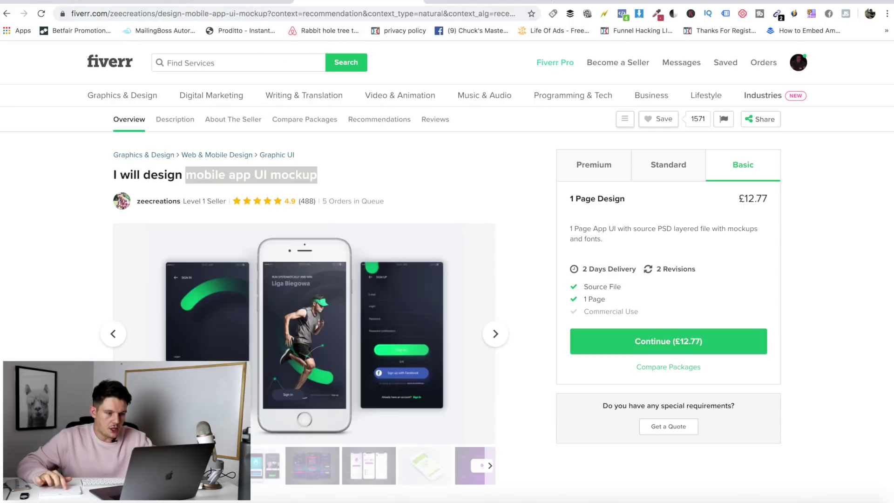
pyautogui.click(384, 196)
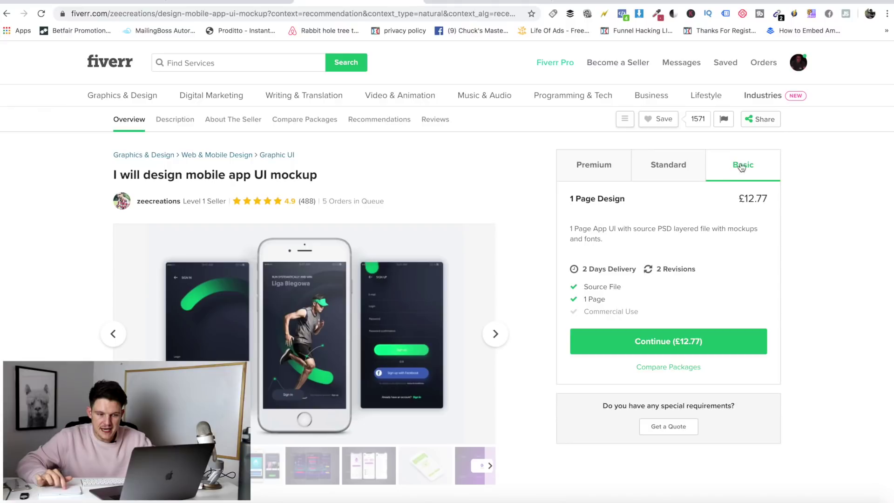
pyautogui.click(674, 172)
pyautogui.moveTo(571, 199); pyautogui.dragTo(628, 202)
pyautogui.moveTo(771, 197); pyautogui.dragTo(633, 196)
pyautogui.click(600, 168)
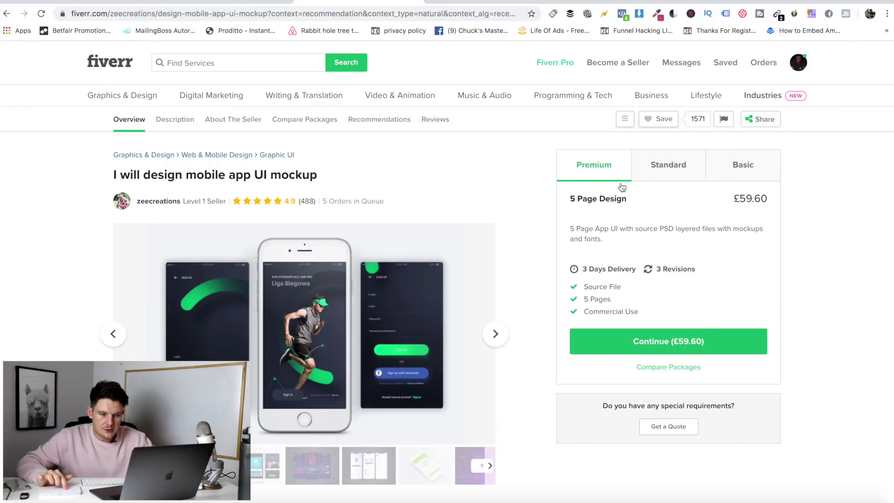
pyautogui.moveTo(569, 228); pyautogui.dragTo(610, 228)
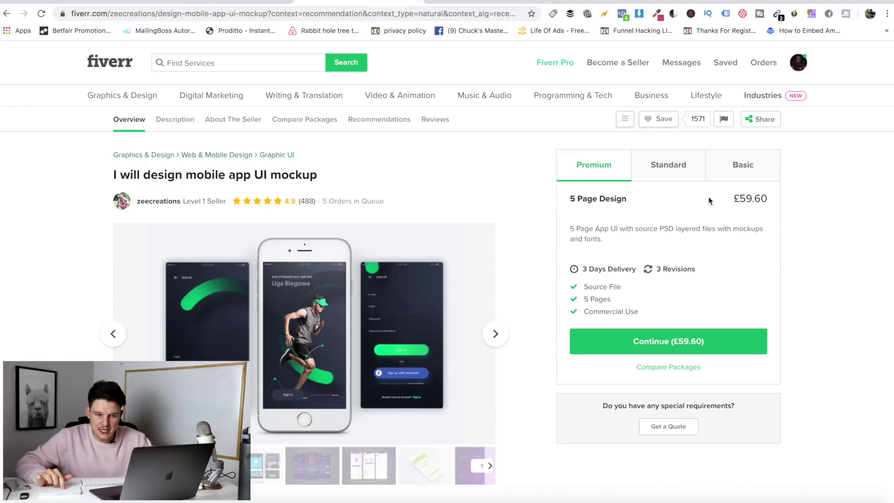
pyautogui.moveTo(720, 197); pyautogui.dragTo(775, 199)
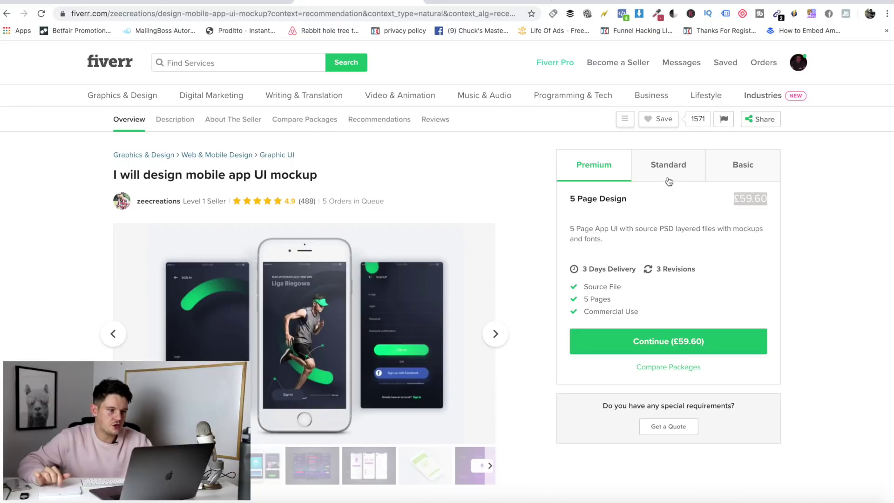
pyautogui.click(748, 171)
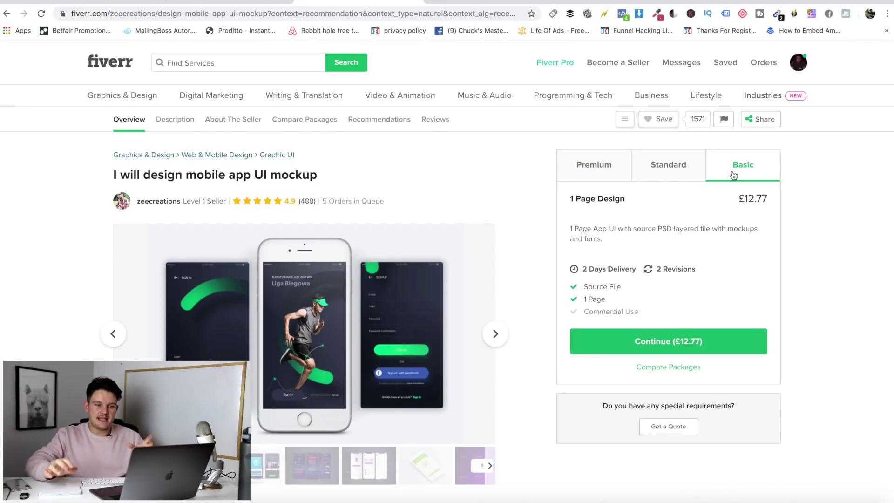
pyautogui.click(667, 167)
pyautogui.click(582, 173)
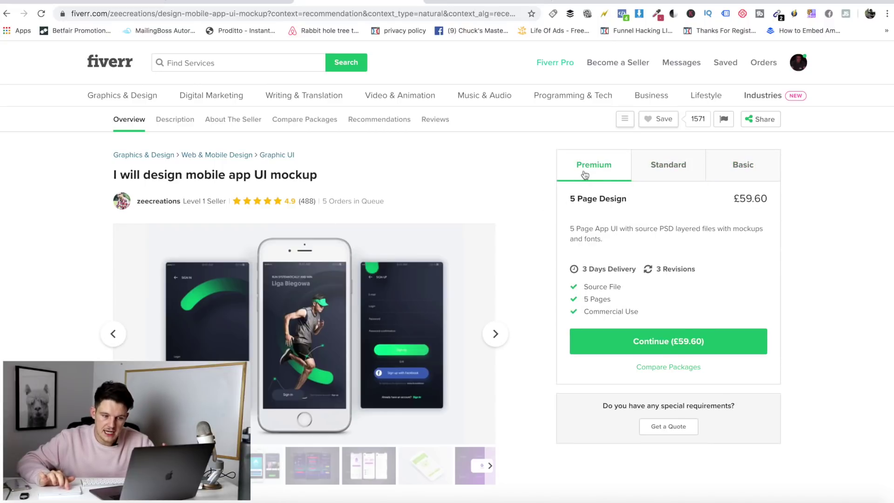
pyautogui.click(744, 167)
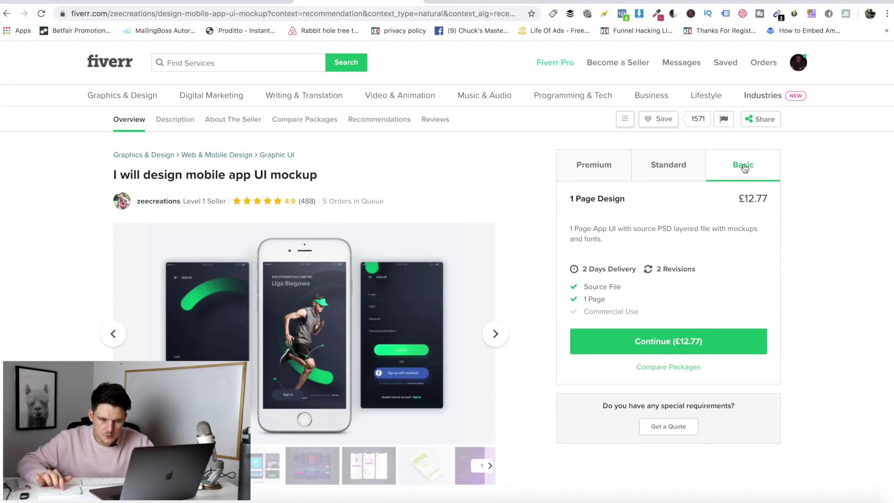
# Examine the price of the 1 Page Design offered in the Fiverr gig's Basic package
pyautogui.moveTo(747, 204); pyautogui.dragTo(777, 202)
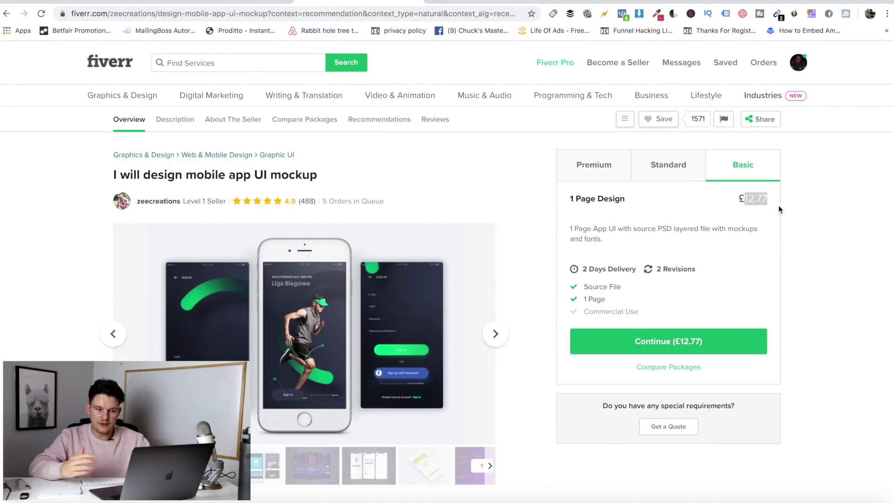
pyautogui.moveTo(738, 200); pyautogui.dragTo(776, 194)
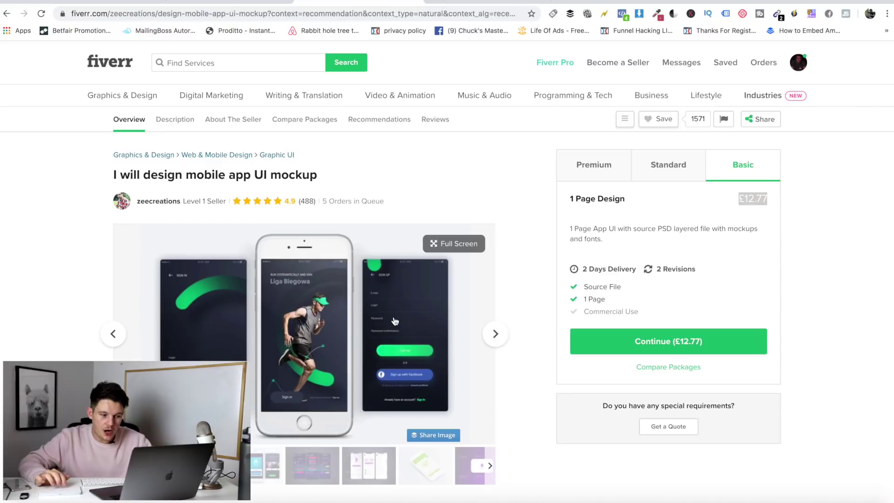
pyautogui.click(744, 198)
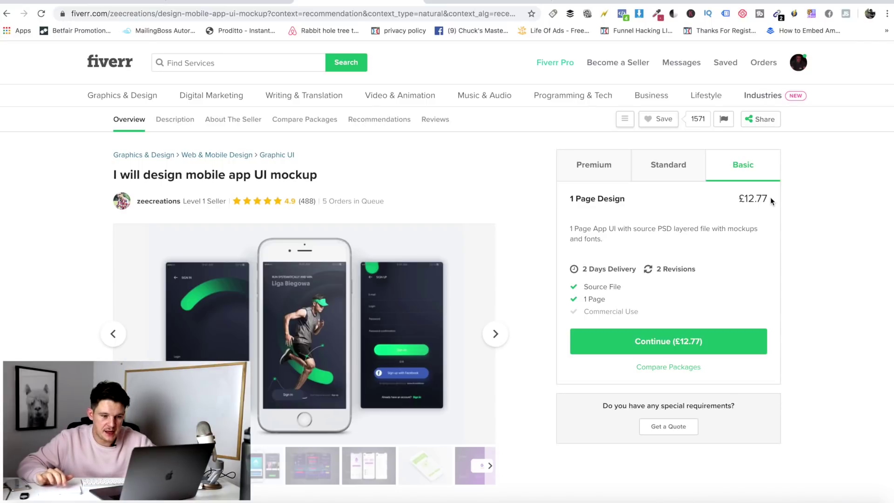
pyautogui.moveTo(770, 197); pyautogui.dragTo(743, 198)
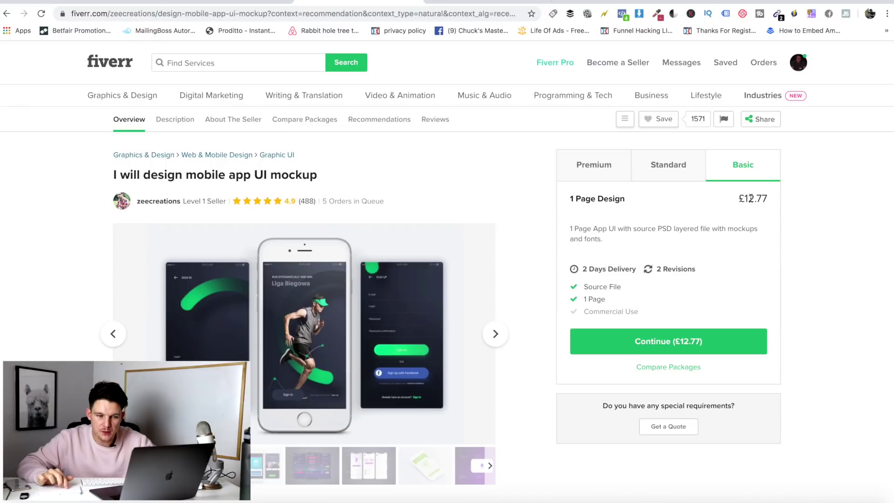
pyautogui.click(774, 201)
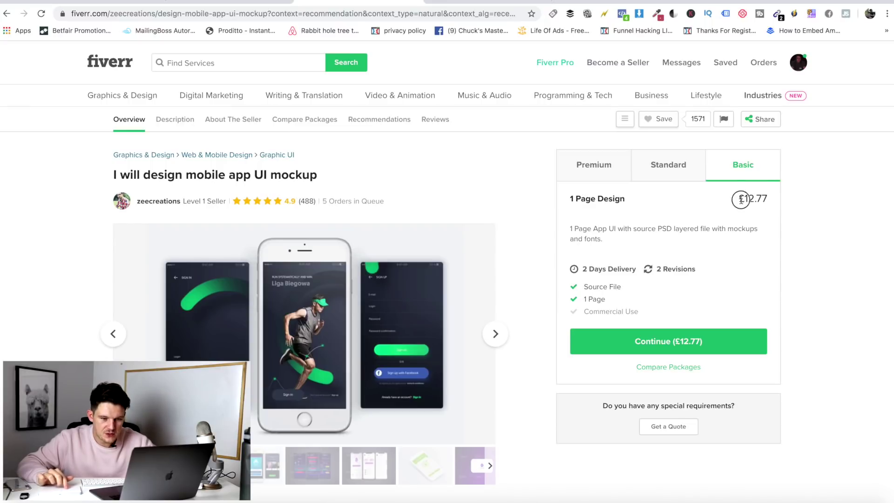
pyautogui.moveTo(734, 197); pyautogui.dragTo(774, 202)
pyautogui.click(754, 199)
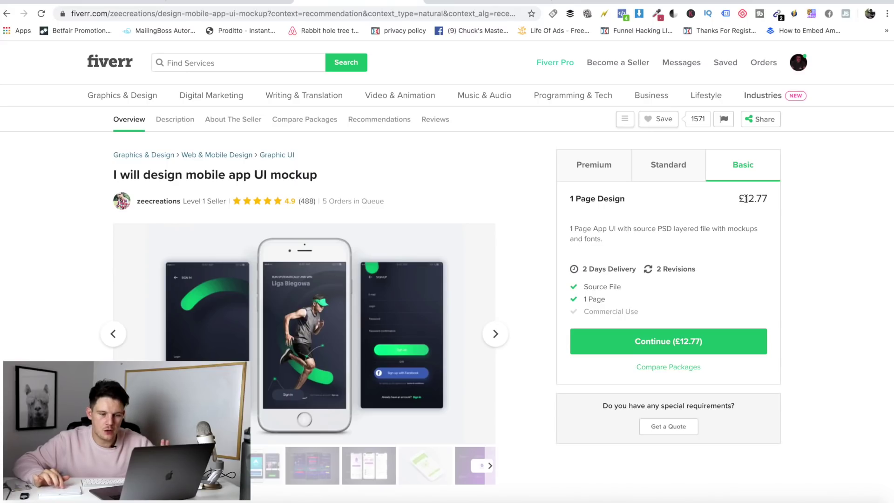
pyautogui.moveTo(733, 201); pyautogui.dragTo(780, 195)
pyautogui.click(802, 179)
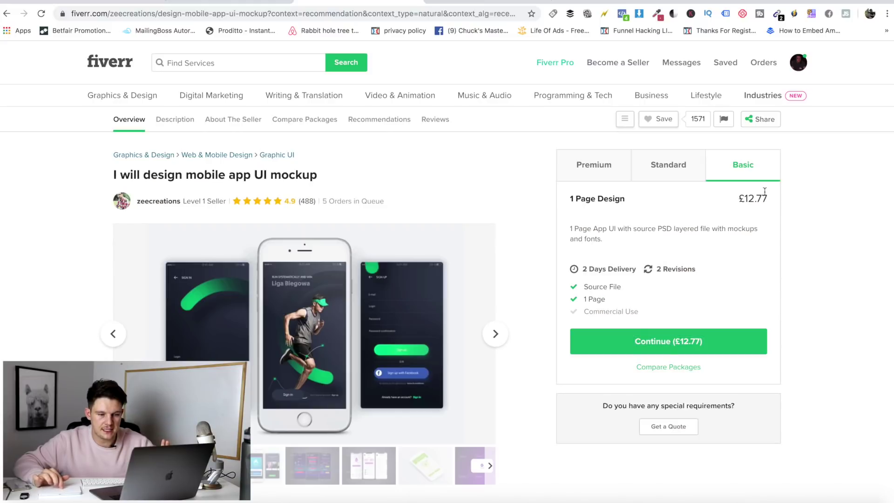
# Review the page count and price of the gig's Standard and Premium packages against the Basic one
pyautogui.click(669, 176)
pyautogui.click(755, 182)
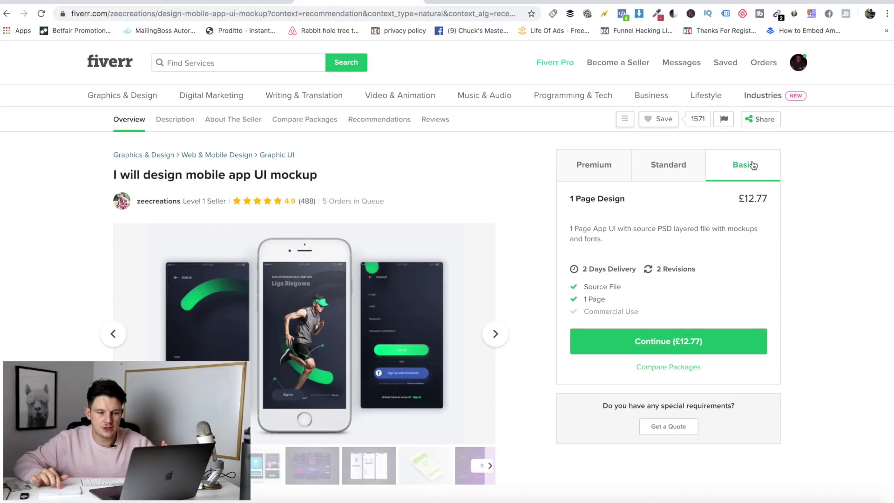
pyautogui.click(670, 180)
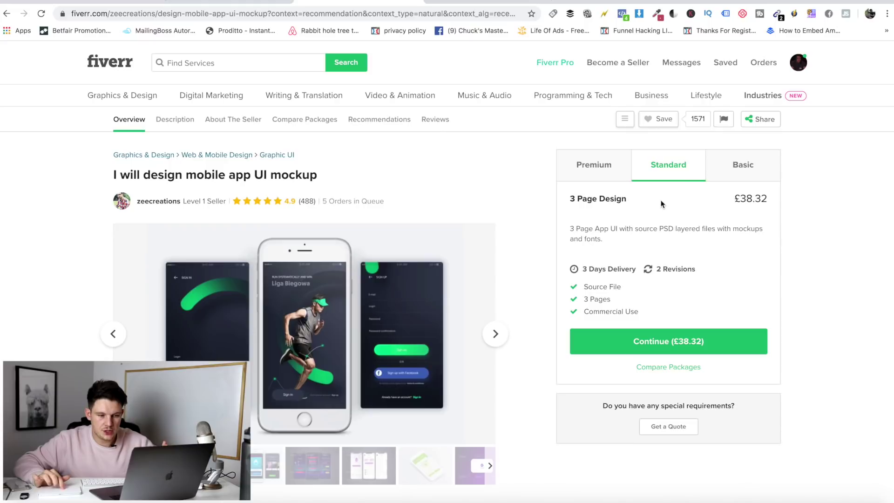
pyautogui.click(612, 176)
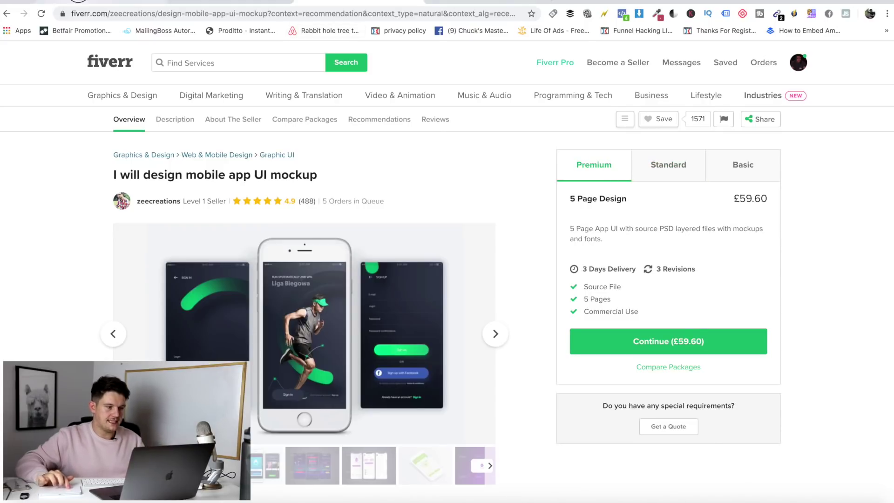
# Switch back to Kartra and make the product's first price point a one time payment
pyautogui.hotkey('ctrl', 'Tab')
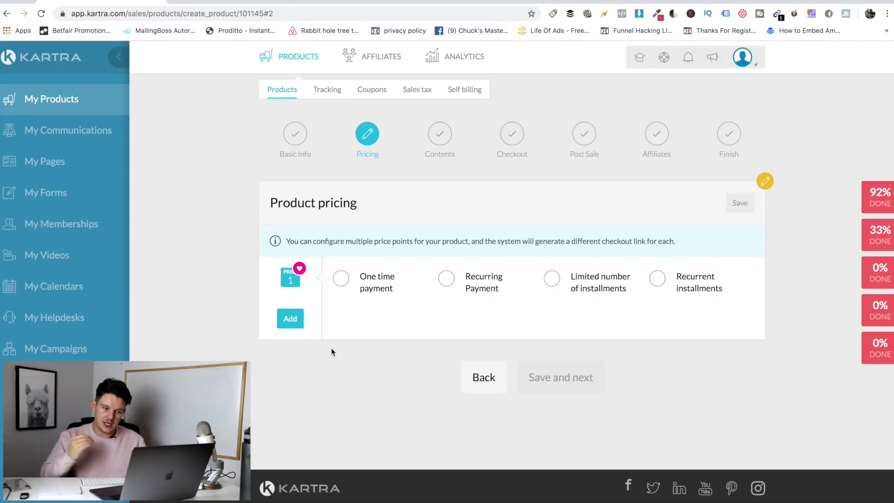
pyautogui.click(340, 278)
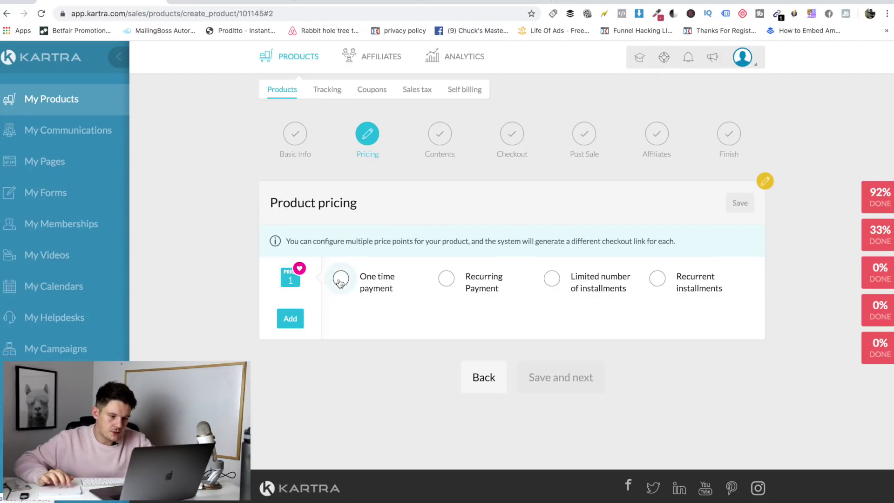
pyautogui.click(380, 347)
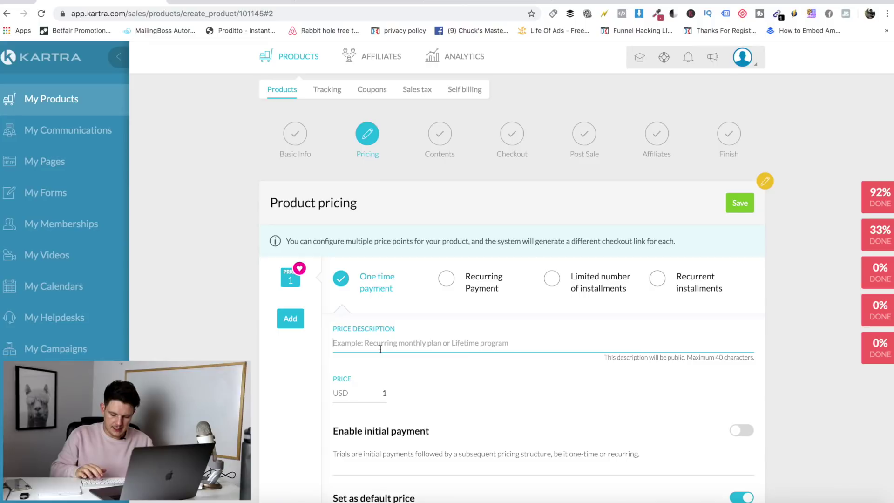
pyautogui.moveTo(335, 329); pyautogui.dragTo(404, 329)
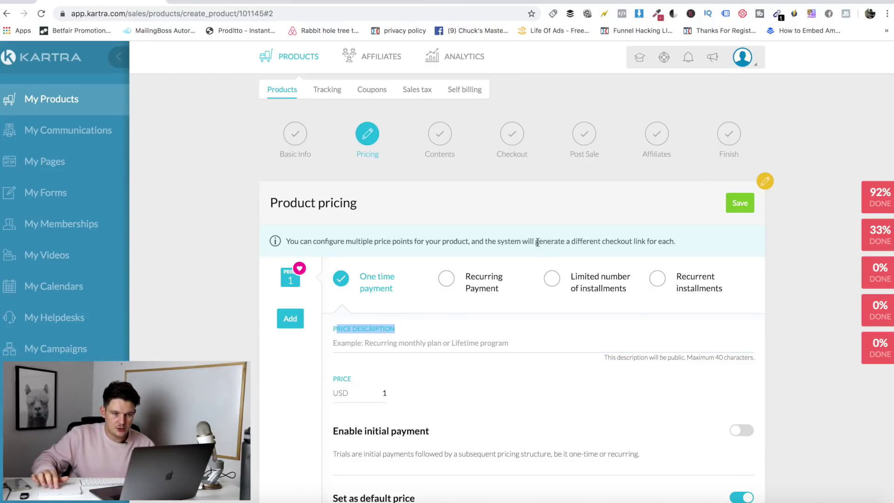
# Copy the Fiverr Basic package title "1 Page Design" into Kartra's first price description and set that price to 97 USD
pyautogui.click(360, 5)
pyautogui.click(742, 164)
pyautogui.moveTo(628, 203); pyautogui.dragTo(571, 198)
pyautogui.press('super+c')
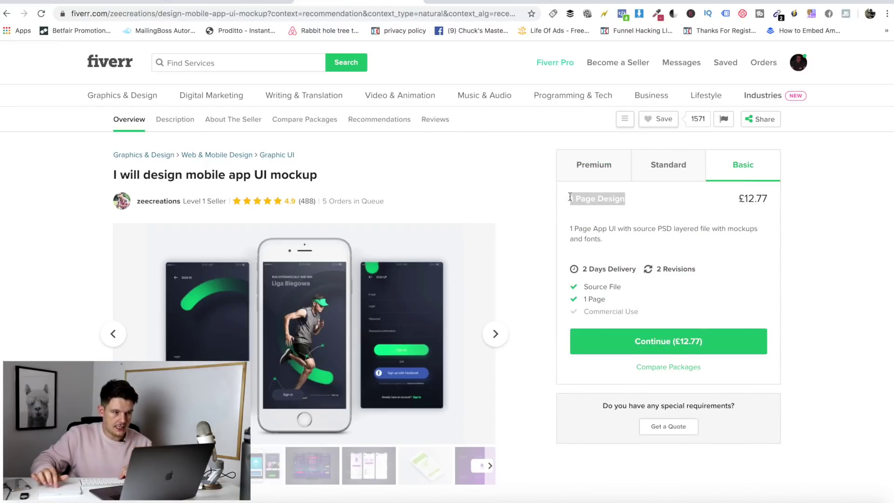
pyautogui.click(148, 5)
pyautogui.click(361, 341)
pyautogui.press('super+v')
pyautogui.click(376, 392)
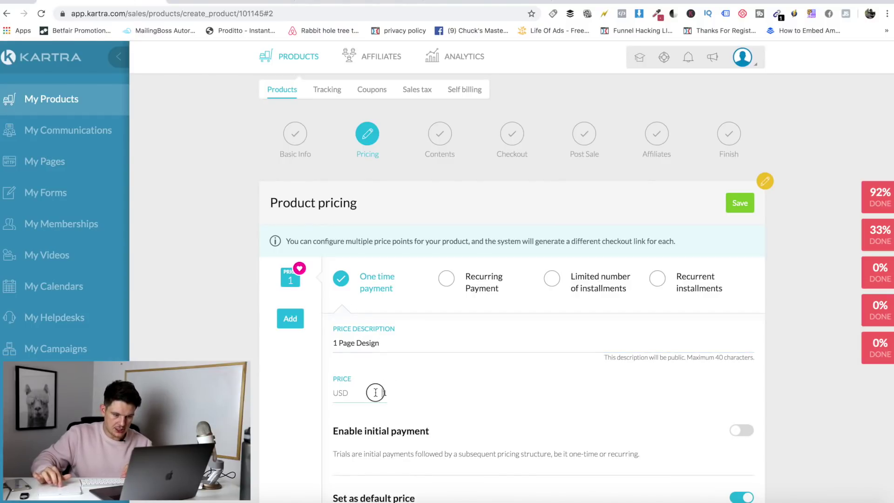
pyautogui.write('97')
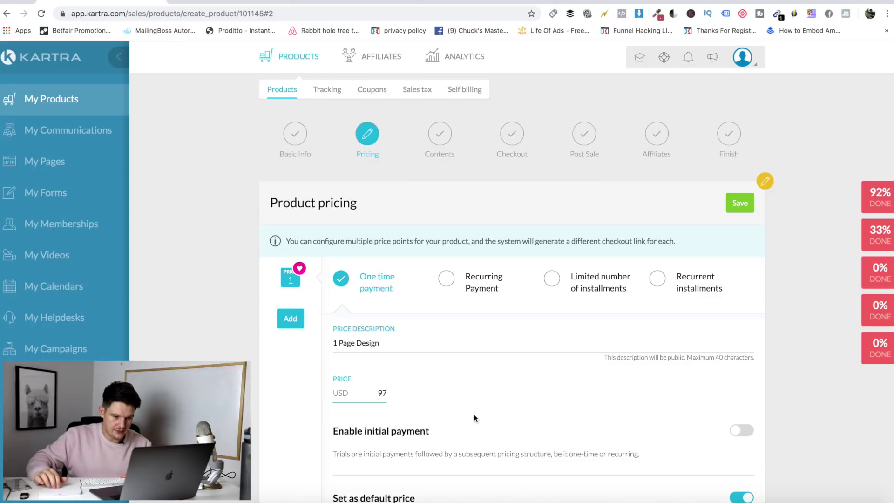
# Add a second price point to the product and make it a one time payment
pyautogui.scroll(-6, 474, 414)
pyautogui.scroll(3, 473, 415)
pyautogui.click(290, 197)
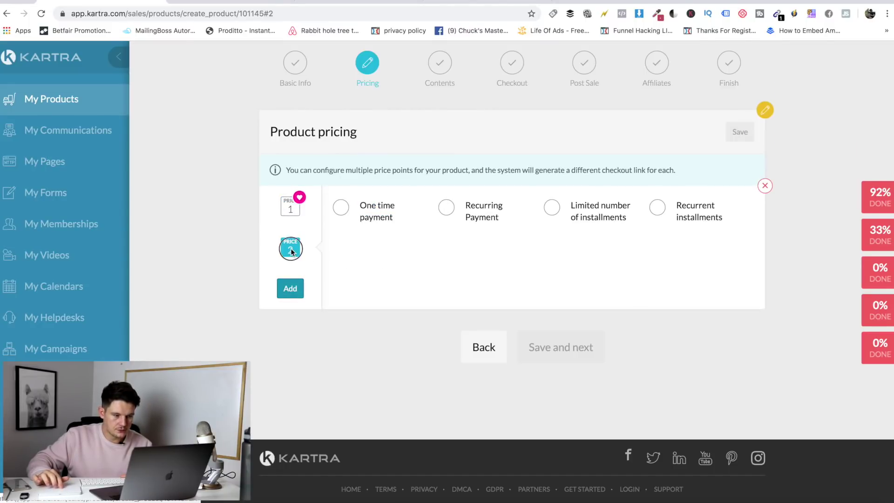
pyautogui.click(340, 207)
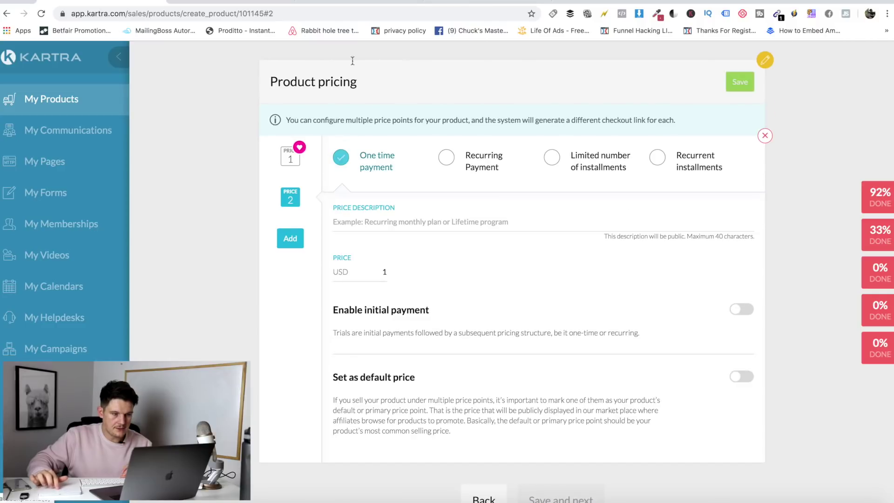
# Copy the Fiverr Standard package title "3 Page Design" into the second price description in Kartra and set that price to 197 USD
pyautogui.click(350, 1)
pyautogui.click(663, 168)
pyautogui.moveTo(625, 199); pyautogui.dragTo(572, 200)
pyautogui.hotkey('ctrl', 'c')
pyautogui.click(111, 1)
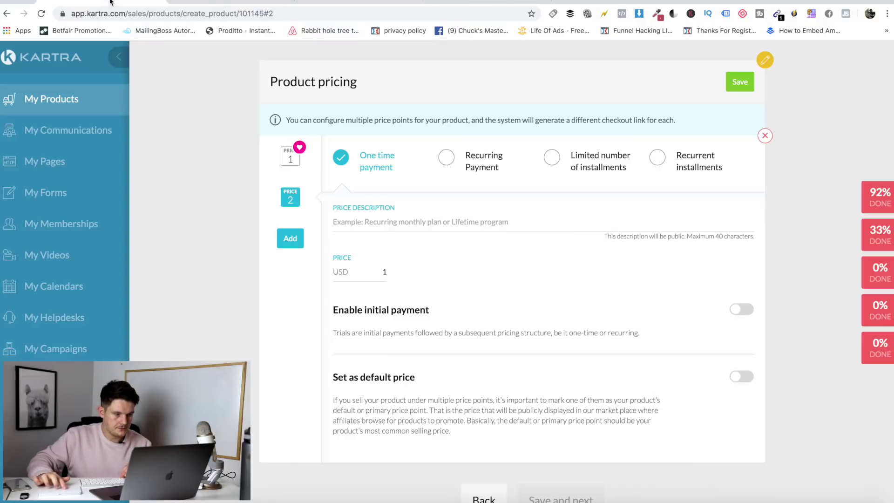
pyautogui.click(395, 222)
pyautogui.hotkey('ctrl', 'v')
pyautogui.click(385, 272)
pyautogui.write('197')
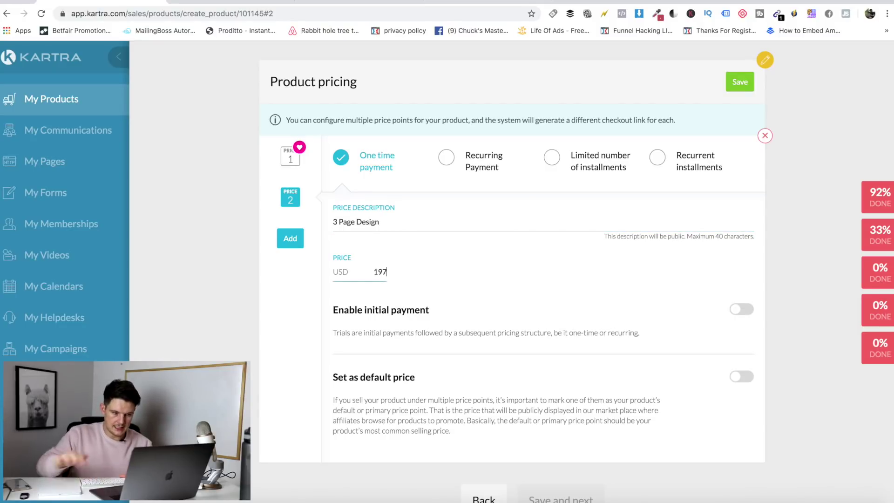
# Add a third one time price point described with the Fiverr Premium title "5 Page Design" and priced at 297 USD
pyautogui.hotkey('ctrl', 'Tab')
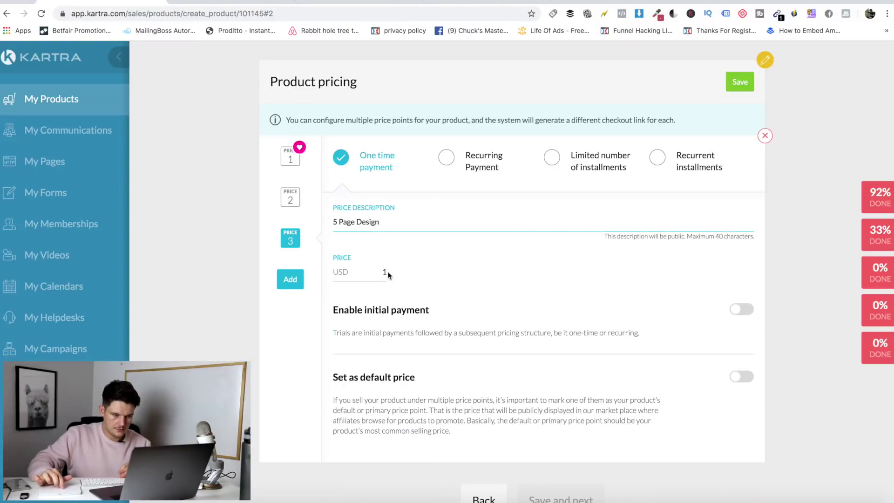
pyautogui.write('297')
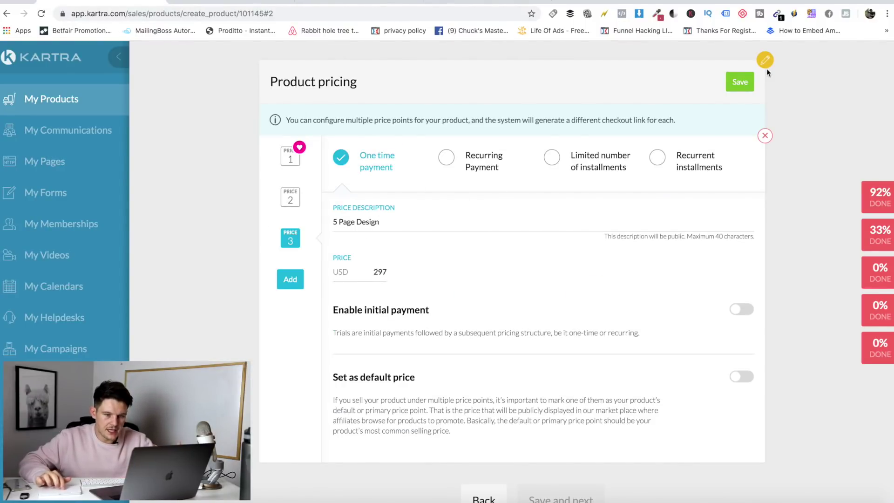
# Save the product pricing and continue to the product's Contents stage
pyautogui.click(744, 83)
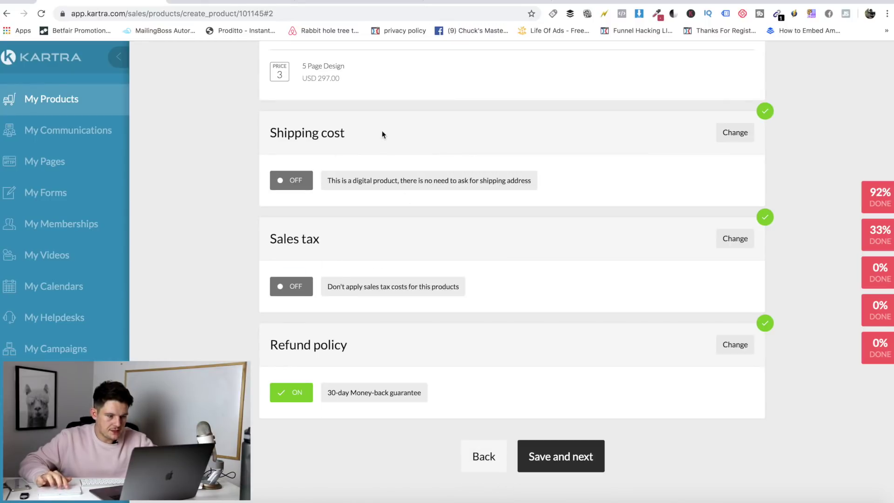
pyautogui.scroll(-3, 454, 325)
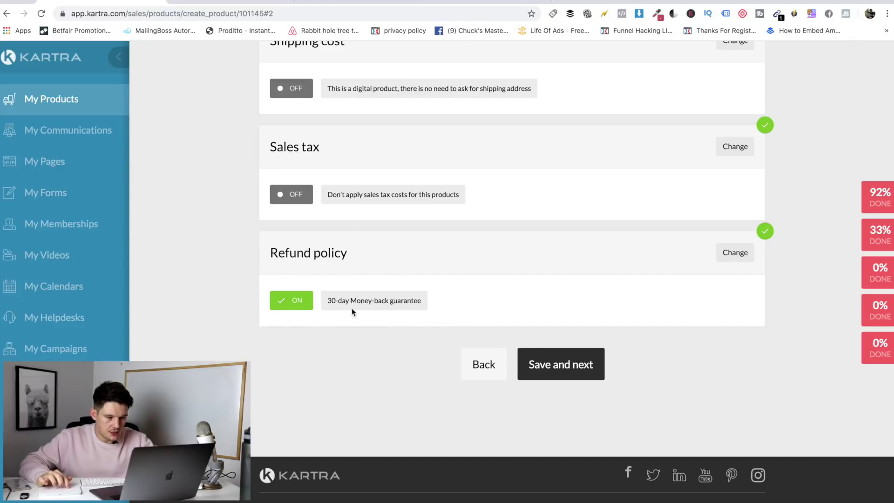
pyautogui.click(568, 350)
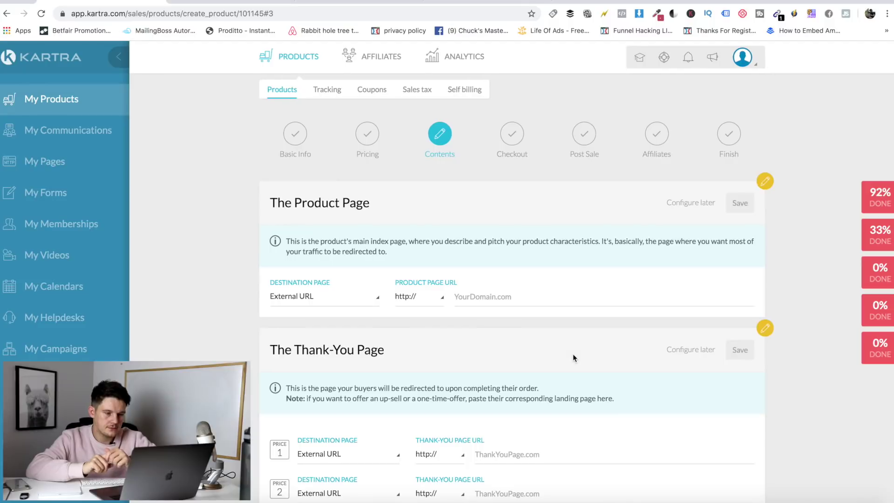
# Postpone configuring the product page and the thank-you page, and continue to the Checkout stage
pyautogui.scroll(-1, 548, 244)
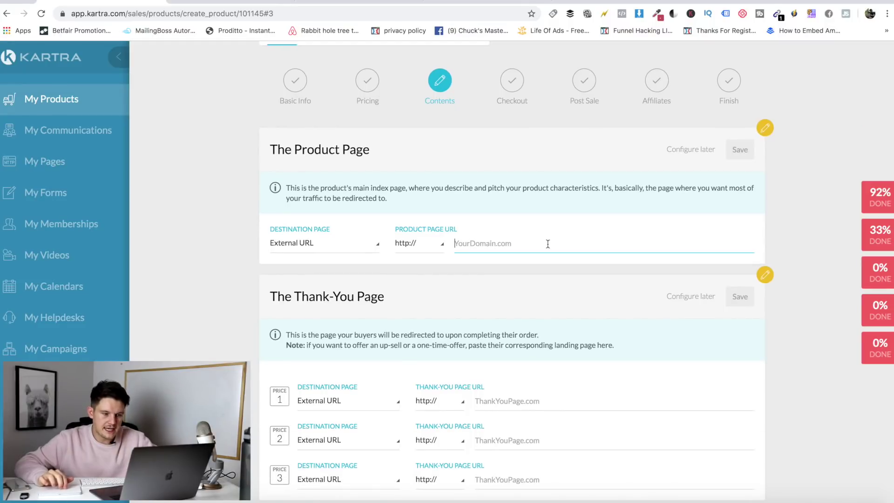
pyautogui.click(701, 154)
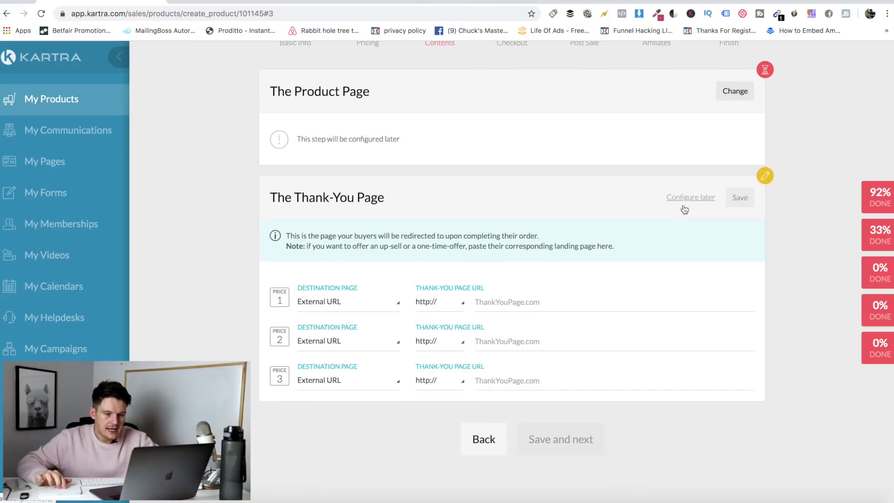
pyautogui.click(690, 197)
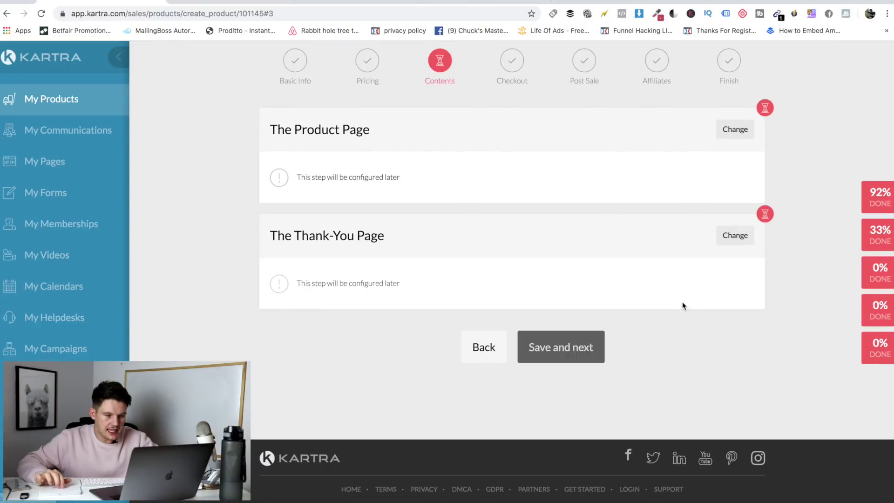
pyautogui.click(551, 348)
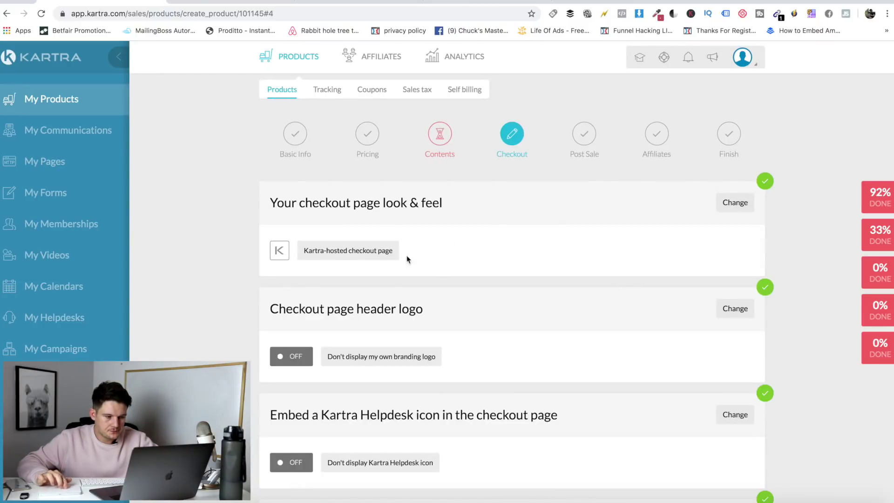
# Examine the checkout settings, from the page look and header logo to the checkout fields, express checkout, cart abandonment tagging and language
pyautogui.scroll(-1, 451, 258)
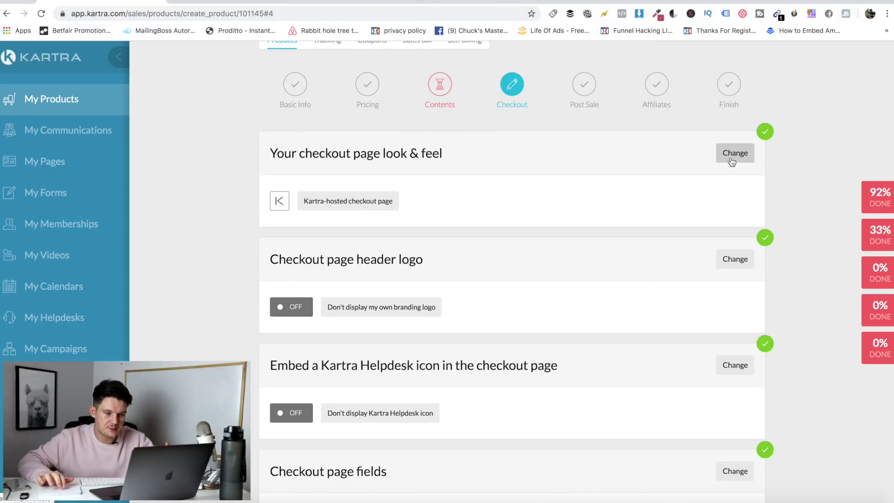
pyautogui.moveTo(309, 205); pyautogui.dragTo(398, 202)
pyautogui.click(401, 202)
pyautogui.scroll(-2, 401, 202)
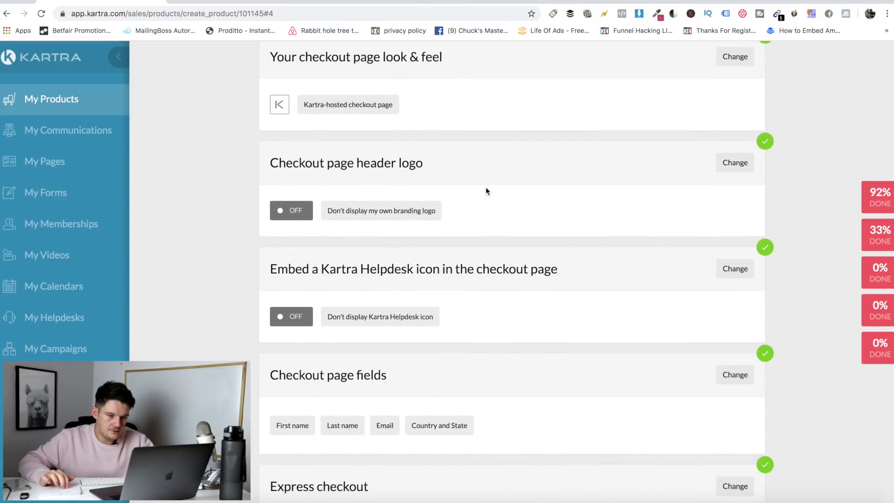
pyautogui.scroll(-1, 485, 186)
pyautogui.scroll(-2, 433, 245)
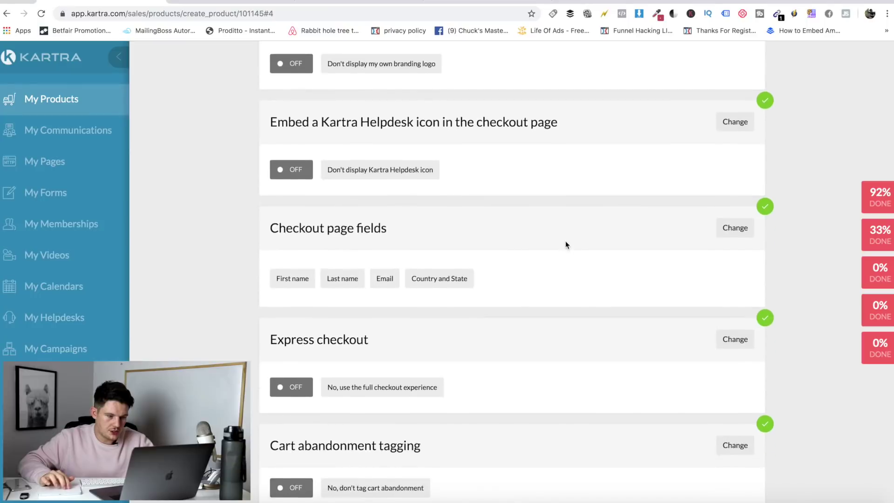
pyautogui.scroll(-1, 311, 245)
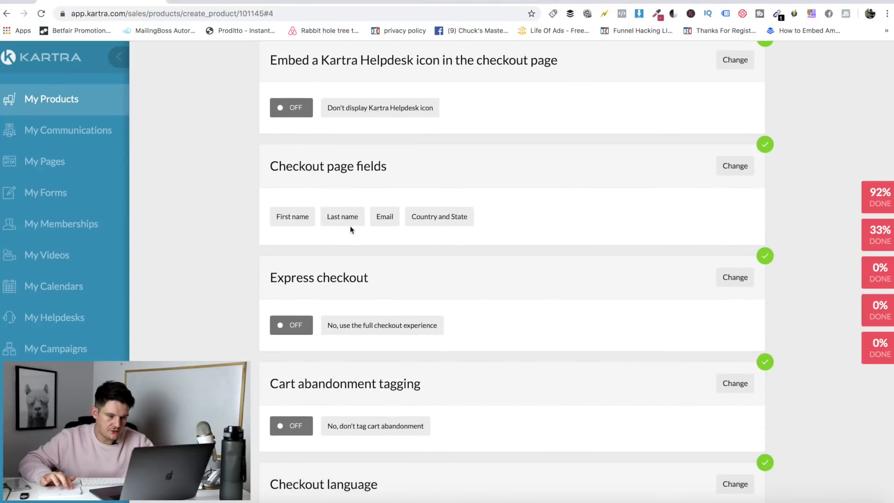
pyautogui.scroll(-2, 433, 214)
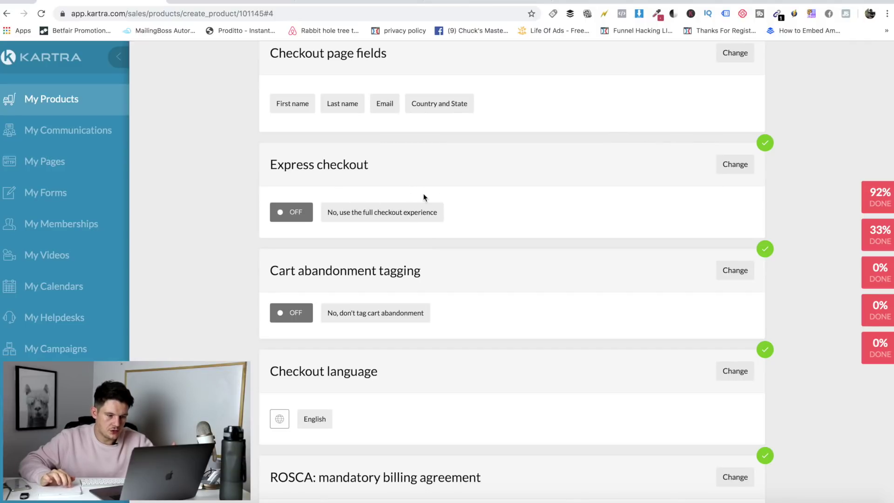
# Turn on cart abandonment tagging so that visitors who leave the checkout are tagged
pyautogui.scroll(-1, 423, 193)
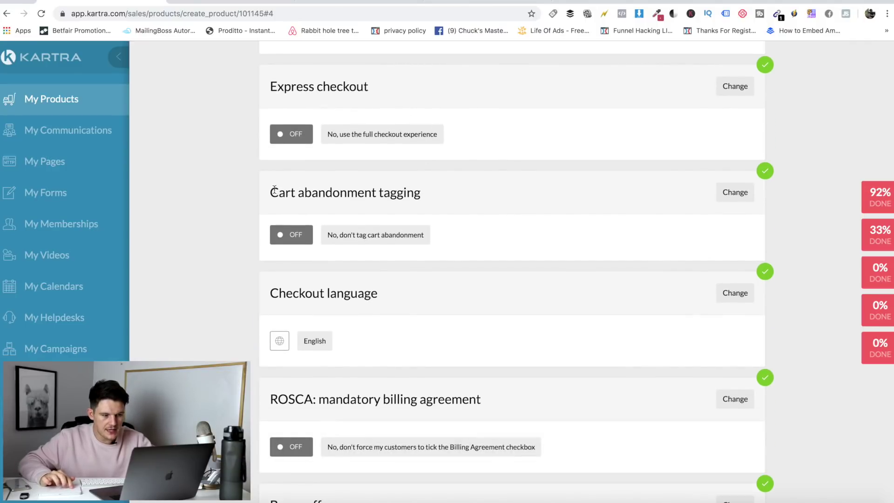
pyautogui.moveTo(275, 191); pyautogui.dragTo(425, 191)
pyautogui.moveTo(278, 193); pyautogui.dragTo(431, 191)
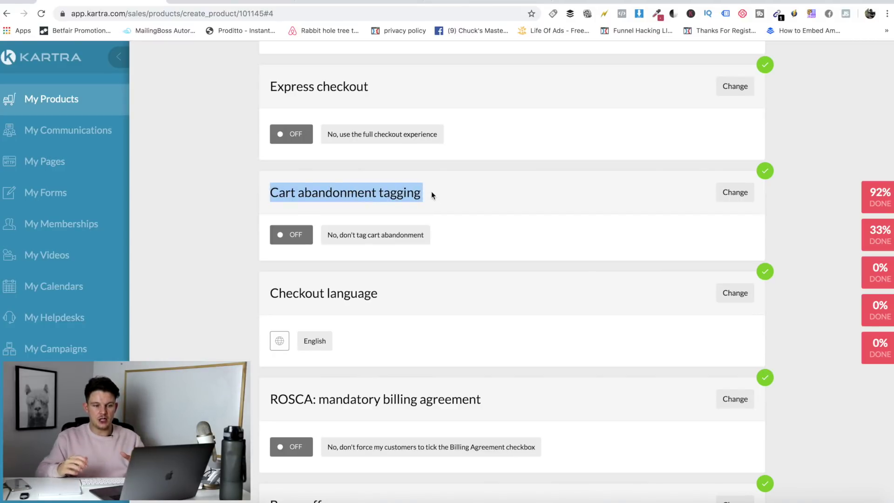
pyautogui.click(737, 192)
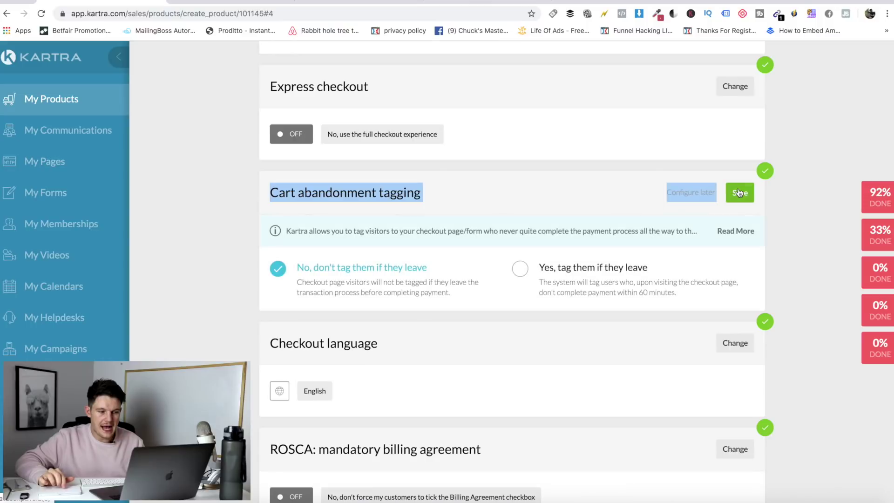
pyautogui.click(520, 268)
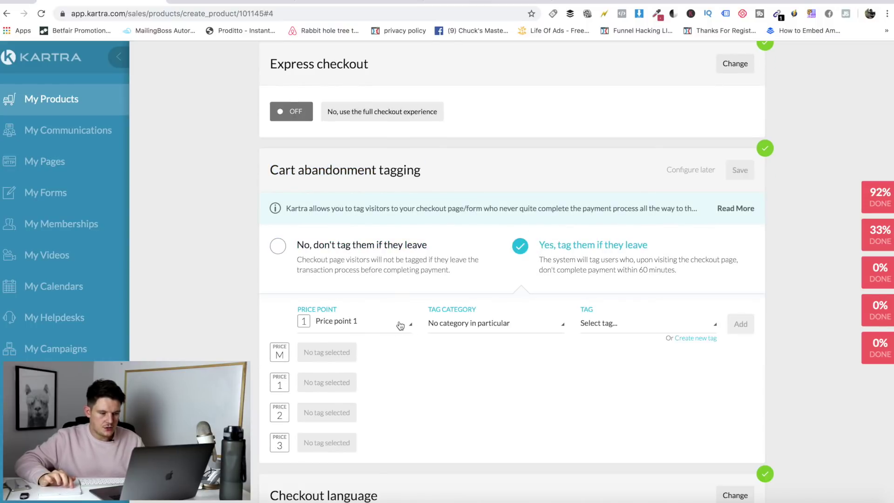
# For the multi-price point, create a new tag named and described "Abandoned" with no category in particular
pyautogui.click(400, 325)
pyautogui.click(358, 367)
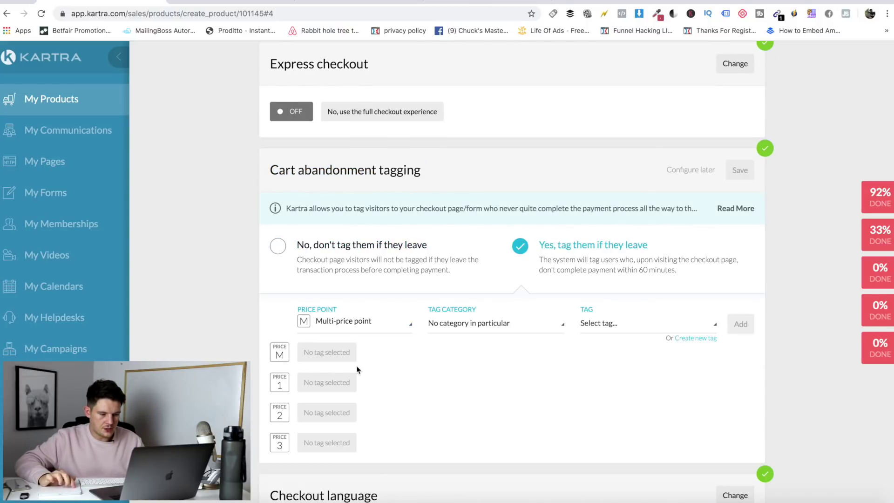
pyautogui.click(551, 315)
pyautogui.click(489, 362)
pyautogui.click(695, 338)
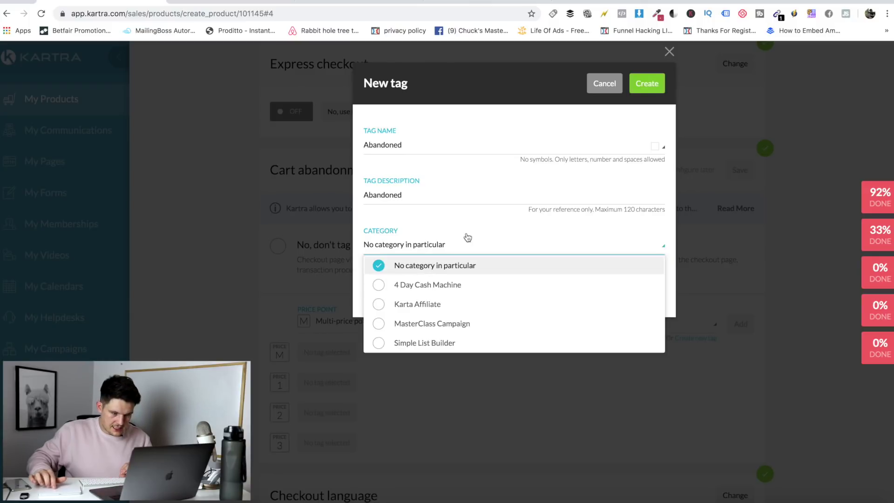
pyautogui.click(467, 237)
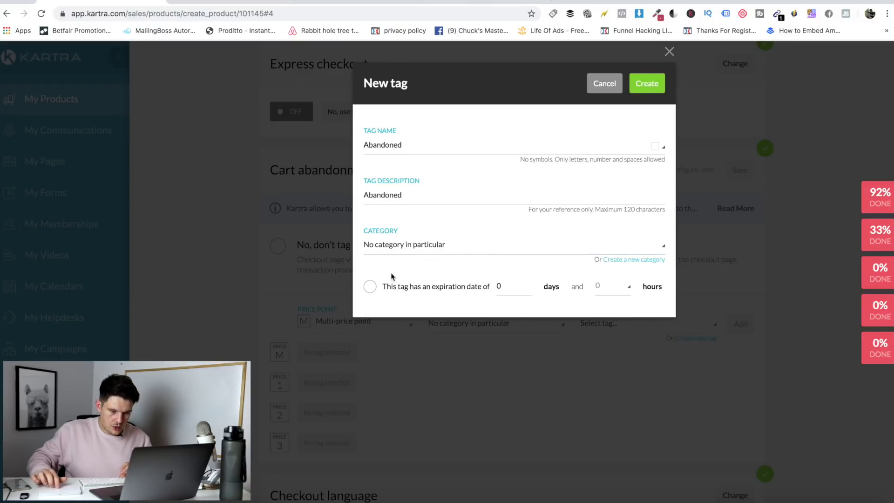
pyautogui.click(653, 82)
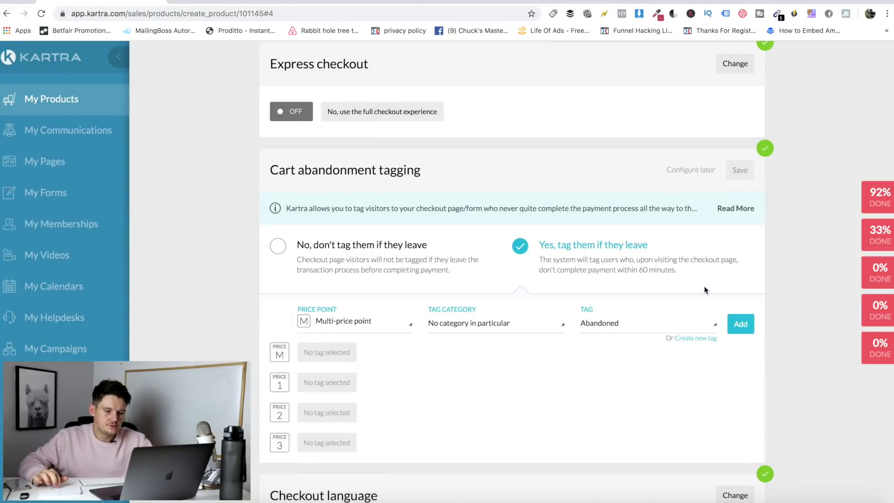
# Assign the Abandoned tag to the multi-price point and save the cart abandonment tagging
pyautogui.click(735, 325)
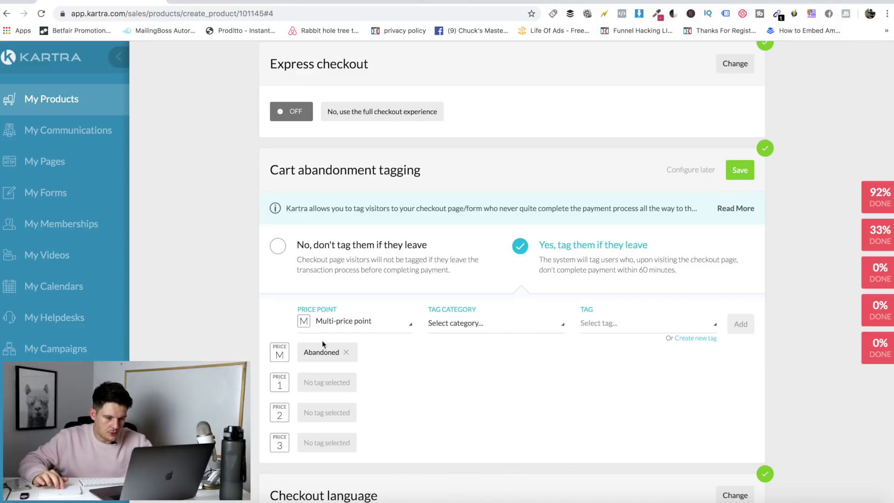
pyautogui.scroll(-1, 344, 387)
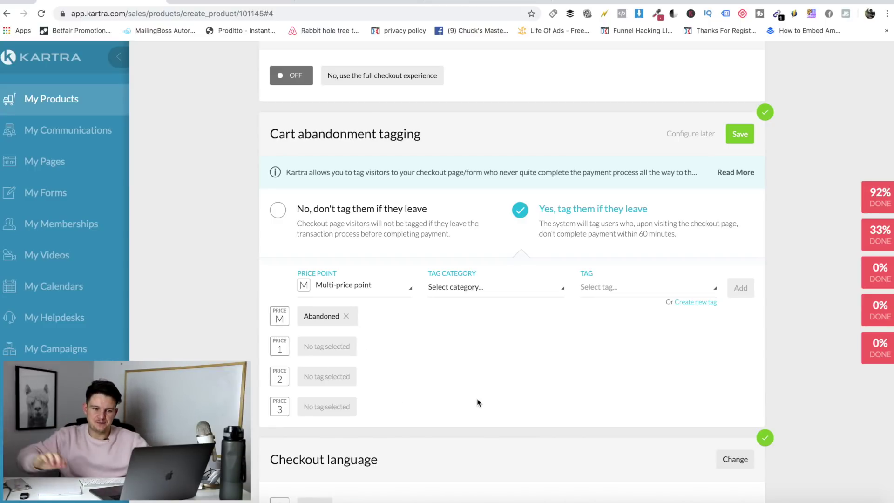
pyautogui.click(739, 136)
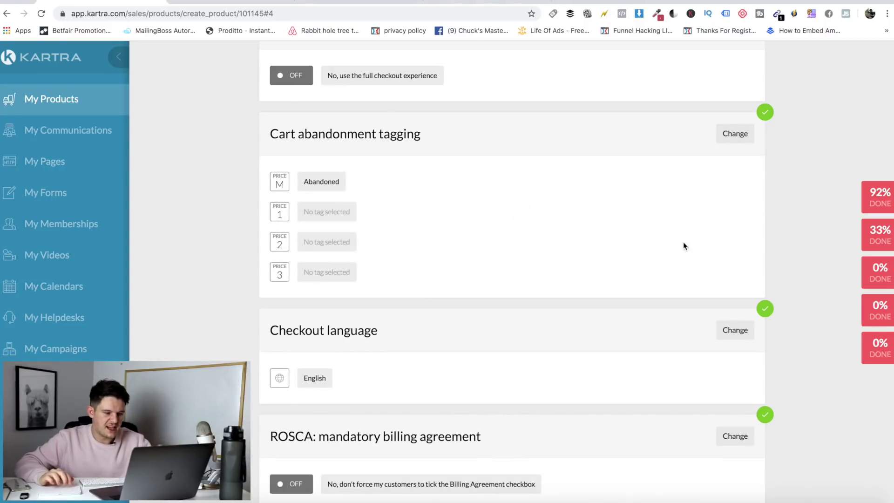
# Keep the language, ROSCA and bump offer settings, save the checkout and continue to the Post Sale stage
pyautogui.scroll(-3, 679, 246)
pyautogui.scroll(-1, 679, 249)
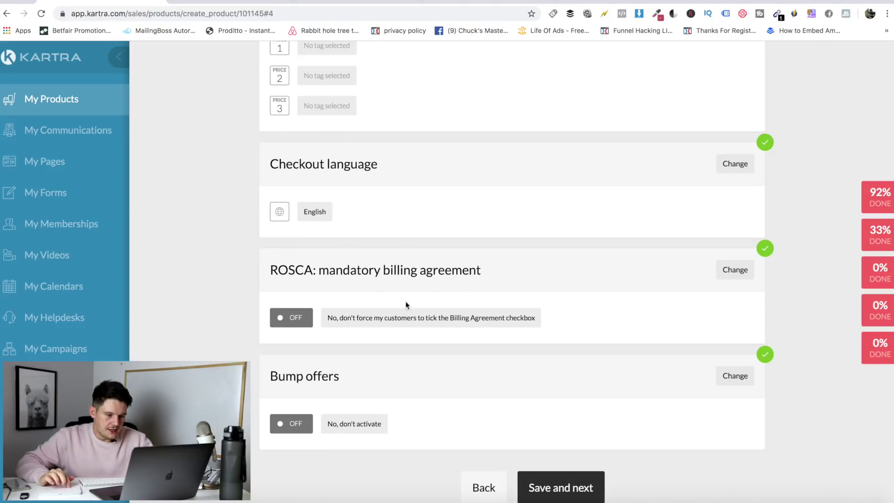
pyautogui.scroll(-2, 387, 385)
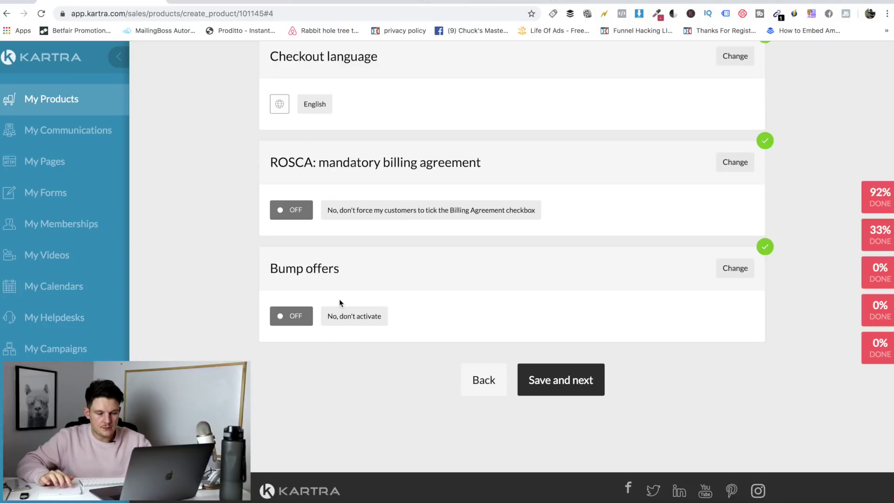
pyautogui.click(574, 386)
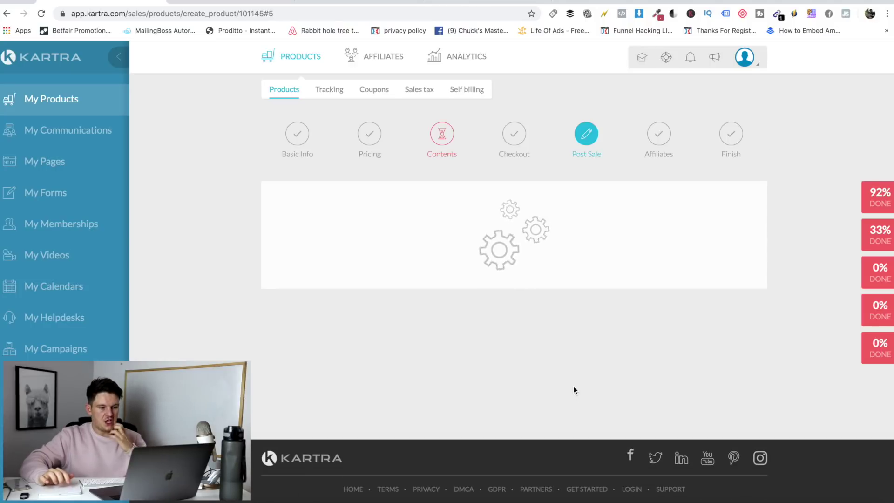
# Review the customer list and tagging settings, and set the access to the product contents to "No access page"
pyautogui.scroll(-1, 597, 90)
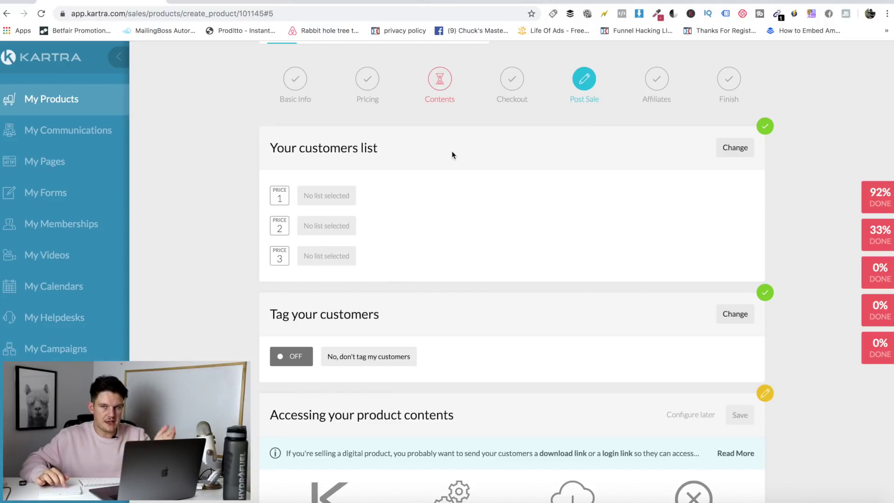
pyautogui.moveTo(276, 152); pyautogui.dragTo(376, 166)
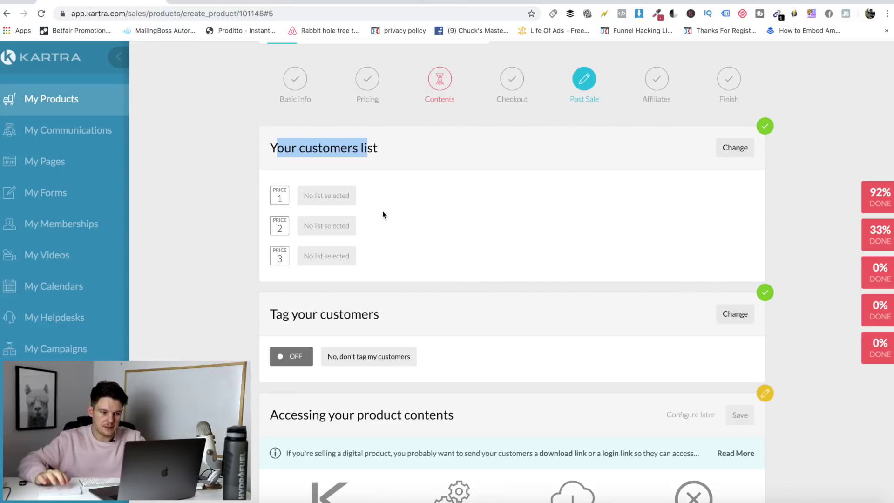
pyautogui.scroll(-3, 429, 274)
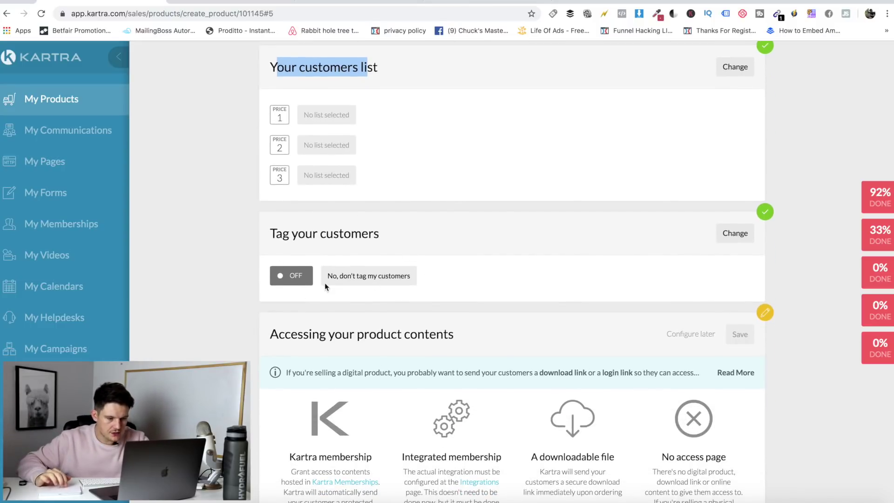
pyautogui.scroll(-2, 500, 268)
pyautogui.scroll(-5, 369, 370)
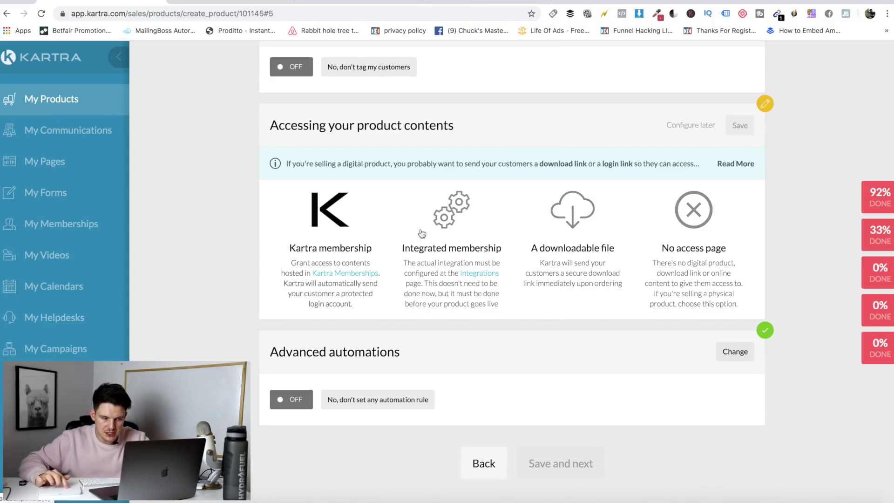
pyautogui.click(694, 211)
pyautogui.click(745, 125)
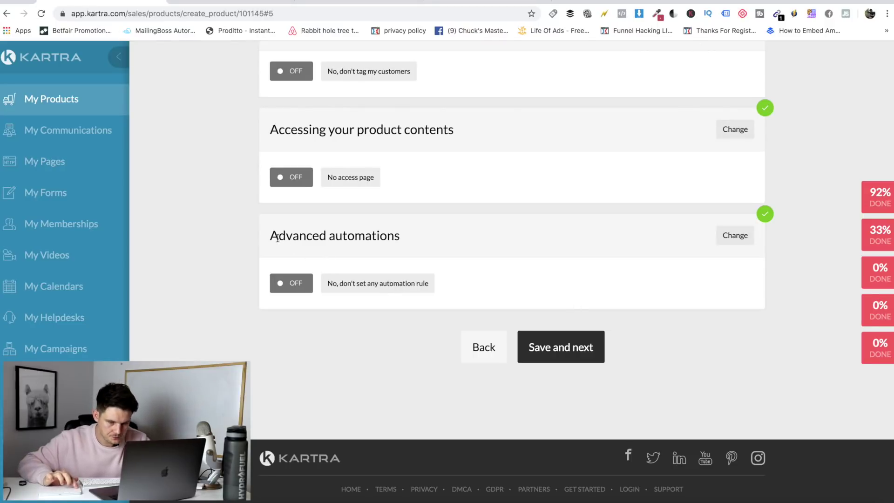
# Save the Post Sale and Affiliates stages with their current settings to finish configuring the product
pyautogui.click(567, 351)
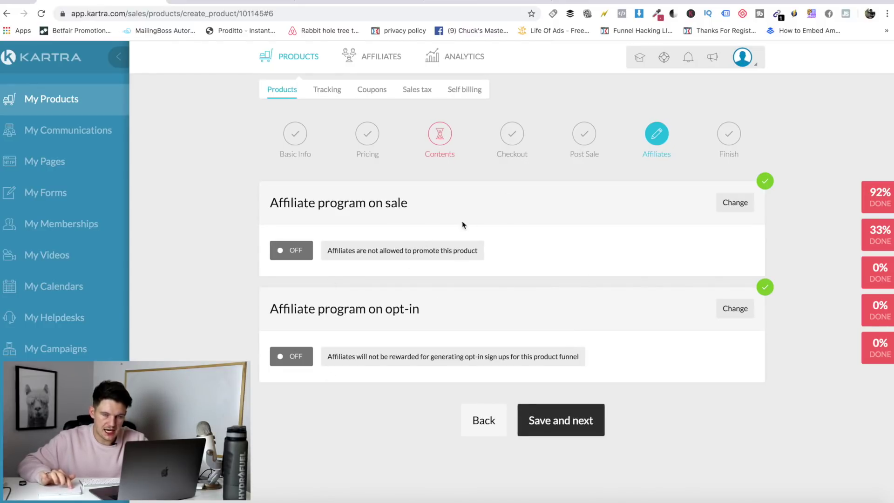
pyautogui.click(573, 426)
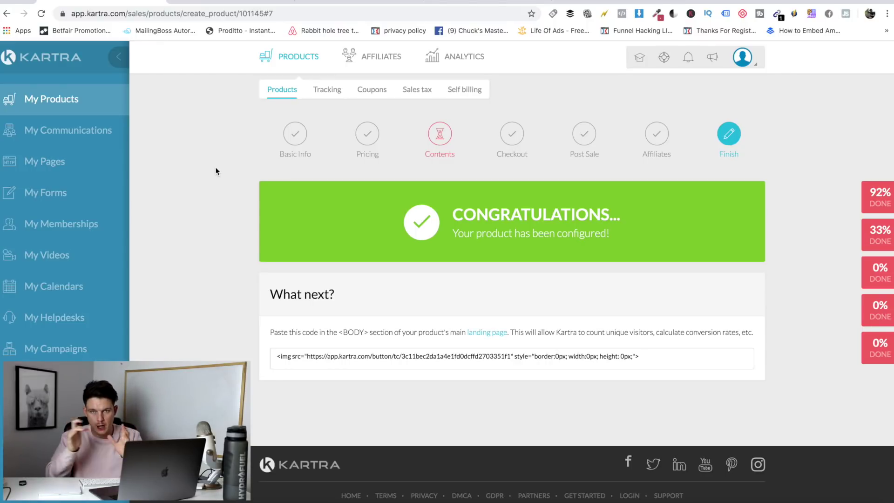
# Create a new opt-in form named "APP DESIGN"
pyautogui.click(47, 195)
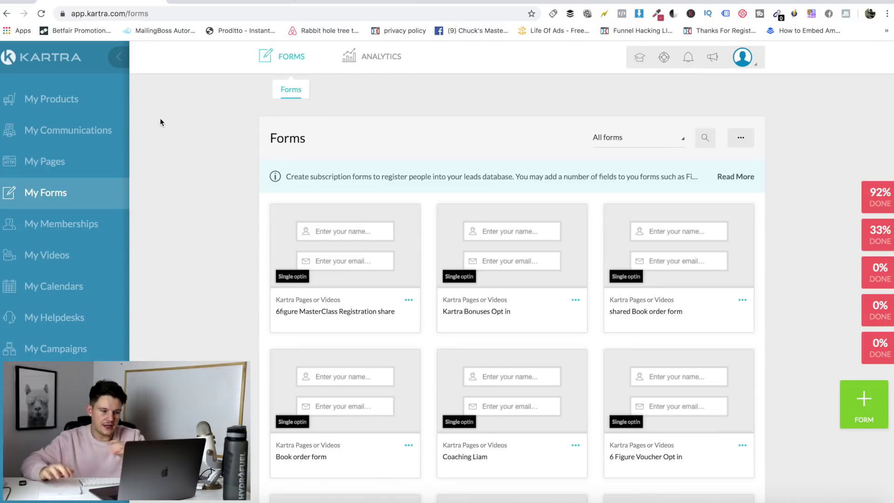
pyautogui.click(866, 427)
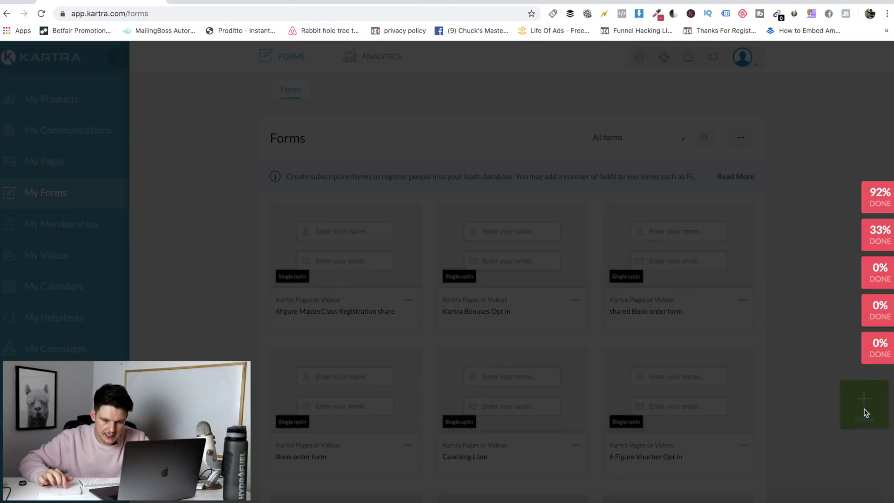
pyautogui.click(474, 147)
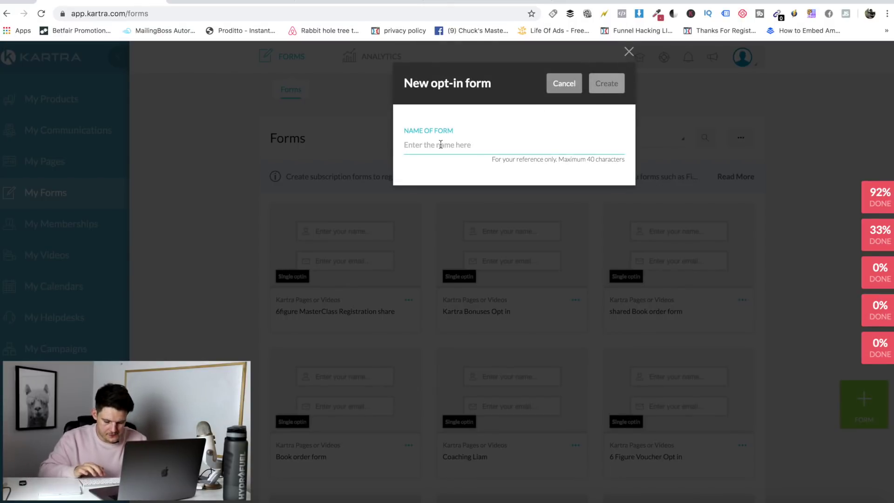
pyautogui.write('APP DEISGN')
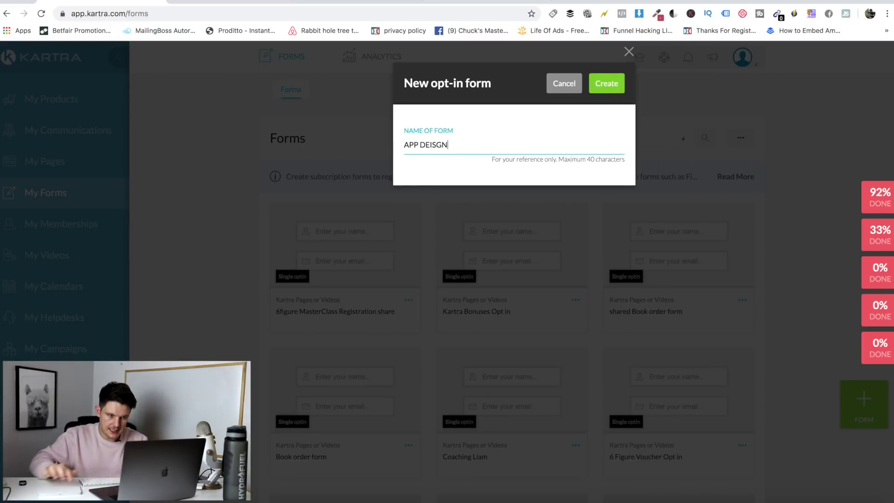
pyautogui.press('BackSpace')
pyautogui.press('BackSpace')
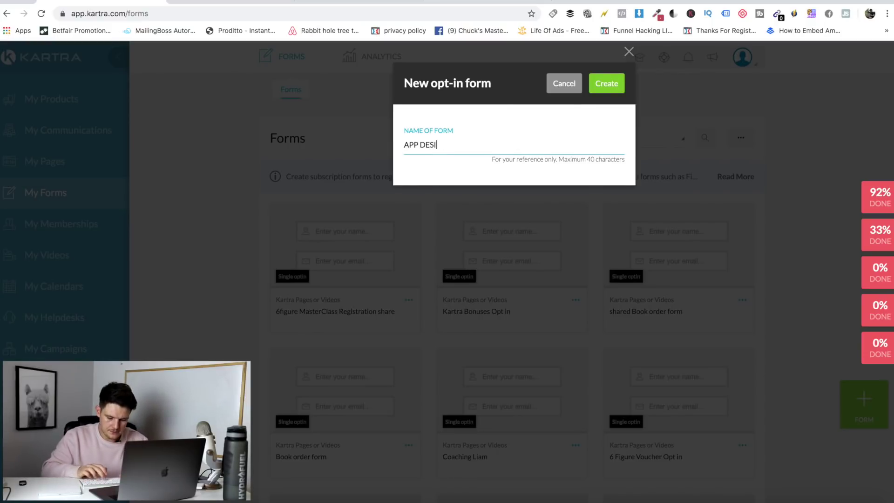
pyautogui.click(617, 89)
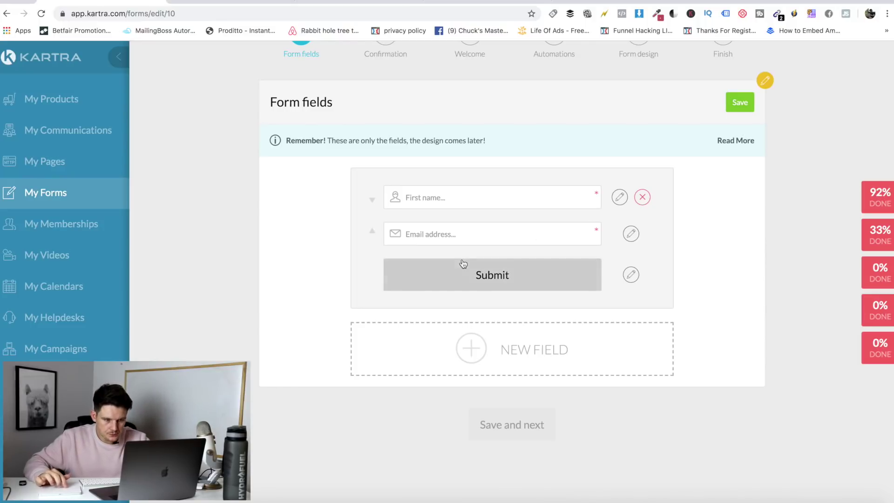
# Check the Basic package of the mobile app UI mockup service on Fiverr and return to the Kartra form
pyautogui.click(345, 2)
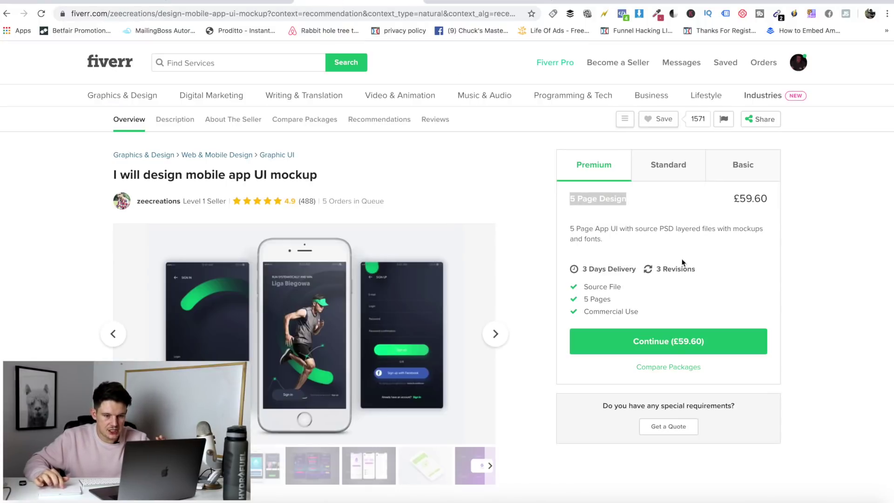
pyautogui.click(743, 166)
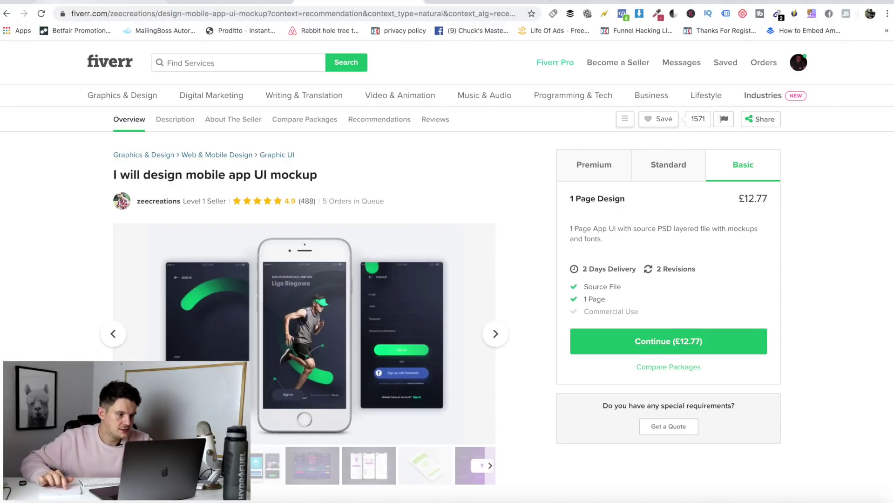
pyautogui.click(91, 3)
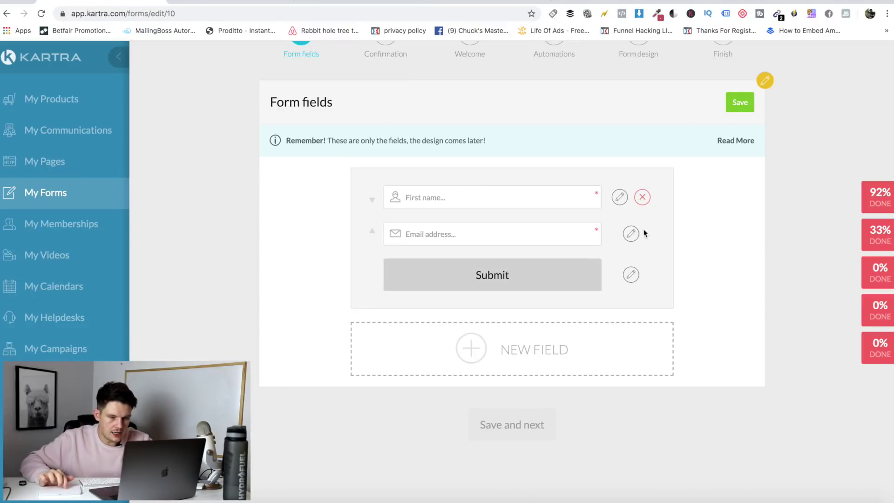
# Leave the submit button as it is and start a new custom form field of the Text Input type
pyautogui.click(632, 275)
pyautogui.click(575, 74)
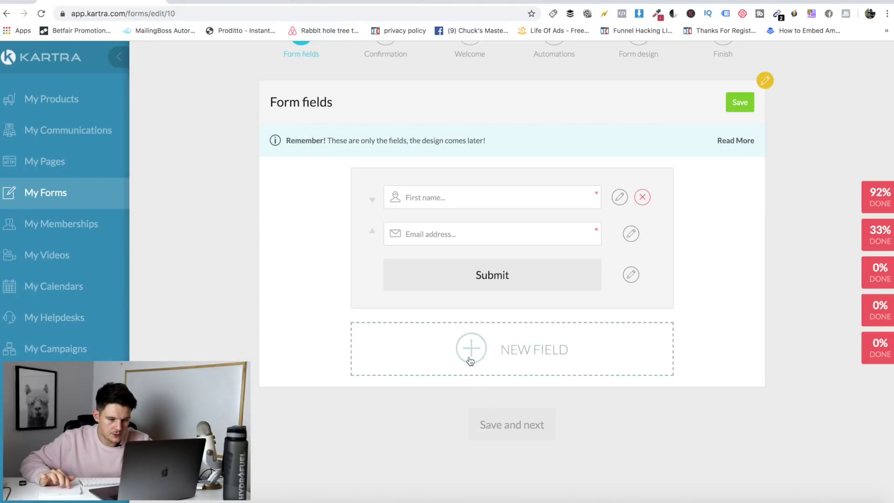
pyautogui.click(470, 353)
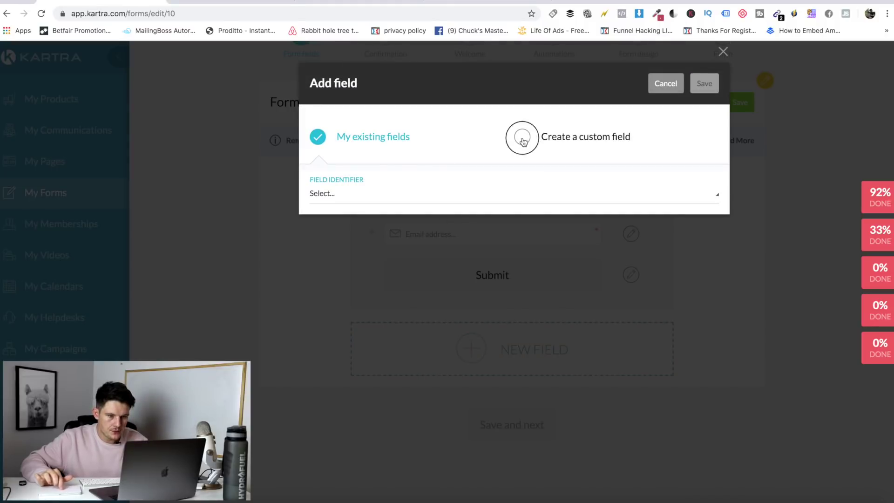
pyautogui.click(522, 141)
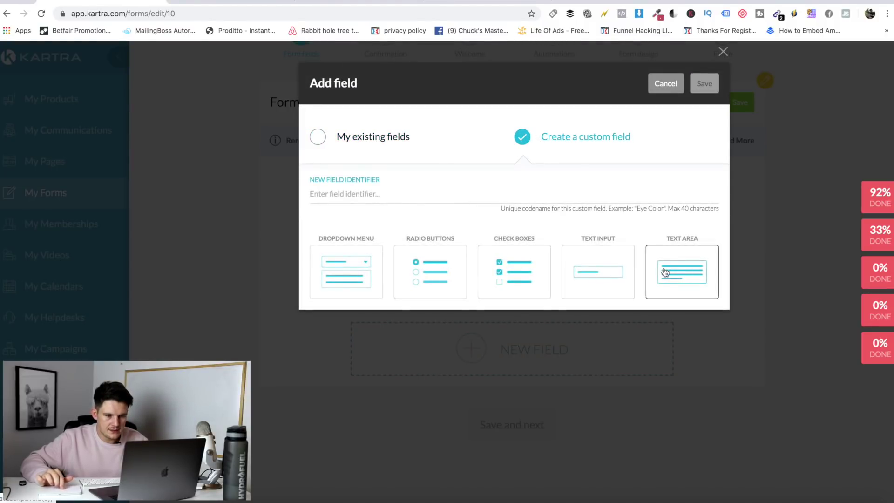
pyautogui.click(607, 270)
# Set the custom field's identifier to "Name of your app"
pyautogui.click(439, 194)
pyautogui.write('n')
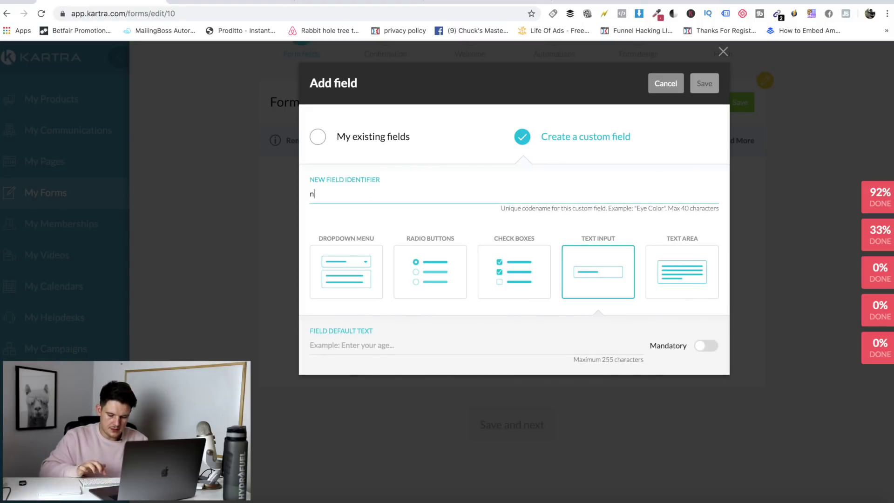
pyautogui.write('AME OF YOU')
pyautogui.press('BackSpace')
pyautogui.press('BackSpace')
pyautogui.press('BackSpace')
pyautogui.press('BackSpace')
pyautogui.press('BackSpace')
pyautogui.press('BackSpace')
pyautogui.press('BackSpace')
pyautogui.press('BackSpace')
pyautogui.write('Name of your app')
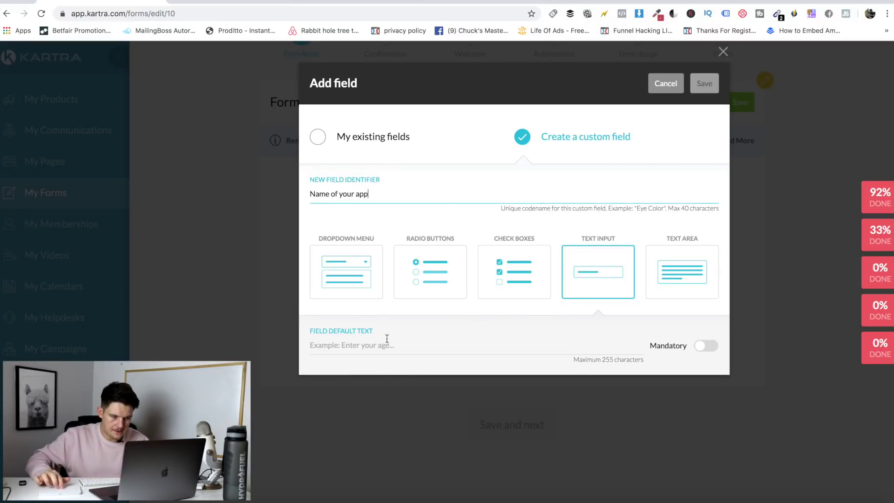
# Set the custom field's default text to "Name of your app" by copying its identifier, and save the field
pyautogui.moveTo(373, 197); pyautogui.dragTo(275, 198)
pyautogui.press('super+c')
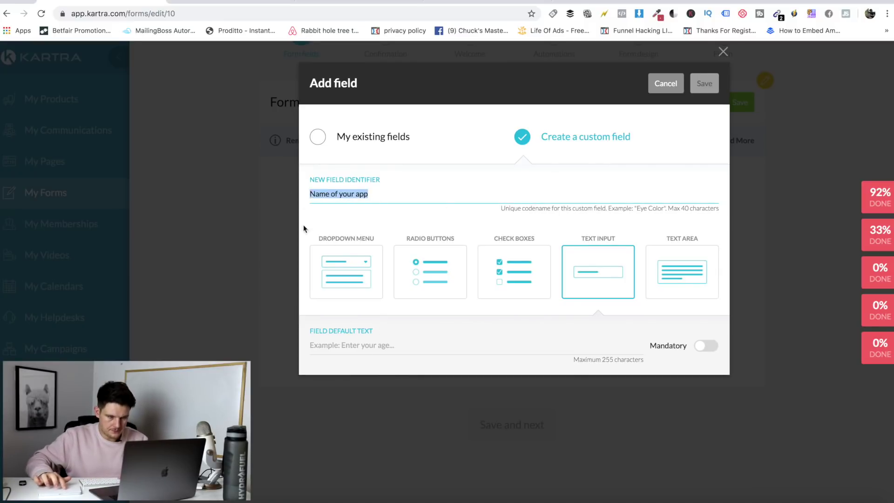
pyautogui.click(364, 345)
pyautogui.press('super+v')
pyautogui.click(705, 86)
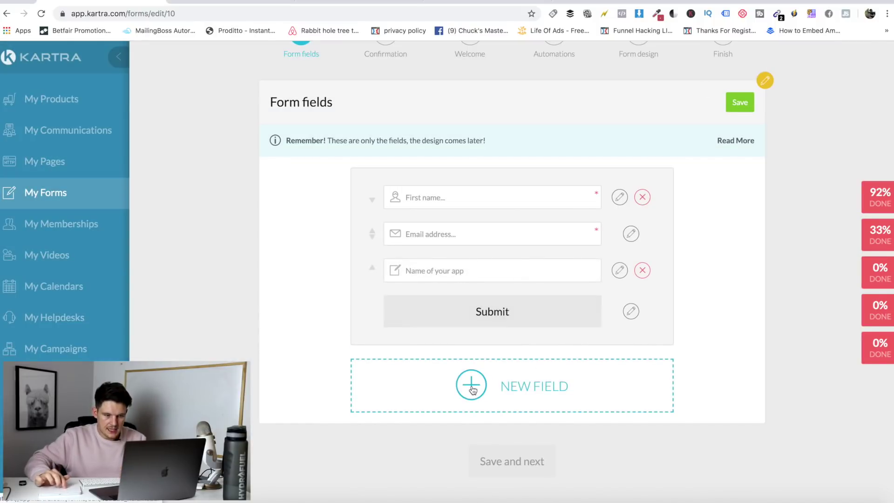
pyautogui.click(471, 386)
pyautogui.click(522, 137)
pyautogui.click(365, 270)
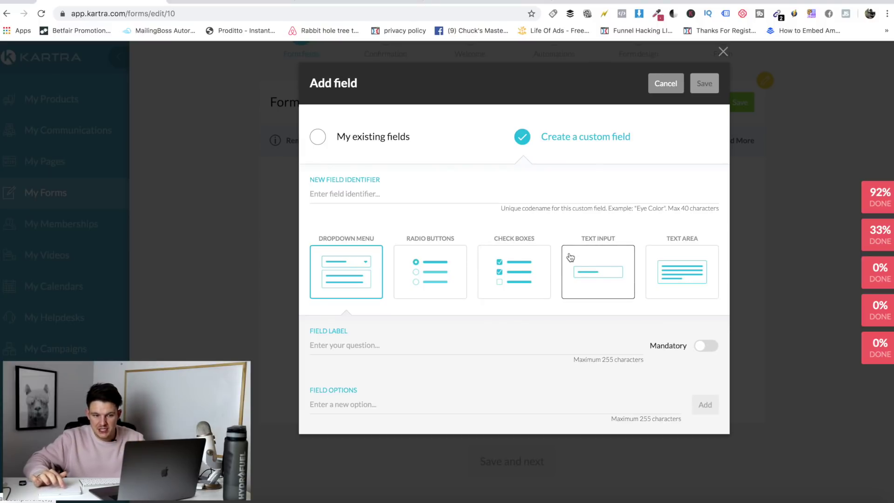
pyautogui.click(661, 85)
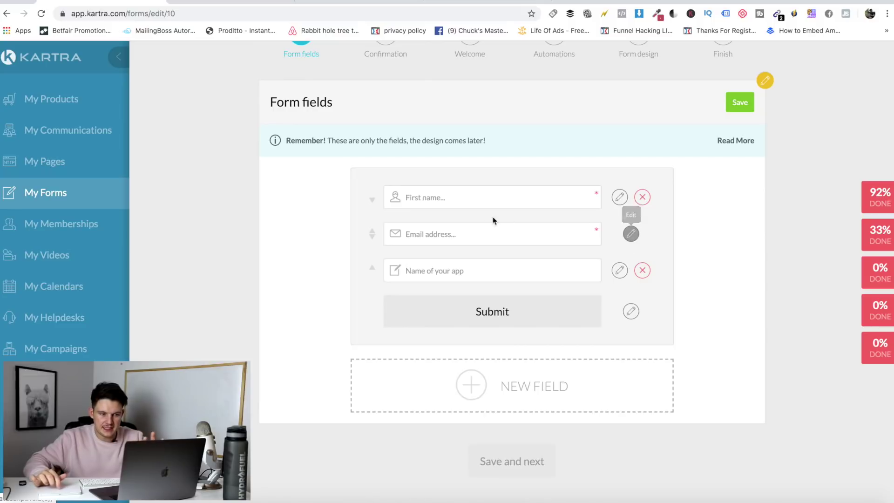
# Save the form fields and continue to the confirmation settings
pyautogui.click(741, 102)
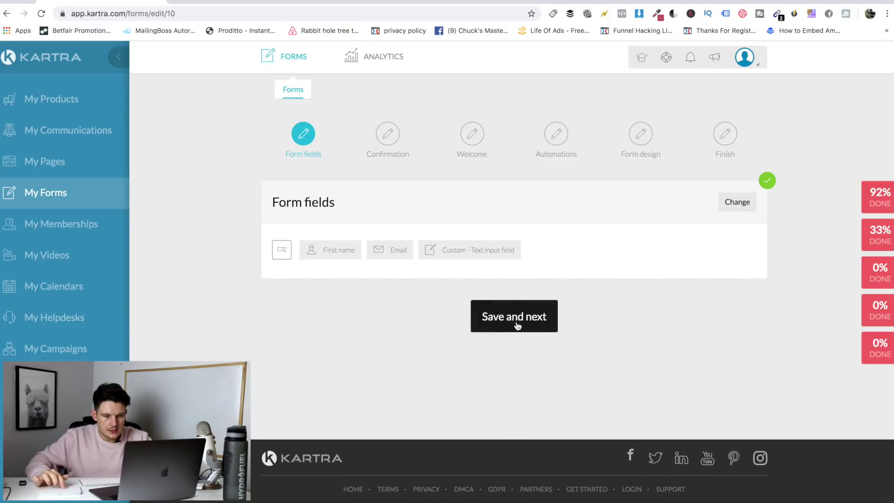
pyautogui.click(517, 325)
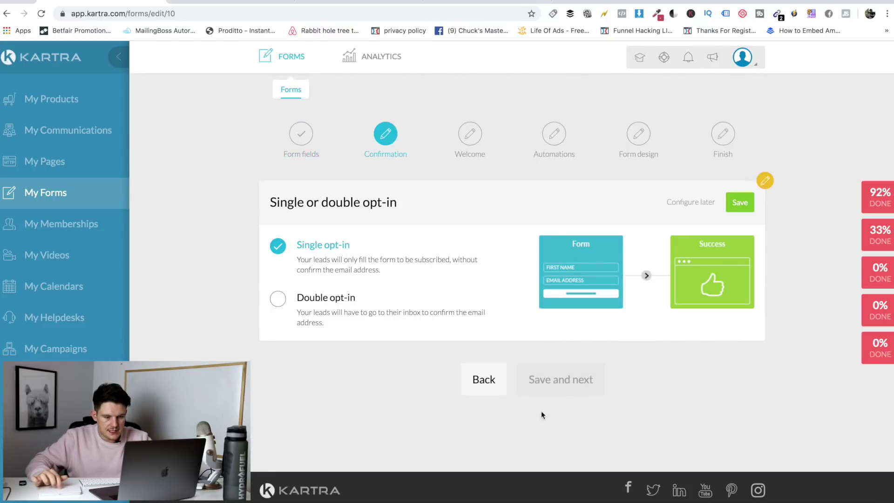
# Save single opt-in as the confirmation type and postpone the success page configuration
pyautogui.click(741, 203)
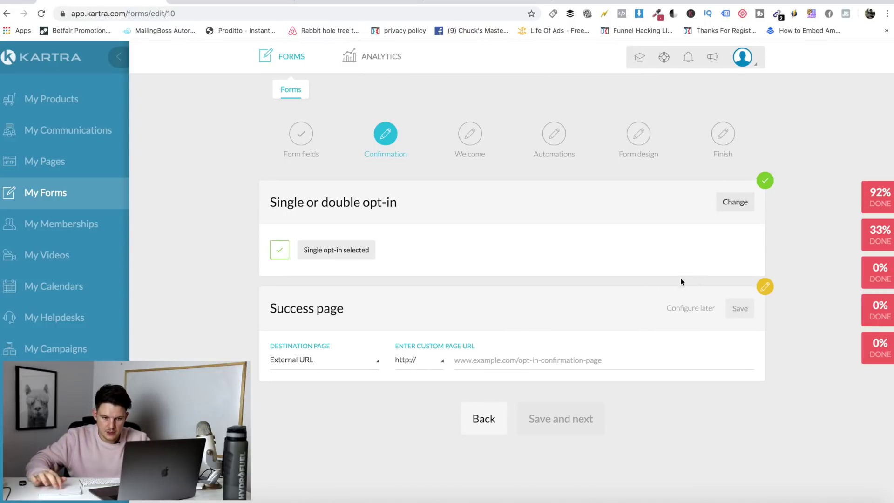
pyautogui.click(698, 309)
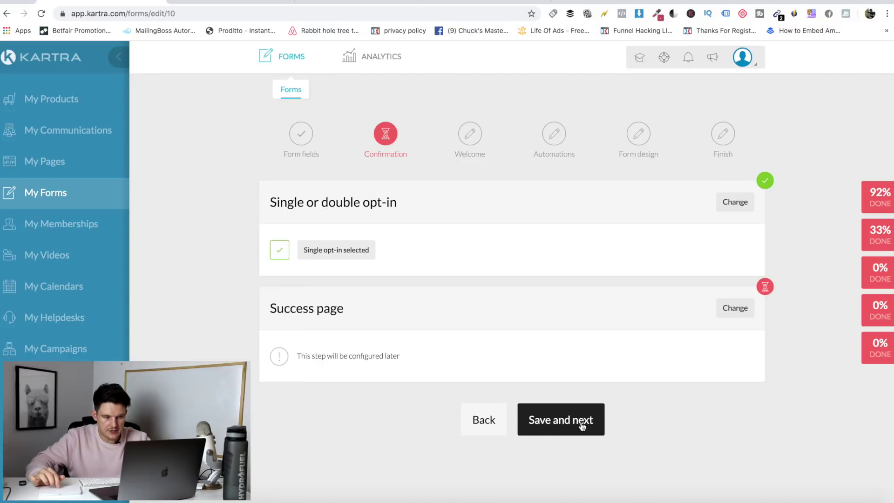
pyautogui.click(582, 426)
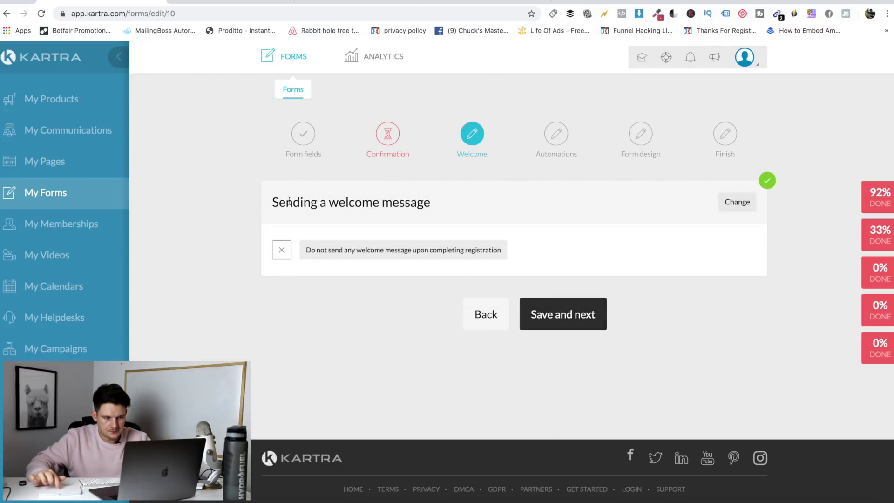
# Keep the form without a welcome message and leave tags, lists, sequences and advanced automations off
pyautogui.click(576, 309)
pyautogui.scroll(-1, 596, 253)
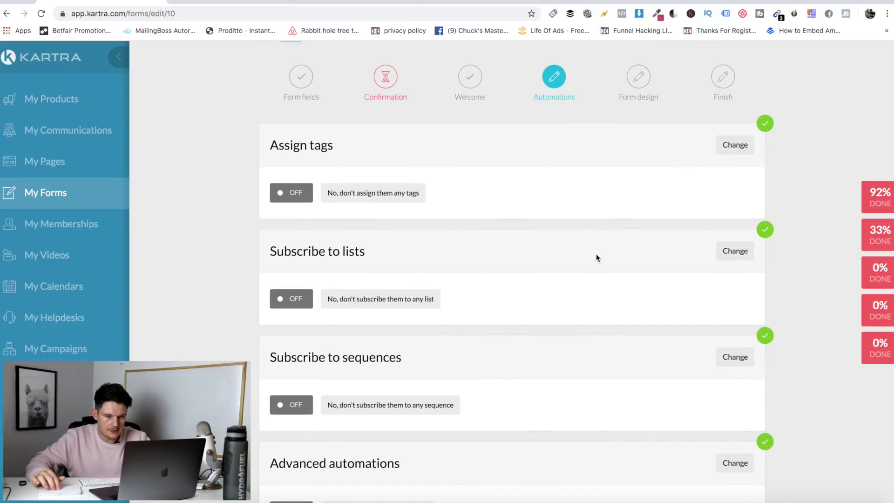
pyautogui.tripleClick(393, 138)
pyautogui.scroll(-1, 499, 353)
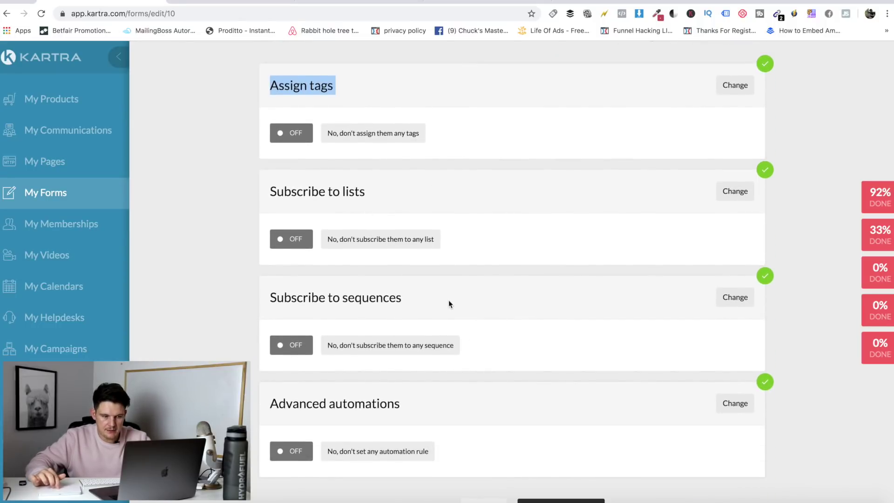
pyautogui.scroll(-3, 449, 302)
pyautogui.scroll(3, 603, 374)
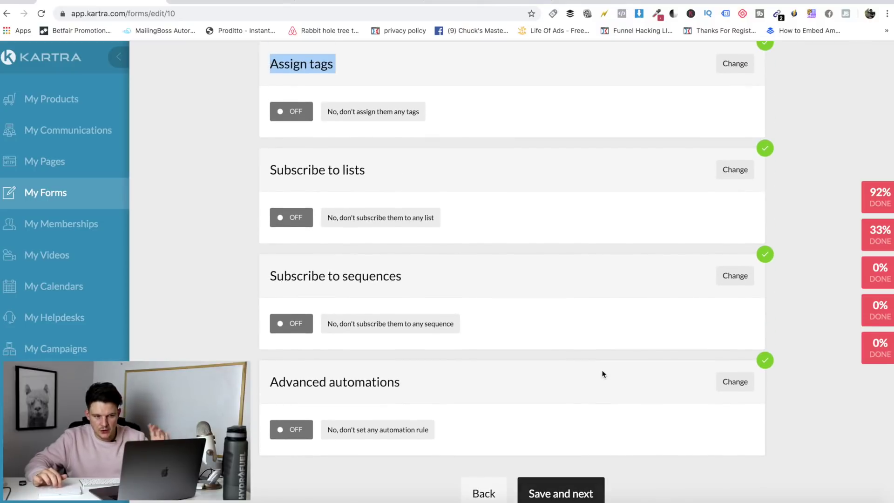
pyautogui.scroll(2, 602, 372)
pyautogui.scroll(-5, 602, 371)
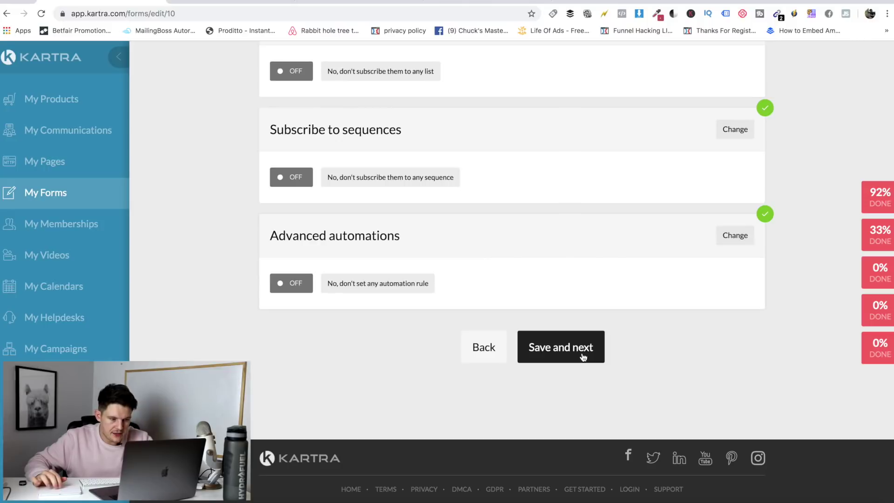
pyautogui.click(582, 356)
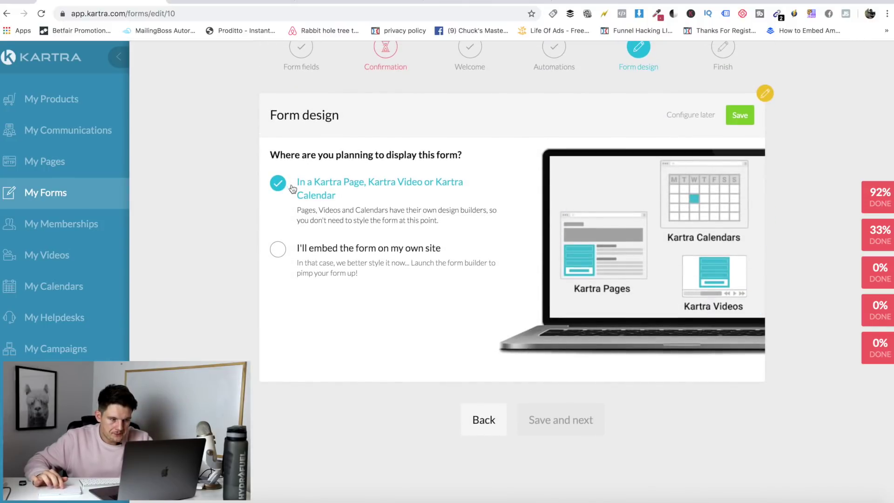
# Save the form design for use in a Kartra Page, Kartra Video or Kartra Calendar and finish the form
pyautogui.click(738, 114)
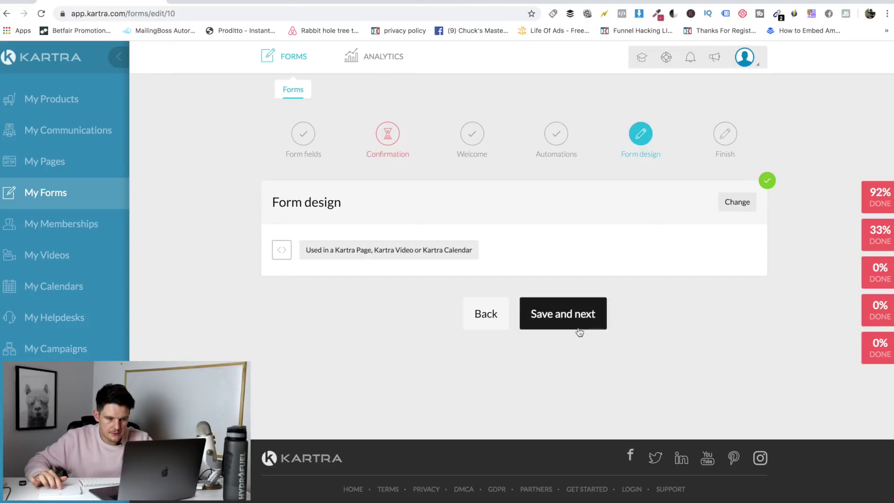
pyautogui.click(579, 324)
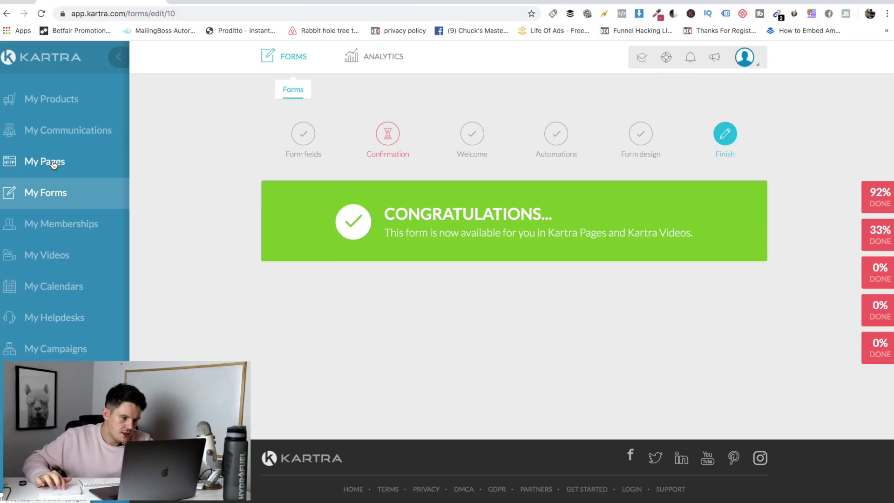
# Start a new page and browse to the Thank You Pages template category
pyautogui.click(41, 161)
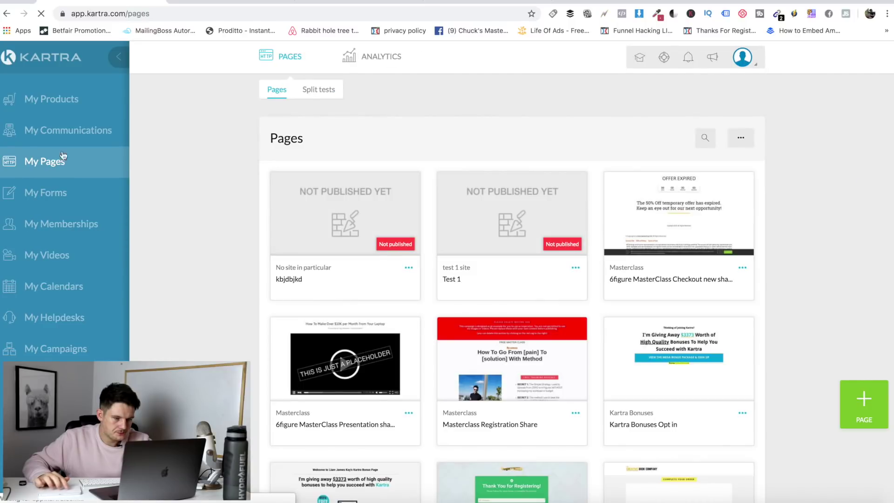
pyautogui.click(865, 405)
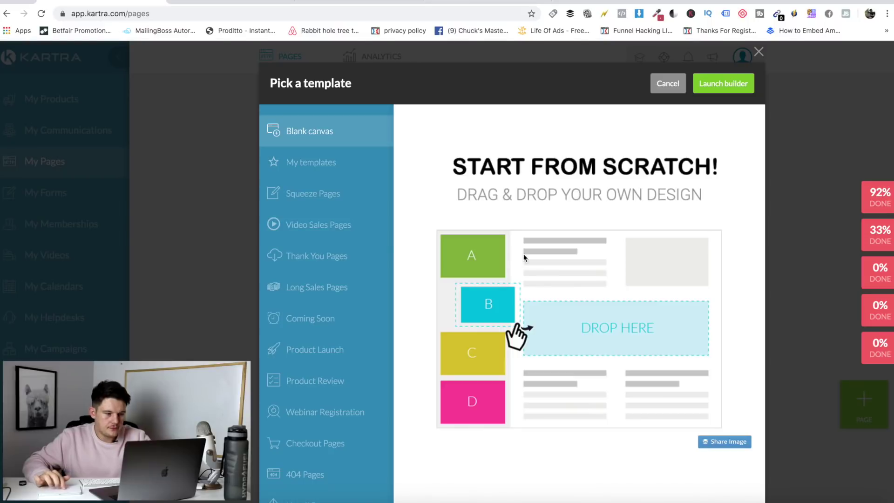
pyautogui.scroll(-2, 372, 285)
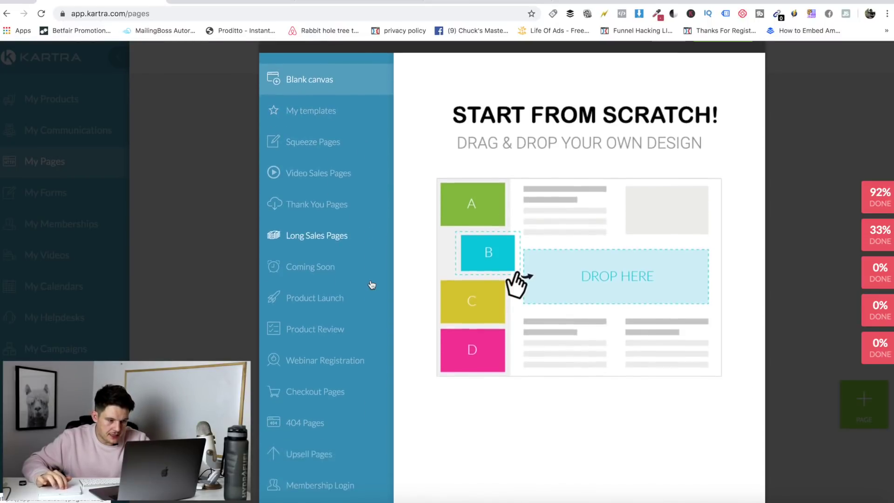
pyautogui.scroll(2, 371, 285)
pyautogui.click(309, 249)
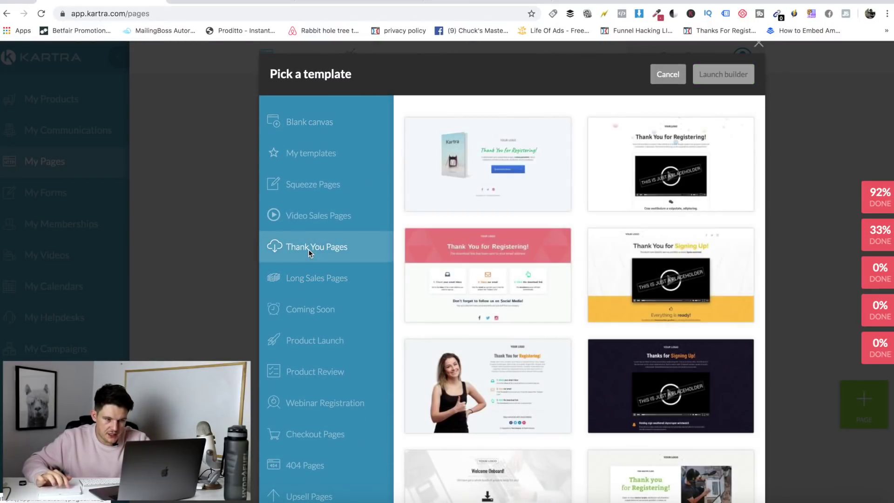
# Select the green "Thank You for Registering!" template with three numbered steps and launch the page builder
pyautogui.scroll(-10, 552, 267)
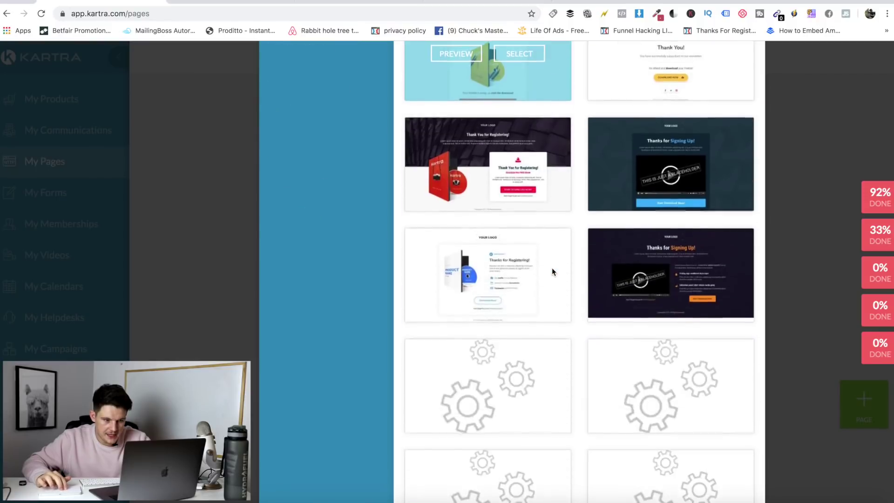
pyautogui.scroll(10, 552, 267)
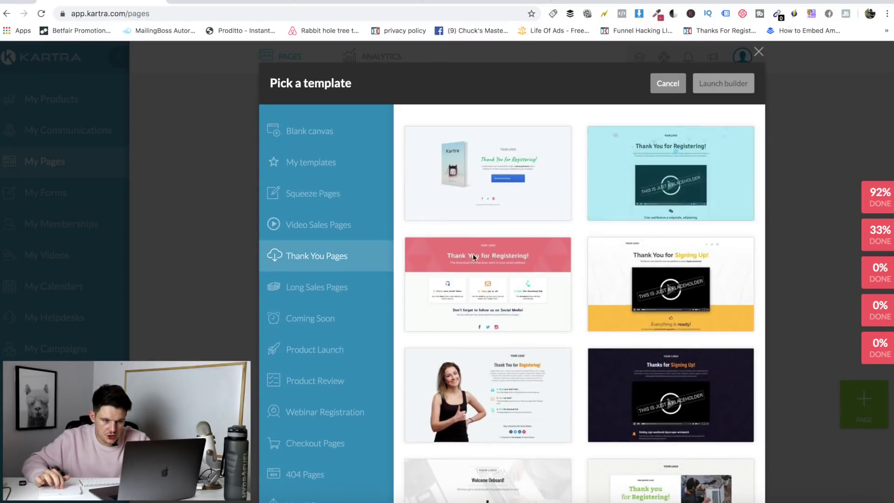
pyautogui.scroll(-2, 554, 256)
pyautogui.scroll(-10, 555, 259)
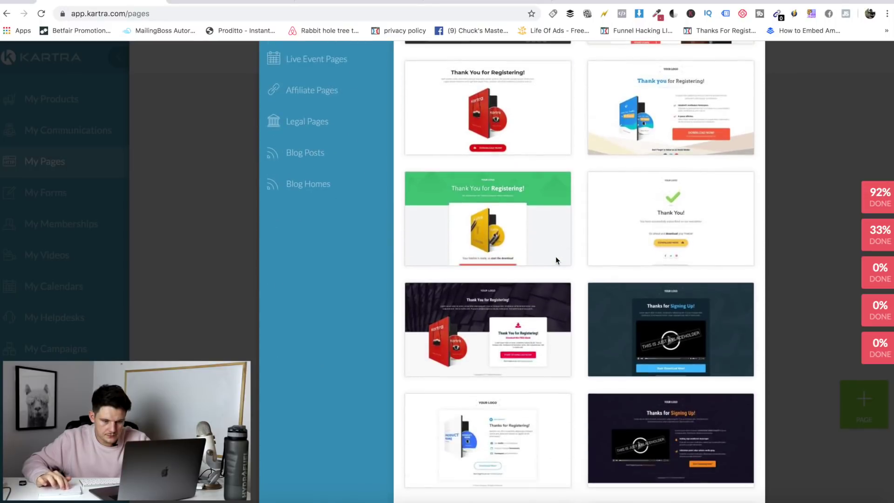
pyautogui.scroll(-10, 555, 256)
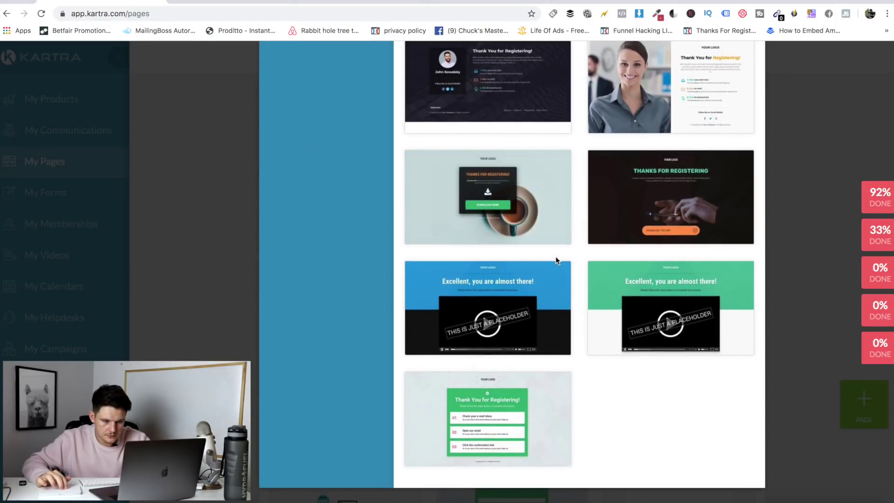
pyautogui.click(514, 420)
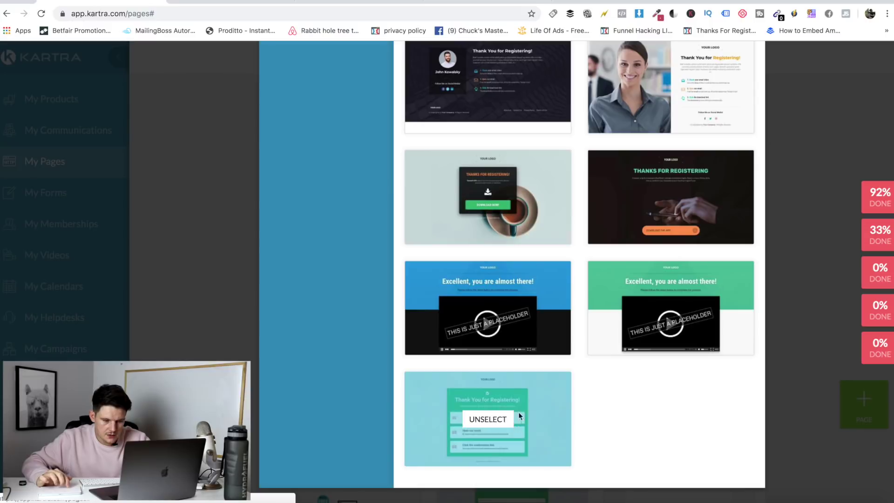
pyautogui.scroll(20, 559, 355)
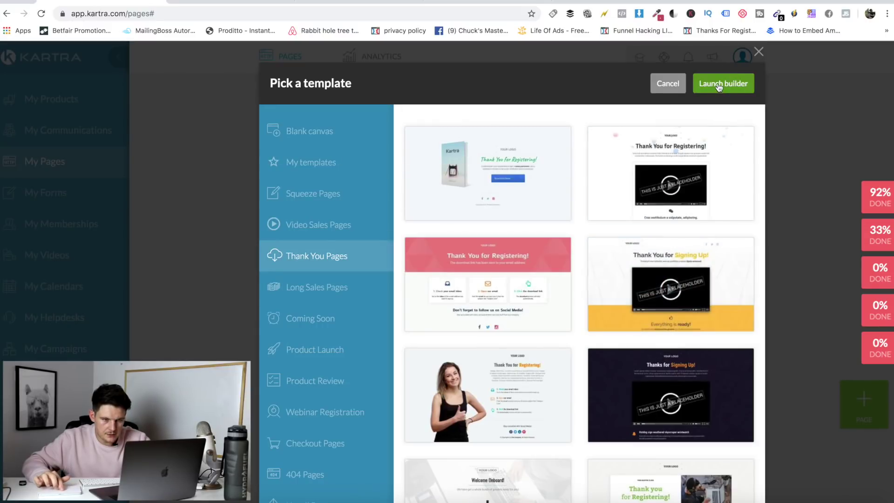
pyautogui.click(718, 87)
# Name the new page "thankyou app order" and create it
pyautogui.click(501, 147)
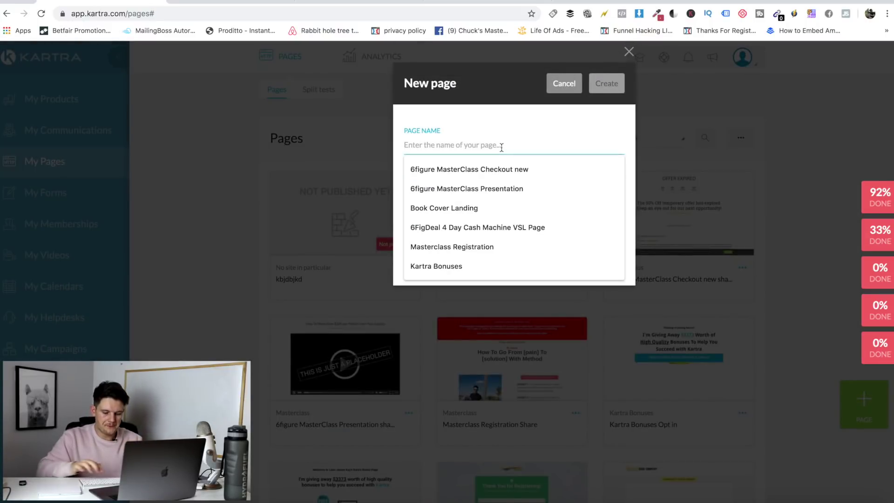
pyautogui.write('thankyou a')
pyautogui.write('mazon')
pyautogui.click(607, 84)
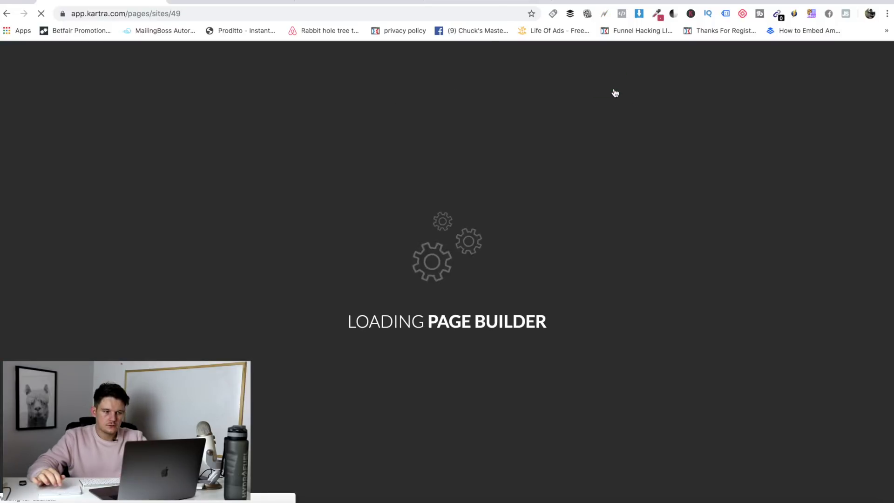
# Look over the thank-you page template from the logo and heading down to the three numbered steps
pyautogui.scroll(-3, 684, 238)
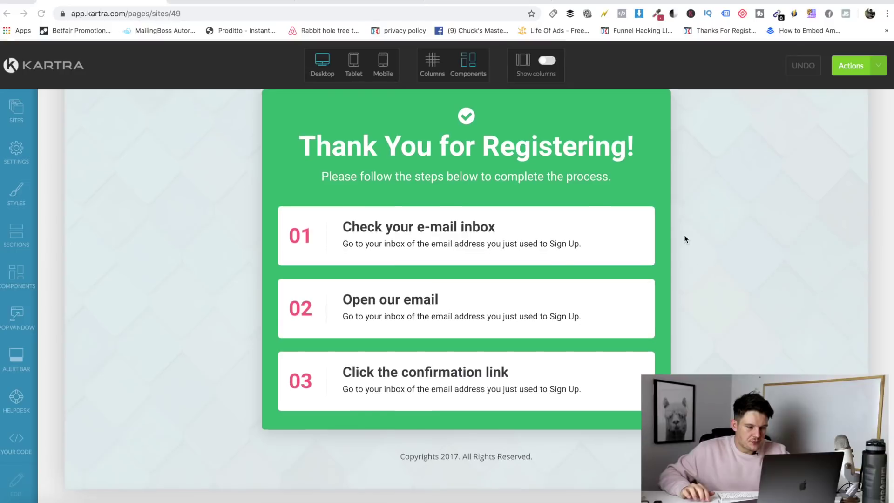
pyautogui.scroll(-1, 469, 220)
pyautogui.scroll(5, 306, 150)
pyautogui.scroll(-3, 311, 406)
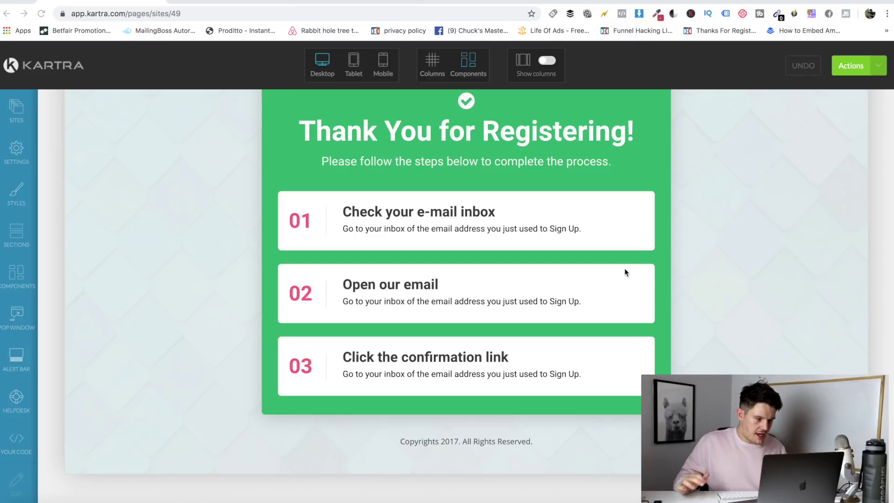
pyautogui.scroll(5, 489, 286)
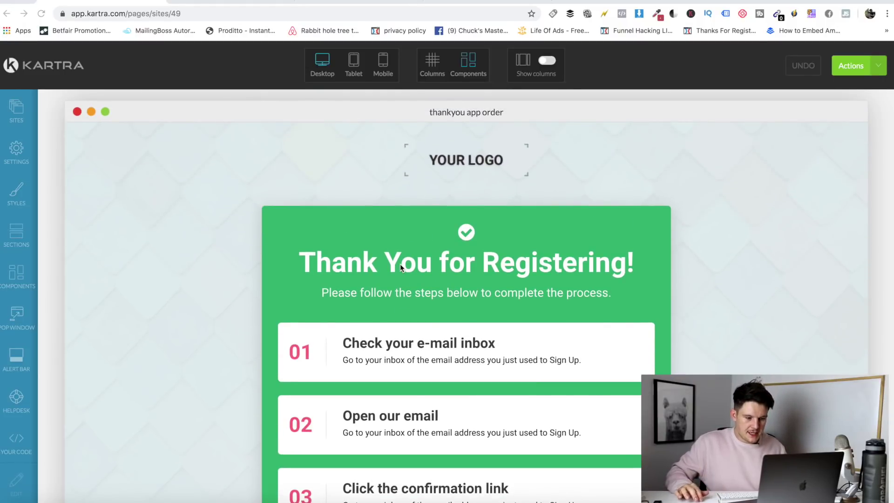
pyautogui.scroll(-4, 341, 330)
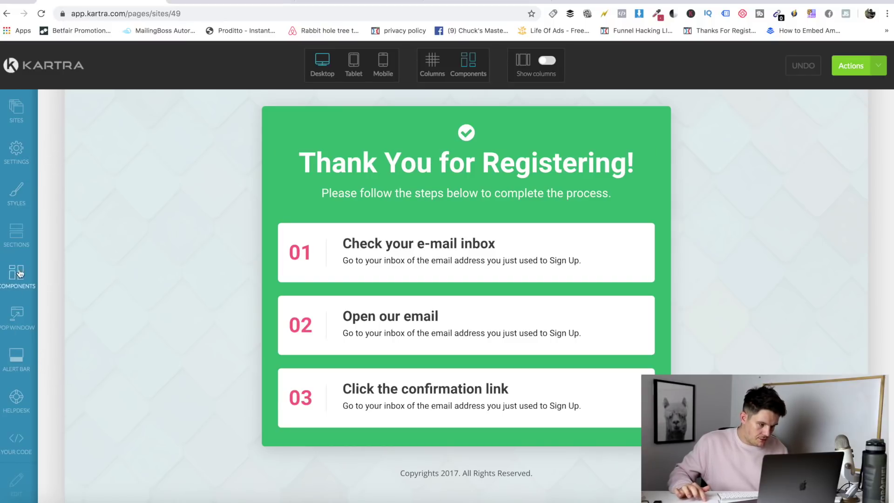
# Switch the builder to column editing and compare the page's mobile and desktop layouts
pyautogui.click(433, 66)
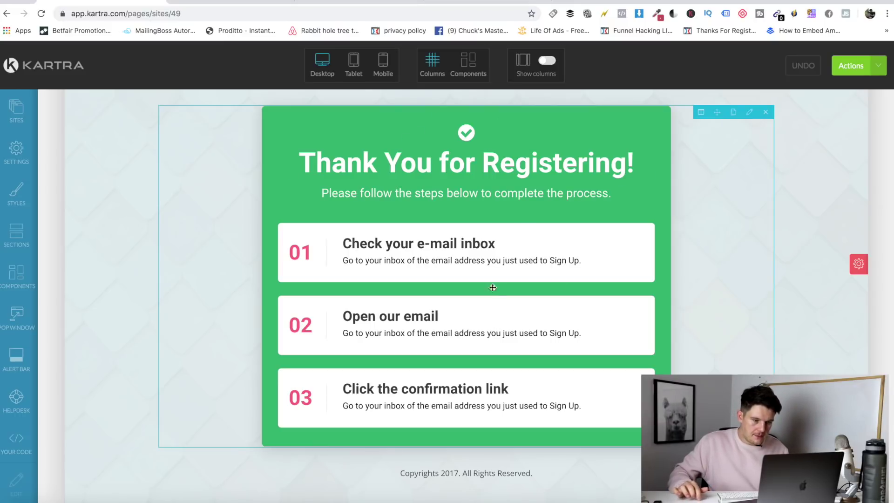
pyautogui.click(380, 62)
pyautogui.scroll(-3, 523, 330)
pyautogui.scroll(5, 523, 329)
pyautogui.click(322, 61)
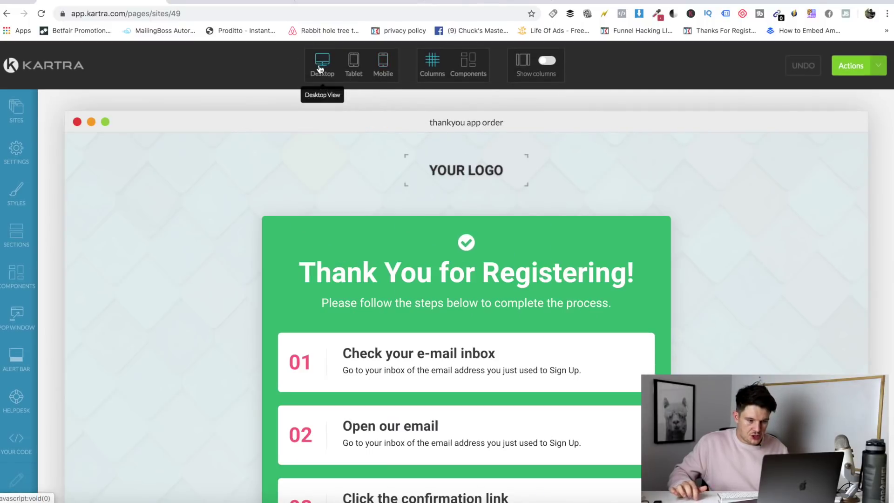
pyautogui.click(382, 63)
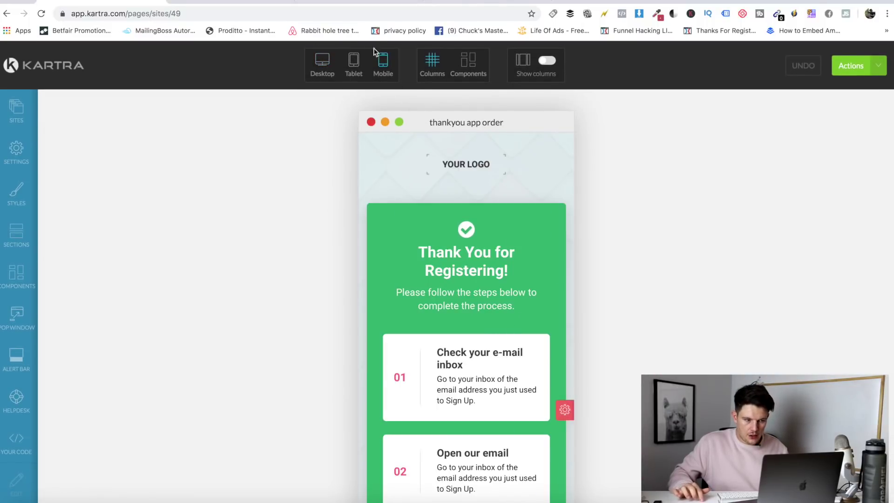
# Return the thank-you page to the desktop layout and switch the builder to component editing
pyautogui.click(331, 67)
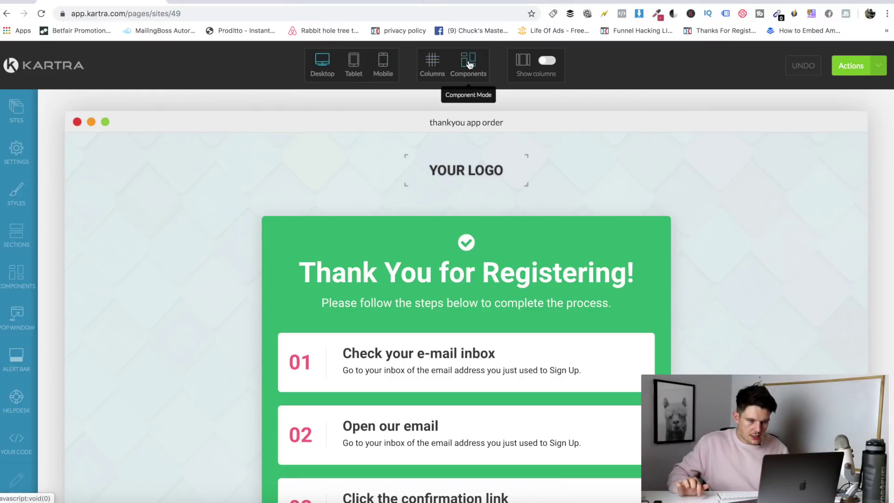
pyautogui.click(431, 65)
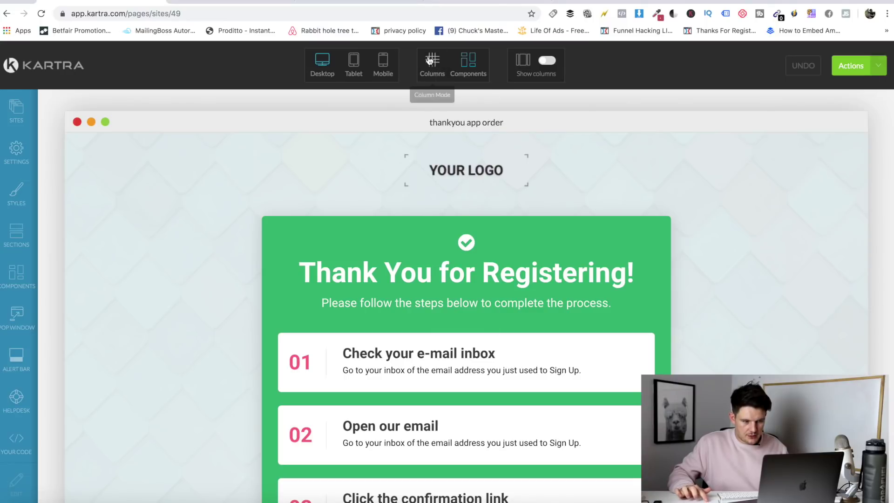
pyautogui.moveTo(462, 279)
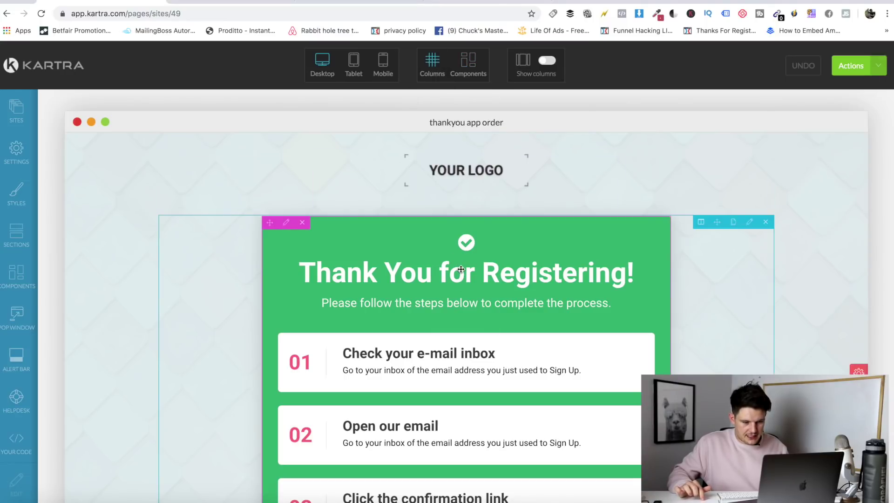
pyautogui.click(469, 61)
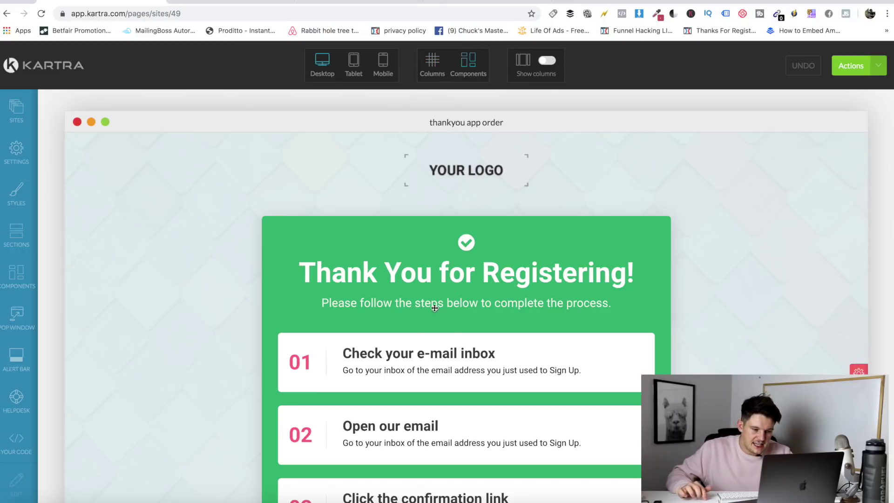
# Delete the three numbered step blocks under the "Thank You for Registering!" heading
pyautogui.scroll(-2, 462, 305)
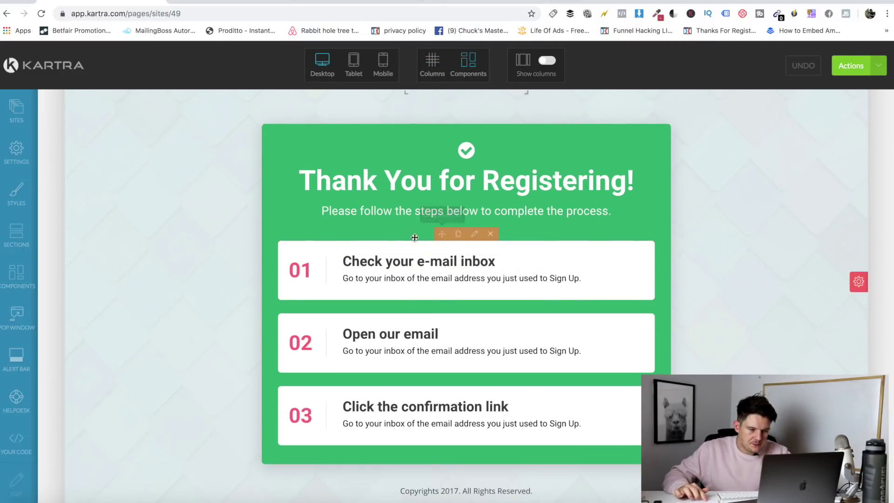
pyautogui.click(490, 234)
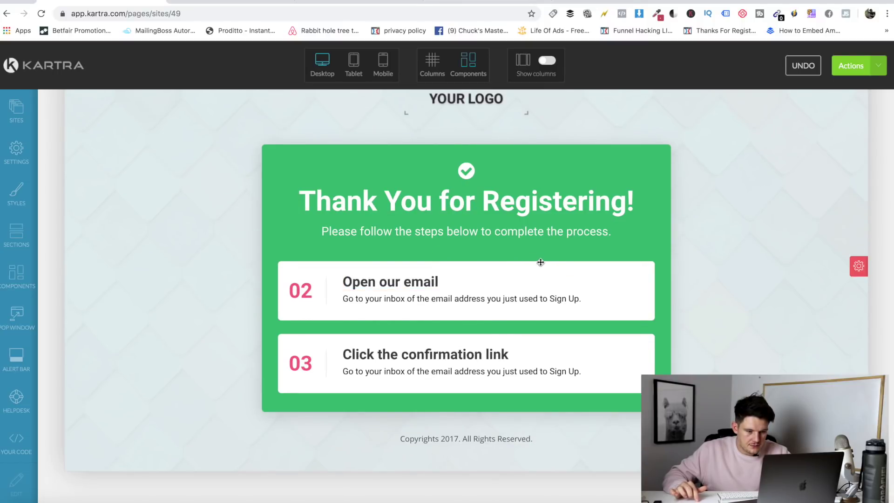
pyautogui.click(490, 254)
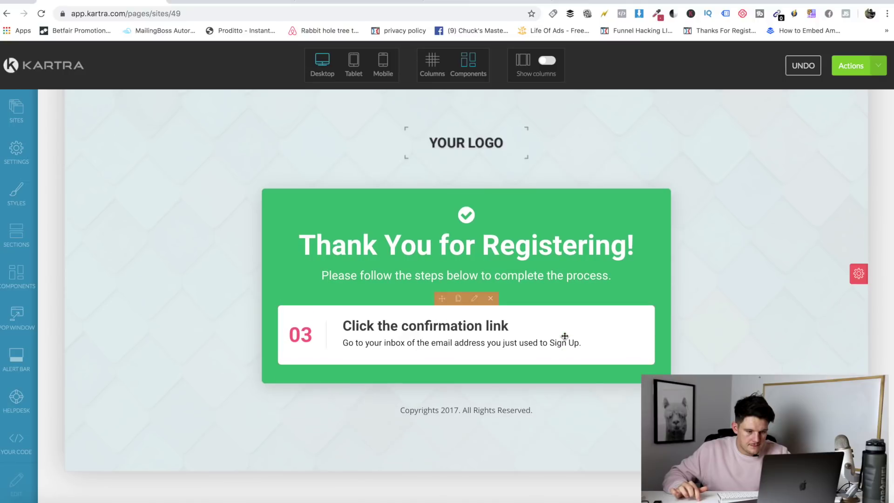
pyautogui.click(490, 298)
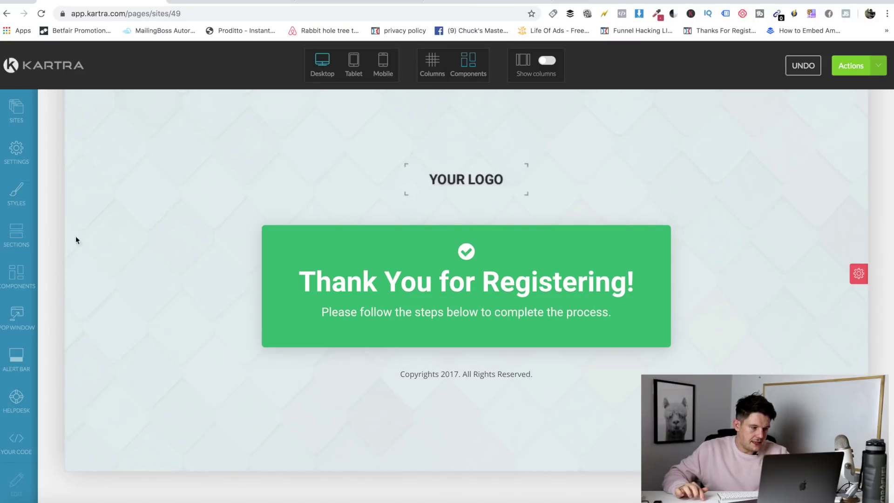
# Add a Small Light Fields opt-in component inside the green box below the subheading
pyautogui.click(16, 275)
pyautogui.scroll(-2, 130, 308)
pyautogui.scroll(2, 132, 313)
pyautogui.scroll(-8, 138, 274)
pyautogui.scroll(-2, 155, 347)
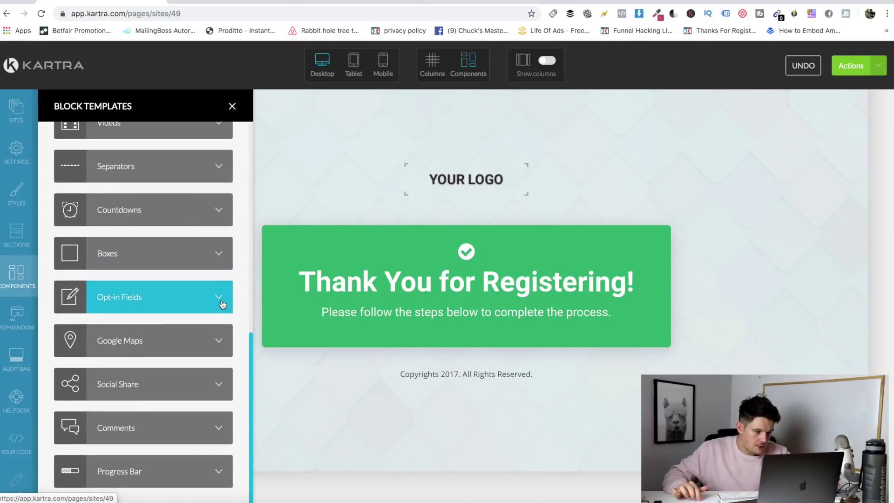
pyautogui.click(219, 298)
pyautogui.moveTo(143, 195); pyautogui.dragTo(411, 393)
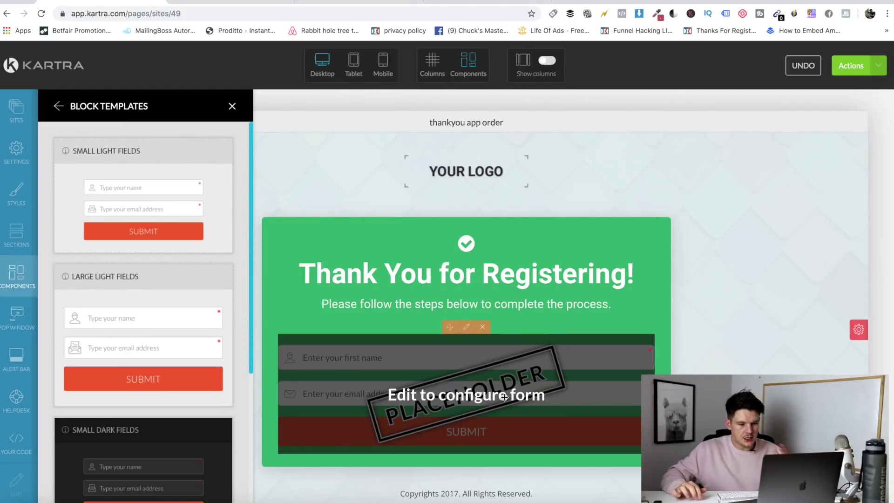
# Configure the placeholder form to use the APP DESIGN opt-in form, apply it and check the fields on the page
pyautogui.click(466, 328)
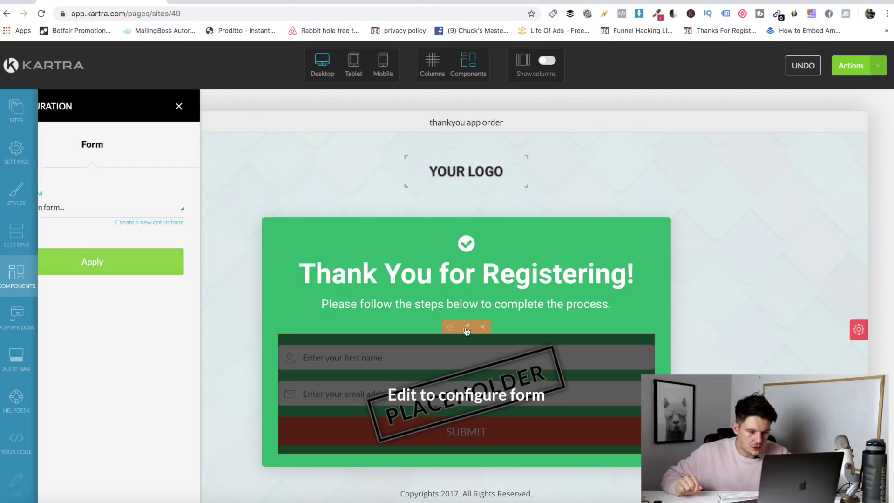
pyautogui.click(209, 213)
pyautogui.scroll(-3, 77, 247)
pyautogui.click(76, 248)
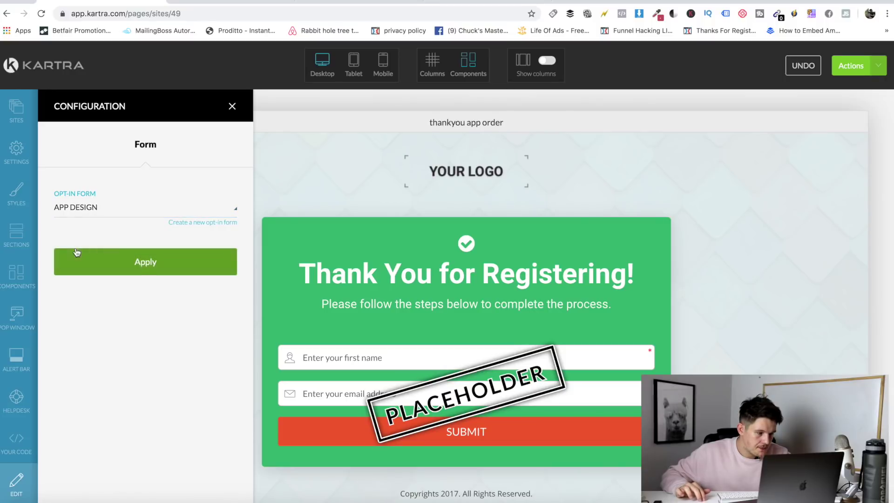
pyautogui.click(137, 269)
pyautogui.click(138, 269)
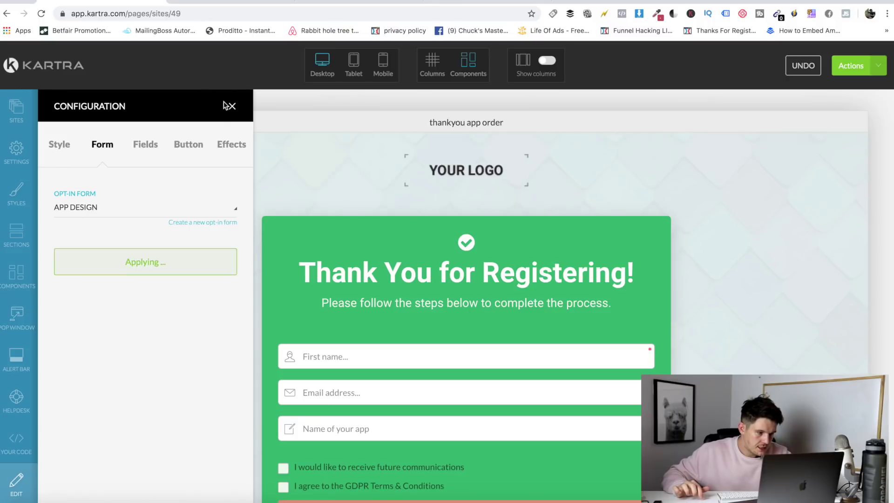
pyautogui.click(231, 108)
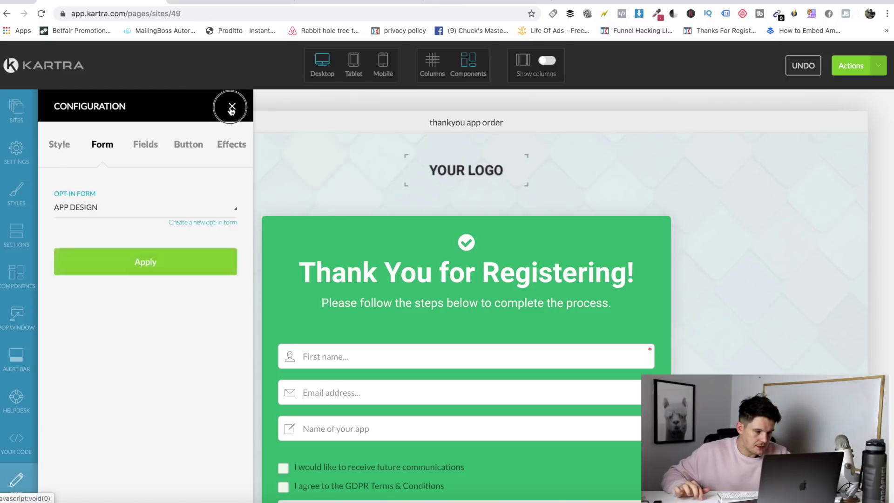
pyautogui.scroll(-3, 204, 169)
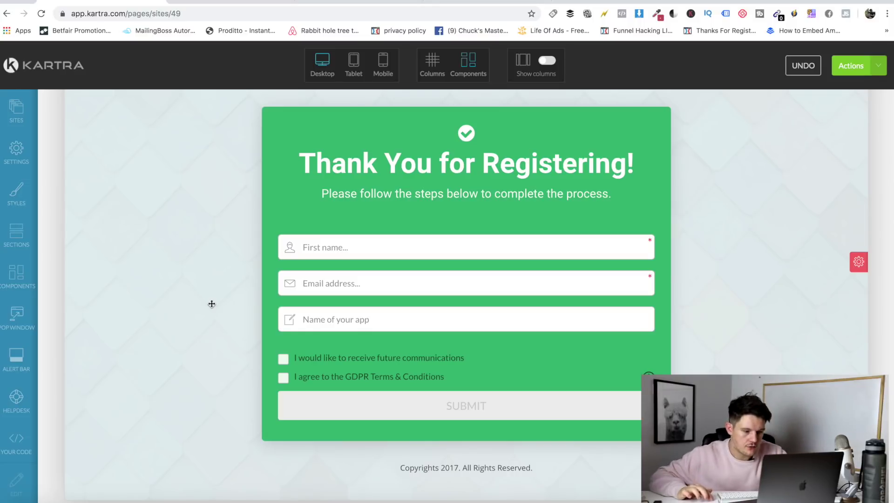
pyautogui.moveTo(285, 333)
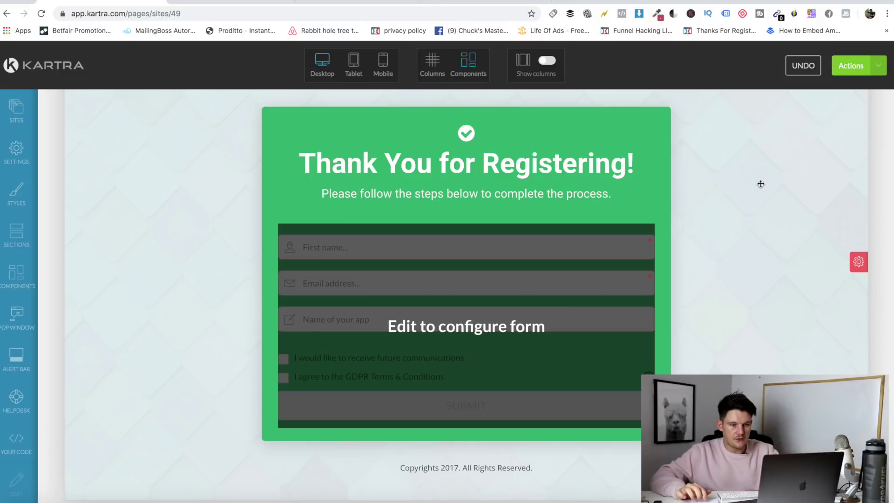
# Save the thank-you page's progress and publish it live with a direct page link
pyautogui.click(868, 69)
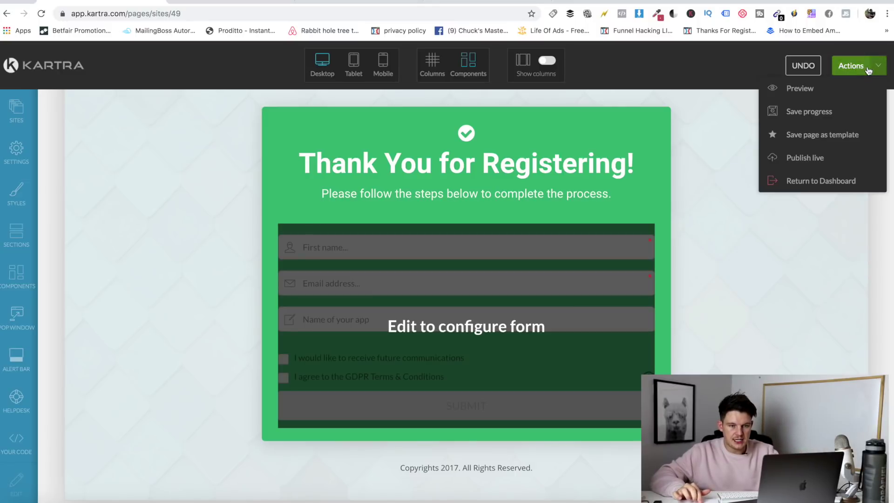
pyautogui.click(818, 113)
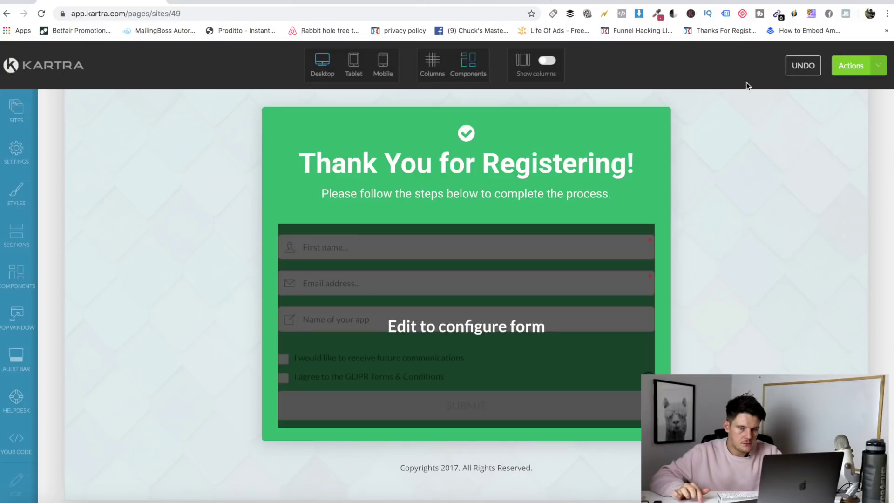
pyautogui.click(880, 68)
pyautogui.click(814, 162)
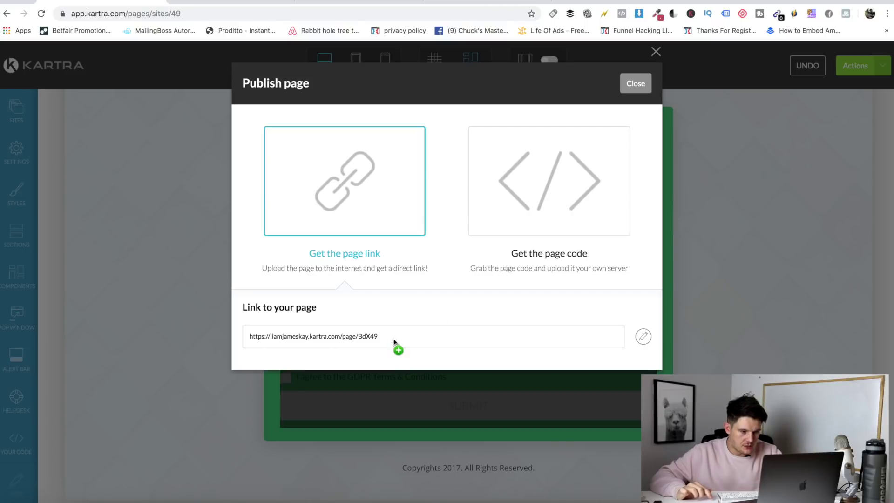
pyautogui.click(641, 88)
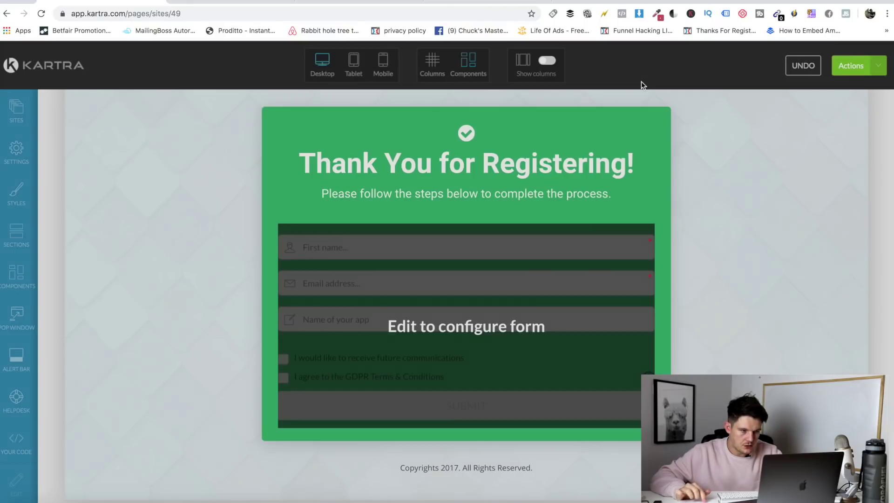
# Go back to the pages list, start a new page and show the Long Sales Pages templates
pyautogui.click(6, 14)
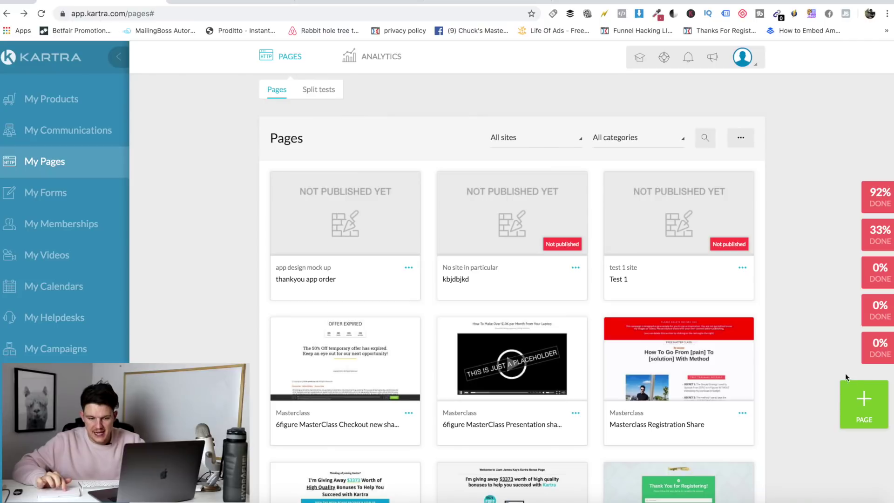
pyautogui.click(871, 403)
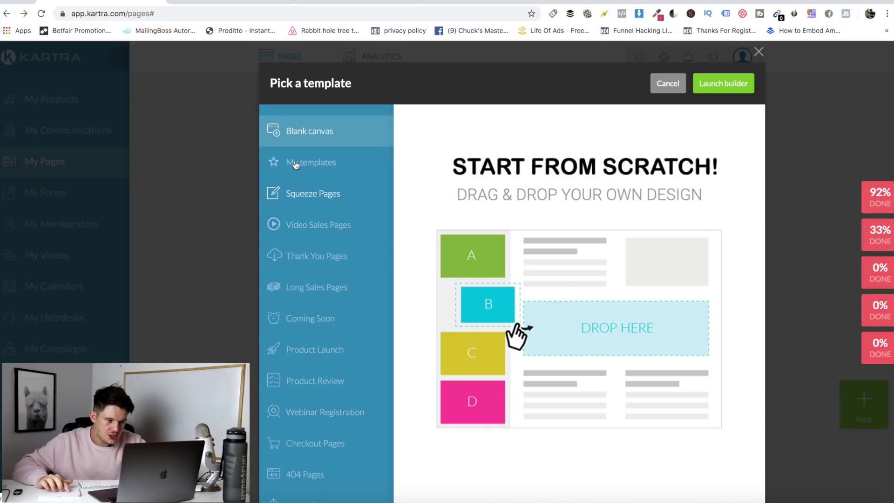
pyautogui.click(306, 191)
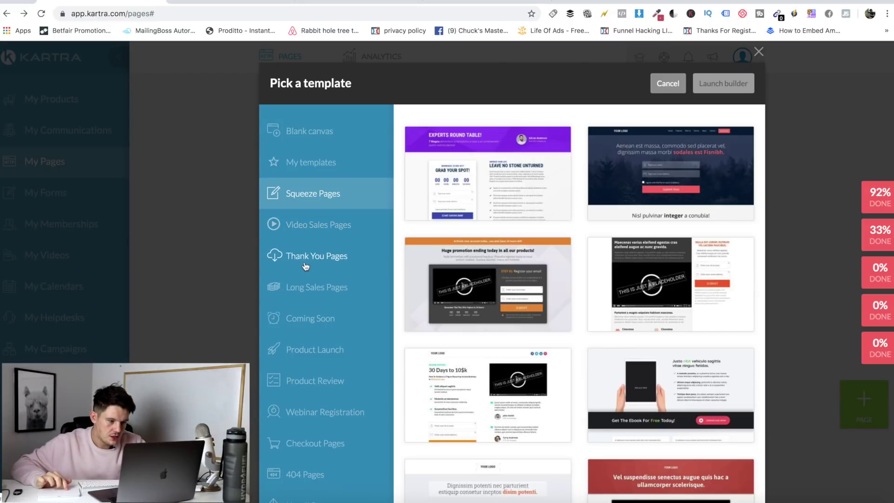
pyautogui.click(305, 287)
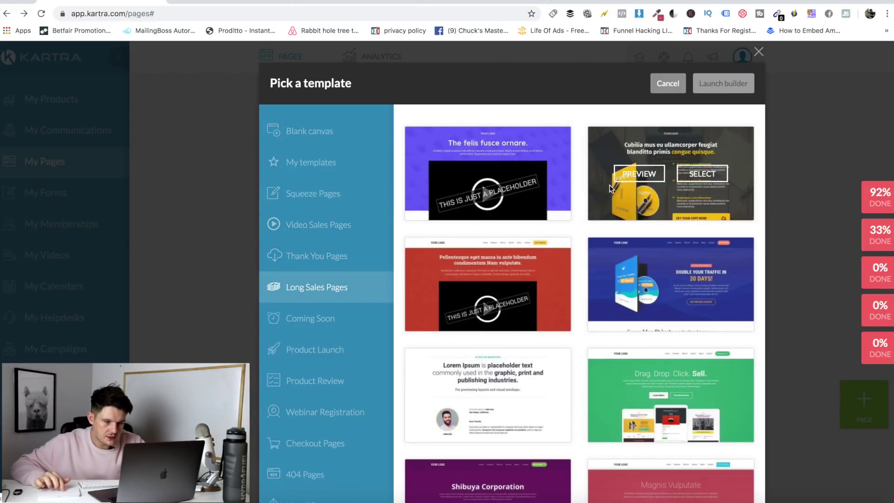
# Preview the dark "Disposable tattoo rain augmented!" long sales page template and close the preview
pyautogui.scroll(-15, 586, 307)
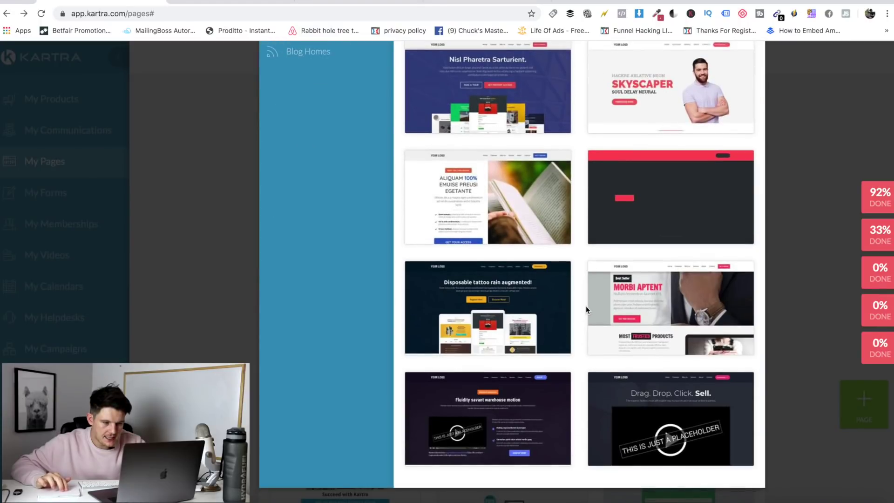
pyautogui.moveTo(565, 295)
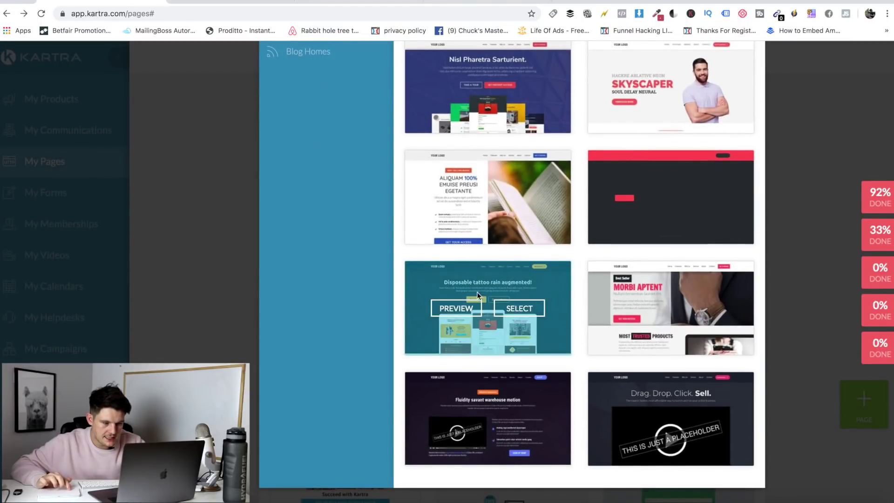
pyautogui.click(459, 309)
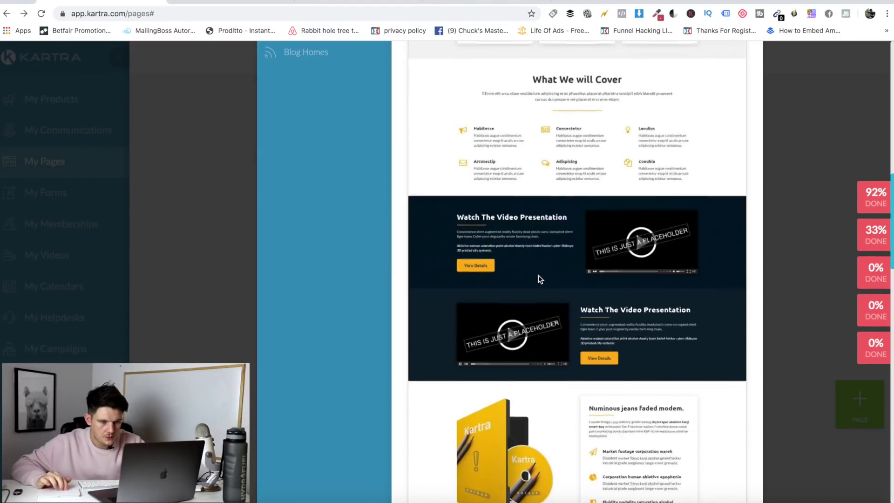
pyautogui.scroll(15, 539, 275)
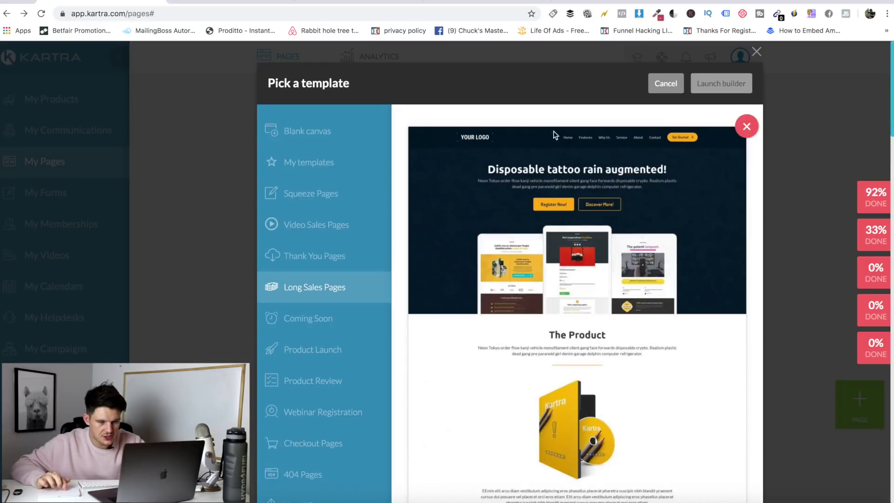
pyautogui.click(746, 133)
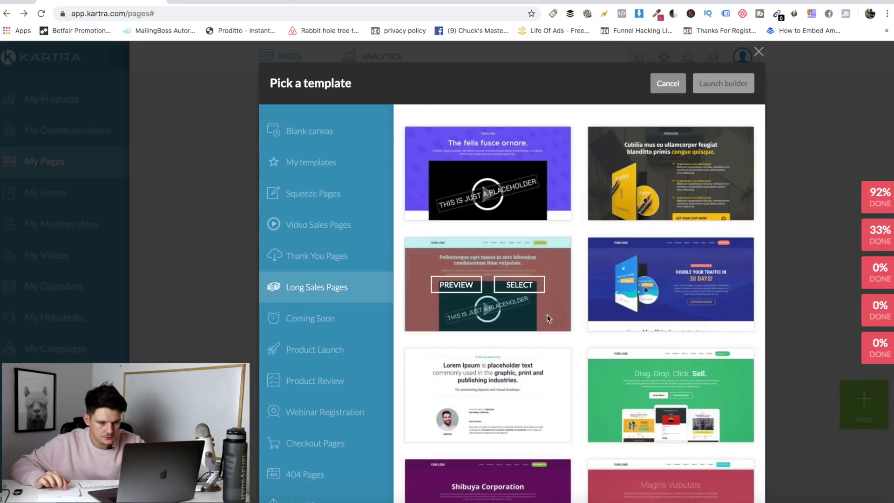
# Preview the red "Magnis Vulputate" template with phone mockups, look through its sections and close the preview
pyautogui.scroll(-5, 686, 345)
pyautogui.scroll(-3, 687, 350)
pyautogui.scroll(2, 686, 351)
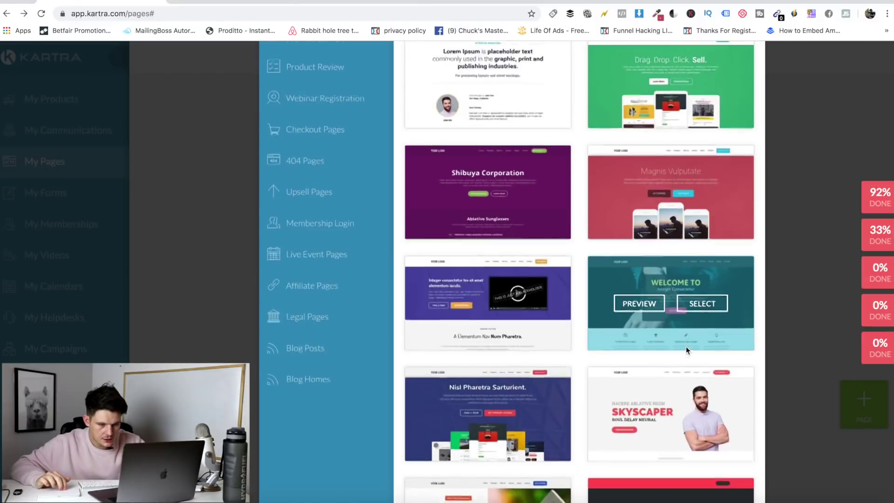
pyautogui.moveTo(703, 188)
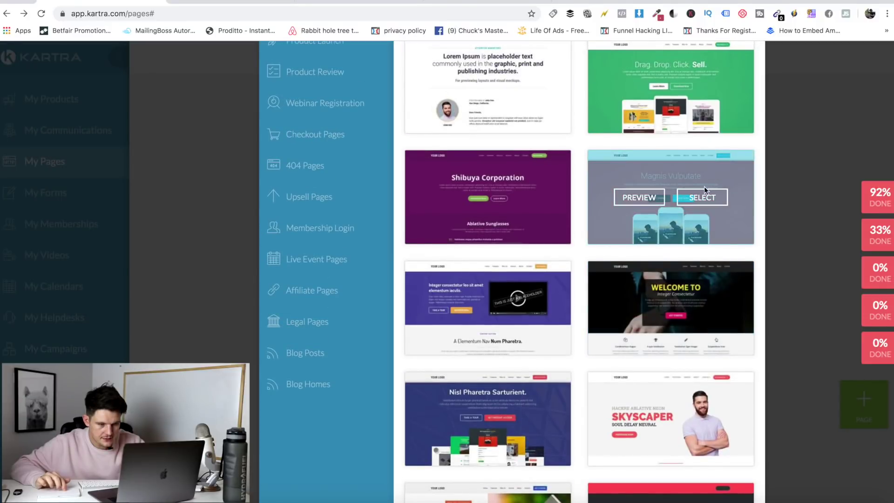
pyautogui.click(641, 197)
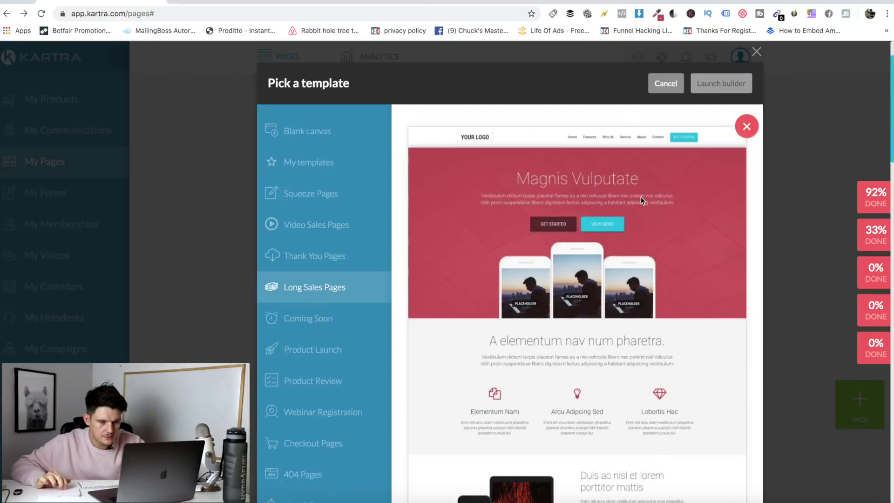
pyautogui.scroll(-10, 641, 197)
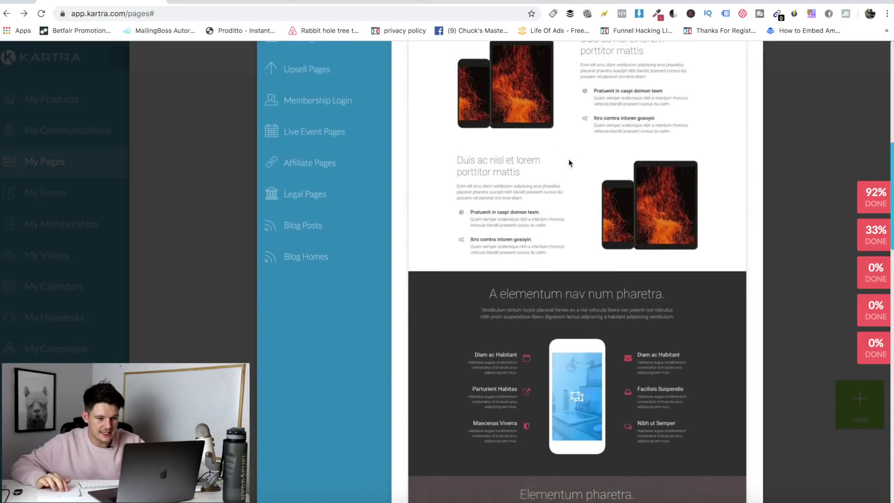
pyautogui.scroll(-5, 568, 158)
pyautogui.scroll(15, 632, 219)
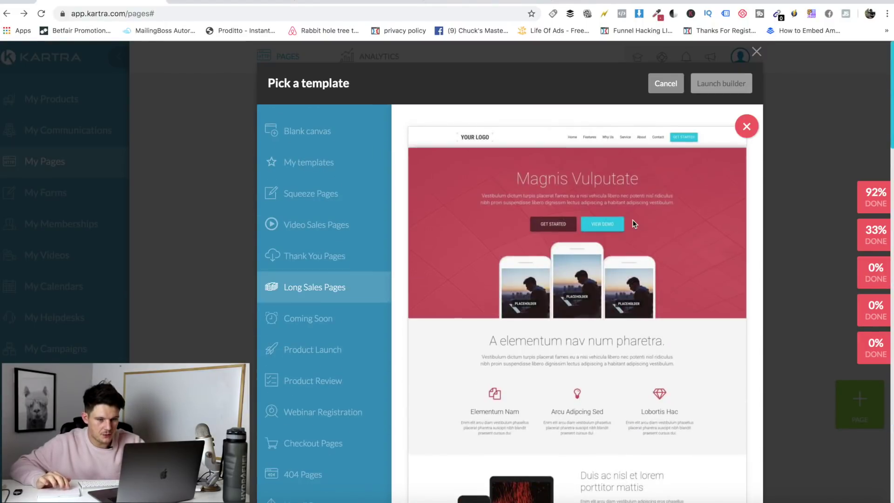
pyautogui.click(747, 126)
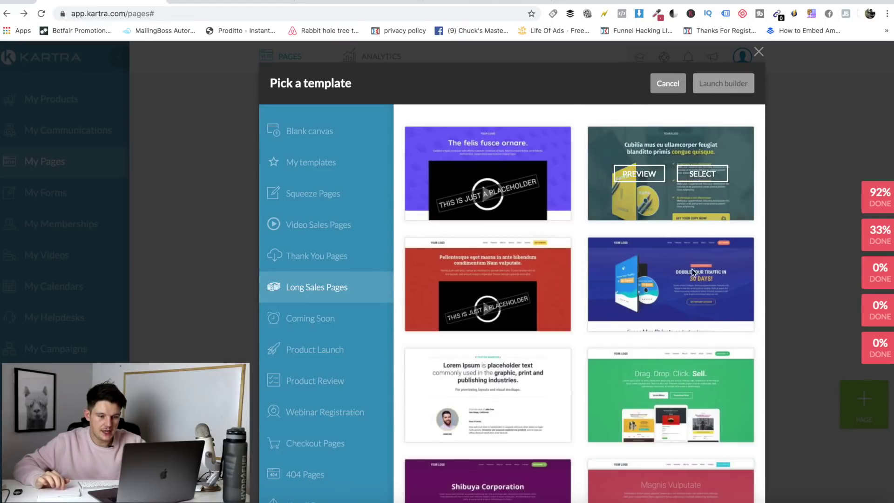
# Choose the red "Magnis Vulputate" long sales page template and launch the builder with the name "app design"
pyautogui.scroll(-4, 707, 209)
pyautogui.click(698, 333)
pyautogui.scroll(3, 703, 333)
pyautogui.scroll(2, 702, 334)
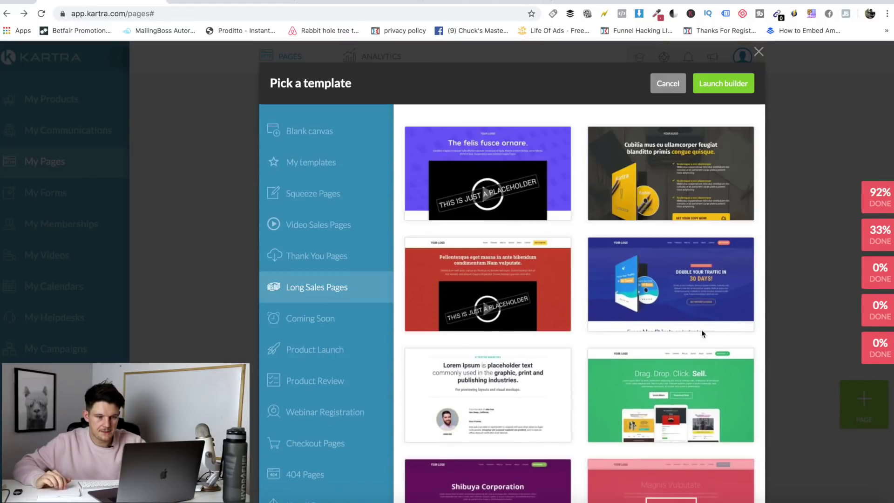
pyautogui.click(725, 83)
pyautogui.write('app design')
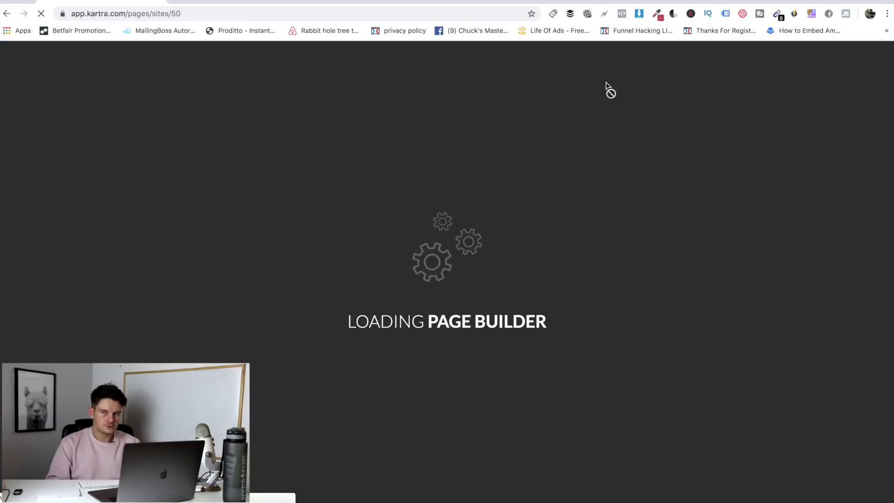
# Look through the sections of the loaded sales page template and return to its hero section
pyautogui.scroll(-3, 804, 261)
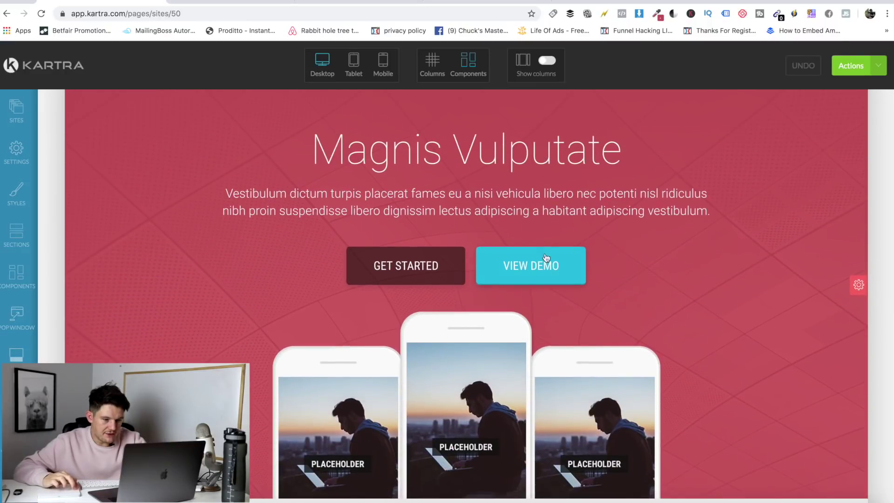
pyautogui.scroll(-5, 553, 259)
pyautogui.scroll(-20, 540, 290)
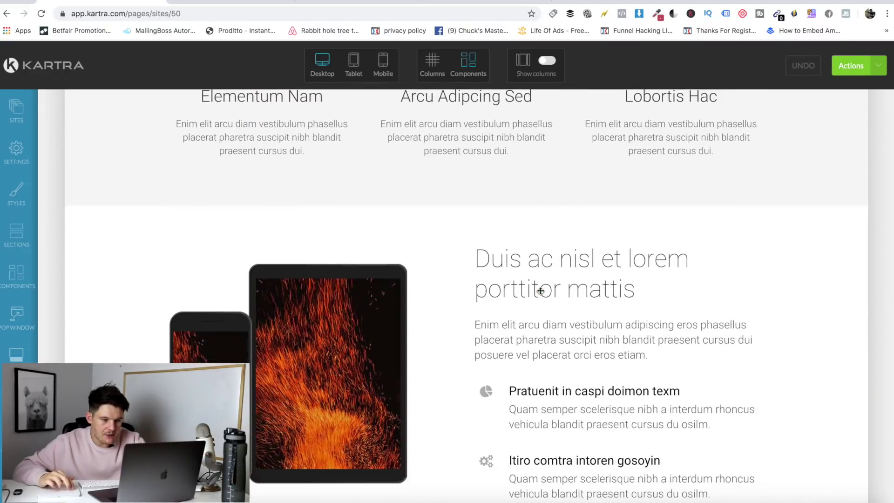
pyautogui.scroll(-3, 540, 290)
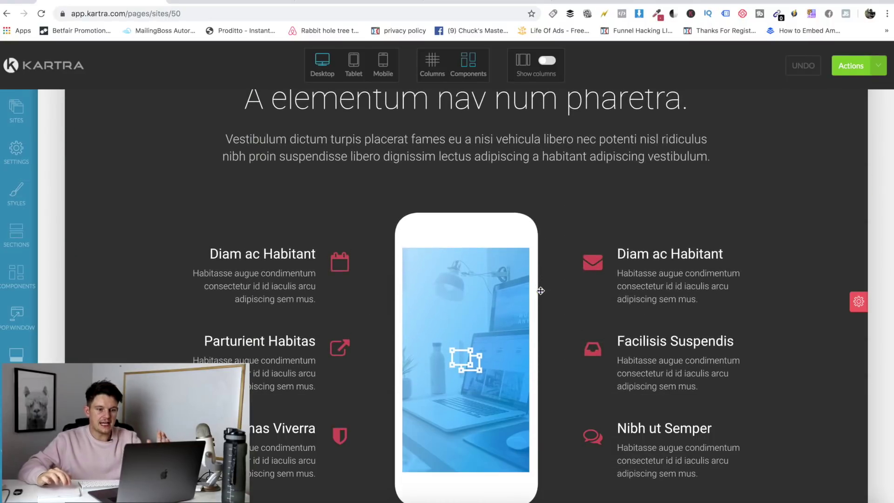
pyautogui.scroll(10, 540, 290)
pyautogui.scroll(15, 540, 291)
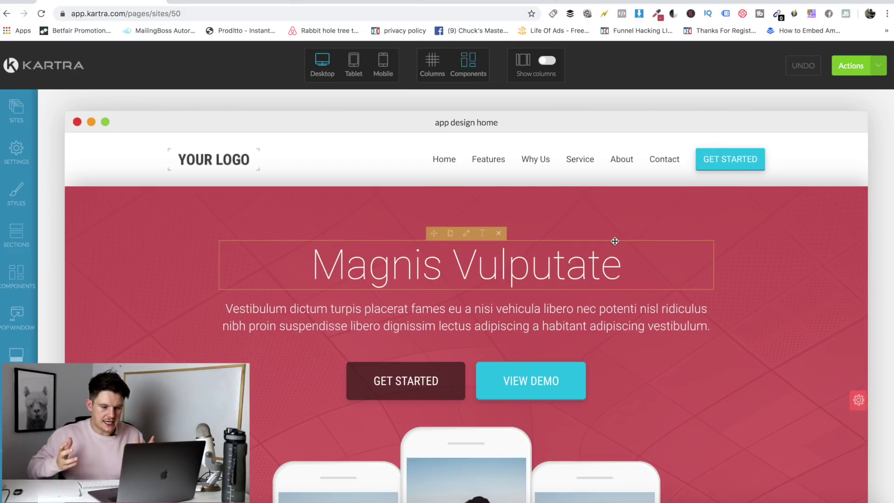
# Replace the hero heading "Magnis Vulputate" with "The World's Number #1 App Prototype Agency"
pyautogui.click(483, 232)
pyautogui.tripleClick(483, 260)
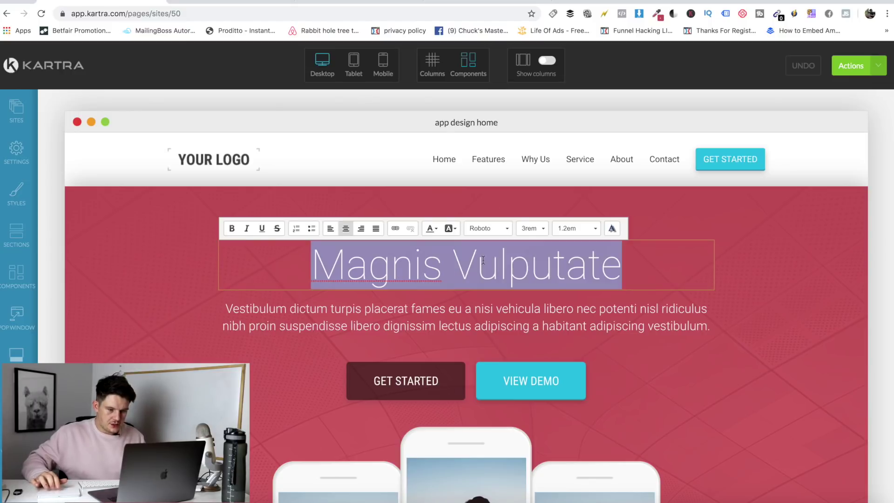
pyautogui.press('BackSpace')
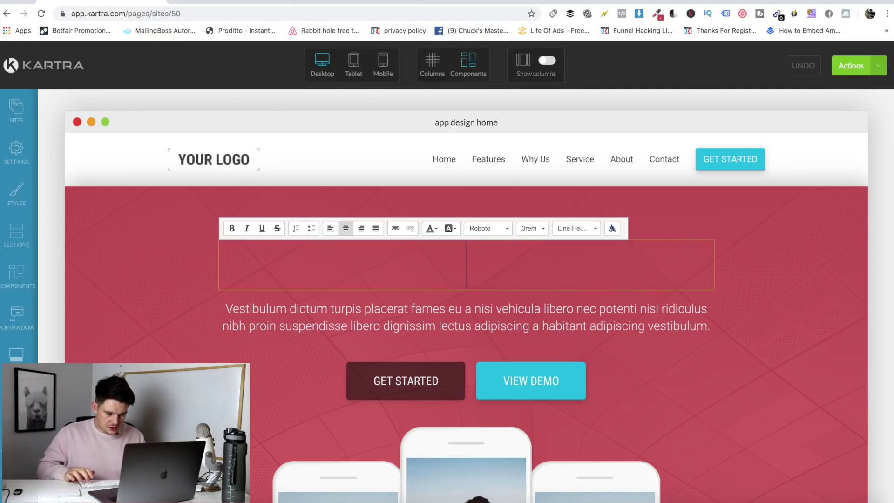
pyautogui.write('T')
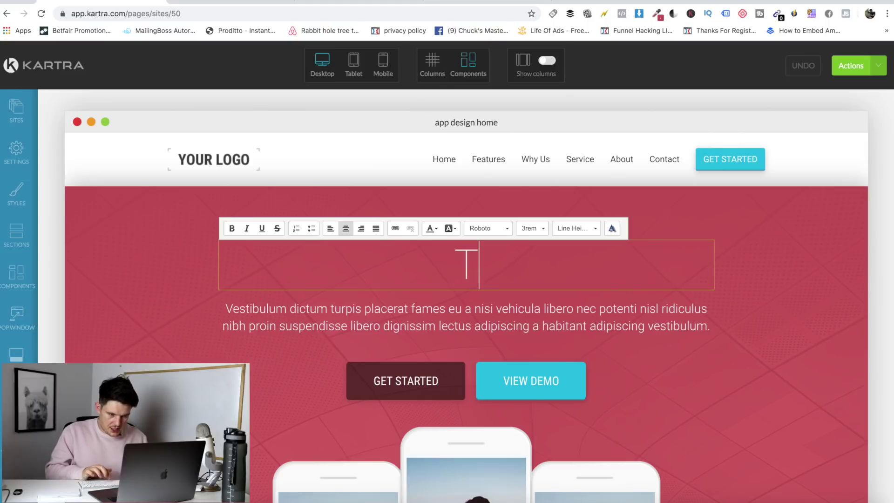
pyautogui.write('he Worl')
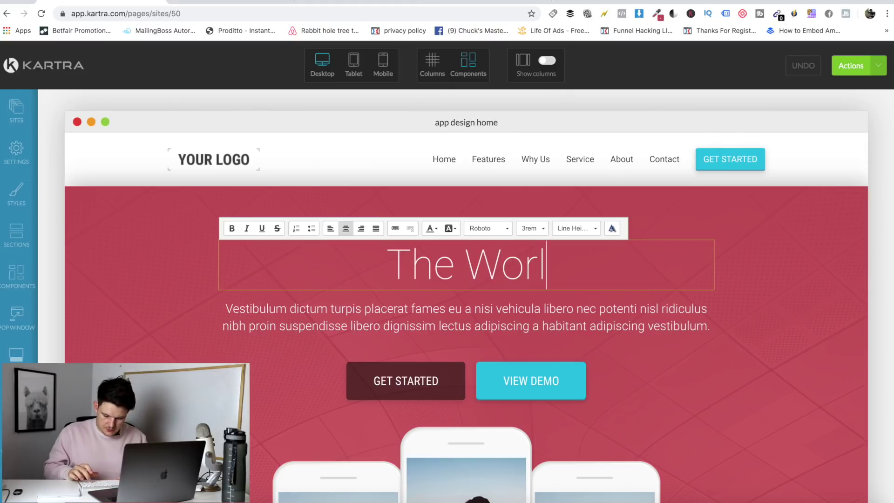
pyautogui.write("d's Number ")
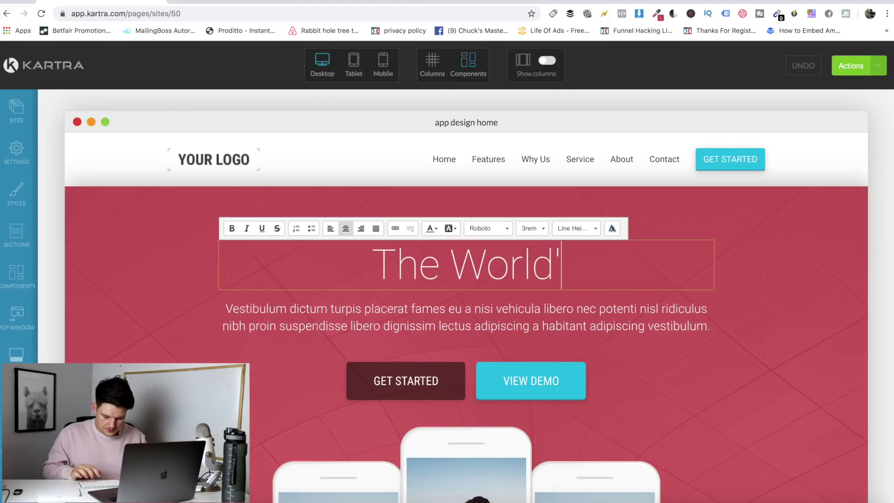
pyautogui.write('1')
pyautogui.press('BackSpace')
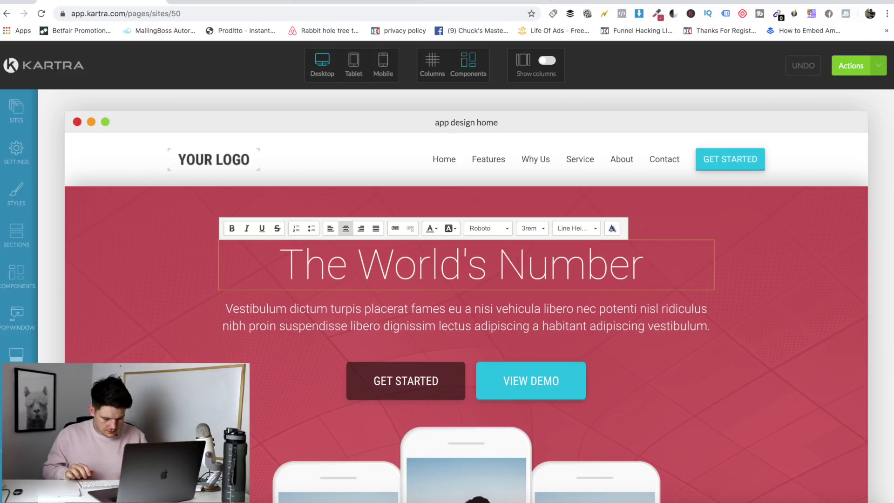
pyautogui.write('#1 ')
pyautogui.write('App P')
pyautogui.write('r=')
pyautogui.press('BackSpace')
pyautogui.write('ototype ')
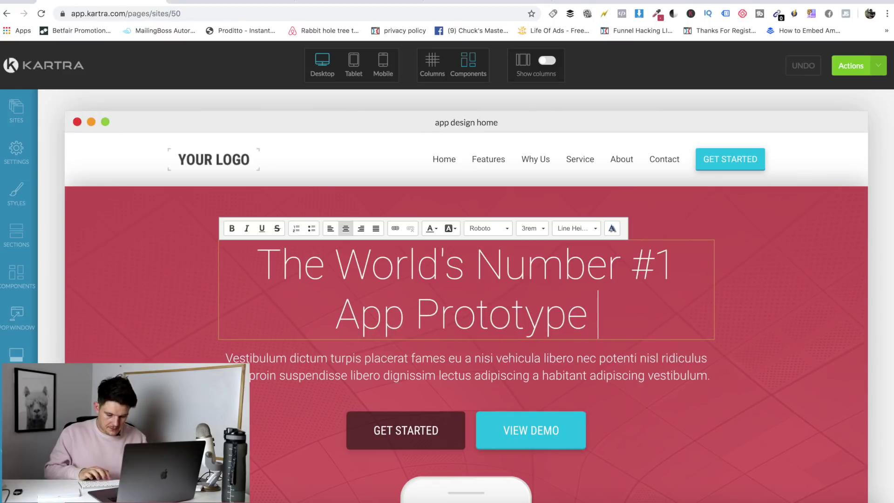
pyautogui.write('Agency')
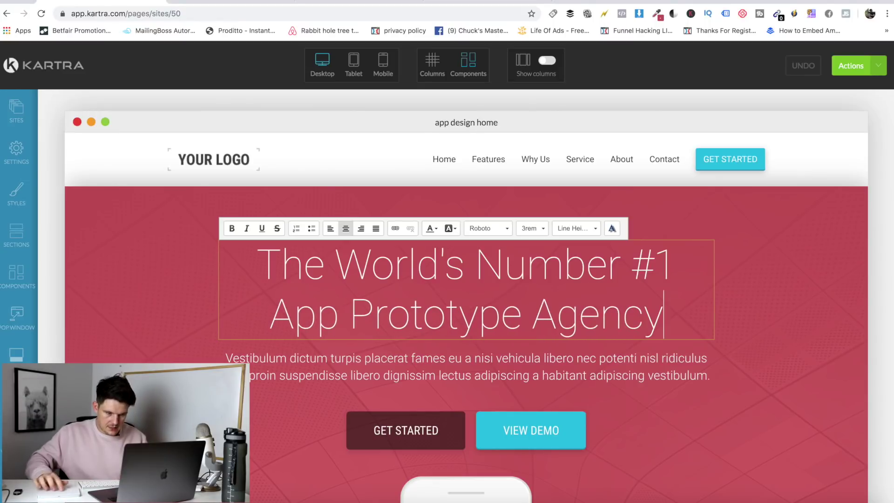
# Make the whole hero heading bold, set its font size to 1.40rem and finish editing the text
pyautogui.moveTo(664, 321); pyautogui.dragTo(209, 265)
pyautogui.click(231, 228)
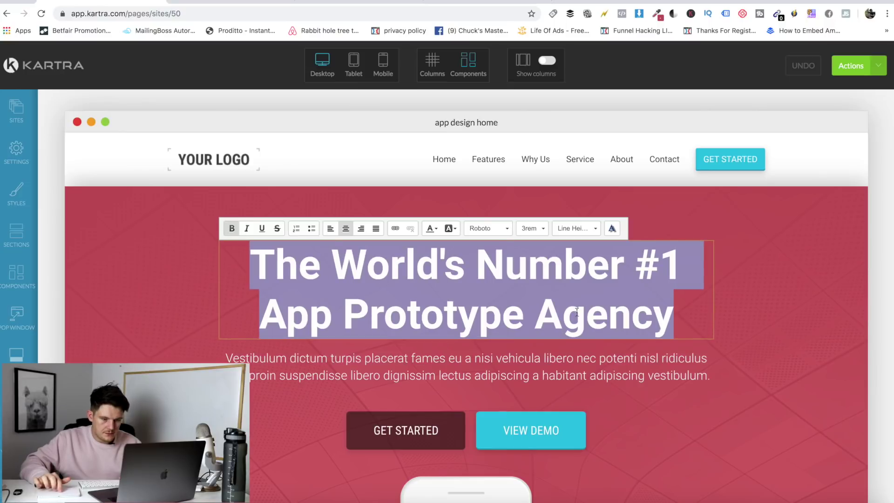
pyautogui.click(542, 228)
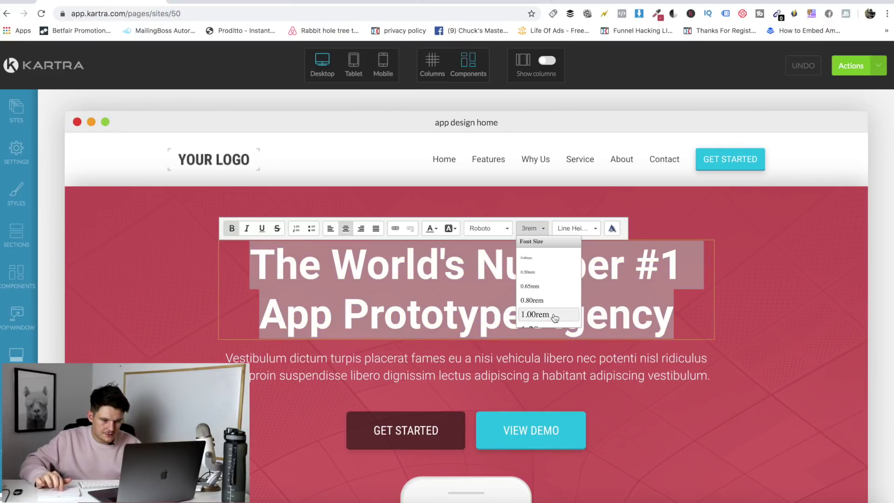
pyautogui.scroll(-3, 554, 317)
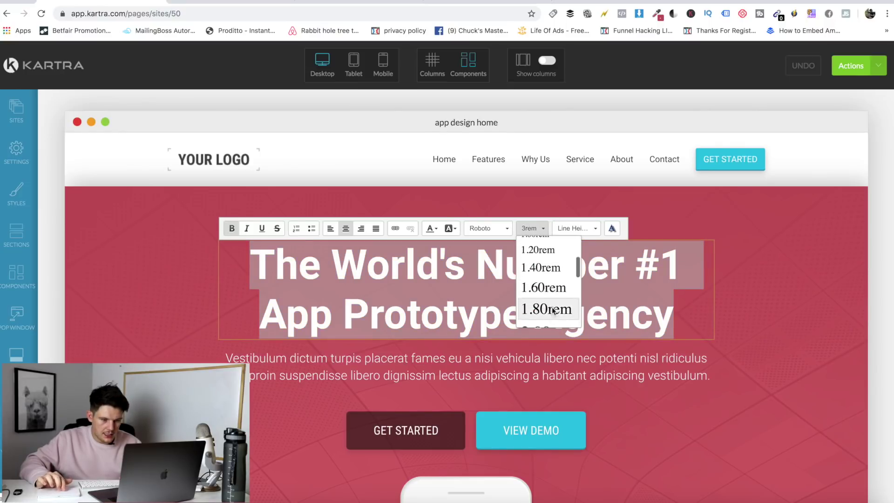
pyautogui.click(551, 307)
pyautogui.click(542, 228)
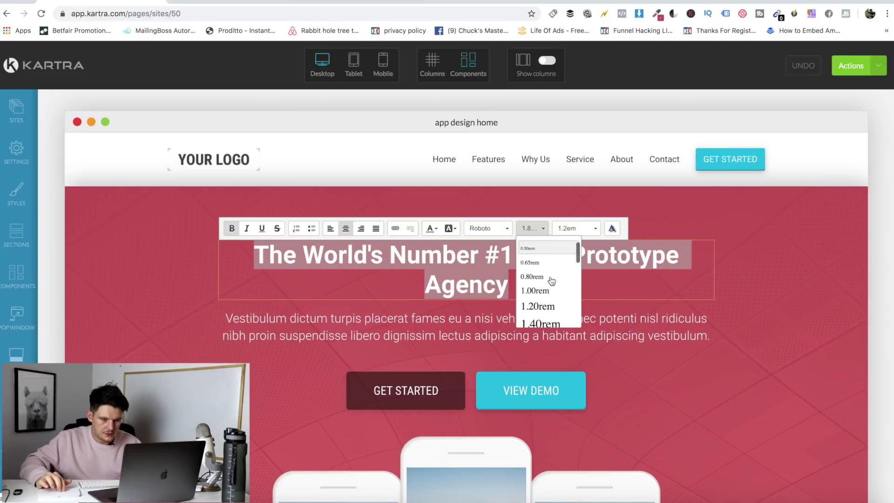
pyautogui.click(550, 278)
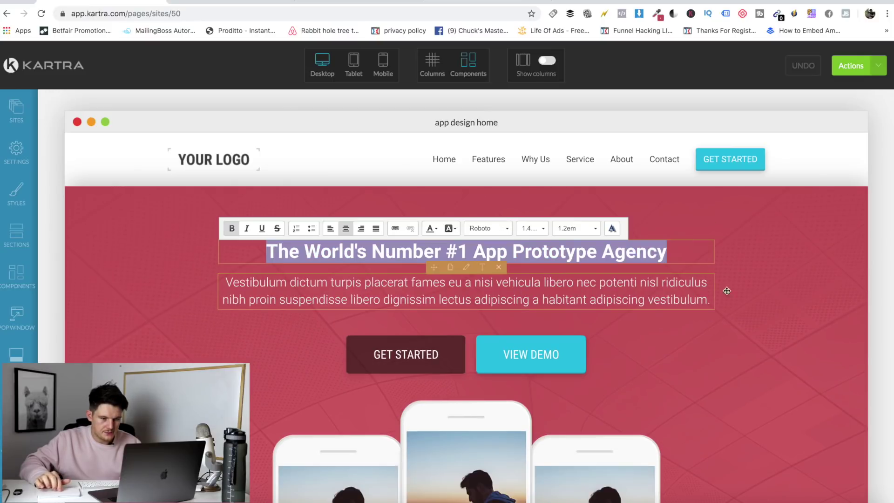
pyautogui.click(759, 284)
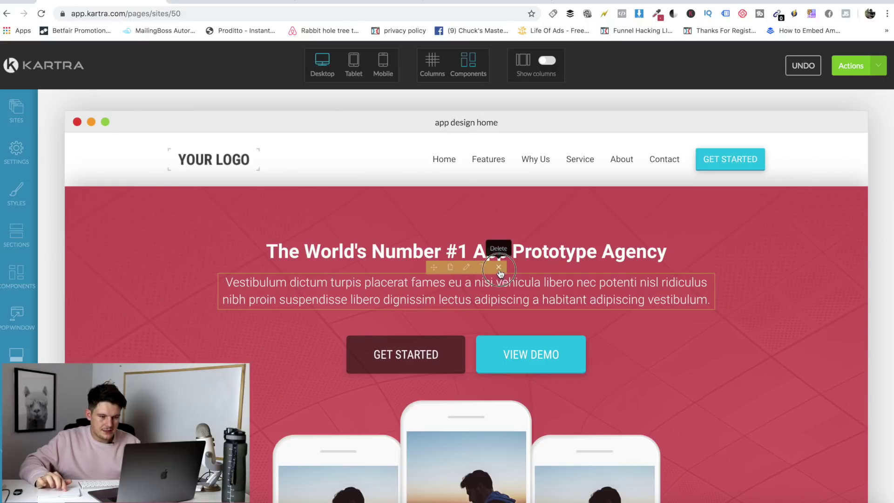
# Delete the placeholder paragraph below the hero heading and select the logo placeholder in the header
pyautogui.click(499, 267)
pyautogui.scroll(-1, 344, 261)
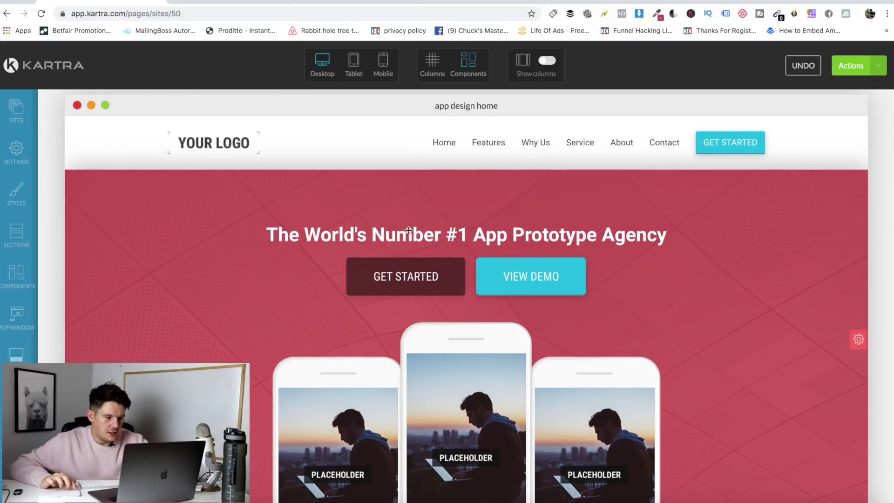
pyautogui.click(217, 146)
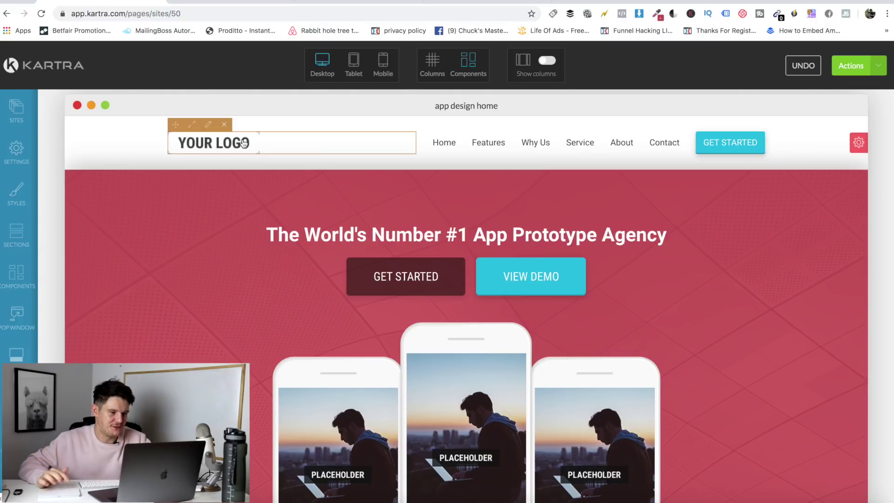
# Open canva.com in another browser tab and open the existing "The Creative Book Company" logo design for editing
pyautogui.click(569, 2)
pyautogui.write('canva.com')
pyautogui.press('Return')
pyautogui.scroll(-5, 473, 249)
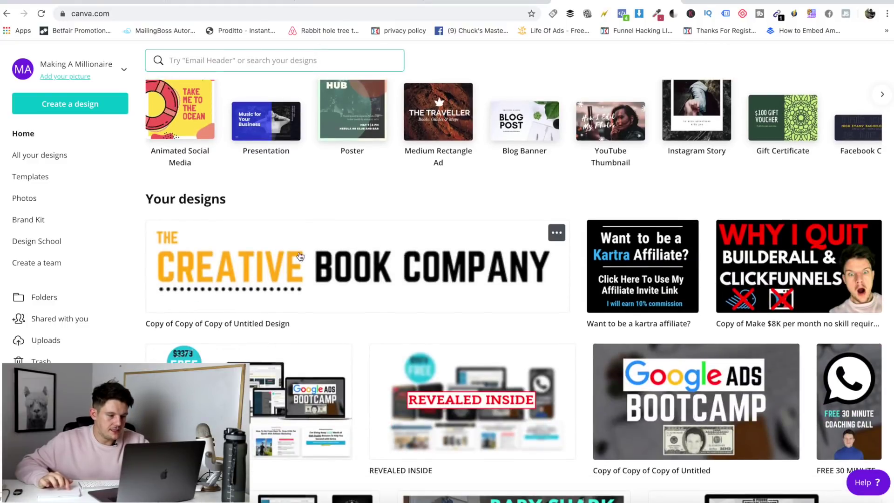
pyautogui.click(556, 232)
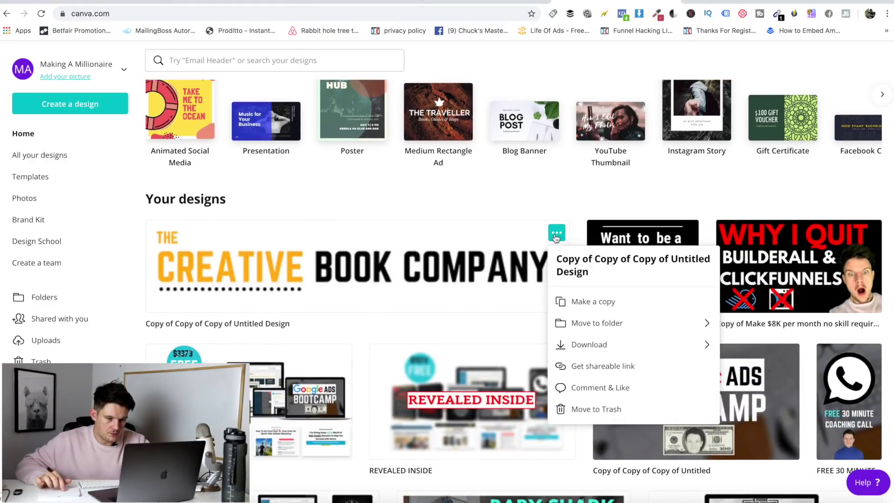
pyautogui.click(434, 266)
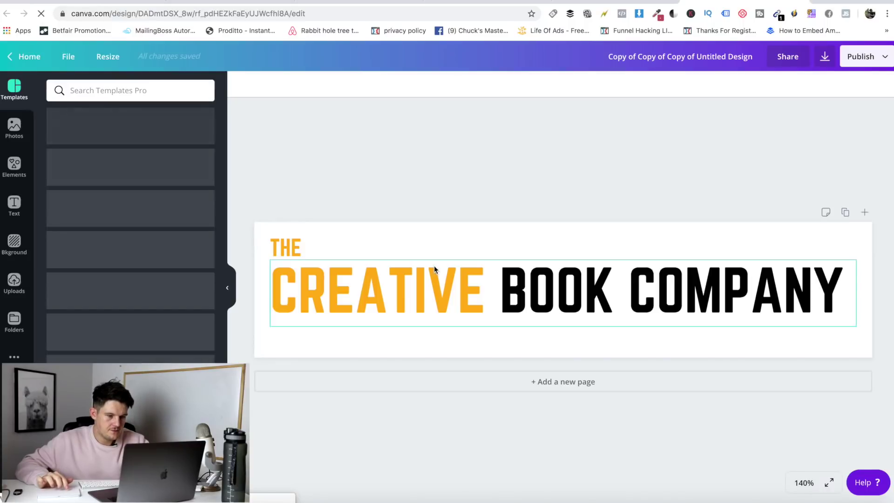
# Replace the word "CREATIVE" in the logo text with "'APPILY"
pyautogui.click(419, 284)
pyautogui.doubleClick(431, 285)
pyautogui.click(489, 279)
pyautogui.moveTo(491, 280); pyautogui.dragTo(278, 280)
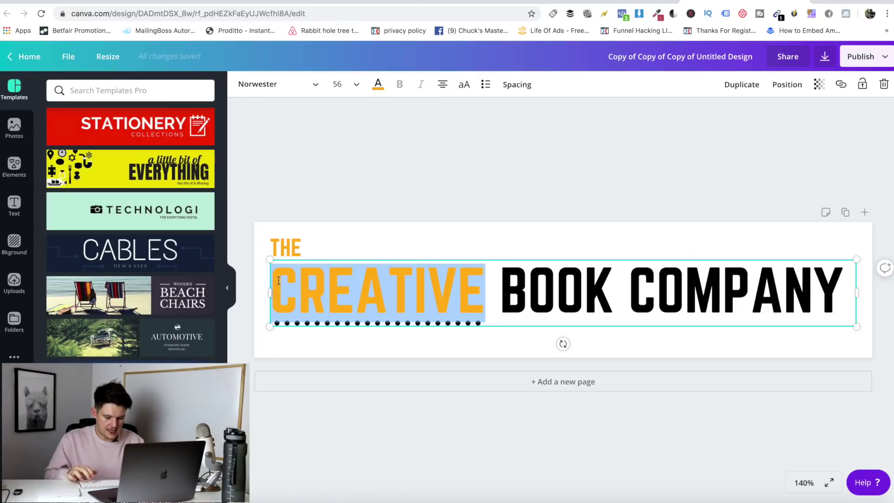
pyautogui.write('APP')
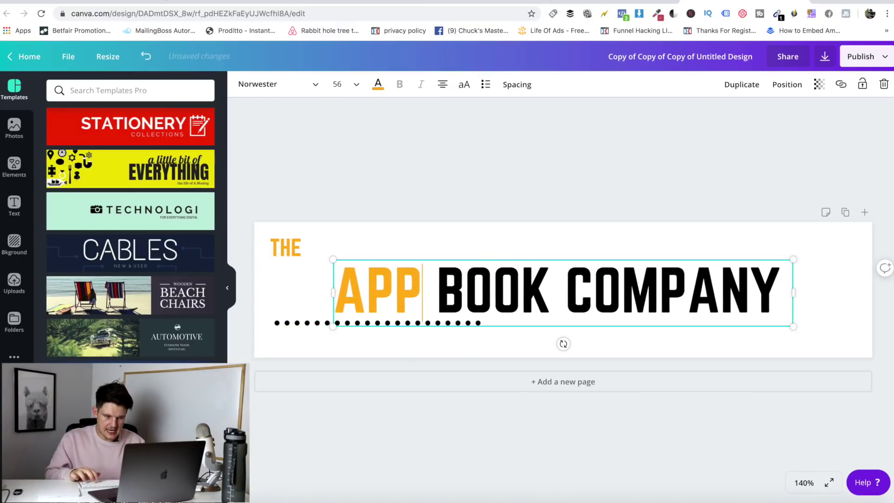
pyautogui.write('ILY')
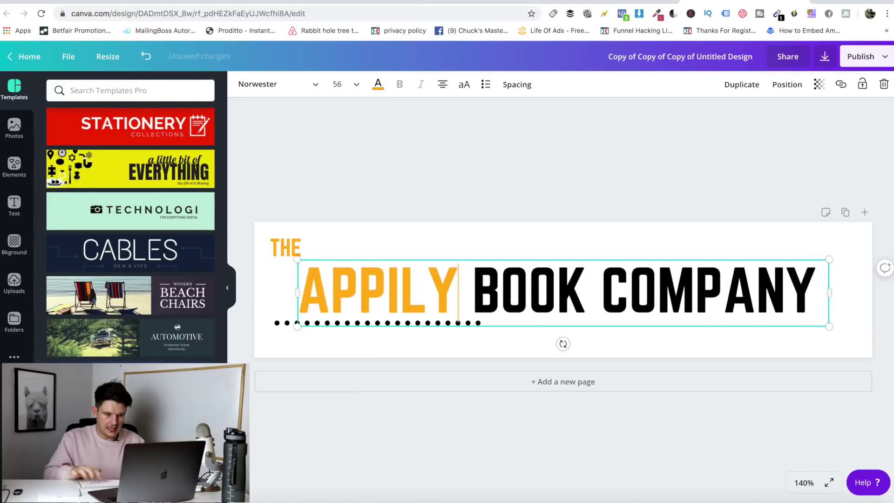
pyautogui.click(310, 284)
pyautogui.write("'")
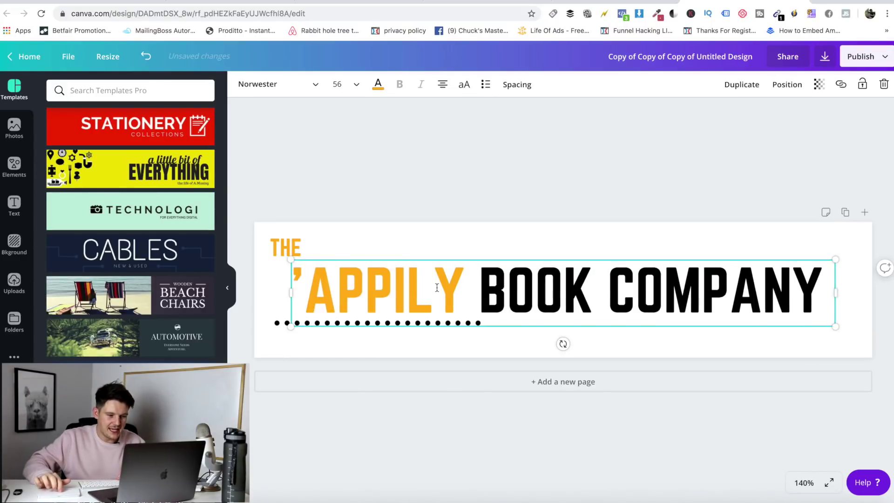
# Replace "BOOK COMPANY" in the logo text with "DESIGN", separated from "'APPILY" by a space
pyautogui.moveTo(471, 279); pyautogui.dragTo(828, 290)
pyautogui.write('DESIG')
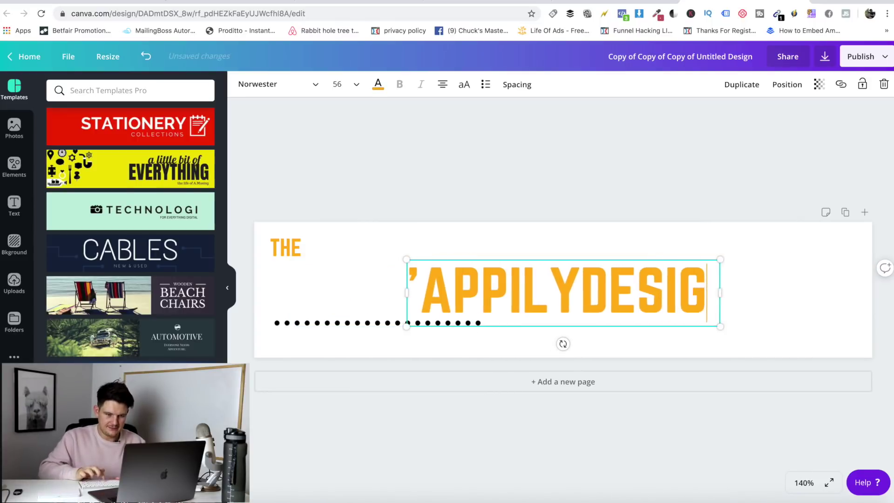
pyautogui.write('N')
pyautogui.press('Left')
pyautogui.press('Left')
pyautogui.press('Left')
pyautogui.press('Left')
pyautogui.press('Left')
pyautogui.press('Left')
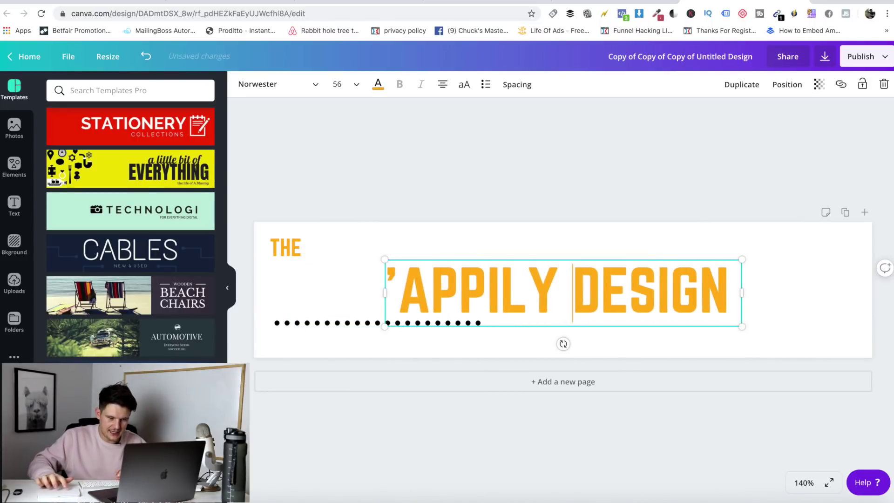
# Delete the dotted line beneath the logo text and select the word "'APPILY"
pyautogui.moveTo(355, 324); pyautogui.dragTo(487, 324)
pyautogui.press('Delete')
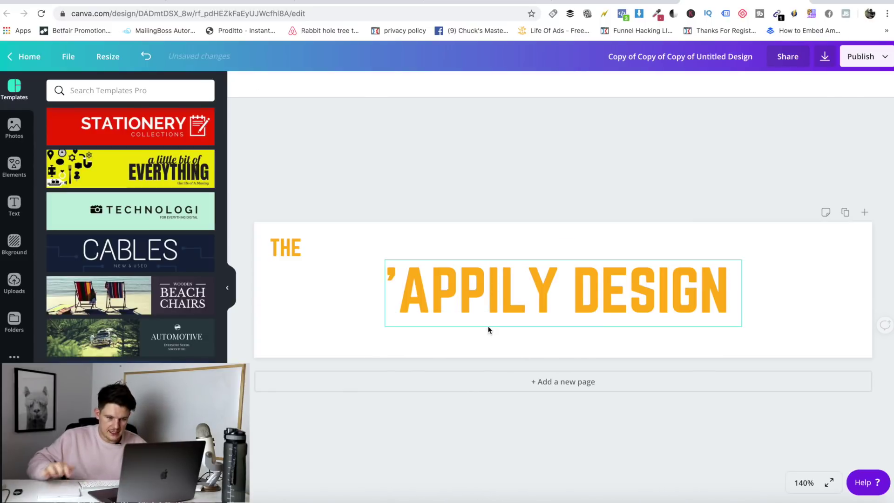
pyautogui.click(455, 299)
pyautogui.moveTo(558, 289); pyautogui.dragTo(373, 289)
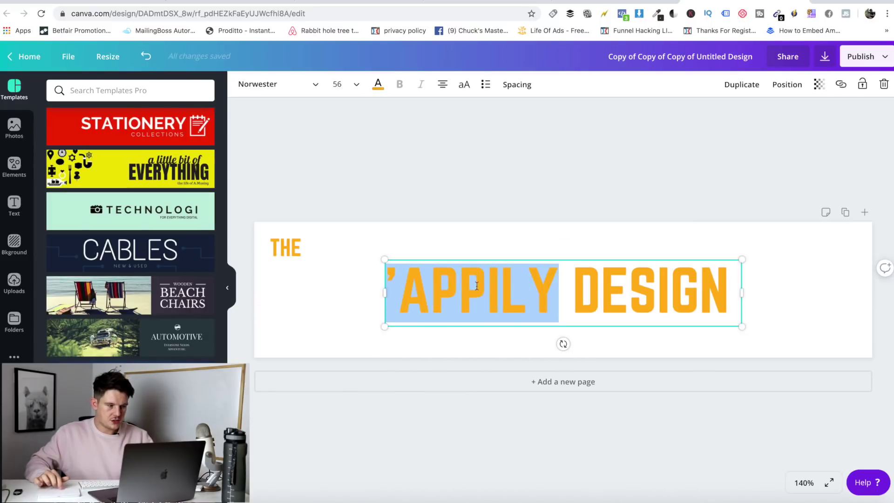
# Switch back to the Kartra page builder and look over the sales page's colours and sections
pyautogui.click(117, 2)
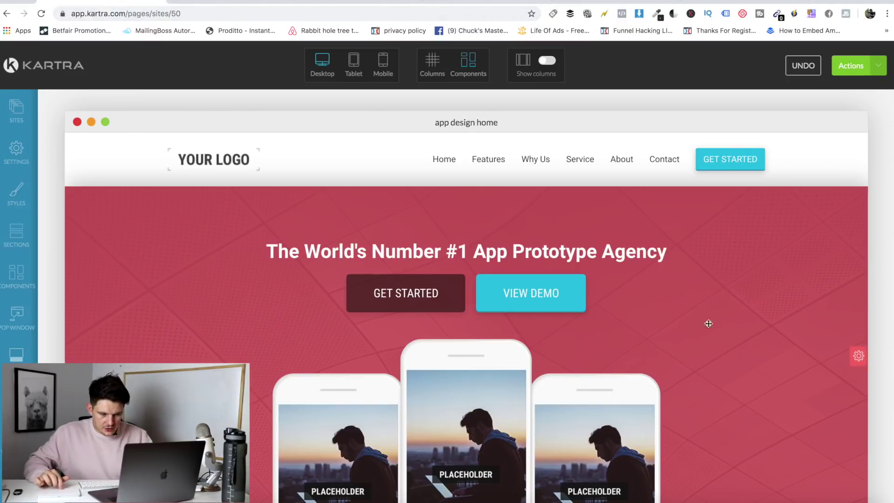
pyautogui.scroll(-4, 722, 321)
pyautogui.scroll(-15, 730, 344)
pyautogui.scroll(20, 730, 345)
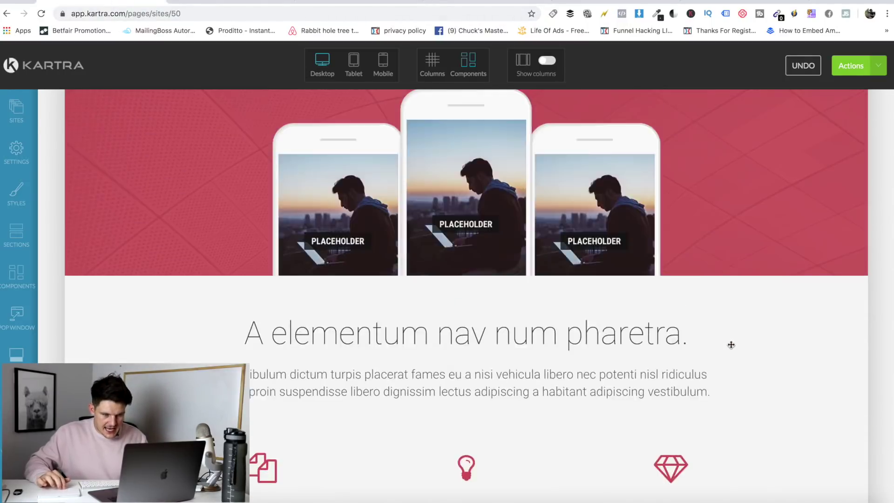
# Sample the red background colour of the sales page's hero section with the browser's colour picker
pyautogui.scroll(-1, 702, 343)
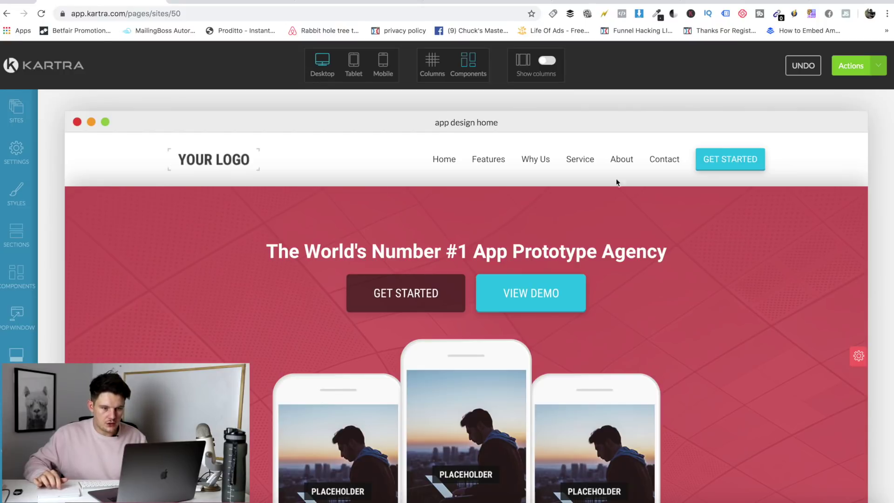
pyautogui.click(657, 14)
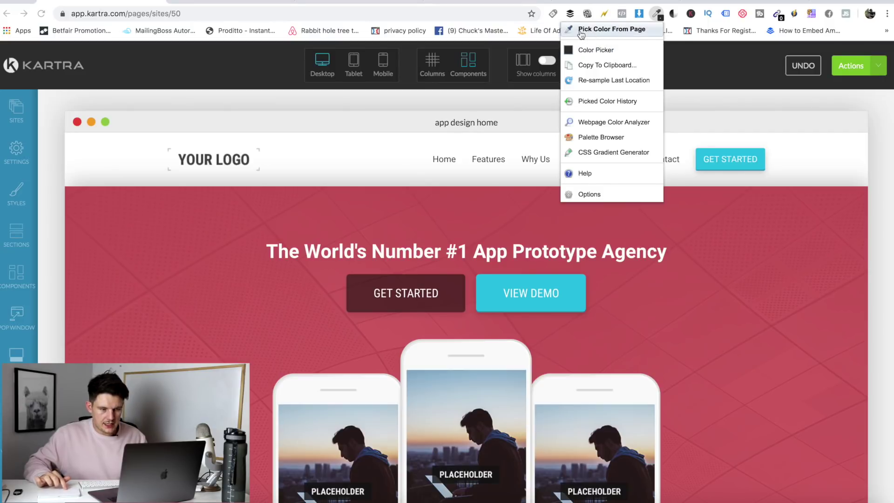
pyautogui.click(581, 30)
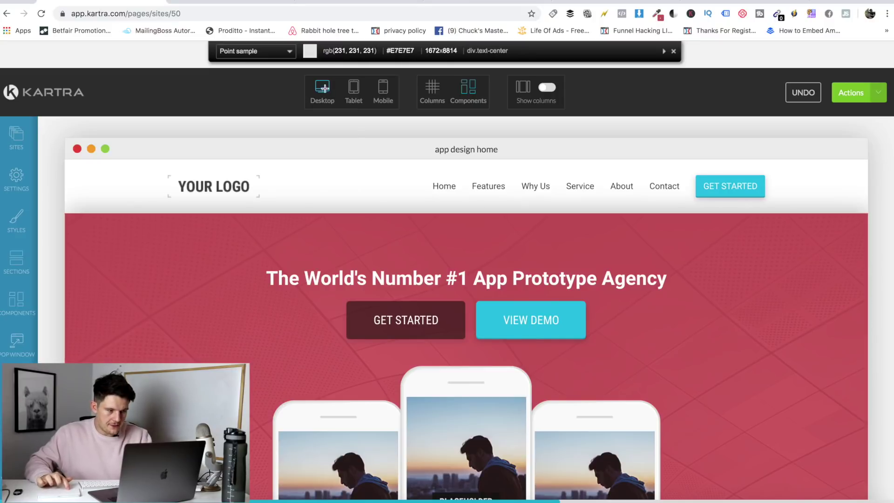
pyautogui.click(678, 319)
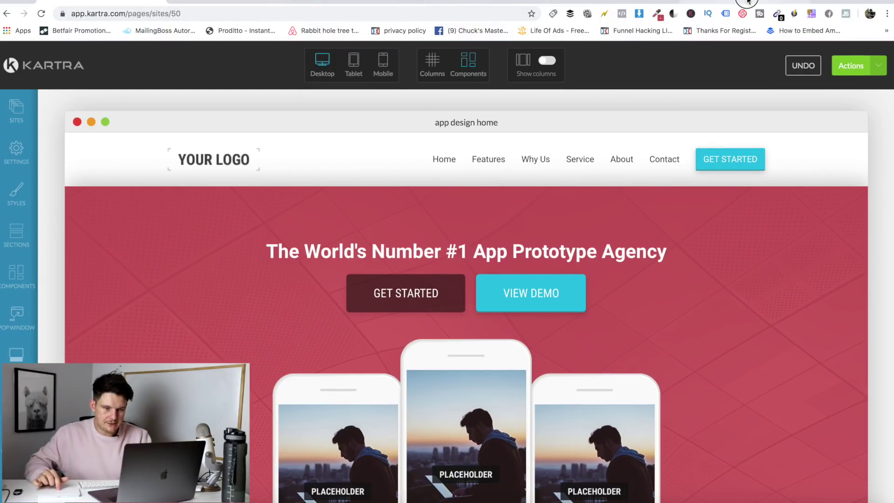
# Switch back to the Canva logo design and set the colour of the word "'APPILY" to #C85C61
pyautogui.click(747, 2)
pyautogui.click(378, 84)
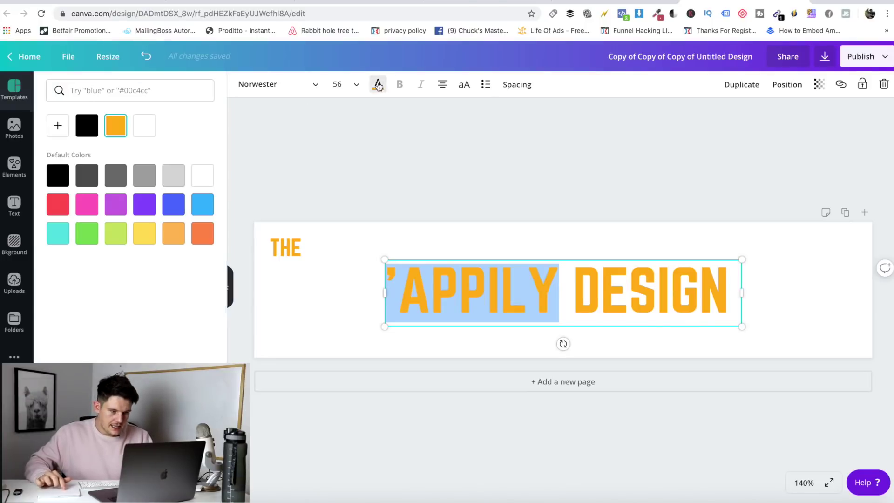
pyautogui.click(111, 91)
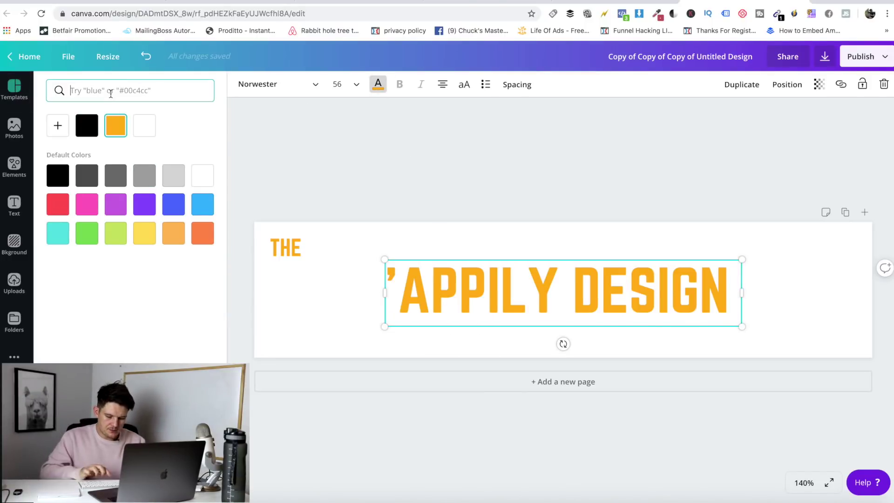
pyautogui.write('#C85C61')
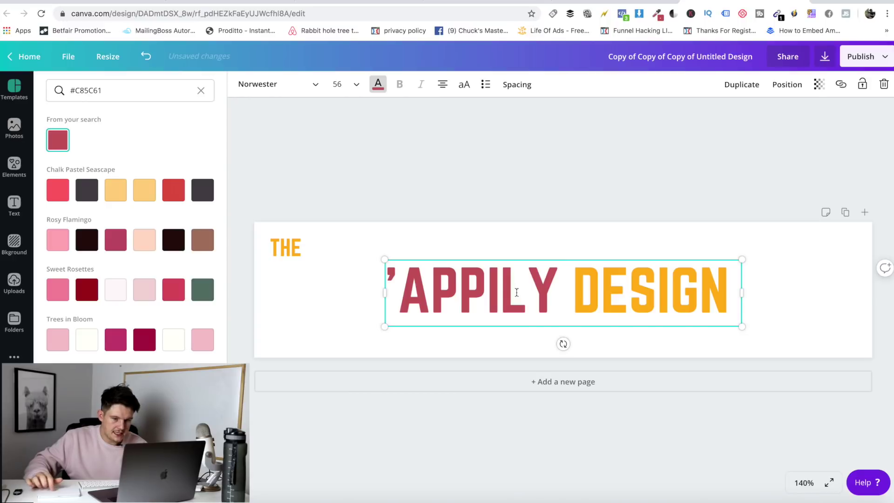
# Colour the word "DESIGN" black and widen the text box so the logo text fits on one line
pyautogui.doubleClick(613, 284)
pyautogui.click(376, 84)
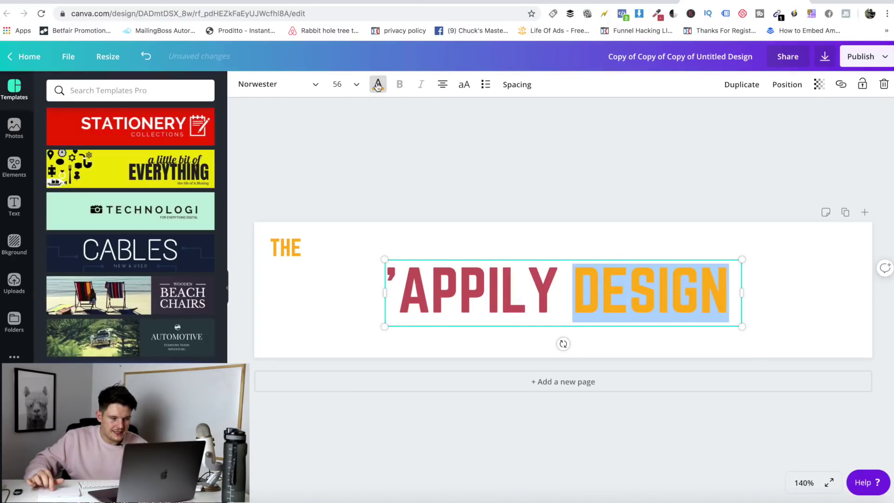
pyautogui.click(378, 84)
pyautogui.click(87, 125)
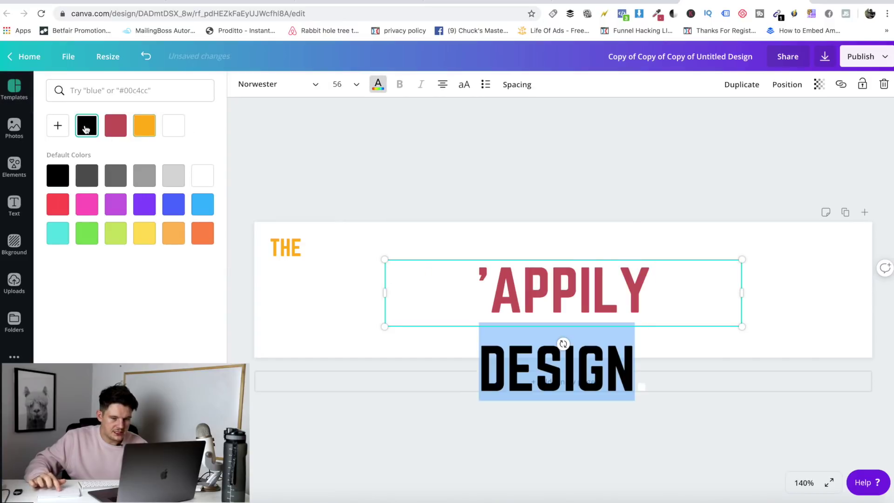
pyautogui.moveTo(740, 292); pyautogui.dragTo(828, 293)
# Delete the word "THE" from the logo and shift the "'APPILY DESIGN" text towards the centre of the banner
pyautogui.click(285, 247)
pyautogui.press('Delete')
pyautogui.moveTo(488, 301); pyautogui.dragTo(460, 297)
# Set the logo text's font size to 80, widen its text box to keep it on one line, and centre it
pyautogui.doubleClick(460, 297)
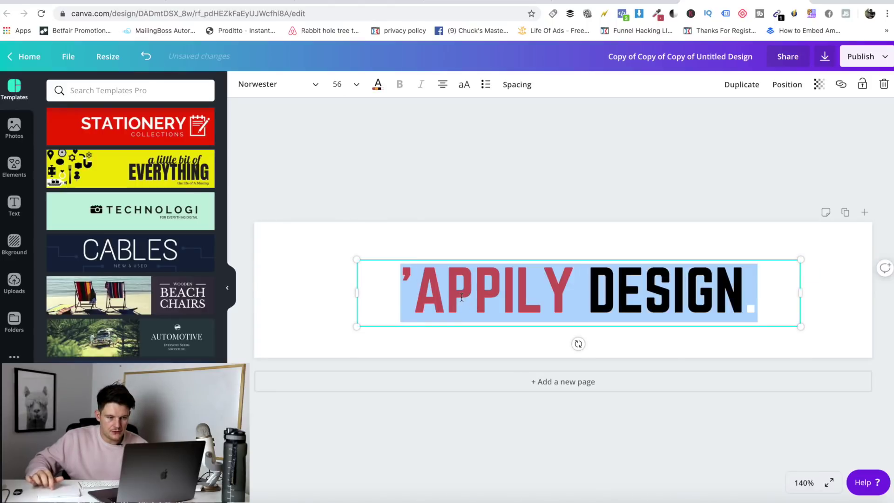
pyautogui.click(358, 84)
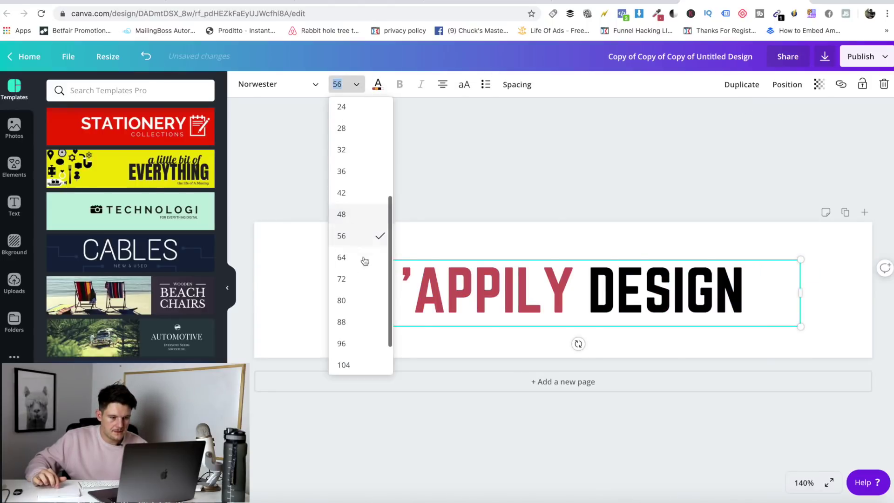
pyautogui.click(351, 298)
pyautogui.moveTo(801, 363); pyautogui.dragTo(888, 361)
pyautogui.moveTo(616, 323); pyautogui.dragTo(568, 311)
pyautogui.click(584, 186)
# Download the logo as a compressed PNG with a transparent background and save it to the Desktop
pyautogui.click(884, 56)
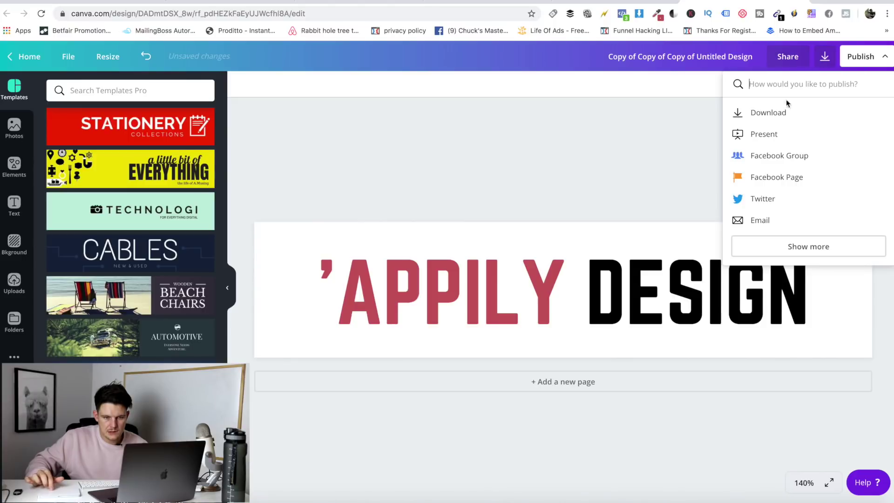
pyautogui.click(777, 113)
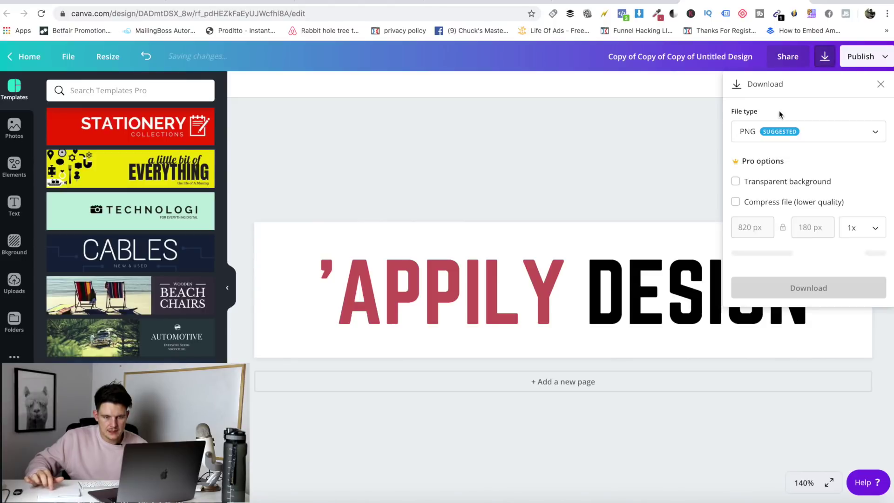
pyautogui.click(736, 183)
pyautogui.click(736, 202)
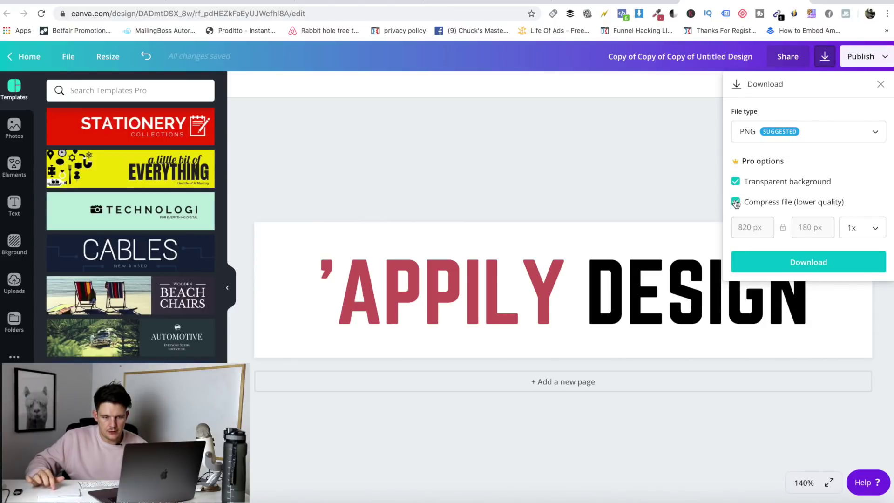
pyautogui.click(798, 264)
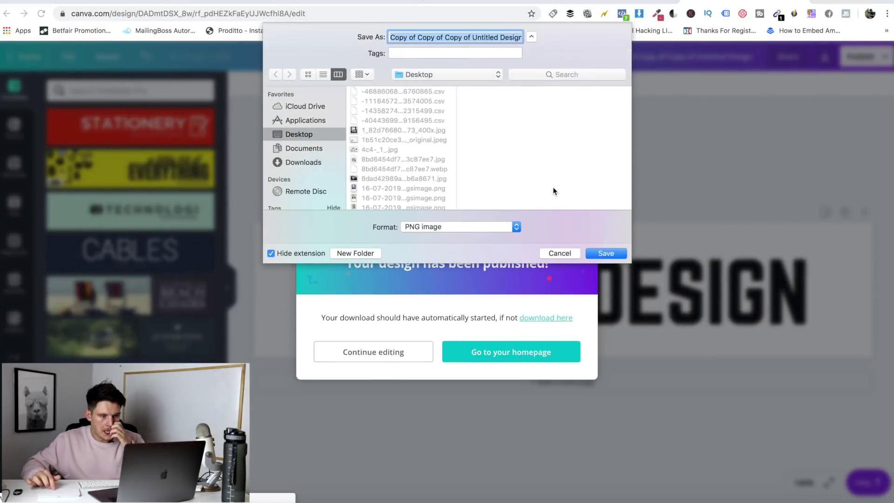
pyautogui.click(611, 255)
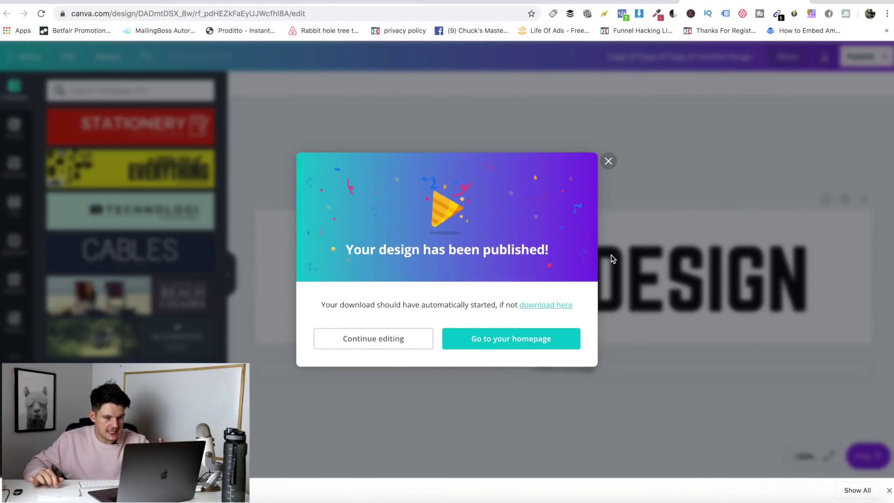
# Dismiss the published-design notice, switch to the Kartra page editor, and open the image library for the header's YOUR LOGO image
pyautogui.click(609, 162)
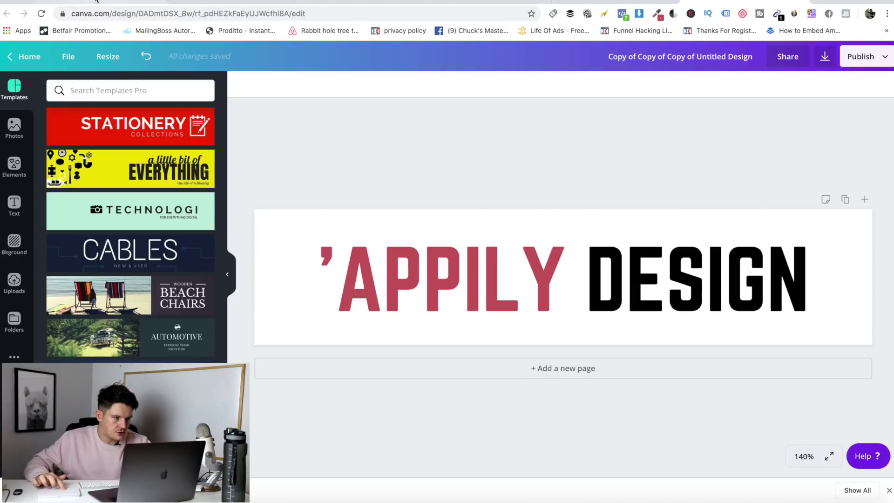
pyautogui.click(96, 1)
pyautogui.moveTo(204, 161)
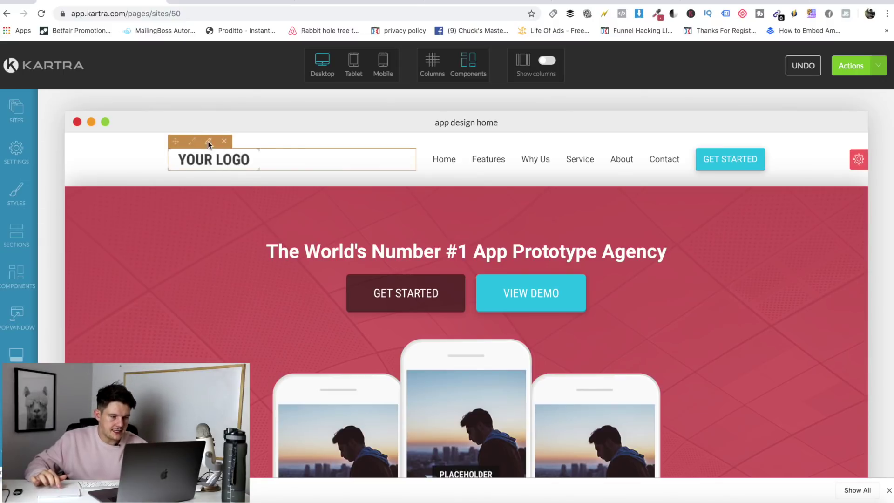
pyautogui.click(209, 146)
pyautogui.click(216, 202)
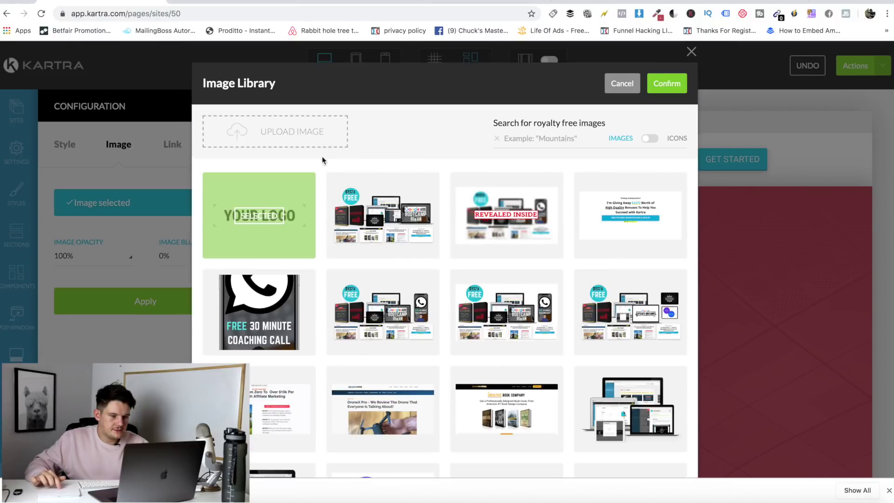
# Upload "Copy of Copy of Copy of Untitled Design.png" from the Desktop and apply it as the header logo
pyautogui.click(291, 135)
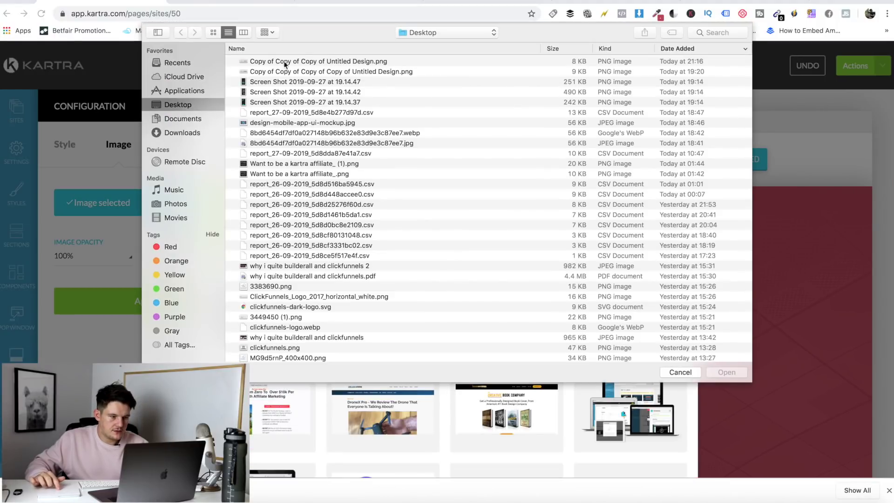
pyautogui.click(289, 61)
pyautogui.click(733, 370)
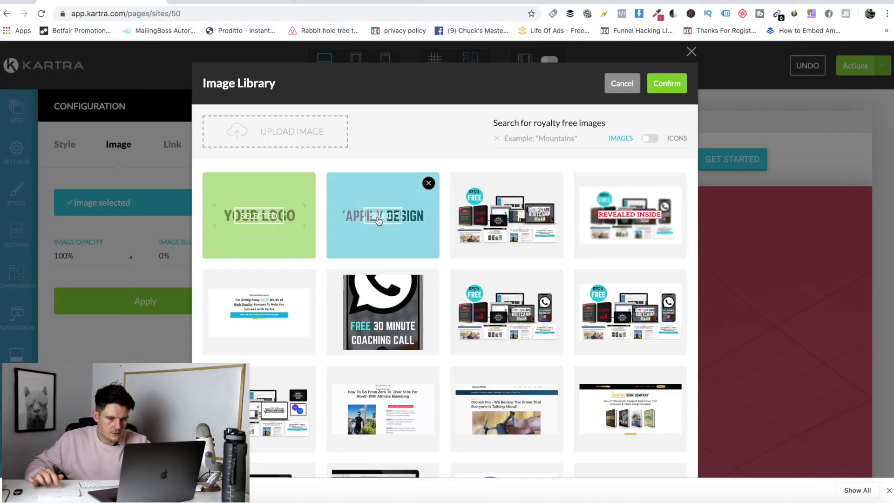
pyautogui.click(682, 79)
pyautogui.click(156, 313)
pyautogui.click(232, 106)
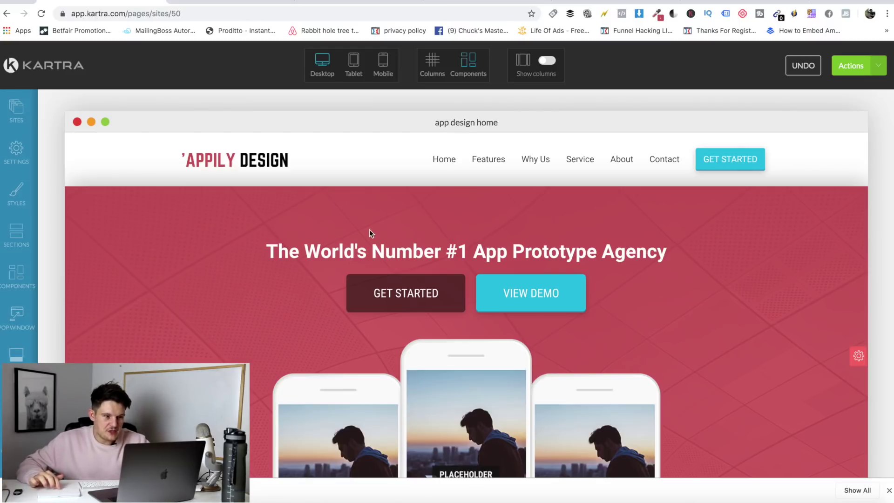
# Delete the dark GET STARTED button from the hero section below the headline
pyautogui.scroll(-4, 417, 382)
pyautogui.scroll(3, 416, 380)
pyautogui.scroll(1, 561, 259)
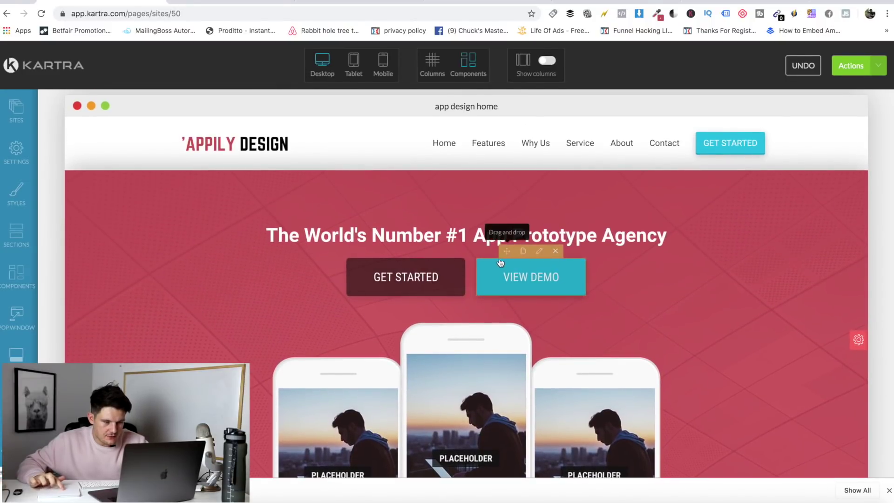
pyautogui.click(431, 252)
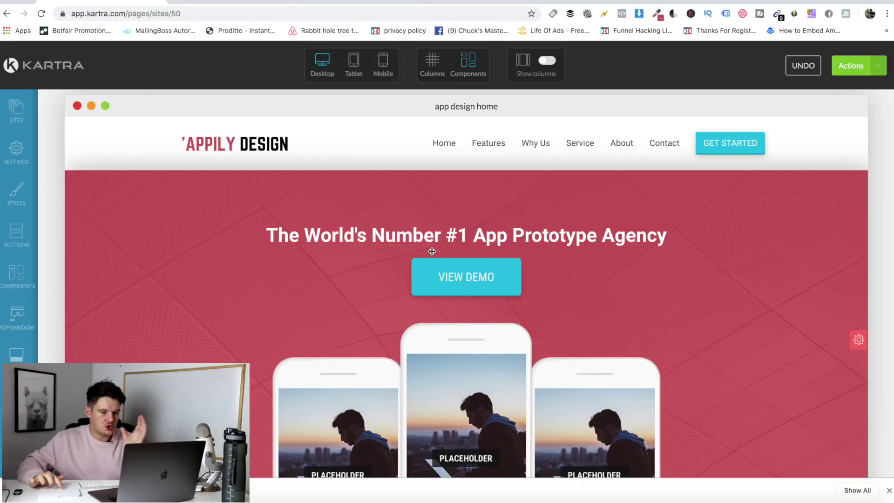
# Change the text of the hero section's VIEW DEMO button to "GET STARTED" and apply it
pyautogui.moveTo(458, 274)
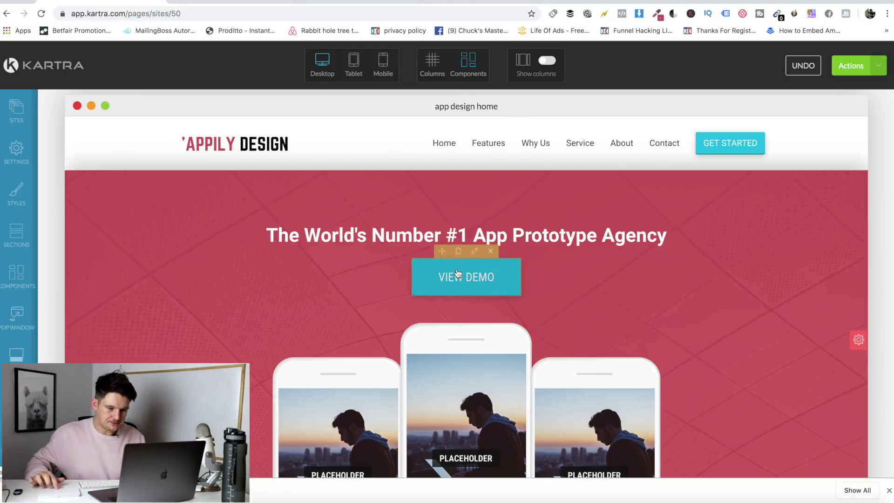
pyautogui.click(474, 252)
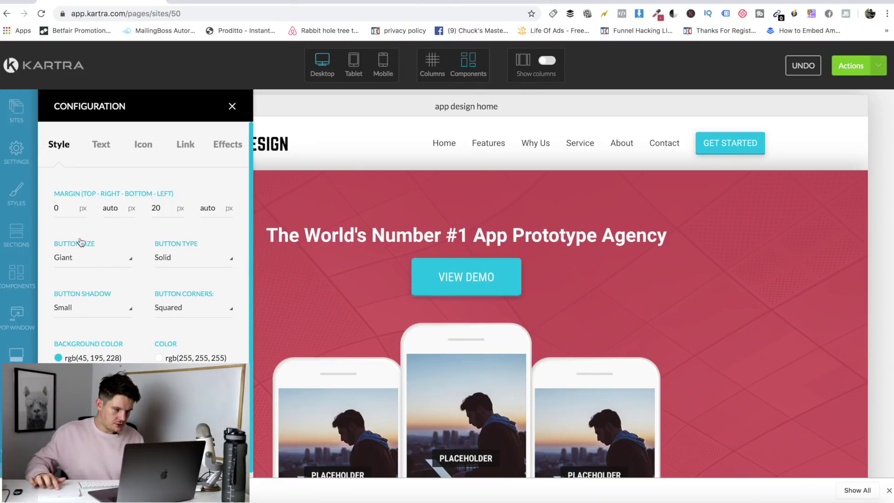
pyautogui.click(98, 148)
pyautogui.moveTo(112, 206); pyautogui.dragTo(65, 190)
pyautogui.press('BackSpace')
pyautogui.write('GET STARTED')
pyautogui.click(141, 303)
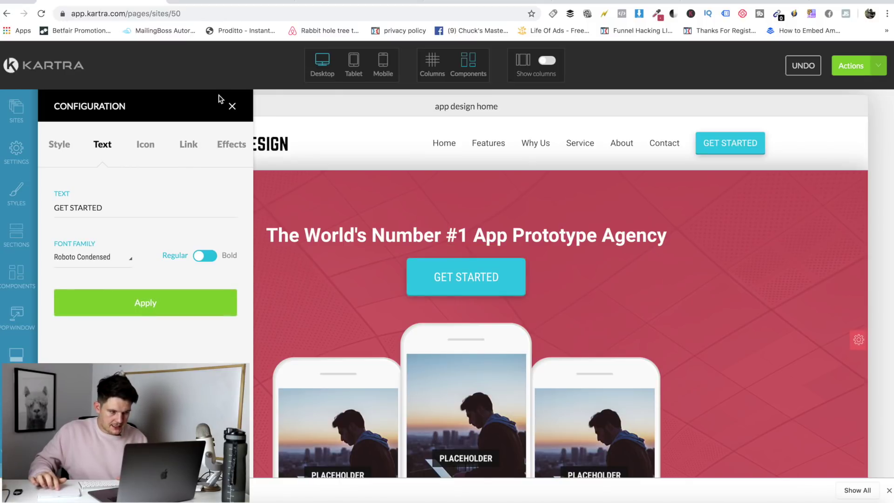
pyautogui.click(232, 108)
# Look up the section number of the Basic, Upper and Pro pricing tables further down the page
pyautogui.scroll(-10, 624, 284)
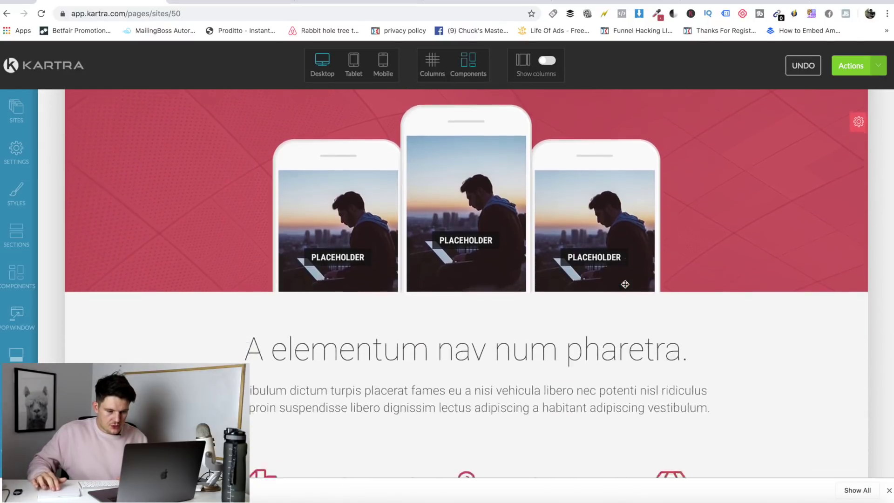
pyautogui.scroll(-15, 625, 284)
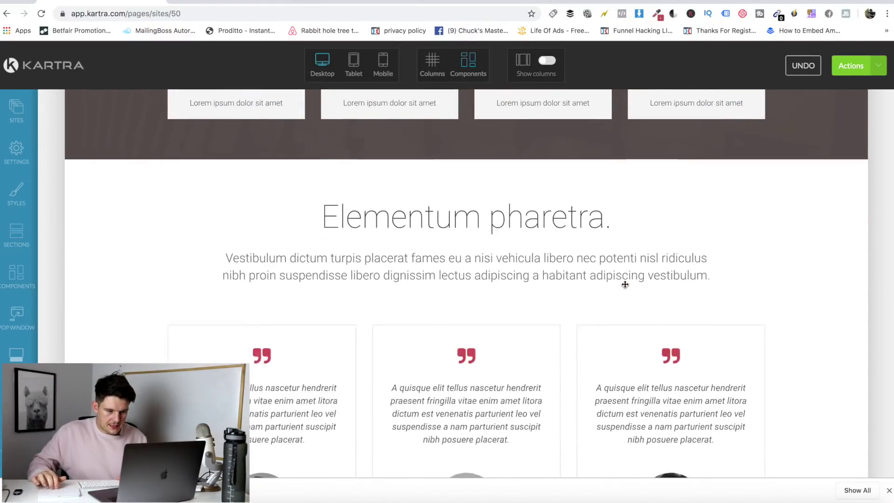
pyautogui.scroll(-8, 624, 284)
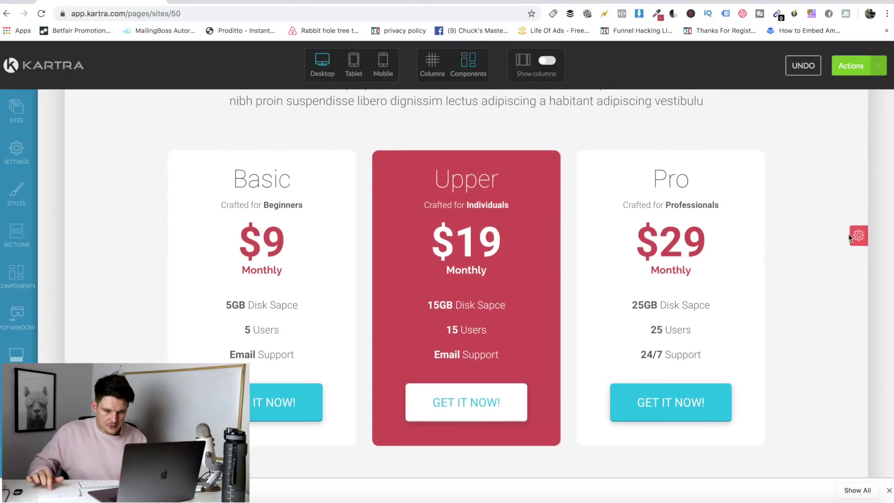
pyautogui.moveTo(859, 240)
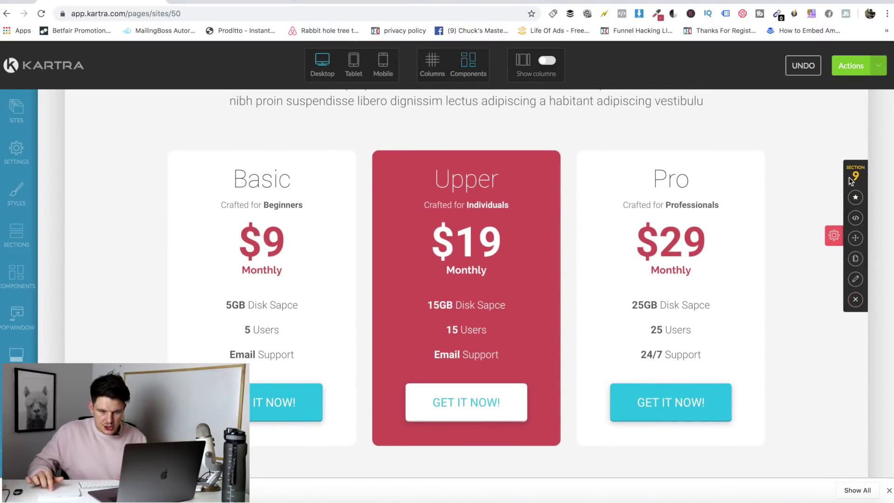
pyautogui.scroll(-15, 819, 185)
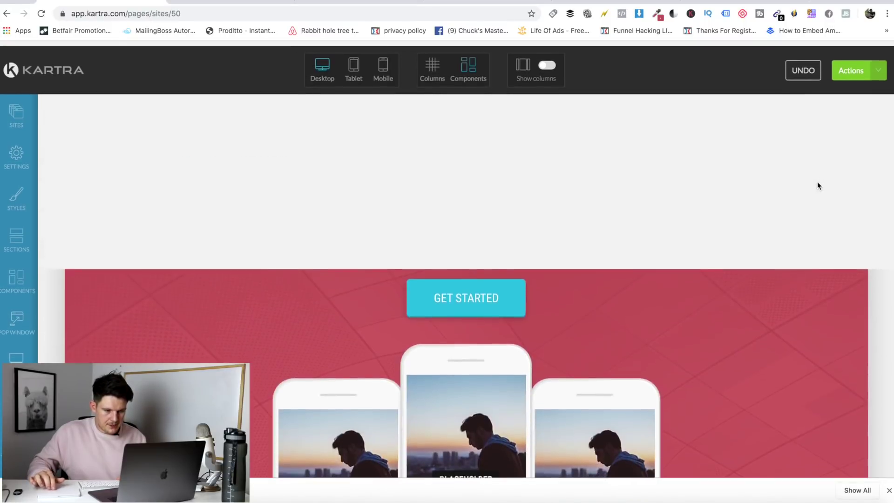
# Link the hero GET STARTED button so it scrolls to Section 9 of this page, and apply the setting
pyautogui.moveTo(466, 294)
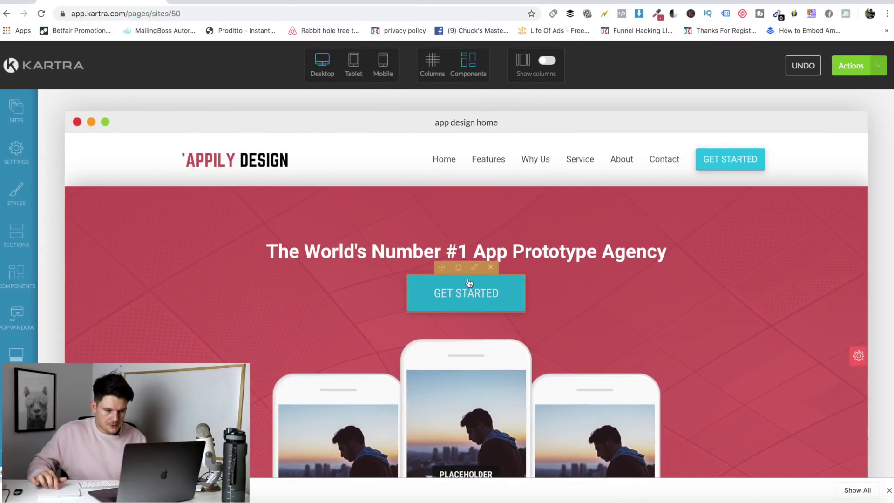
pyautogui.click(475, 271)
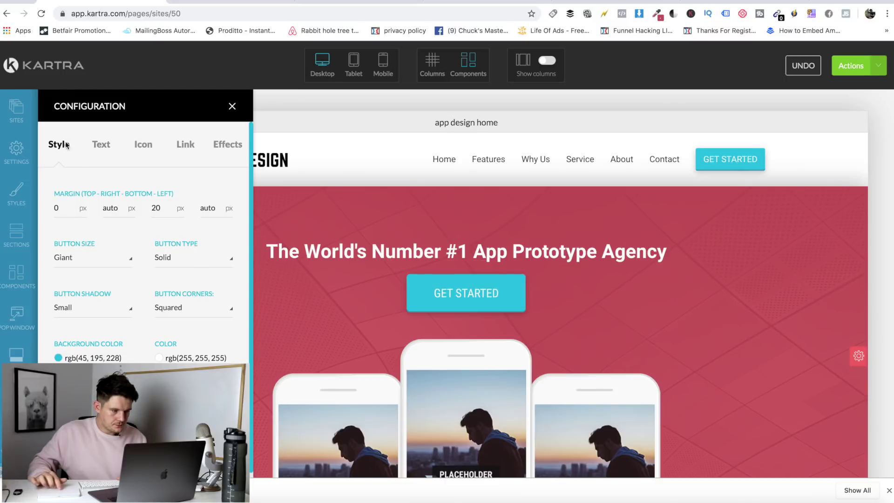
pyautogui.click(185, 146)
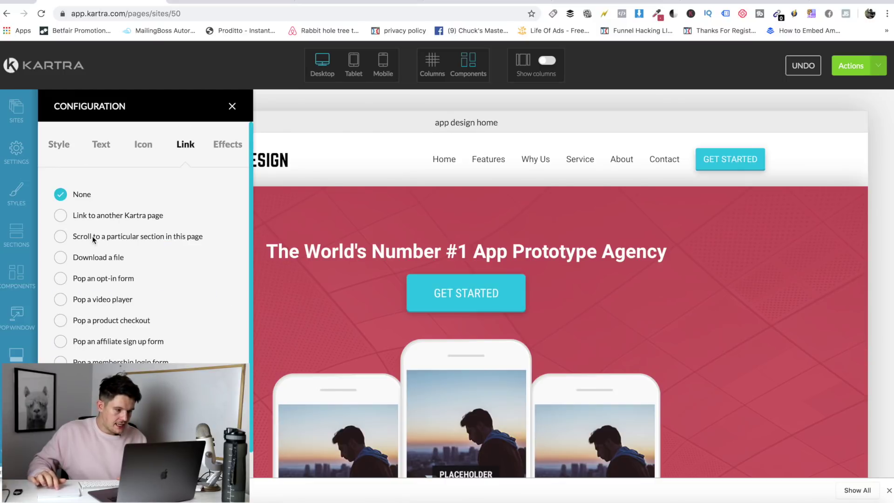
pyautogui.click(59, 237)
pyautogui.scroll(-3, 107, 249)
pyautogui.click(177, 407)
pyautogui.scroll(-5, 180, 409)
pyautogui.scroll(-2, 181, 410)
pyautogui.click(90, 393)
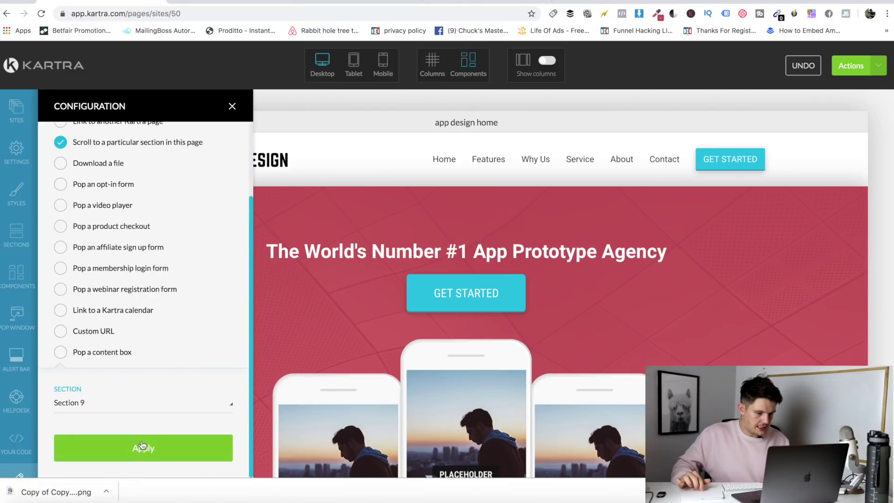
pyautogui.click(142, 445)
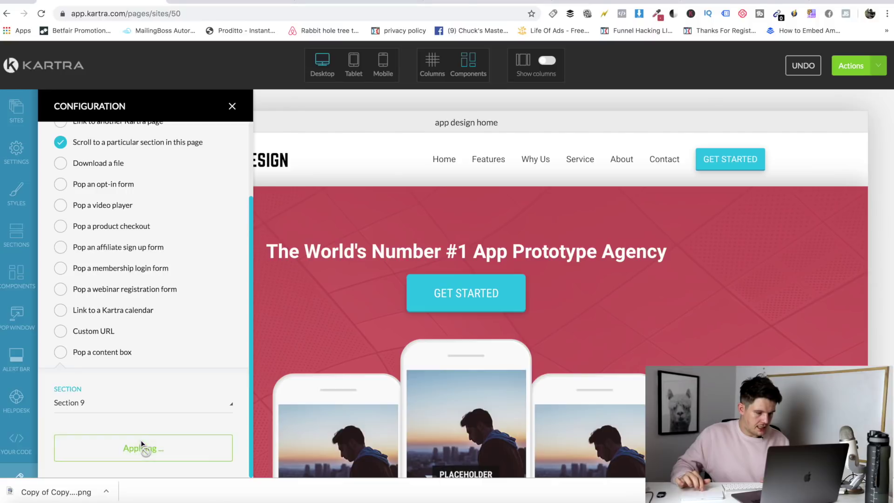
pyautogui.click(231, 105)
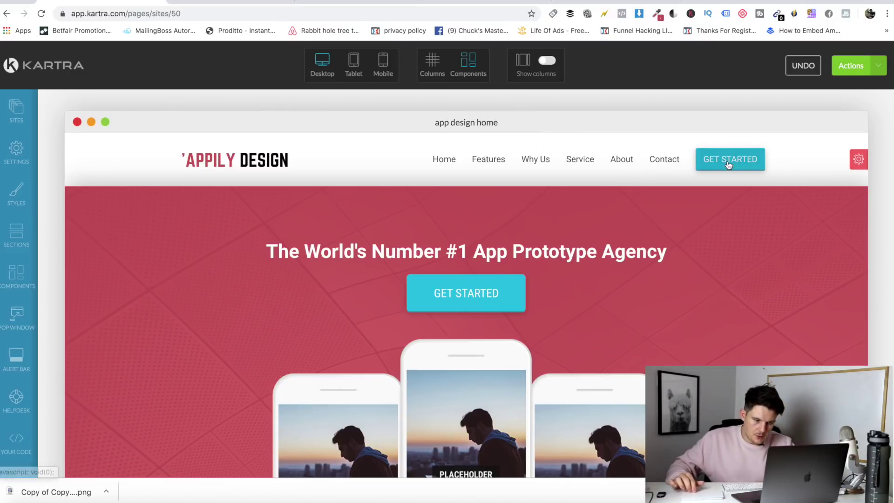
# Review the hero's phone placeholders, switch to the Fiverr mobile app UI mockup gig, and browse the sample designs in its gallery
pyautogui.scroll(-4, 663, 236)
pyautogui.scroll(-1, 425, 343)
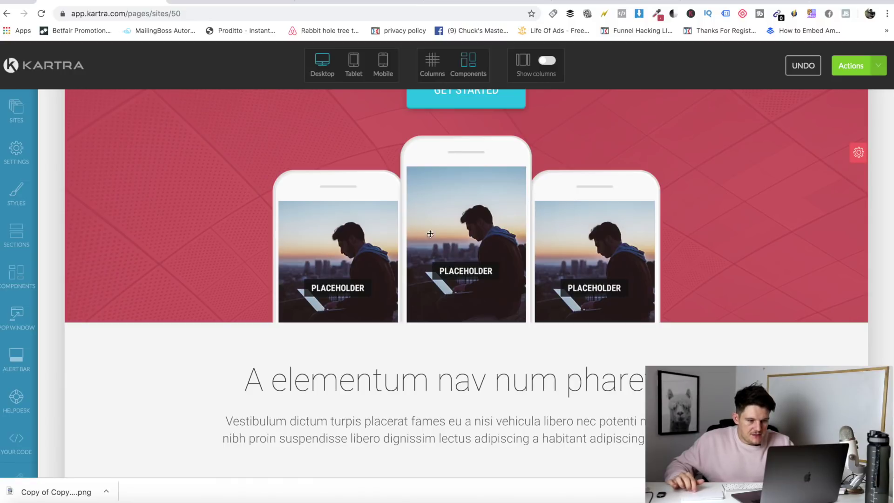
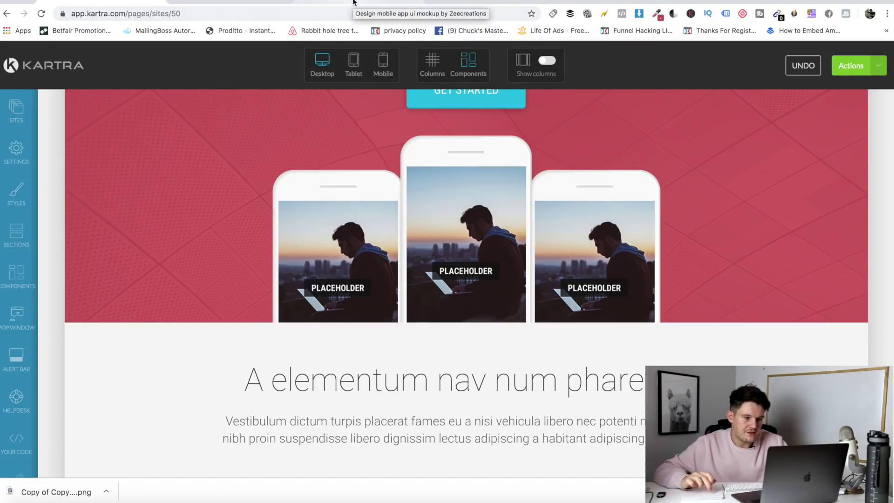
pyautogui.click(353, 1)
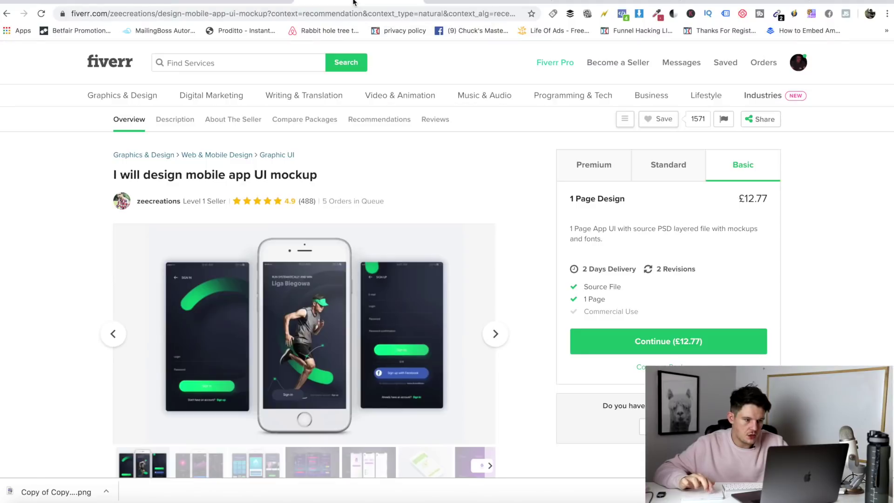
pyautogui.scroll(-3, 285, 370)
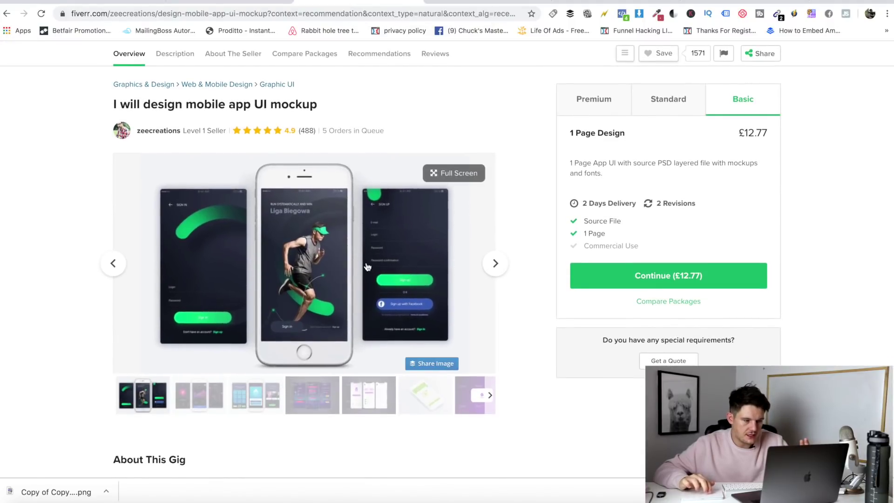
pyautogui.scroll(3, 311, 269)
pyautogui.scroll(-3, 316, 349)
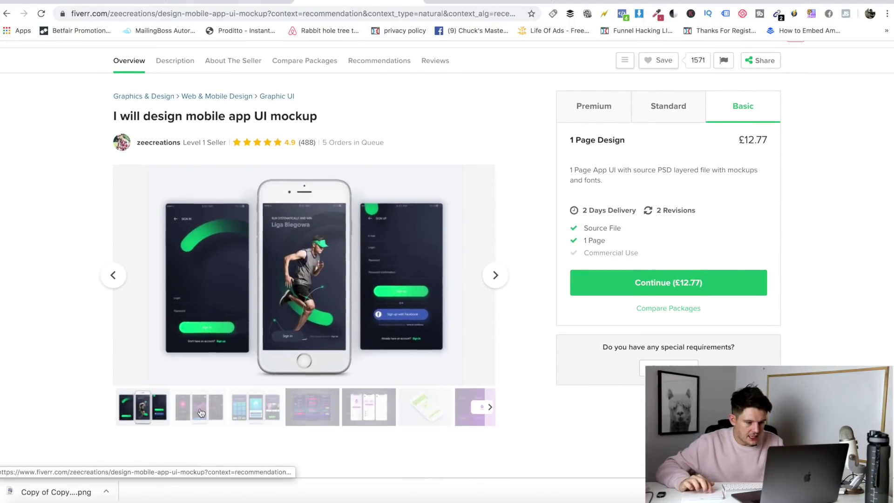
pyautogui.click(320, 405)
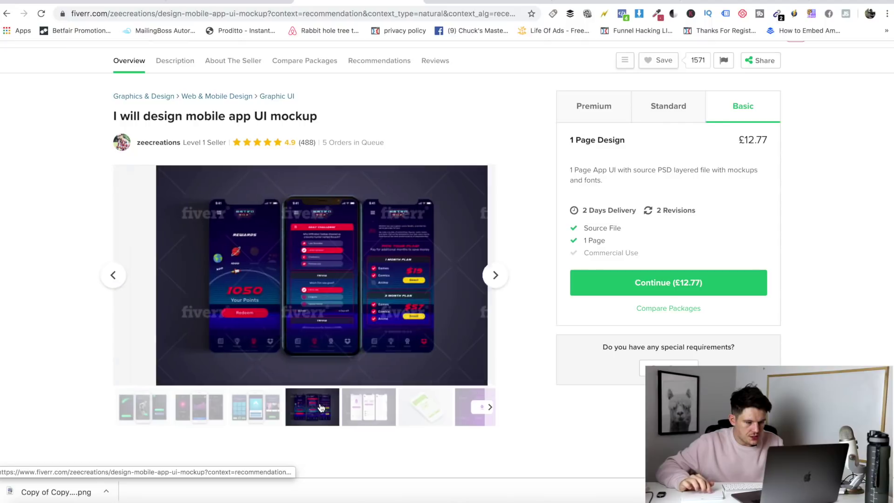
pyautogui.click(368, 409)
pyautogui.click(425, 406)
pyautogui.click(113, 272)
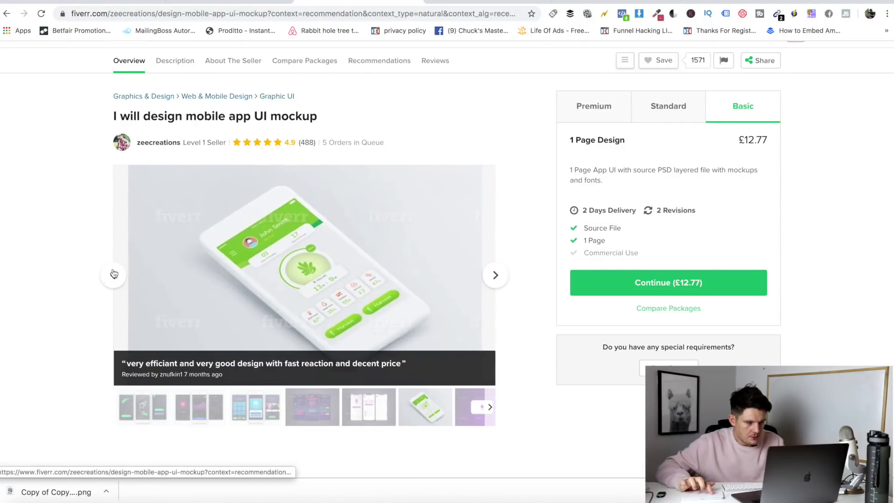
pyautogui.click(112, 274)
pyautogui.click(113, 274)
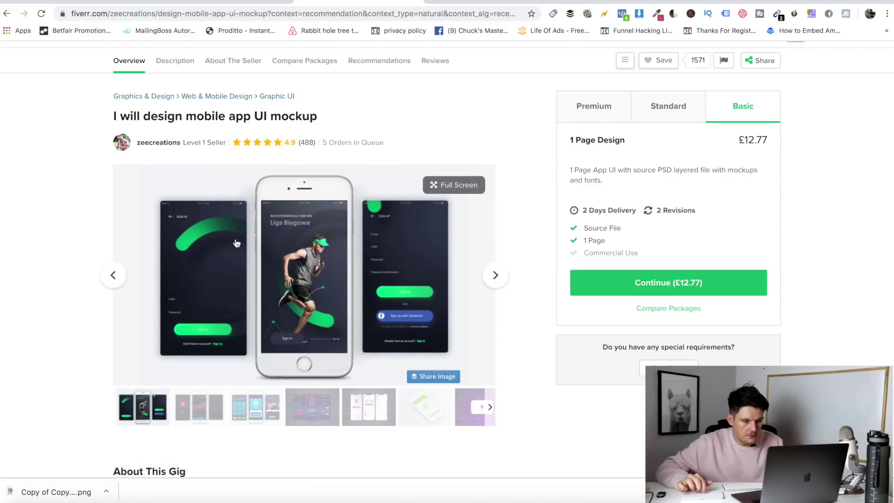
# Open the Liga Biegowa mockup full screen and capture separate screenshots of its sign-in, runner and sign-up screens
pyautogui.click(328, 282)
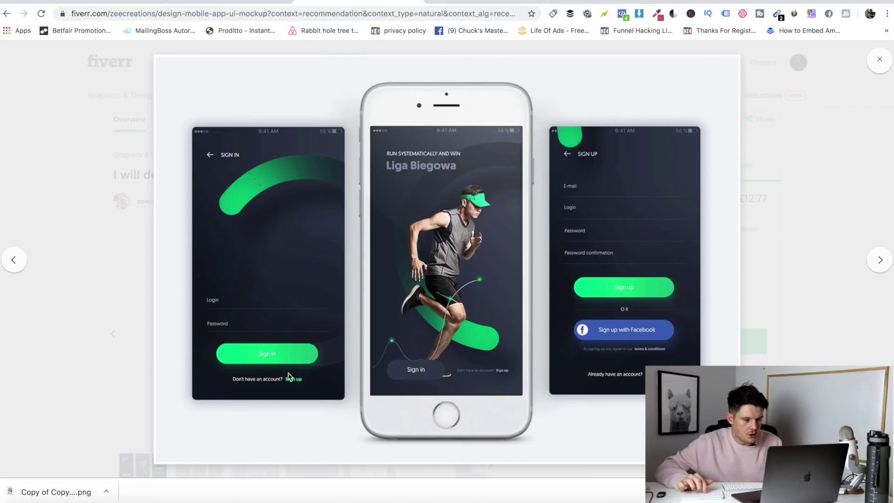
pyautogui.press('super+shift+4')
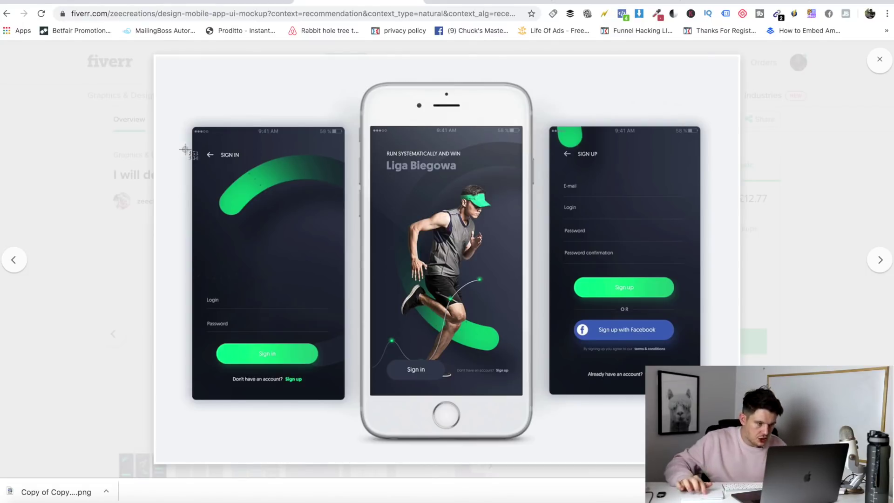
pyautogui.moveTo(191, 127); pyautogui.dragTo(345, 399)
pyautogui.press('super+shift+4')
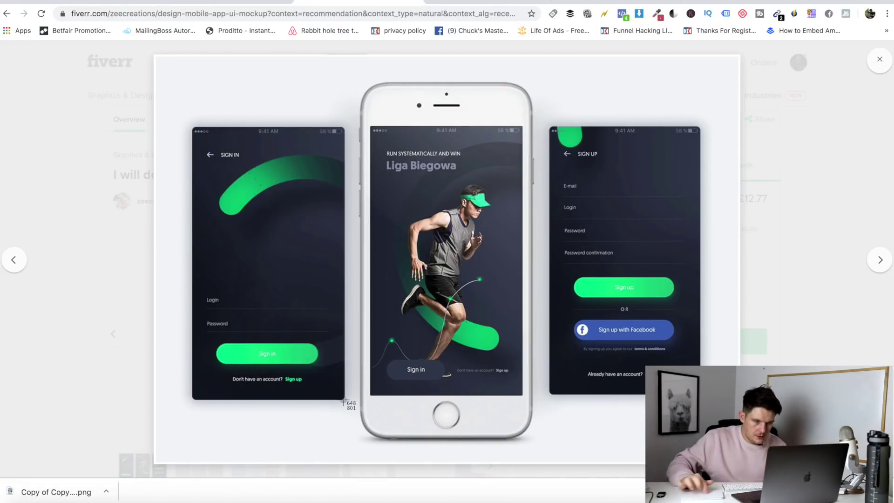
pyautogui.moveTo(372, 124); pyautogui.dragTo(522, 395)
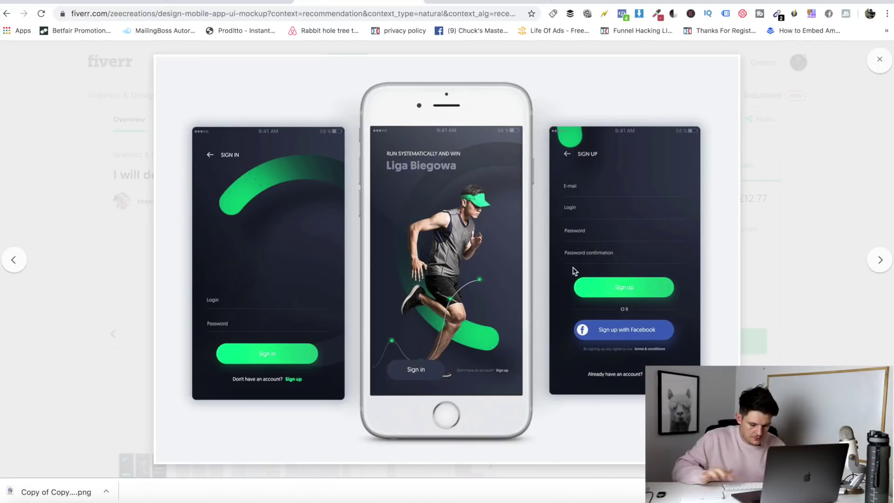
pyautogui.press('super+shift+4')
pyautogui.moveTo(551, 125); pyautogui.dragTo(700, 394)
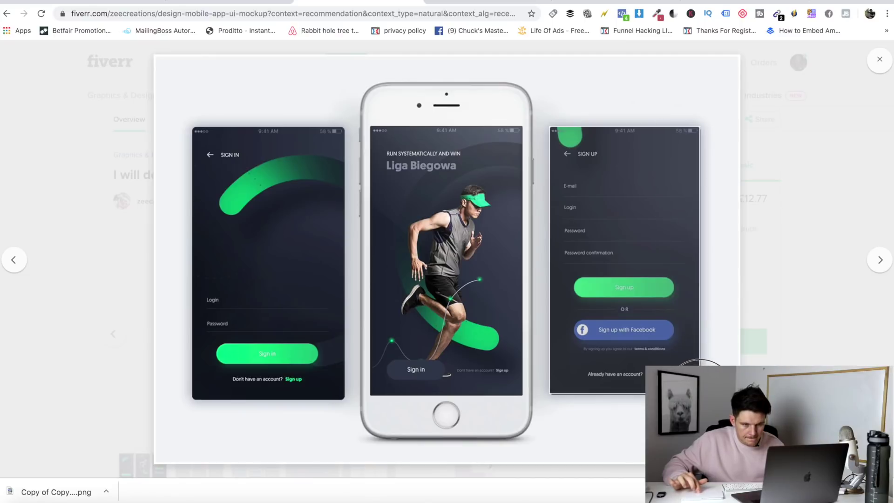
# Switch back to the Kartra page builder and browse the mockup composition templates, including the single-phone placeholder, closing the template list when done
pyautogui.click(82, 2)
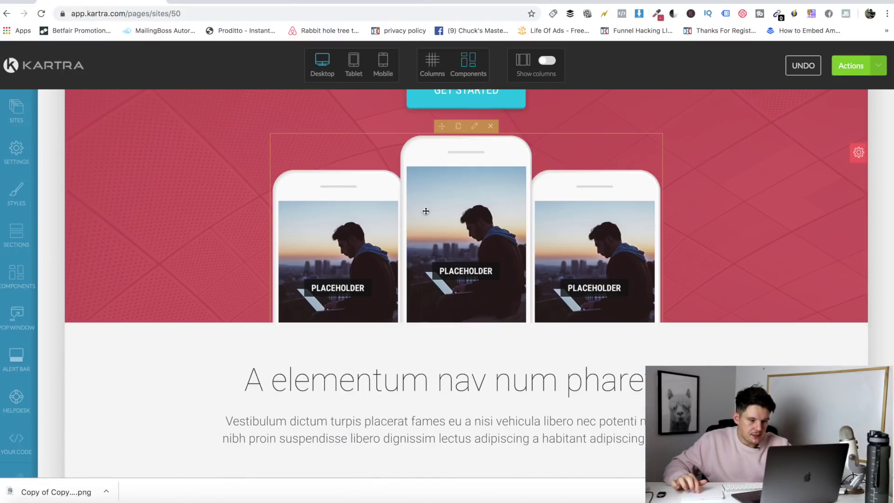
pyautogui.scroll(2, 406, 193)
pyautogui.click(15, 279)
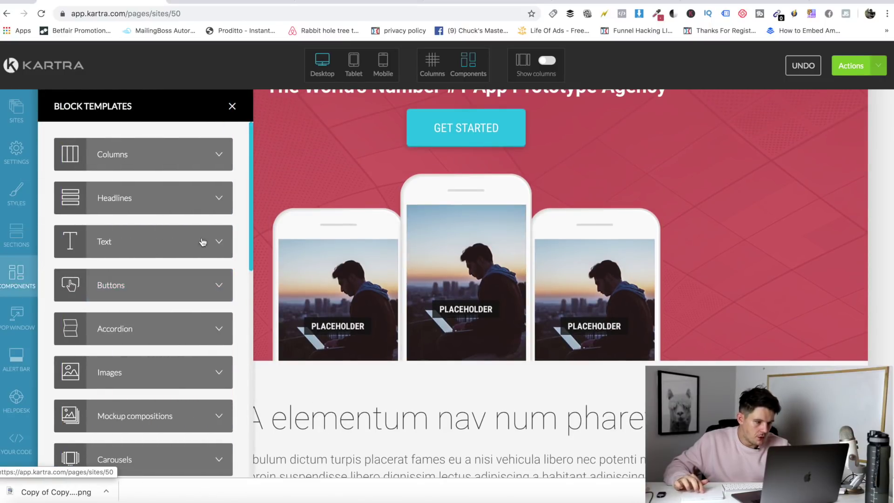
pyautogui.scroll(-3, 186, 260)
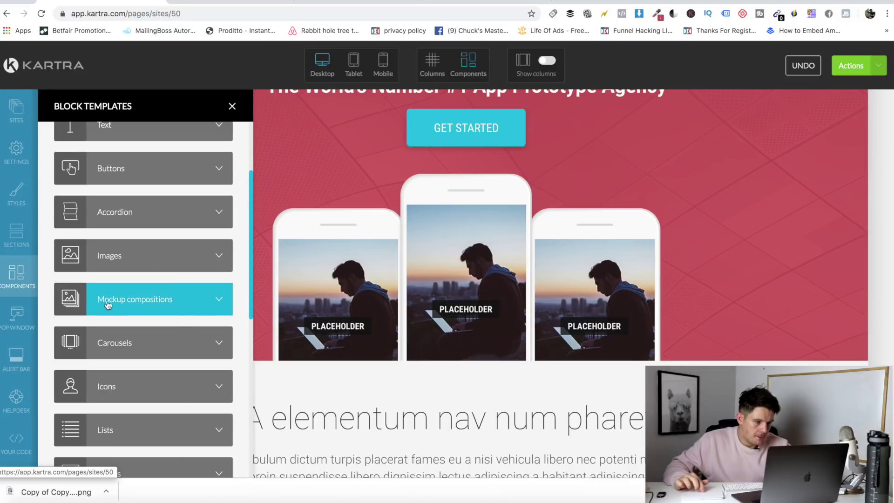
pyautogui.click(220, 302)
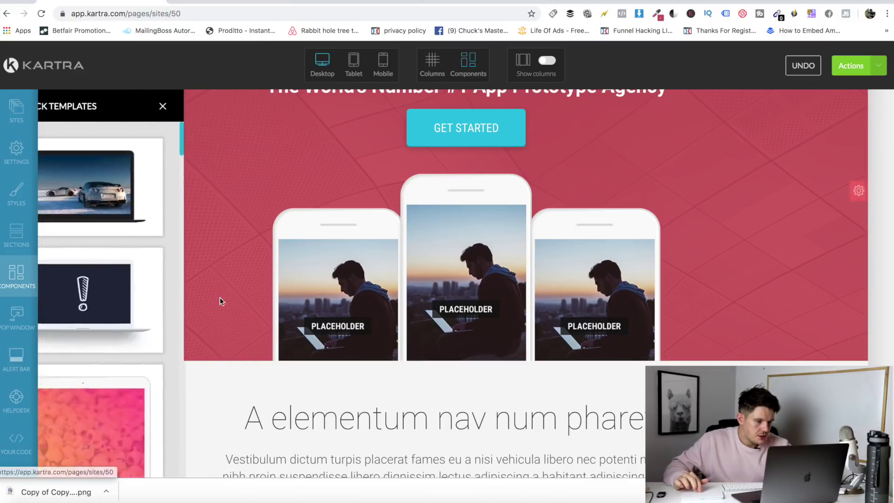
pyautogui.scroll(-8, 145, 237)
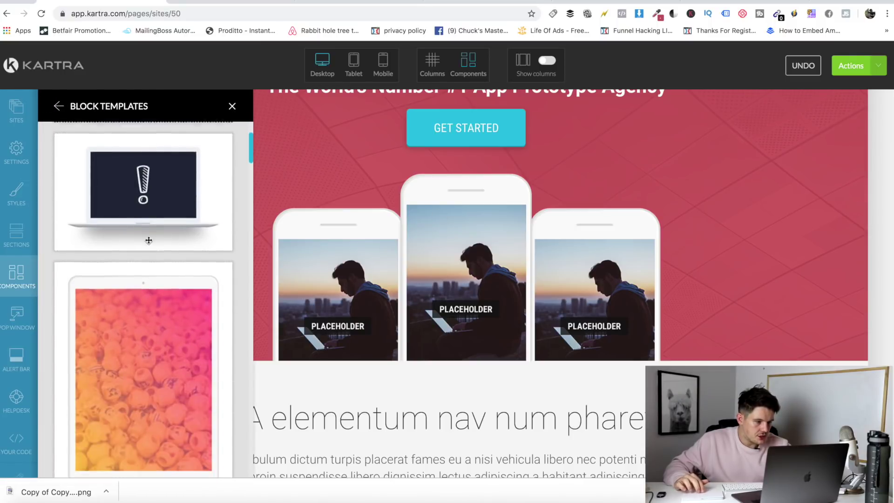
pyautogui.scroll(-5, 131, 224)
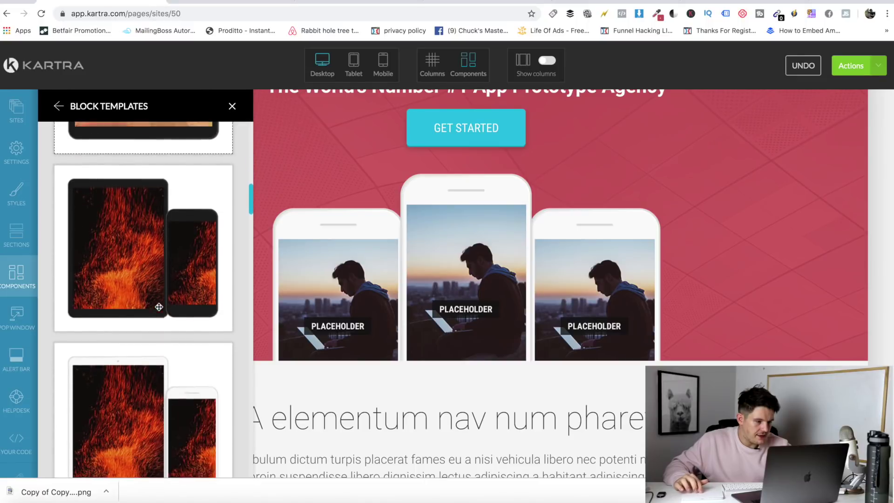
pyautogui.scroll(-10, 132, 247)
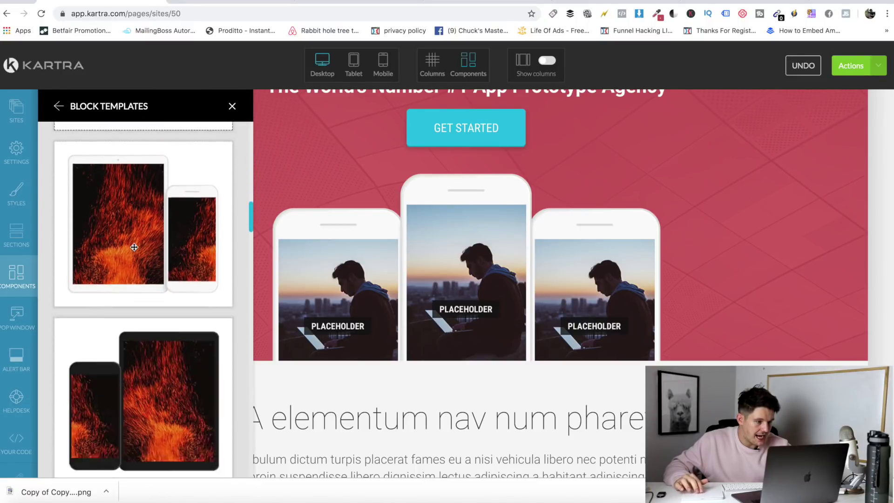
pyautogui.scroll(-8, 134, 247)
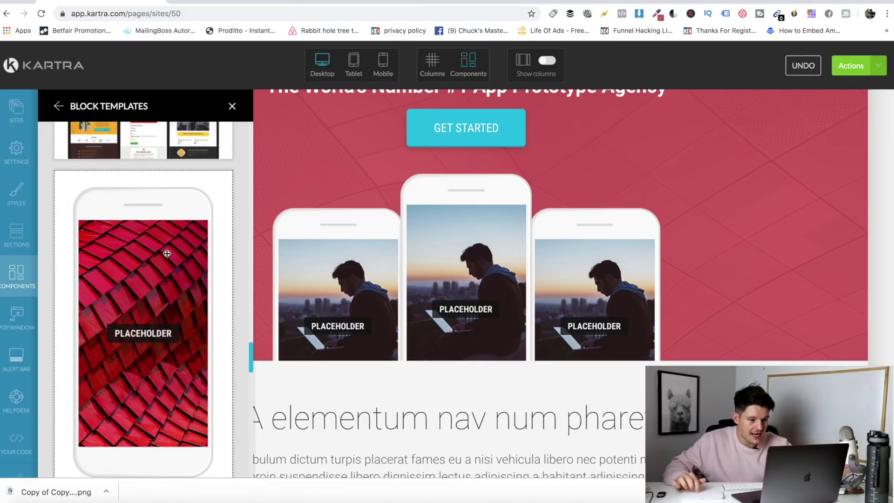
pyautogui.click(232, 107)
# Upload Screen Shot 2019-09-27 at 21.19.52 and apply it as the image of the hero's left phone
pyautogui.moveTo(336, 251)
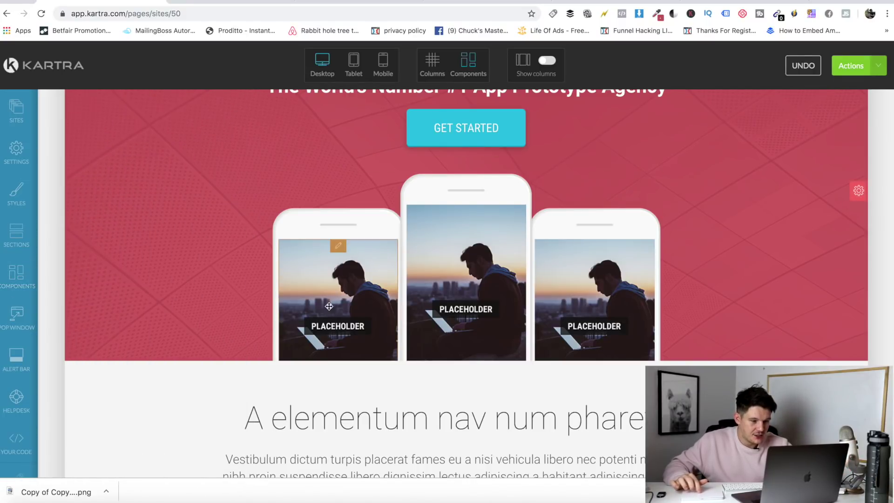
pyautogui.click(339, 246)
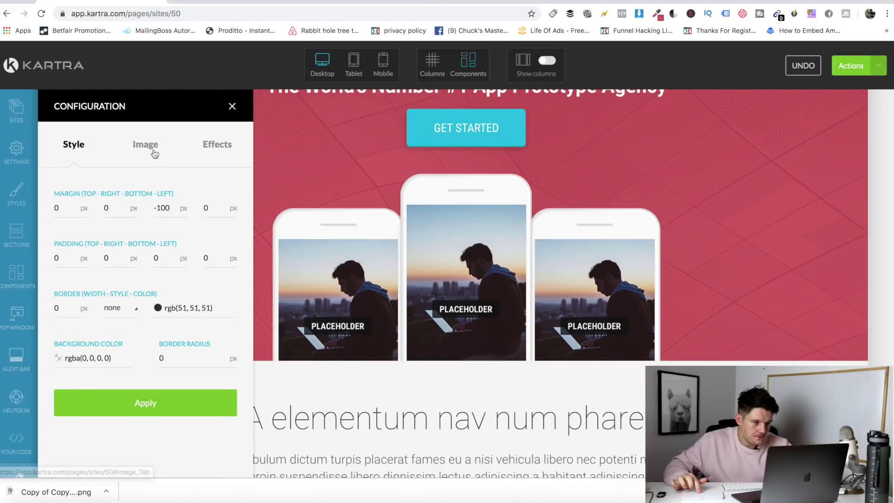
pyautogui.click(154, 152)
pyautogui.click(214, 256)
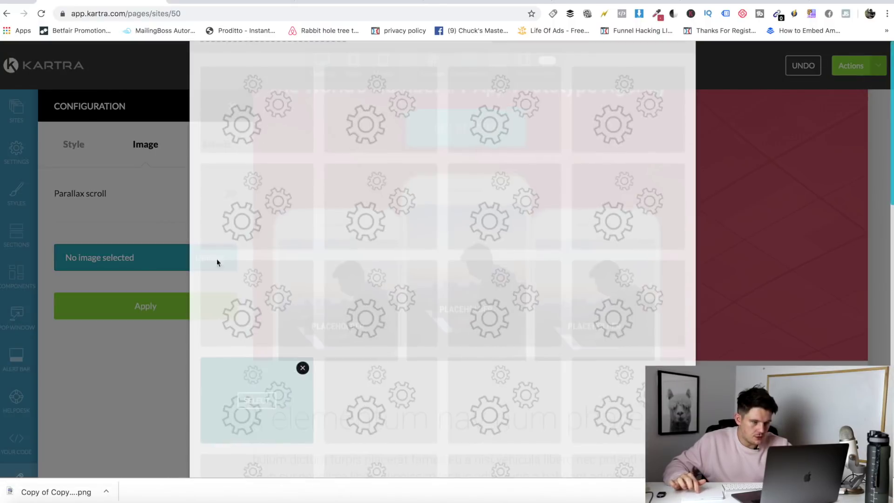
pyautogui.click(270, 135)
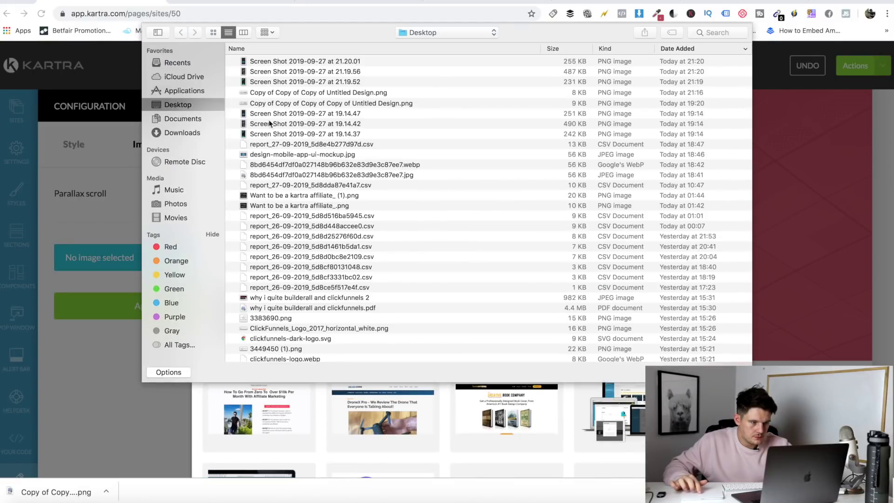
pyautogui.click(268, 82)
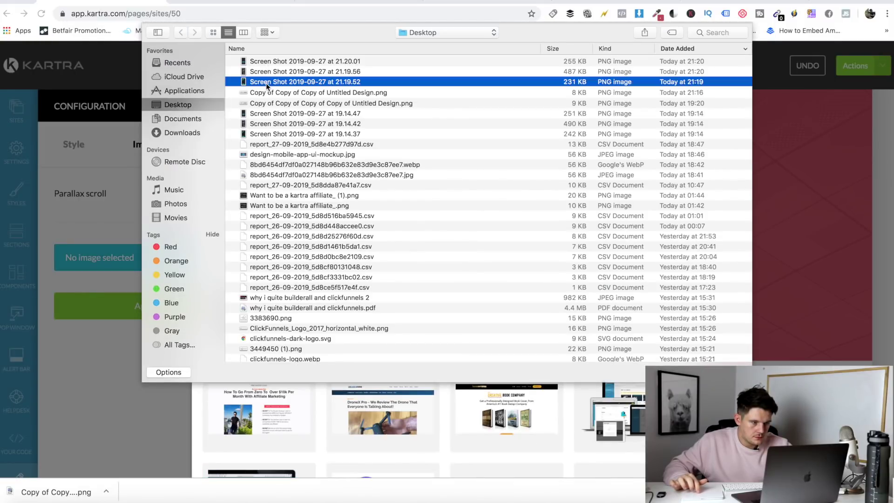
pyautogui.click(243, 33)
pyautogui.press('Return')
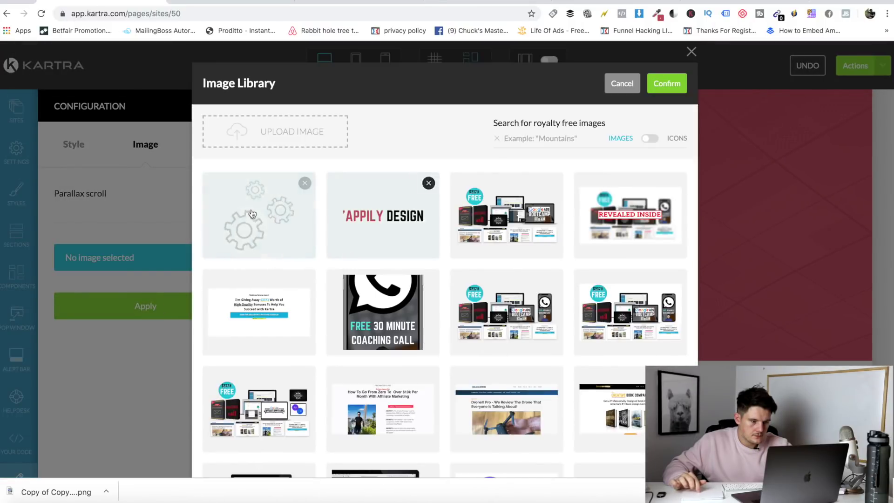
pyautogui.click(259, 215)
pyautogui.click(667, 83)
pyautogui.click(147, 306)
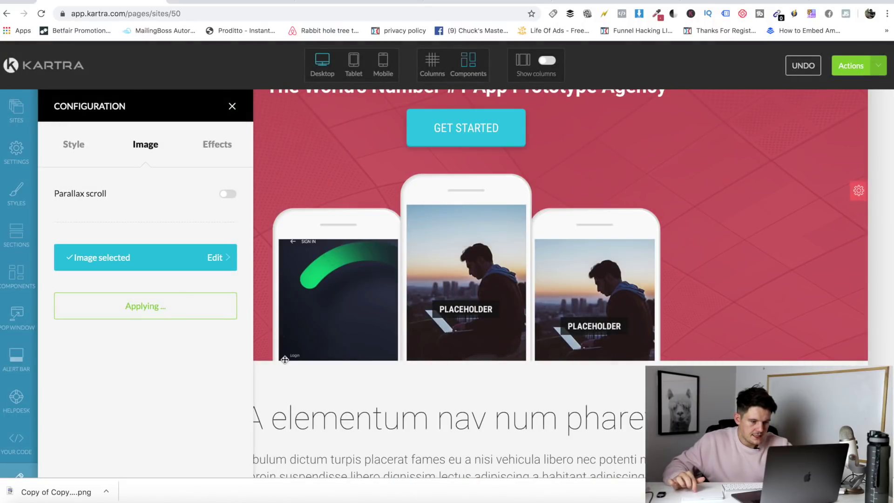
# Set the left hero phone image's bottom margin to 0 px, apply it, and close the configuration
pyautogui.click(73, 140)
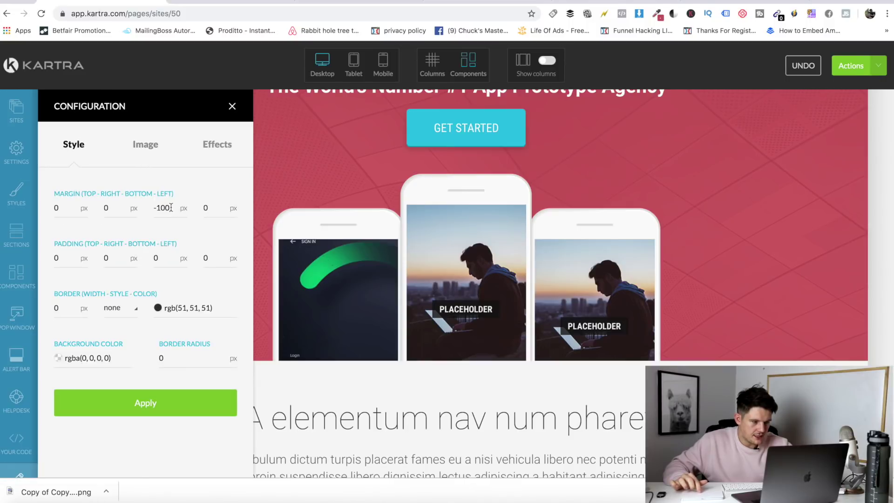
pyautogui.write('0')
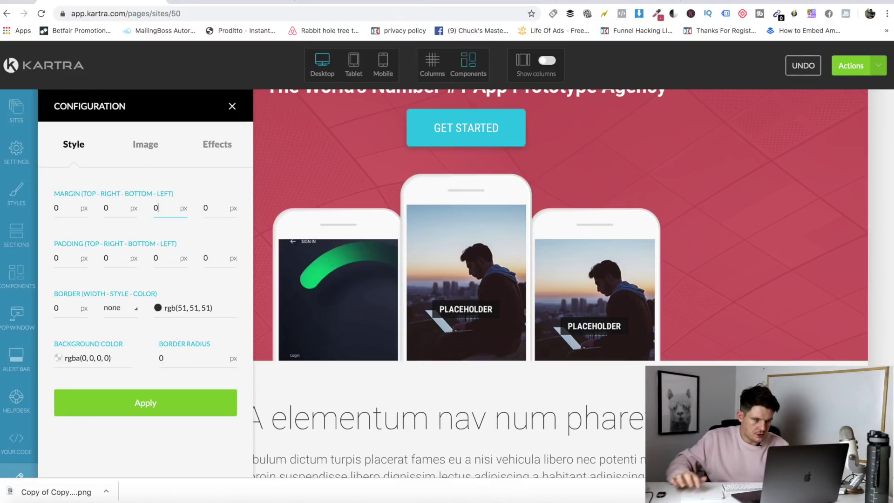
pyautogui.click(147, 403)
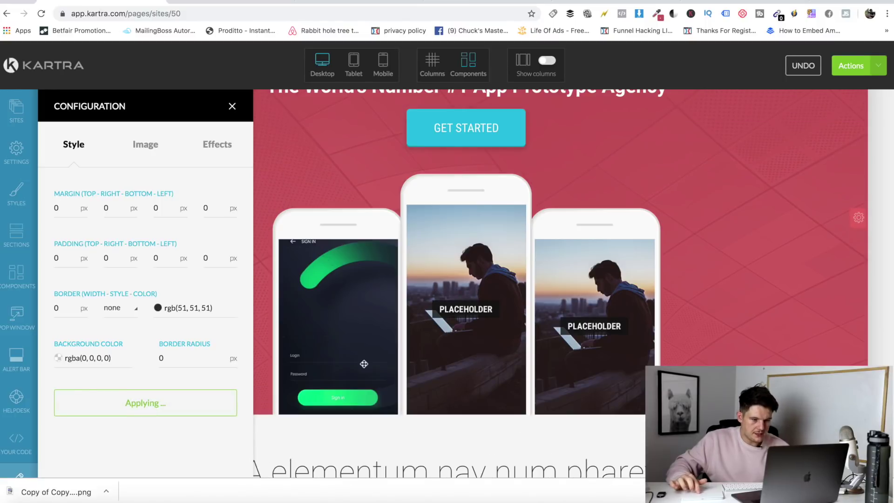
pyautogui.click(231, 106)
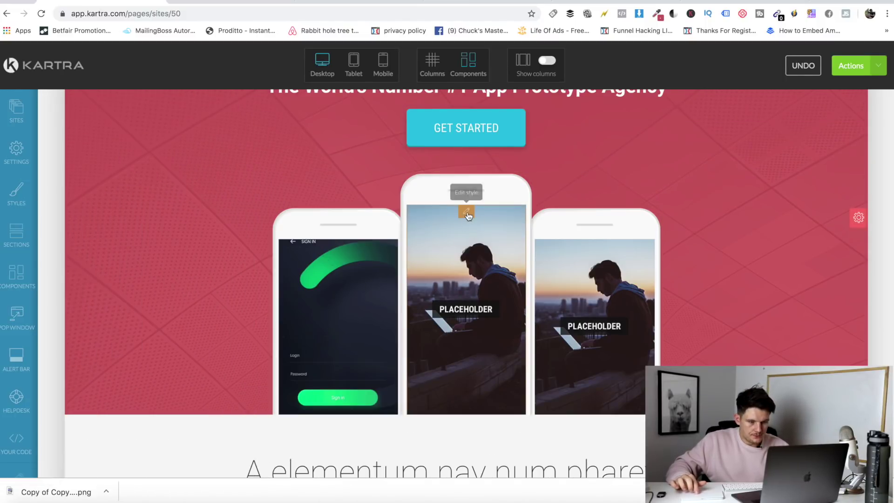
# Apply Screen Shot 2019-09-27 at 21.19.56 to the hero's middle phone and the sign-up screenshot to its right phone
pyautogui.click(466, 213)
pyautogui.click(145, 144)
pyautogui.click(209, 257)
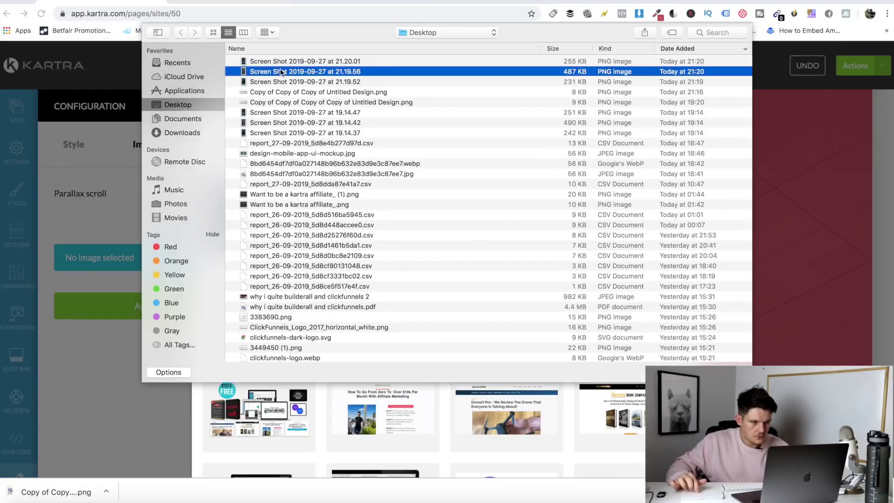
pyautogui.doubleClick(543, 200)
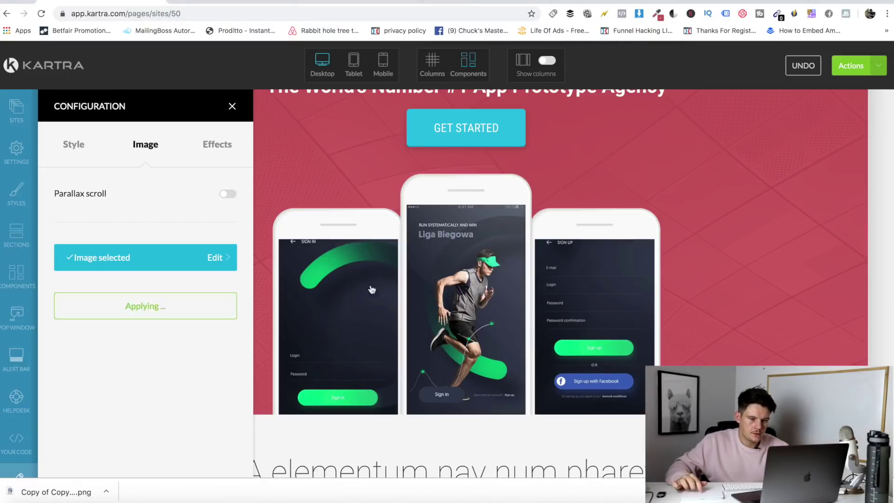
pyautogui.click(231, 106)
# Change the hero headline to "The World's Number #1 App Prototype Design Agency"
pyautogui.scroll(3, 491, 283)
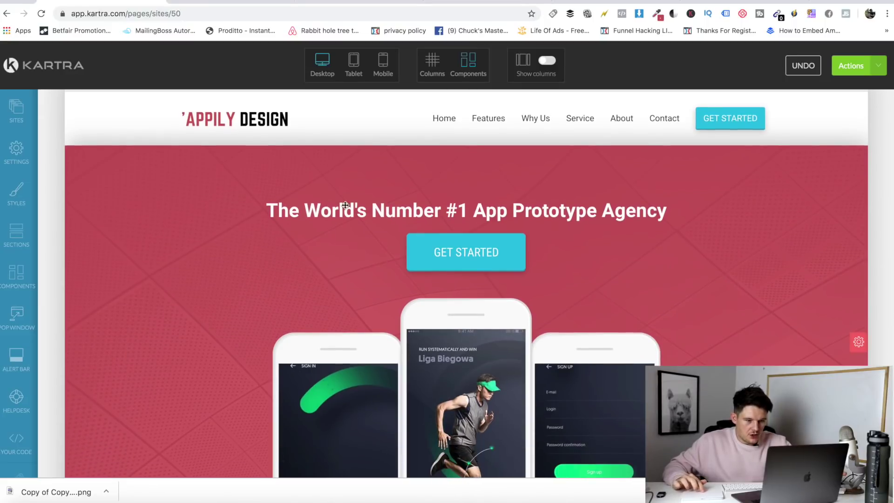
pyautogui.moveTo(507, 212)
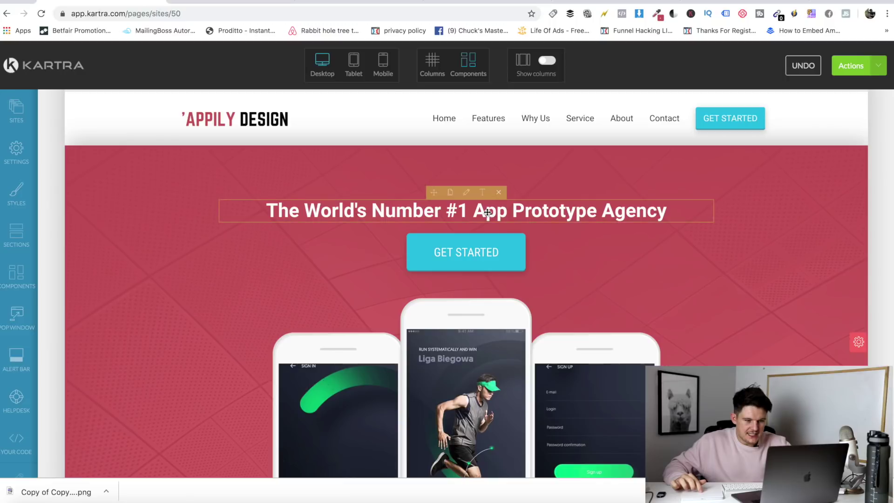
pyautogui.click(507, 212)
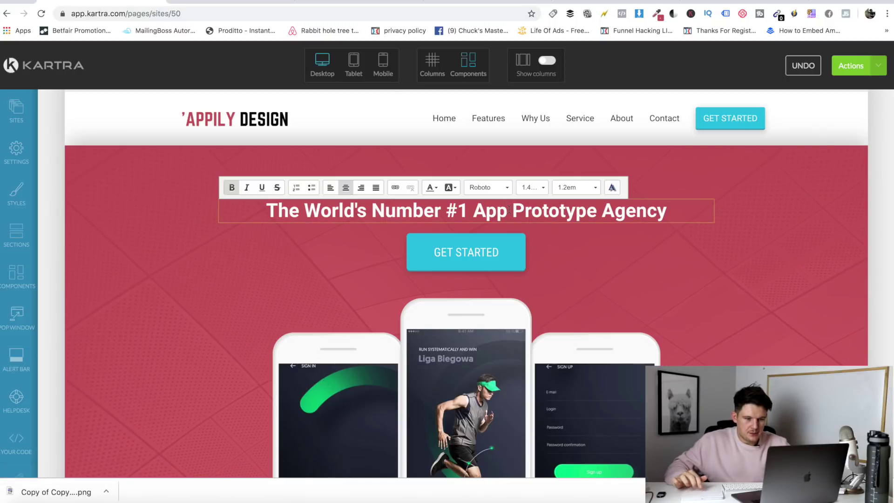
pyautogui.click(595, 210)
pyautogui.write('Design')
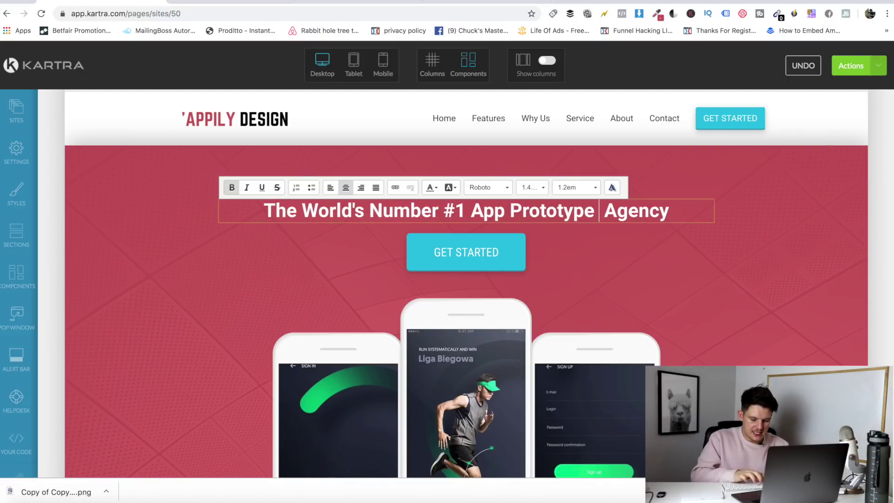
pyautogui.click(690, 275)
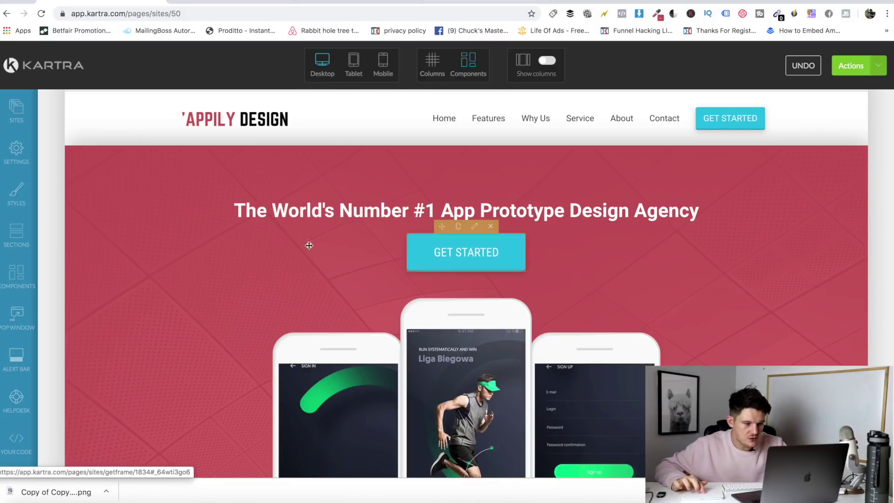
# Review the template sections below the hero and compare them with the live thecreativebookcompany.com page, including its Professional, Affordable and Perfection cards
pyautogui.scroll(-3, 571, 285)
pyautogui.scroll(-15, 687, 152)
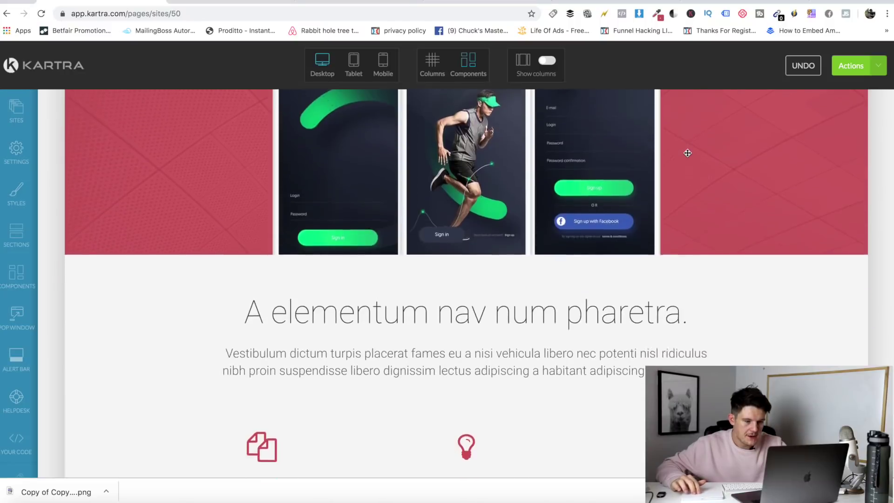
pyautogui.scroll(-7, 687, 153)
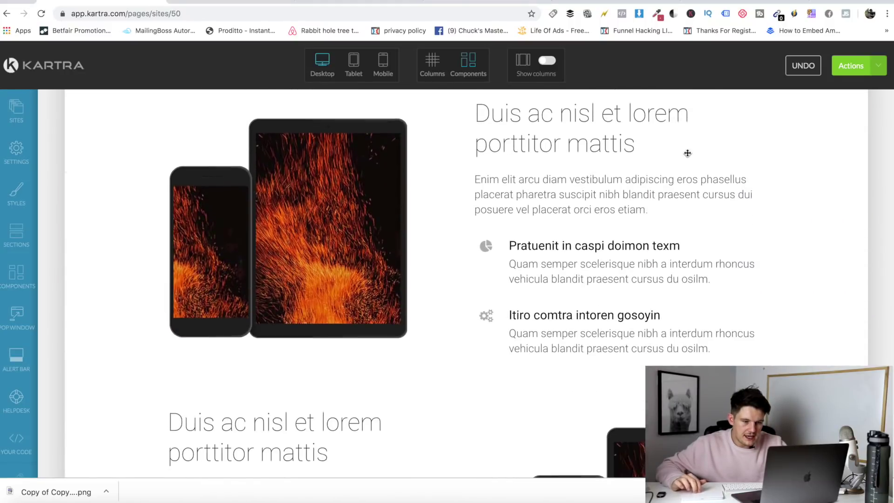
pyautogui.scroll(2, 687, 151)
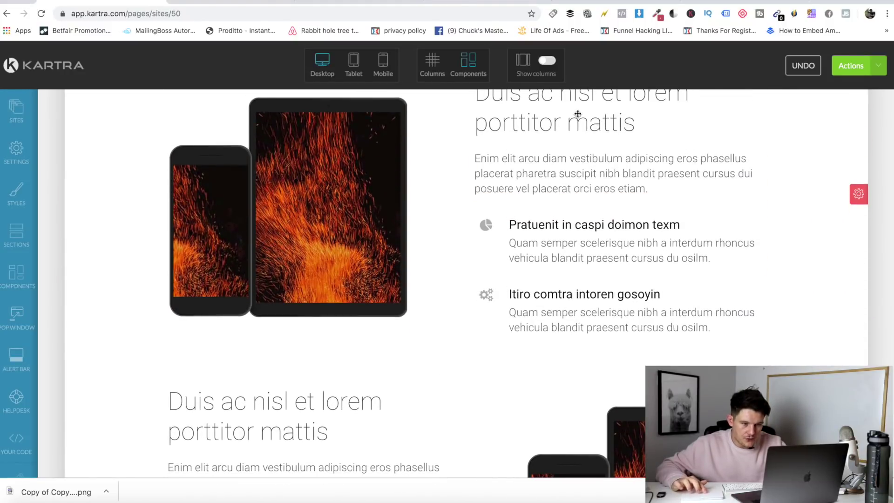
pyautogui.scroll(-12, 684, 177)
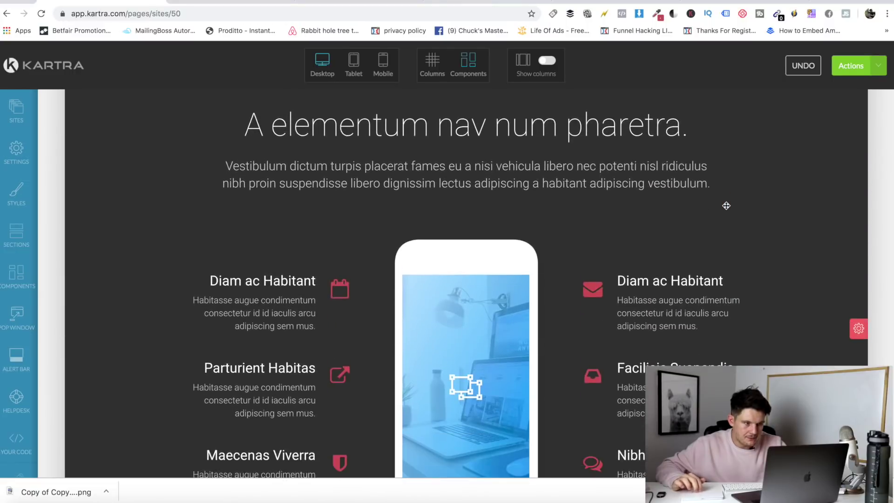
pyautogui.hotkey('ctrl', 'Tab')
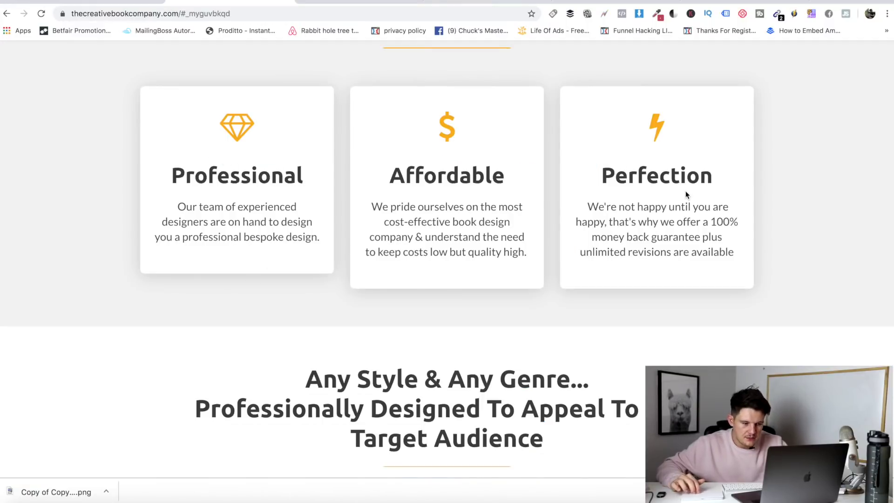
pyautogui.scroll(-5, 688, 196)
pyautogui.click(111, 2)
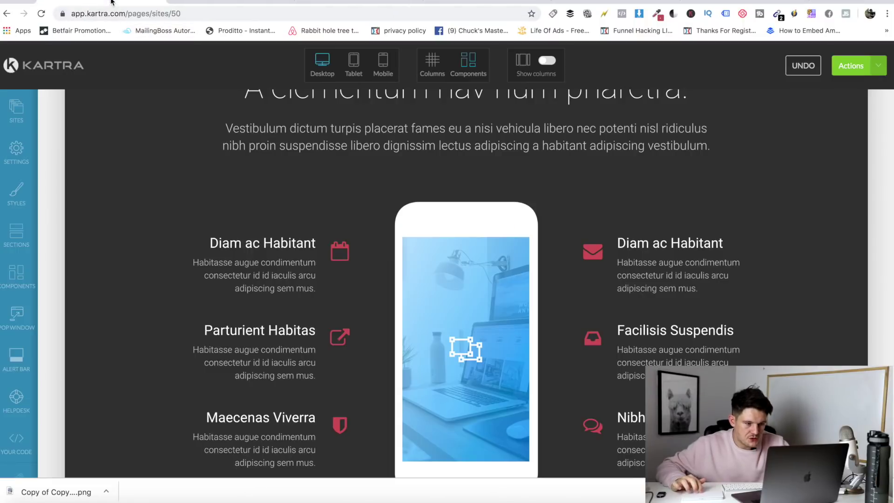
pyautogui.scroll(15, 384, 263)
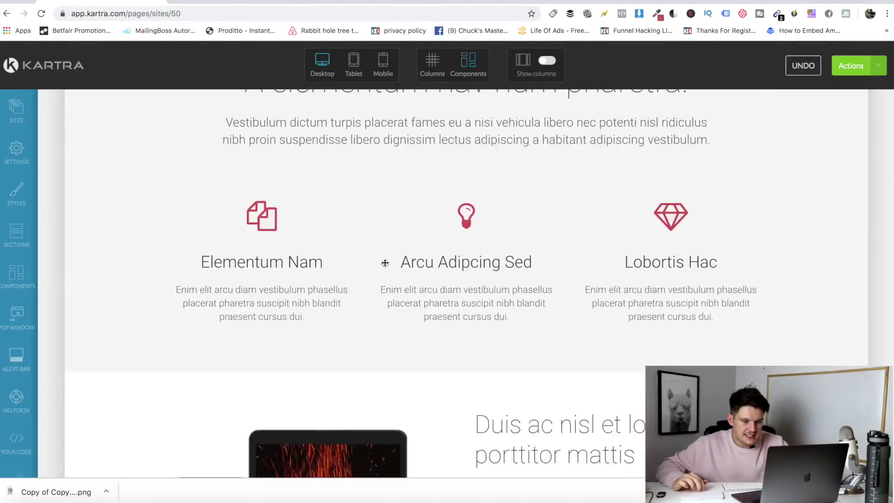
pyautogui.scroll(-20, 386, 261)
# Replace the phone placeholder image in the dark features section with the Liga Biegowa runner screenshot, apply it, and close the configuration
pyautogui.scroll(4, 509, 257)
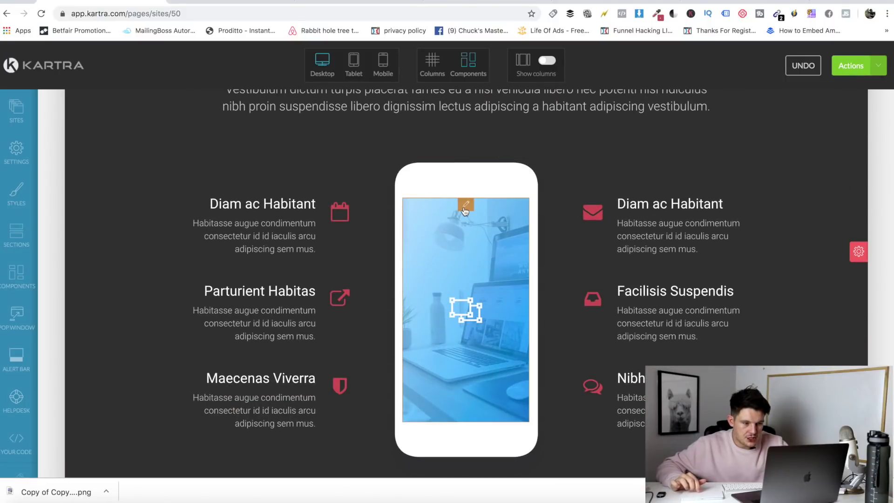
pyautogui.click(465, 205)
pyautogui.click(145, 144)
pyautogui.click(207, 258)
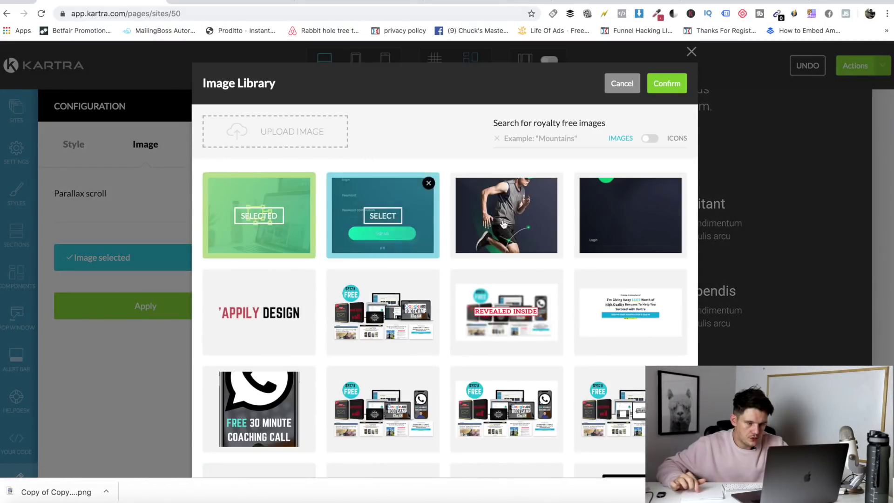
pyautogui.click(493, 219)
pyautogui.click(672, 82)
pyautogui.click(203, 310)
pyautogui.click(231, 108)
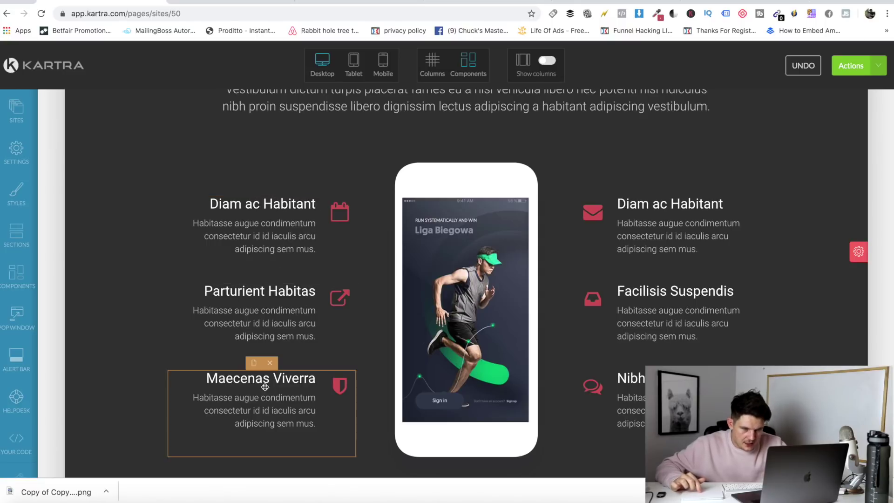
# Delete the brown "Elementum pharetra." photo gallery block below the features section
pyautogui.scroll(-6, 641, 286)
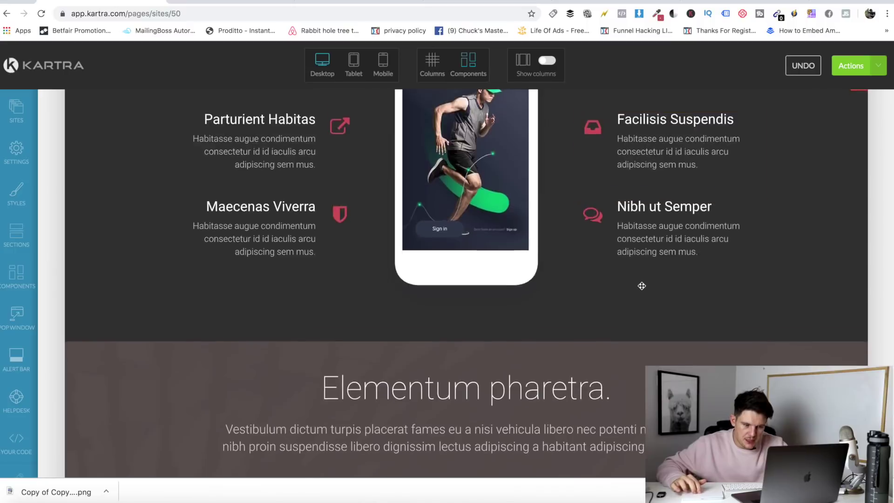
pyautogui.scroll(-4, 642, 285)
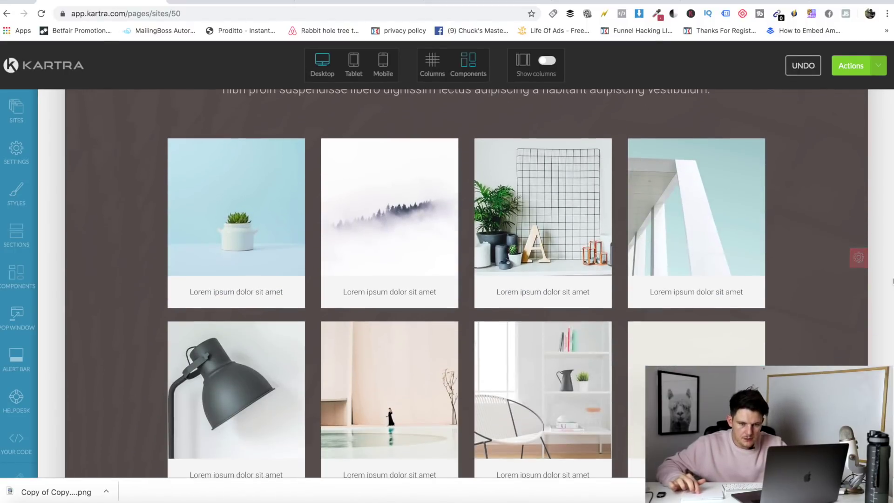
pyautogui.moveTo(858, 261)
pyautogui.click(856, 321)
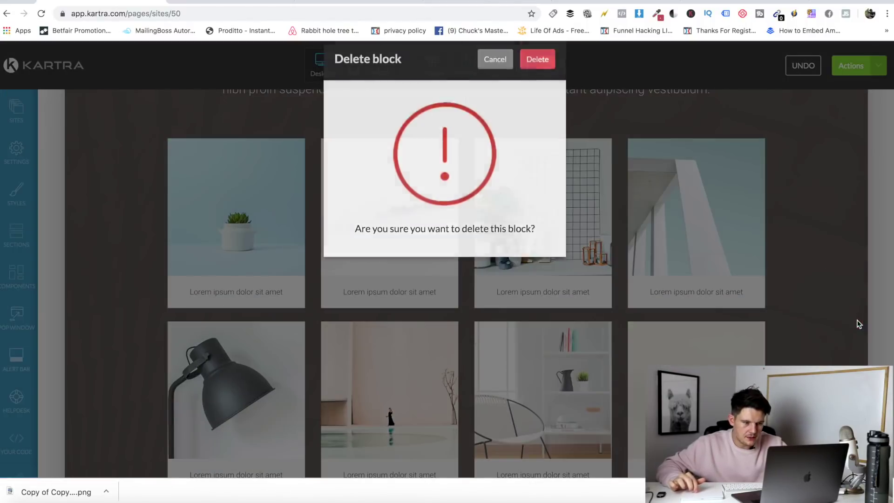
pyautogui.click(538, 84)
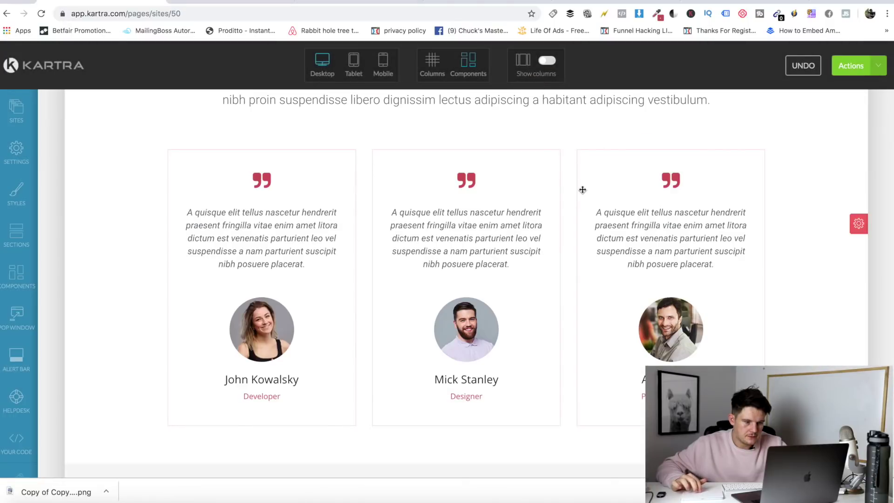
# Switch to the Fiverr mockup gig, close its image preview, and copy the second review's text from "worked quickly" to its end
pyautogui.scroll(3, 582, 190)
pyautogui.scroll(-2, 565, 212)
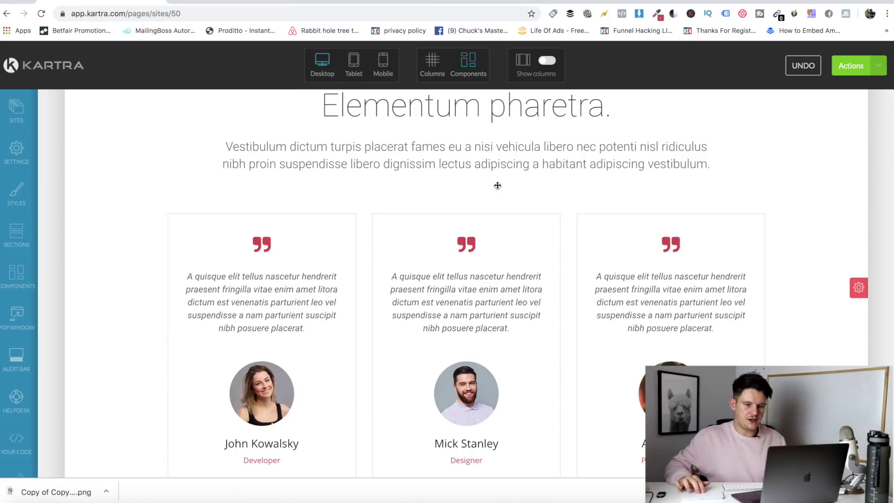
pyautogui.scroll(-5, 497, 186)
pyautogui.scroll(4, 495, 186)
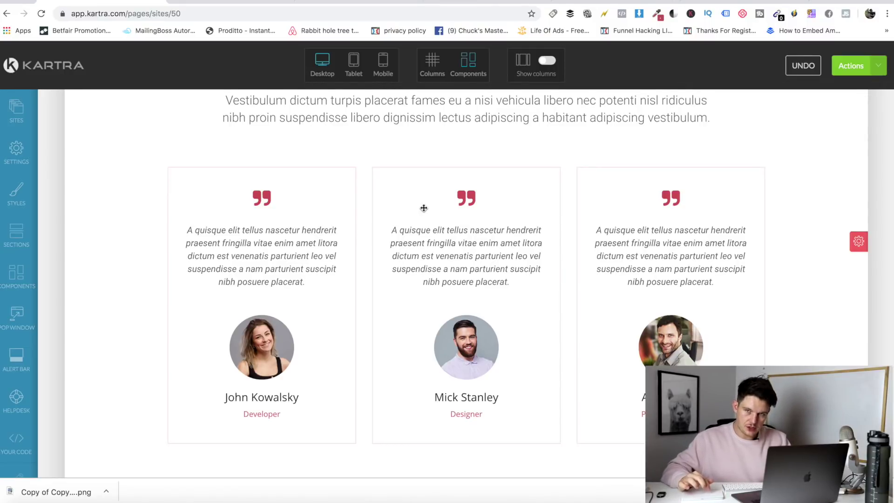
pyautogui.click(359, 2)
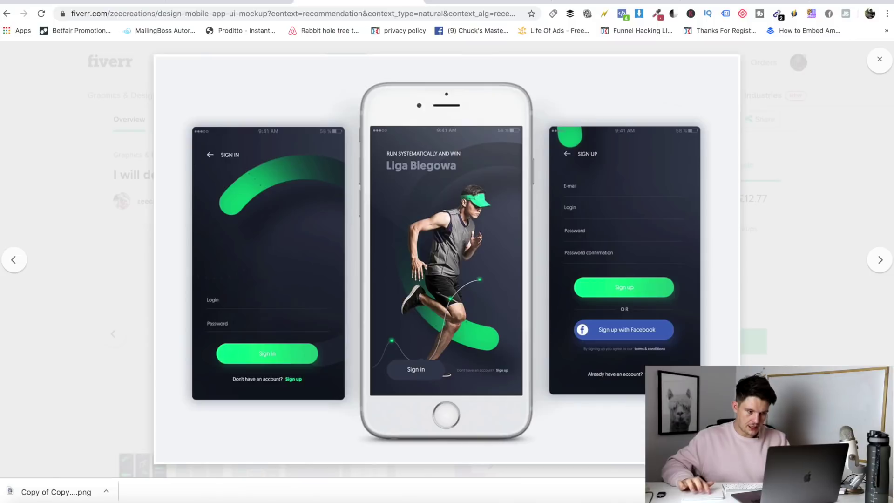
pyautogui.click(880, 59)
pyautogui.scroll(-15, 226, 179)
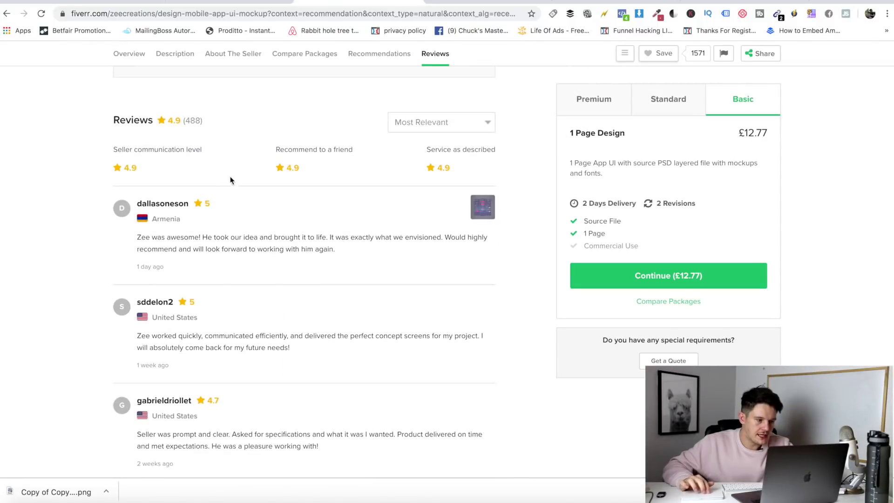
pyautogui.scroll(-2, 222, 275)
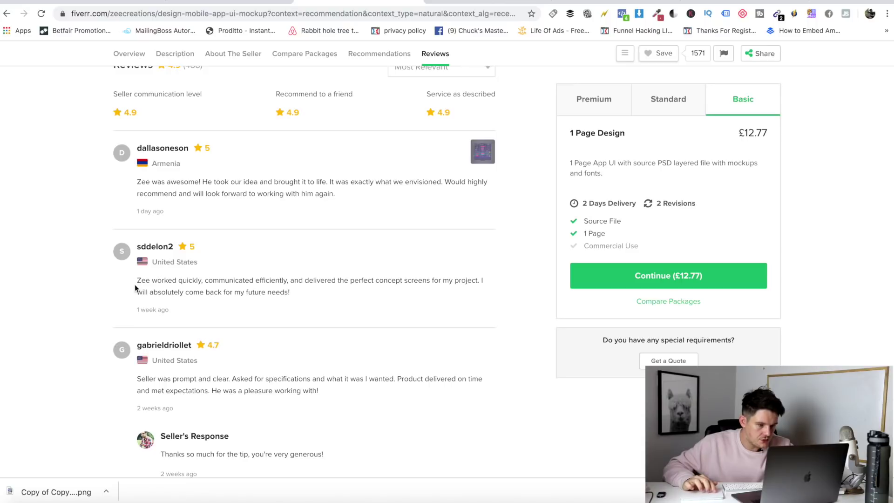
pyautogui.moveTo(159, 280); pyautogui.dragTo(228, 280)
pyautogui.click(228, 281)
pyautogui.moveTo(154, 280); pyautogui.dragTo(429, 289)
pyautogui.press('super+c')
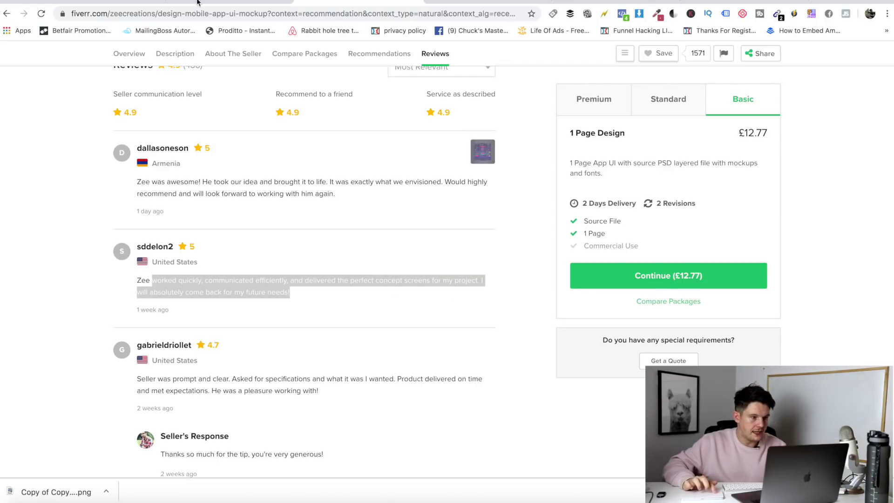
# Replace the first testimonial's placeholder quote on the Kartra page with the copied Fiverr review text
pyautogui.hotkey('ctrl', 'Tab')
pyautogui.click(278, 217)
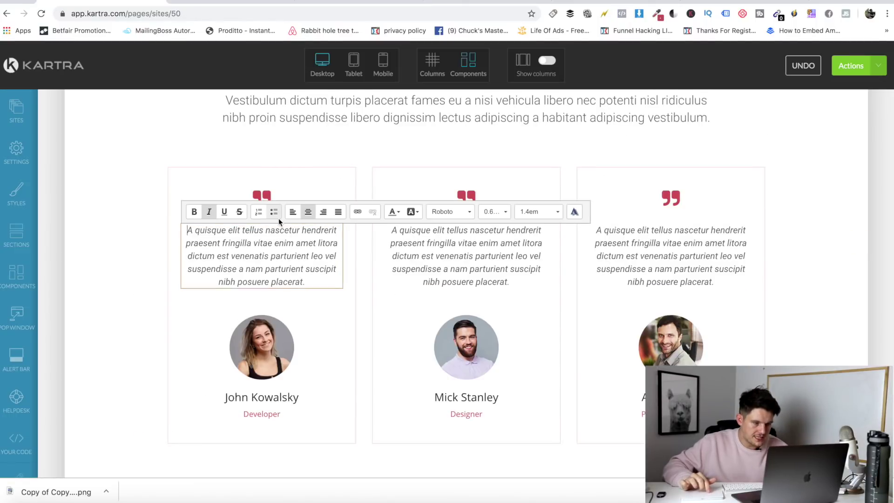
pyautogui.moveTo(307, 281); pyautogui.dragTo(185, 230)
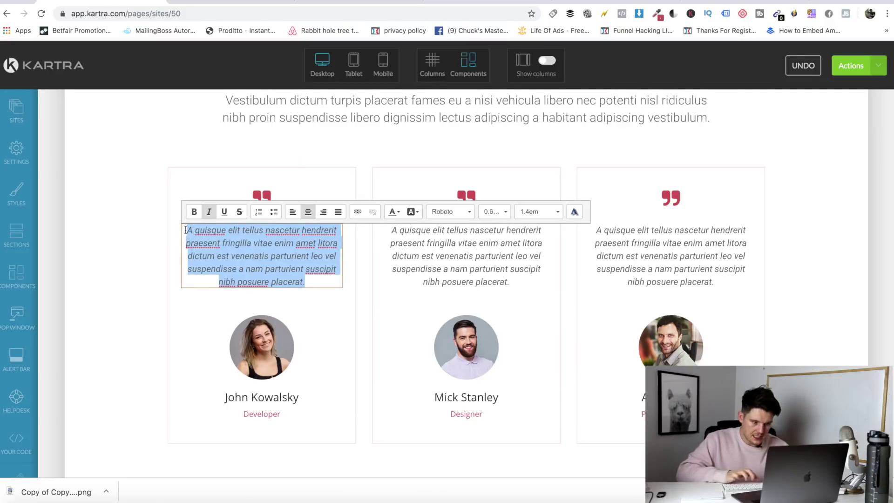
pyautogui.press('super+v')
pyautogui.click(128, 243)
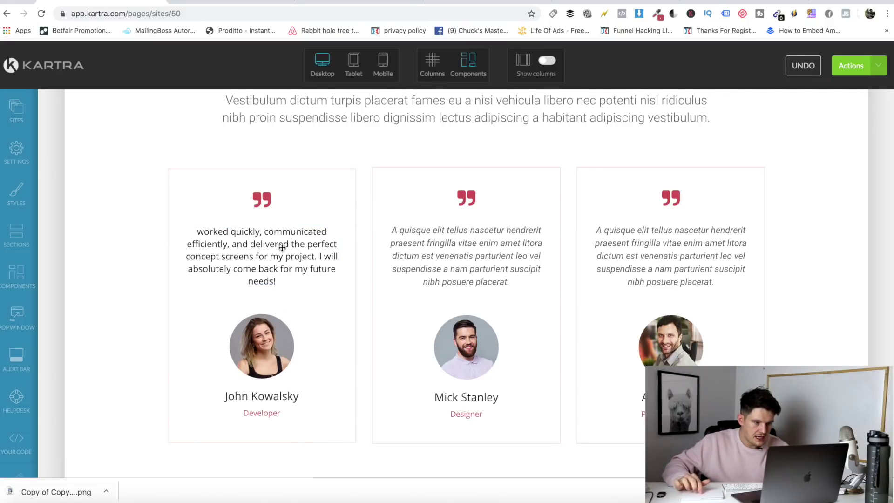
pyautogui.scroll(-3, 268, 361)
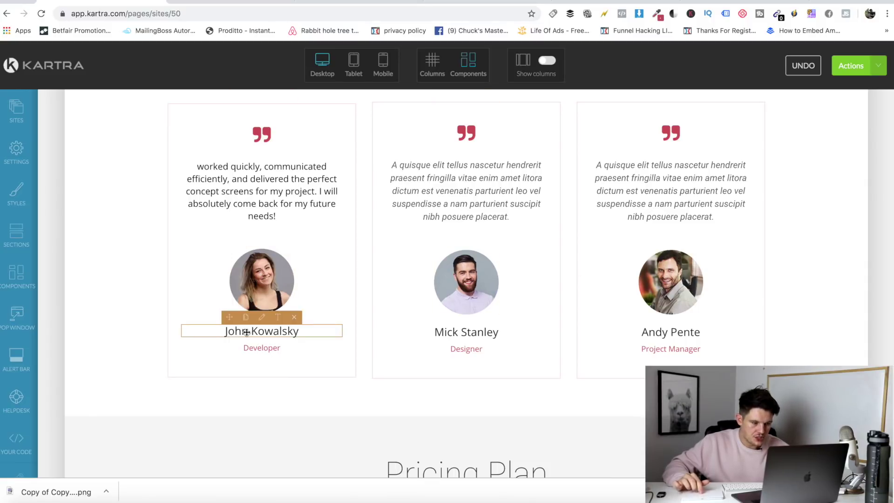
pyautogui.click(279, 326)
pyautogui.tripleClick(279, 329)
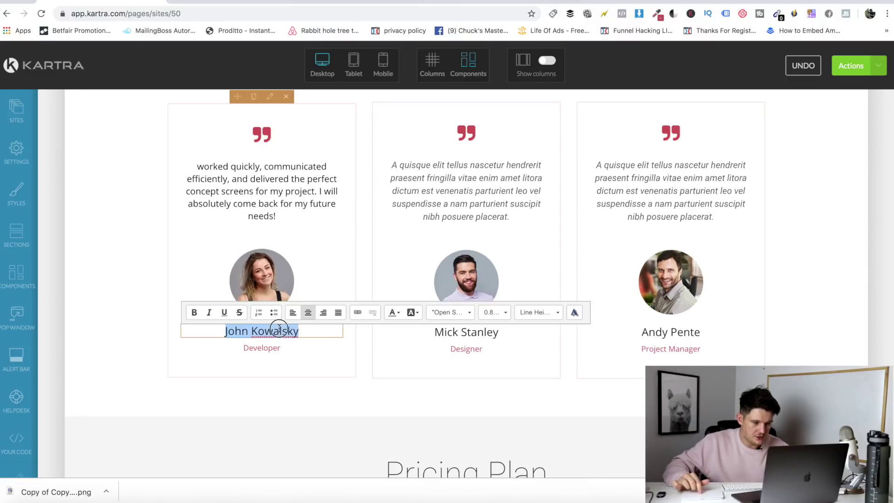
pyautogui.click(359, 355)
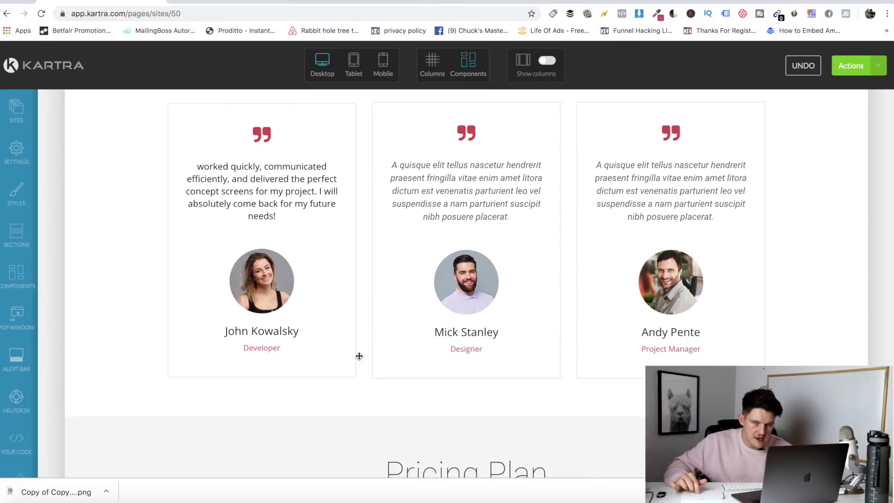
# Review the page's remaining sections, including the special offer, device mockups, and testimonials
pyautogui.scroll(-5, 325, 363)
pyautogui.scroll(3, 324, 363)
pyautogui.scroll(-2, 325, 363)
pyautogui.scroll(-20, 325, 363)
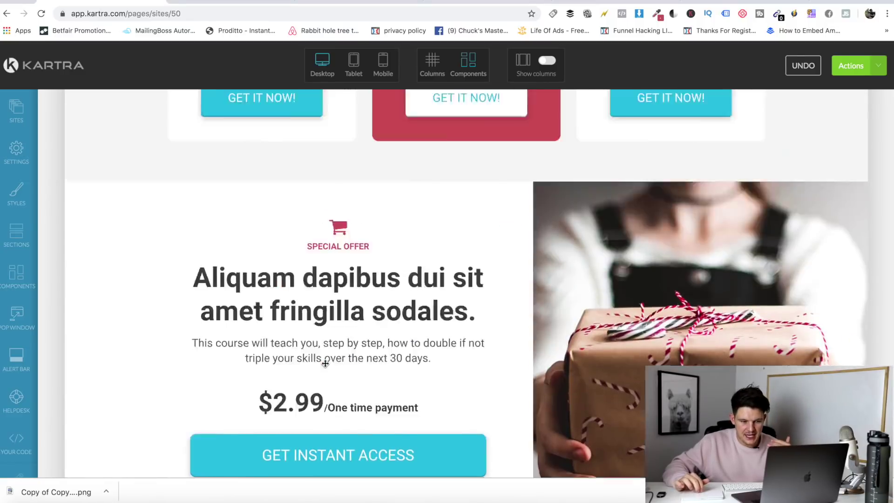
pyautogui.scroll(4, 325, 363)
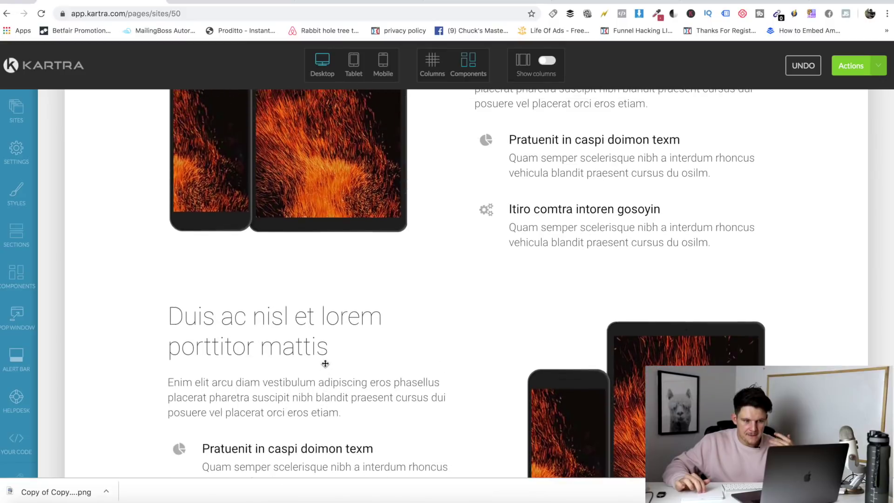
pyautogui.scroll(-10, 325, 363)
pyautogui.scroll(9, 325, 363)
pyautogui.scroll(12, 325, 364)
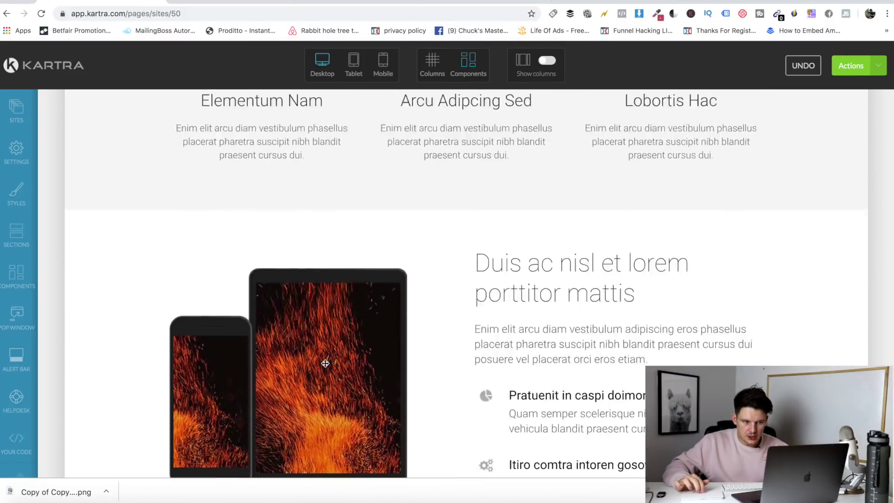
pyautogui.scroll(-20, 326, 366)
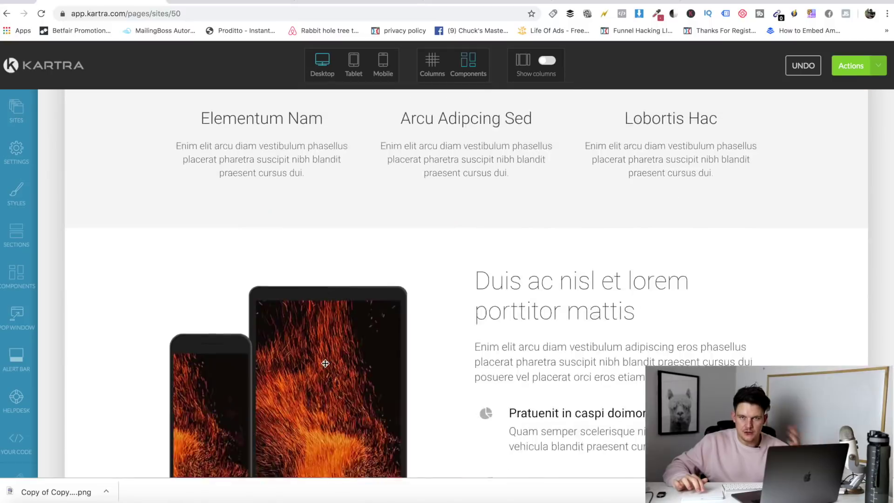
pyautogui.scroll(3, 325, 363)
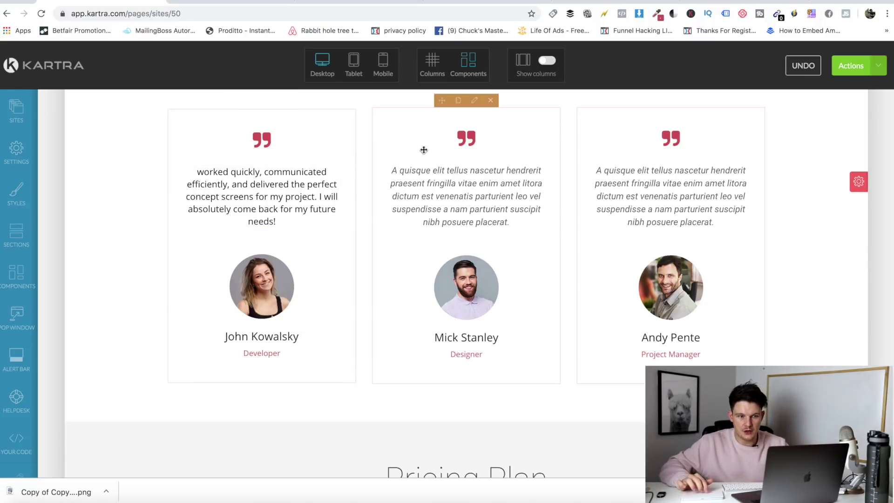
# Set the Basic plan's price in the Pricing Plan section to $97
pyautogui.scroll(-6, 484, 231)
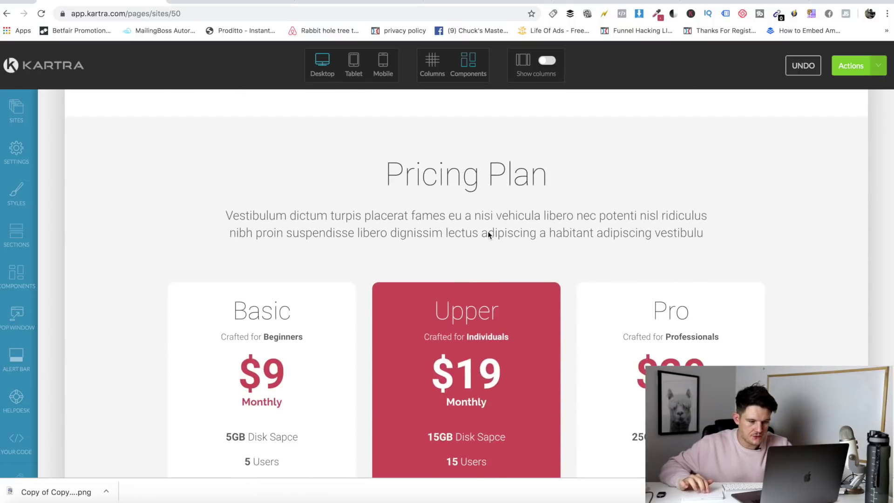
pyautogui.scroll(-3, 317, 219)
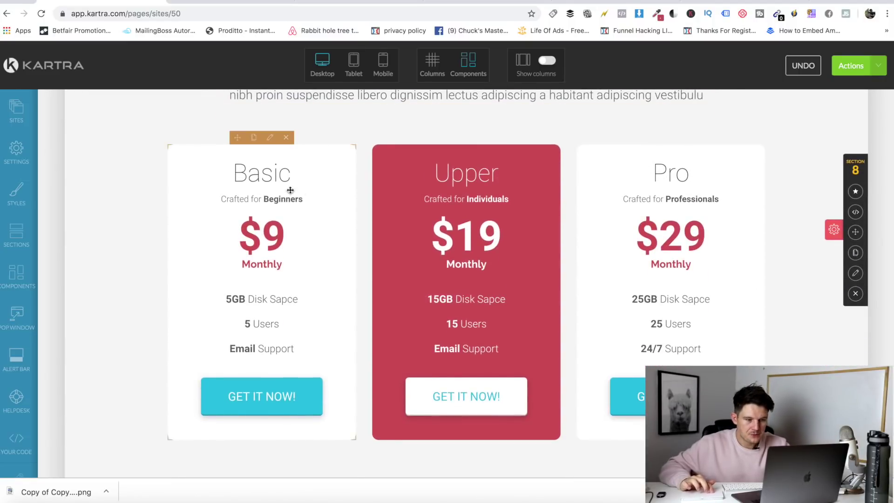
pyautogui.scroll(3, 603, 172)
pyautogui.scroll(-3, 618, 160)
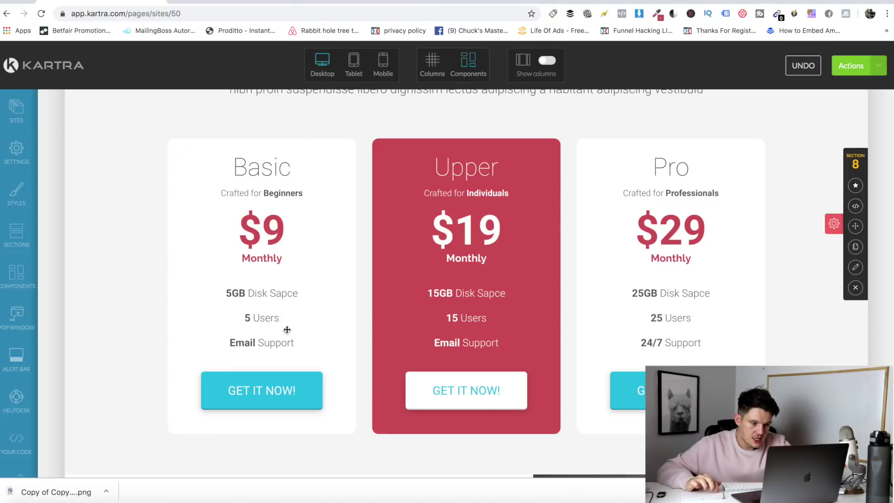
pyautogui.click(286, 222)
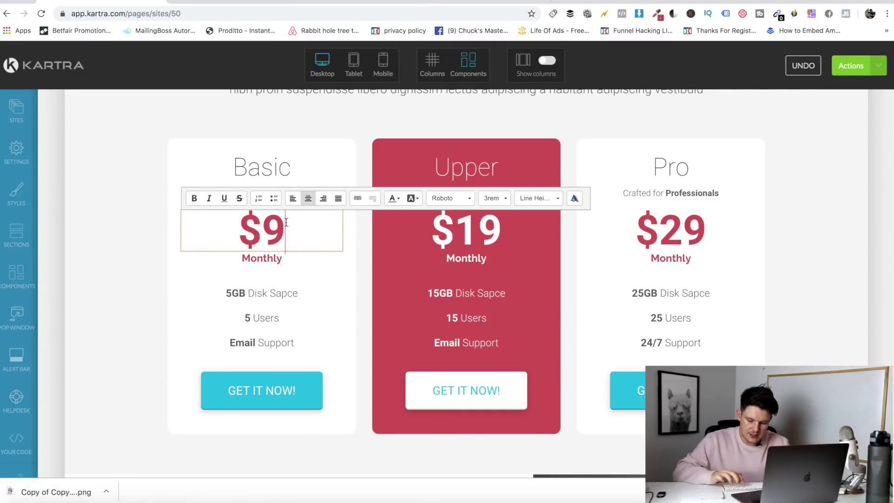
pyautogui.write('7')
pyautogui.click(128, 148)
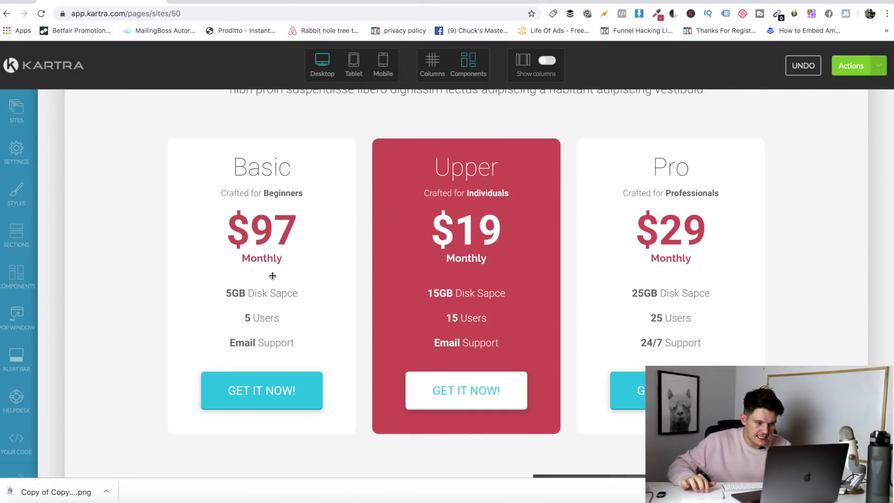
# Replace the Basic plan's disk space line with "1 Page Design"
pyautogui.click(297, 293)
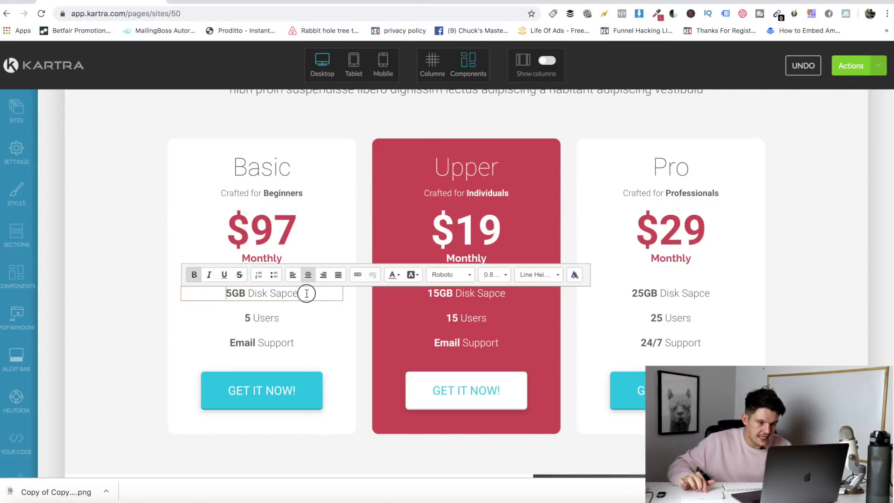
pyautogui.moveTo(299, 293); pyautogui.dragTo(225, 293)
pyautogui.write('1')
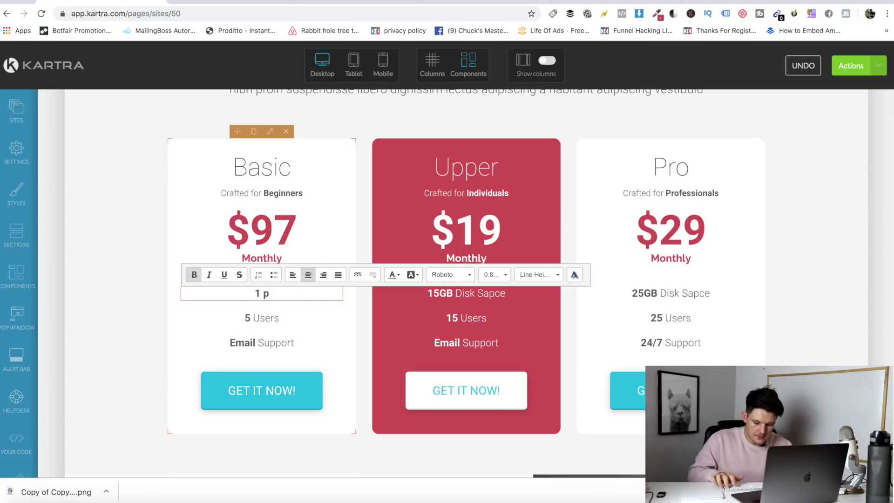
pyautogui.write(' Page Design')
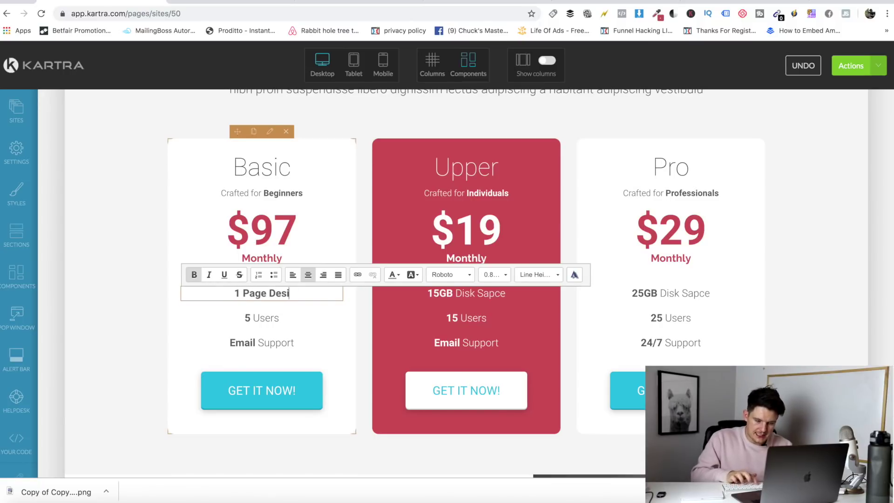
pyautogui.click(255, 319)
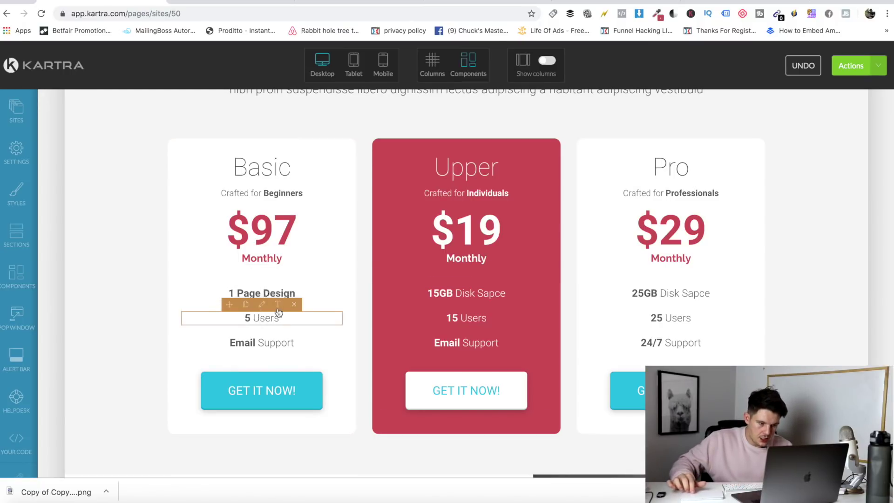
# Replace the Basic plan's "5 Users" line with "Source", checking the Fiverr gig's Basic package for its features
pyautogui.click(281, 317)
pyautogui.moveTo(281, 318); pyautogui.dragTo(243, 318)
pyautogui.hotkey('ctrl', 'Tab')
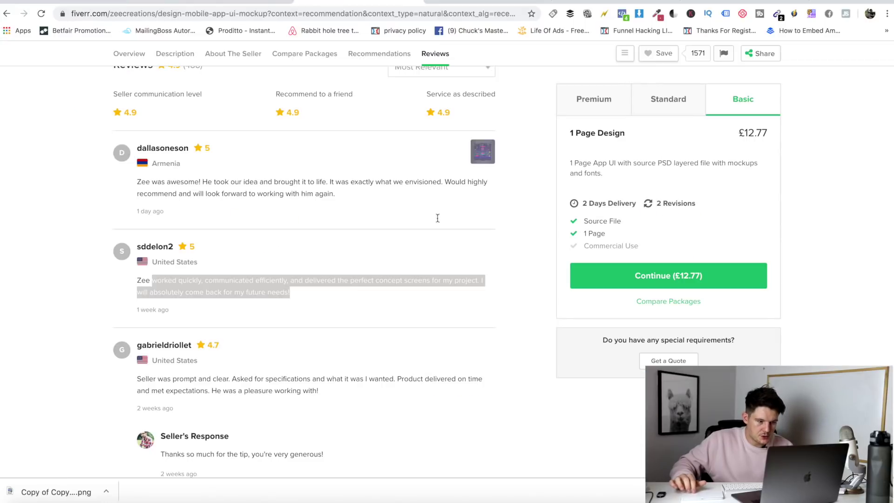
pyautogui.scroll(1, 485, 234)
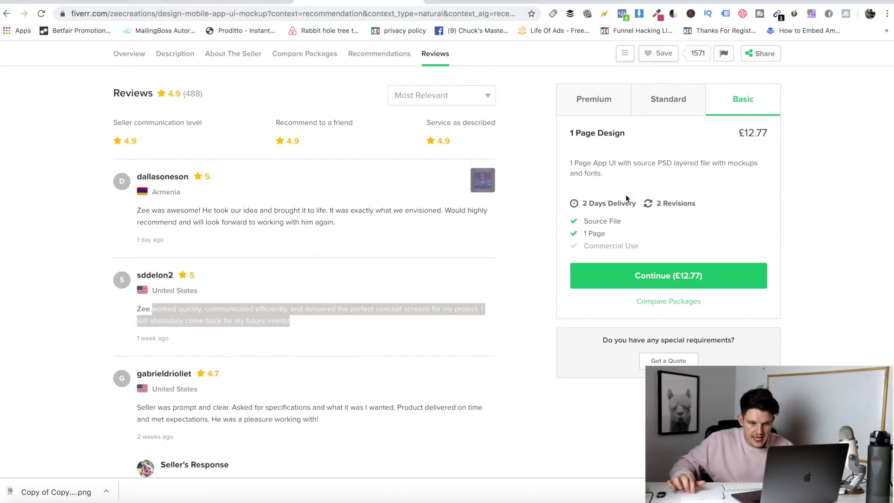
pyautogui.hotkey('ctrl', 'shift', 'Tab')
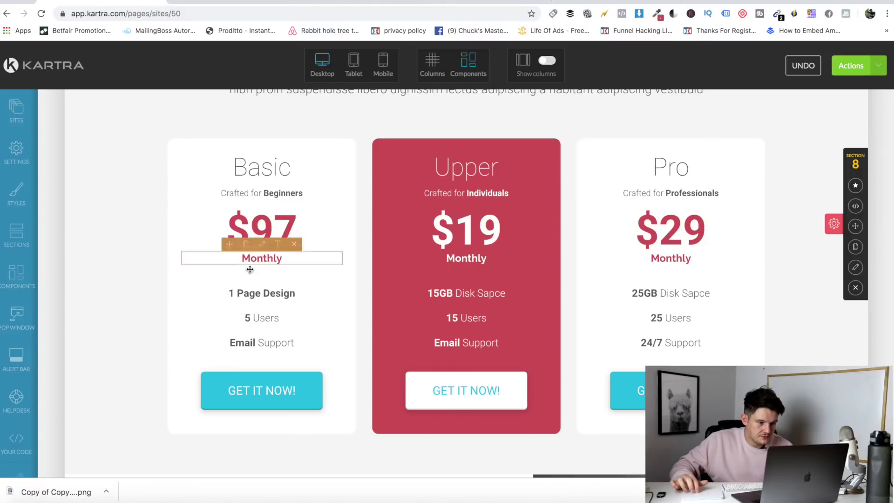
pyautogui.click(264, 321)
pyautogui.click(264, 321)
pyautogui.moveTo(279, 318); pyautogui.dragTo(243, 319)
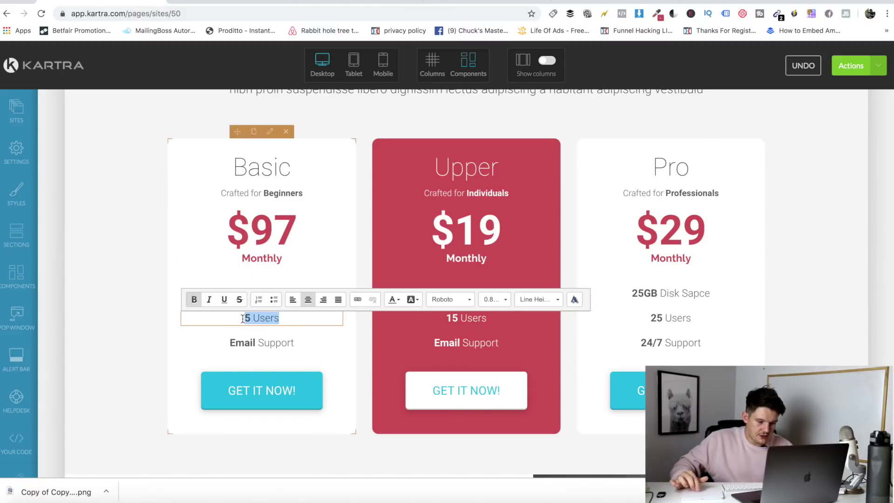
pyautogui.write('Source')
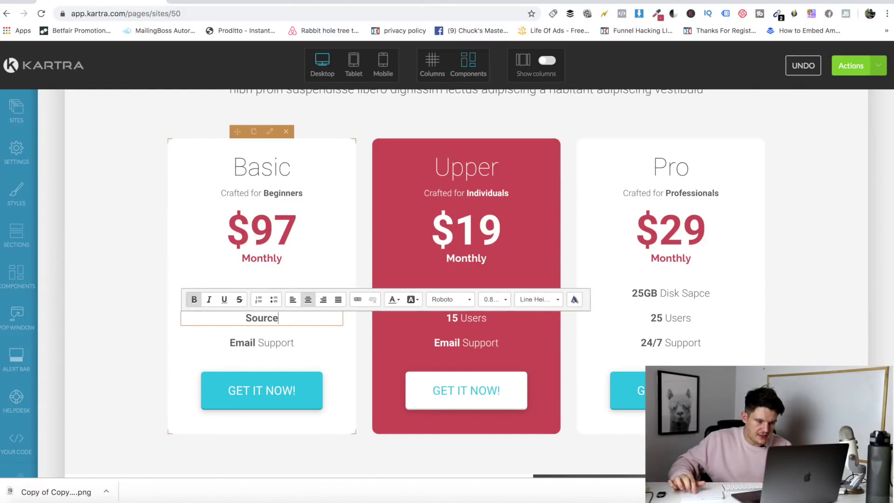
pyautogui.click(115, 316)
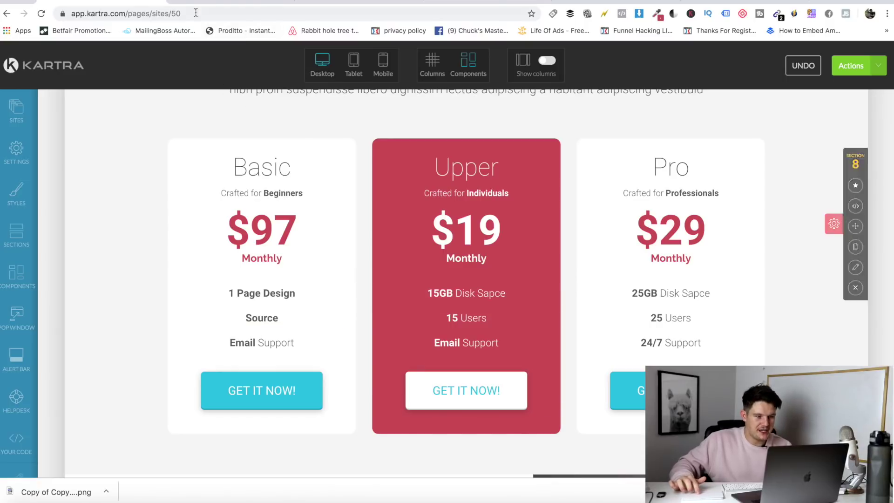
# Examine the Fiverr gig's package comparison, description, and gallery of mockup images for another feature to offer
pyautogui.click(211, 2)
pyautogui.click(342, 1)
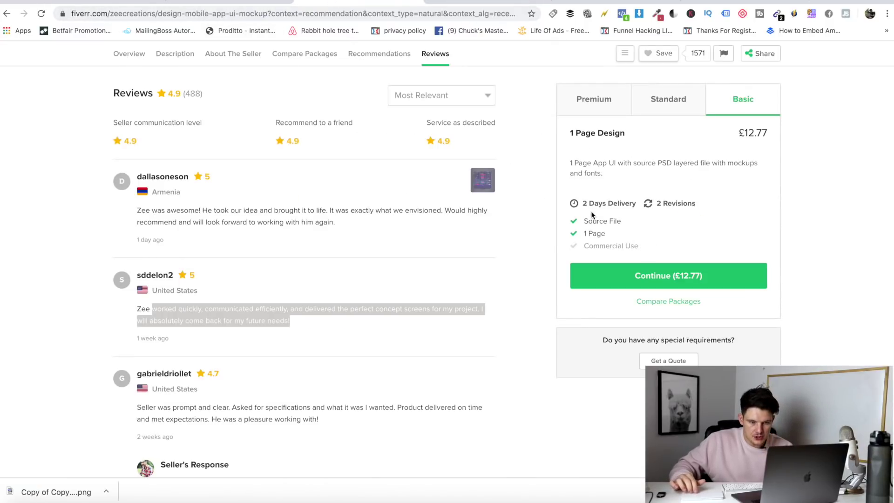
pyautogui.scroll(1, 591, 215)
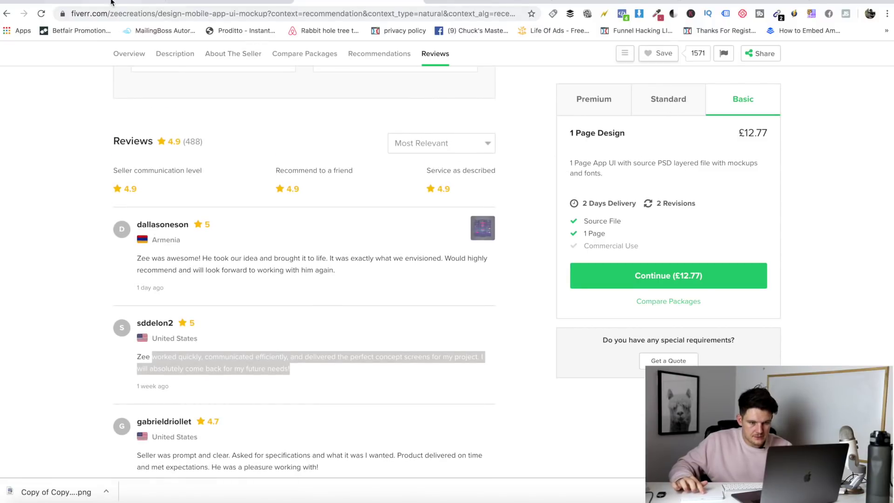
pyautogui.scroll(2, 527, 154)
pyautogui.scroll(15, 527, 152)
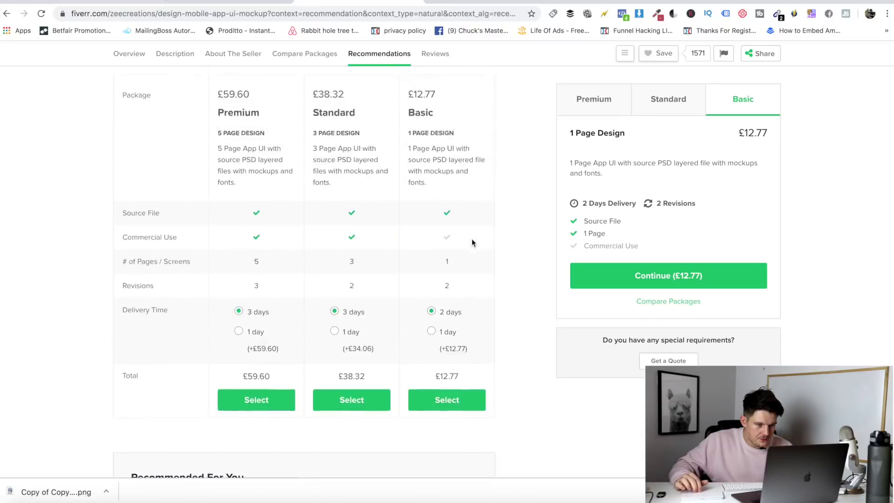
pyautogui.scroll(8, 472, 242)
pyautogui.scroll(-5, 473, 243)
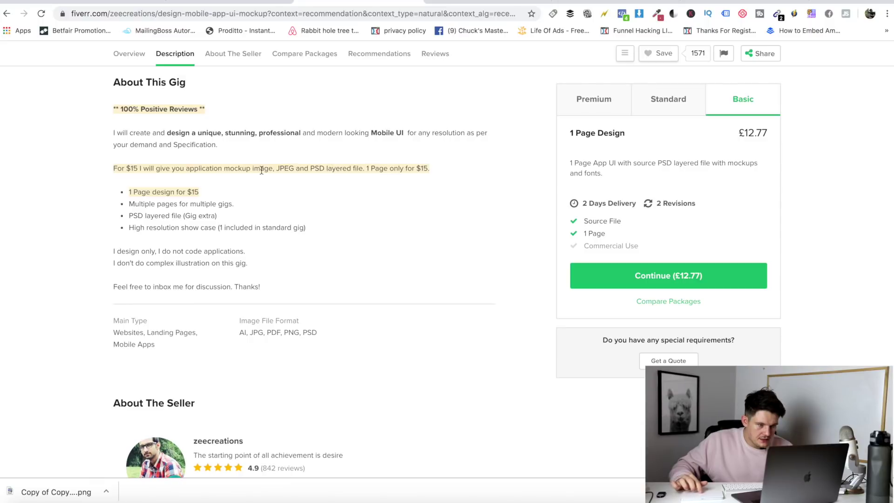
pyautogui.moveTo(235, 168); pyautogui.dragTo(279, 168)
pyautogui.scroll(8, 281, 167)
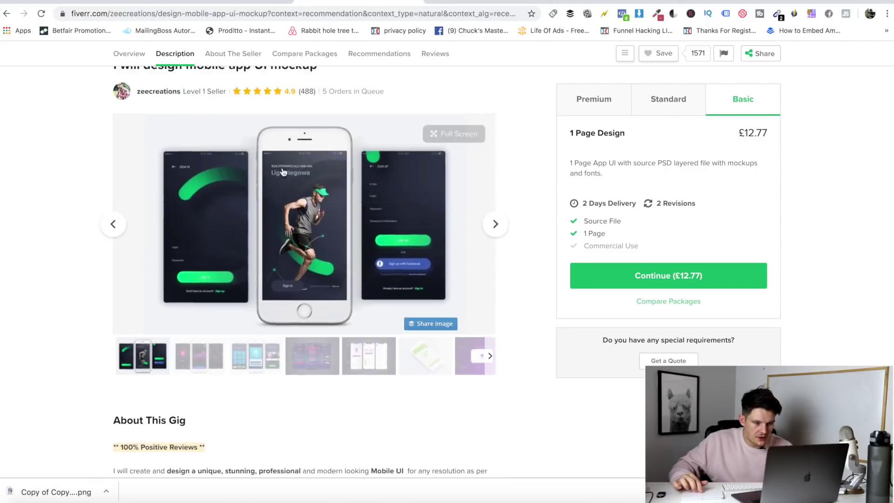
pyautogui.click(423, 370)
pyautogui.click(492, 371)
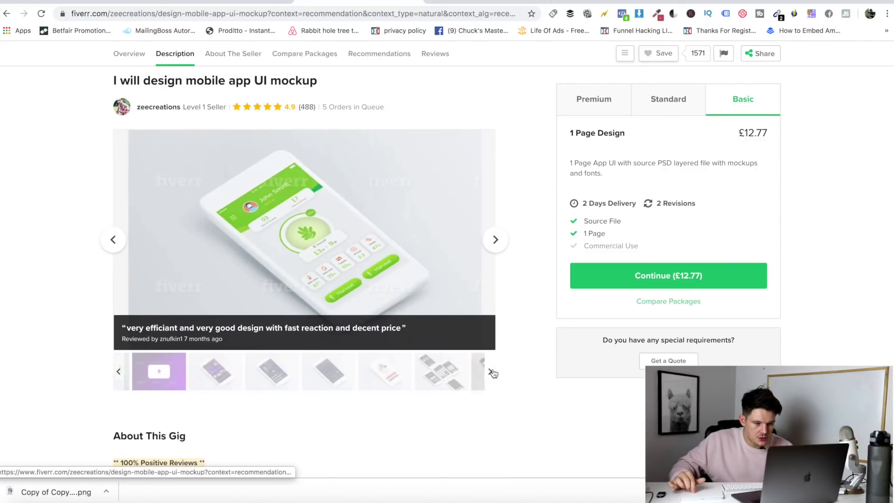
pyautogui.click(295, 371)
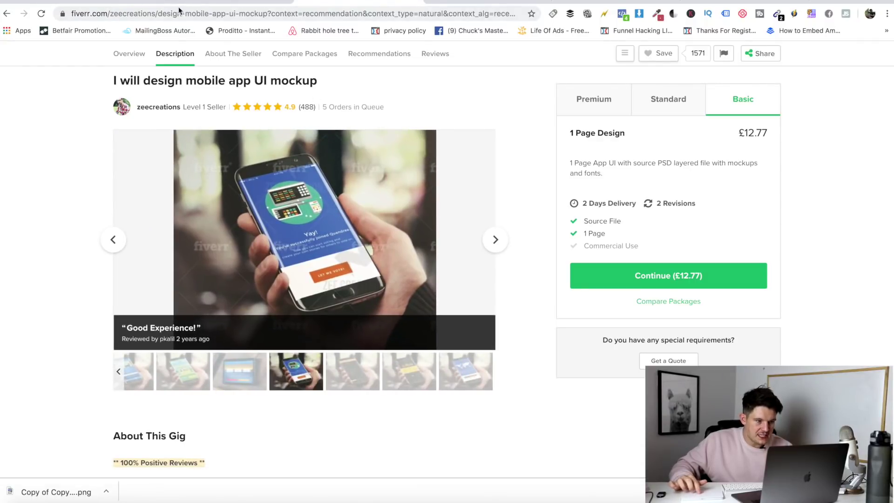
# Back on the Kartra page, replace the Basic plan's "Email Support" line with "Free Lifestyle Mockup"
pyautogui.click(227, 1)
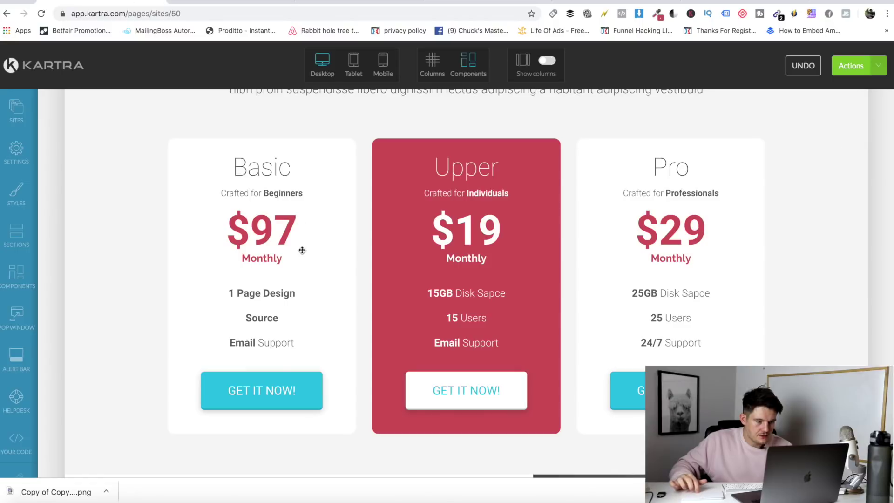
pyautogui.click(281, 342)
pyautogui.tripleClick(282, 342)
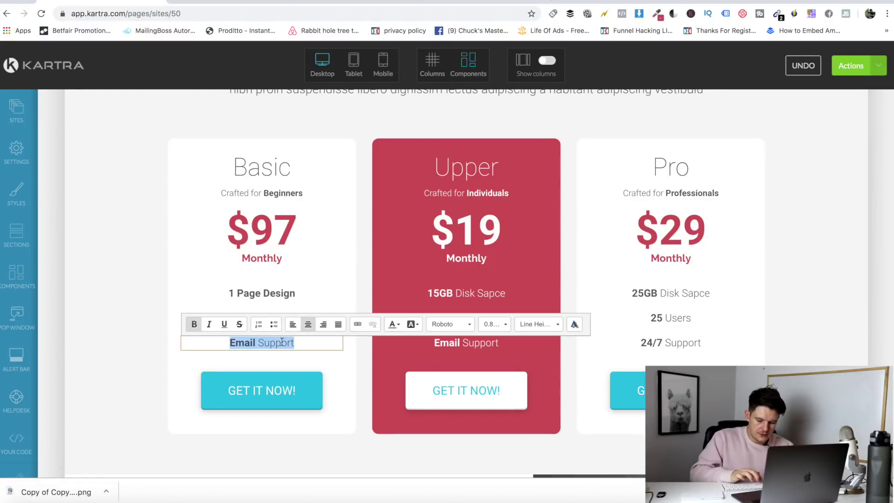
pyautogui.write('Free Life')
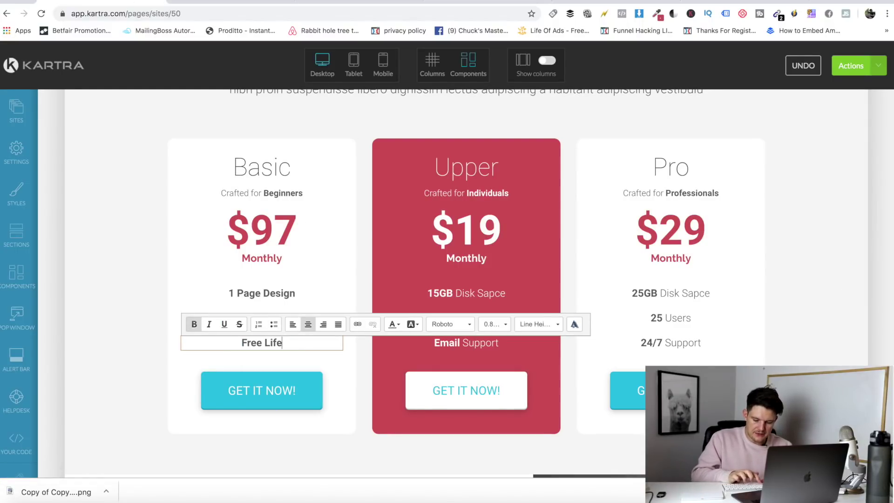
pyautogui.write('style M')
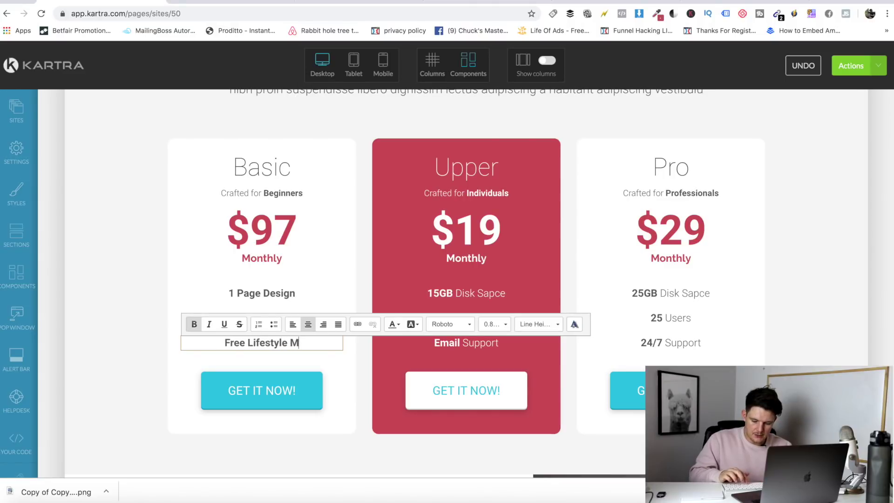
pyautogui.write('ockup')
pyautogui.click(93, 311)
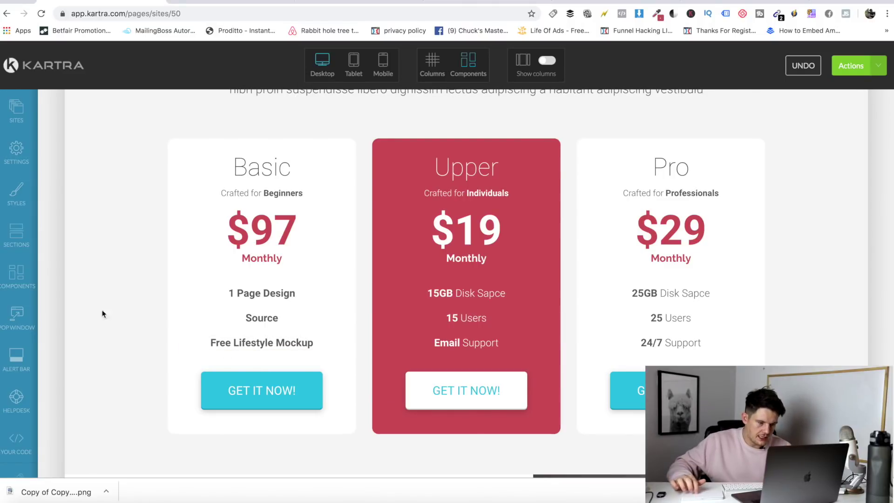
# Open the link options for the Basic plan's GET IT NOW! button
pyautogui.scroll(1, 256, 395)
pyautogui.moveTo(261, 421)
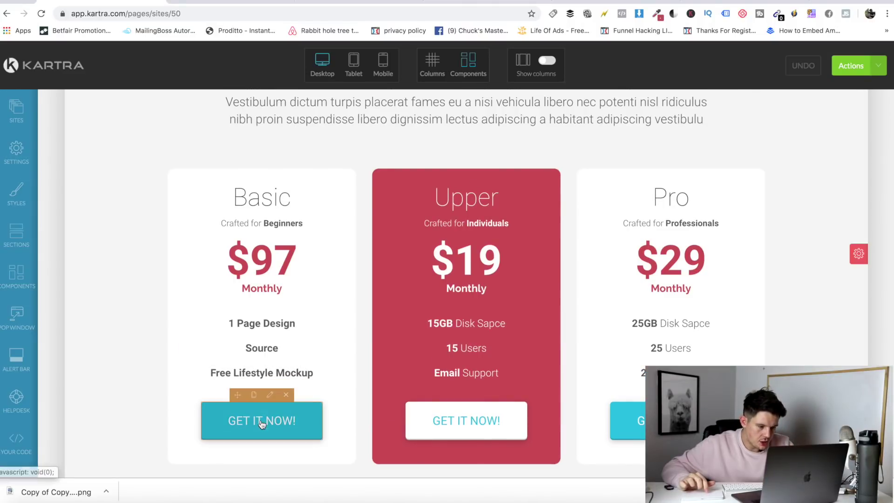
pyautogui.click(270, 395)
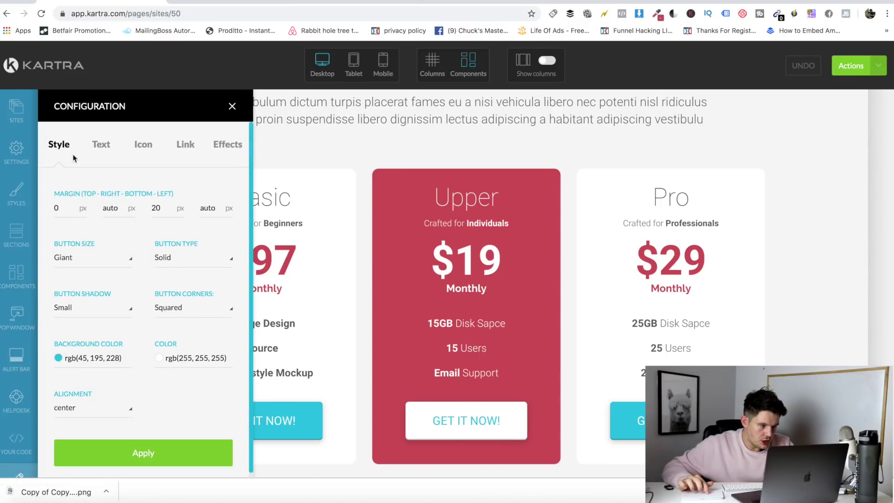
pyautogui.click(187, 145)
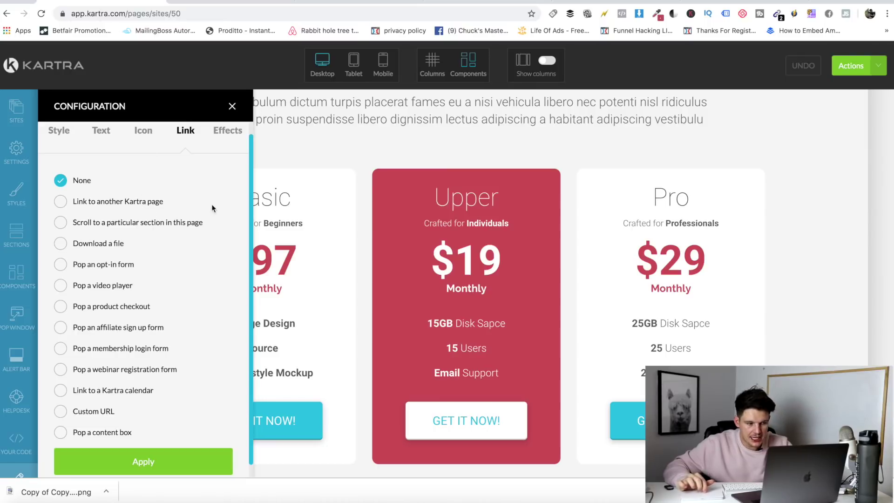
# Switch to The Creative Book Company site and review its packages under Our Services as a reference
pyautogui.click(231, 2)
pyautogui.scroll(5, 327, 221)
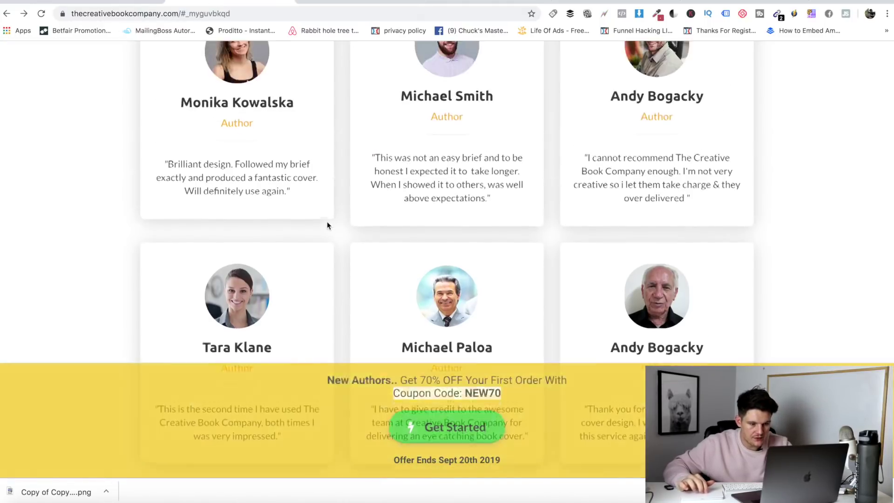
pyautogui.scroll(10, 327, 225)
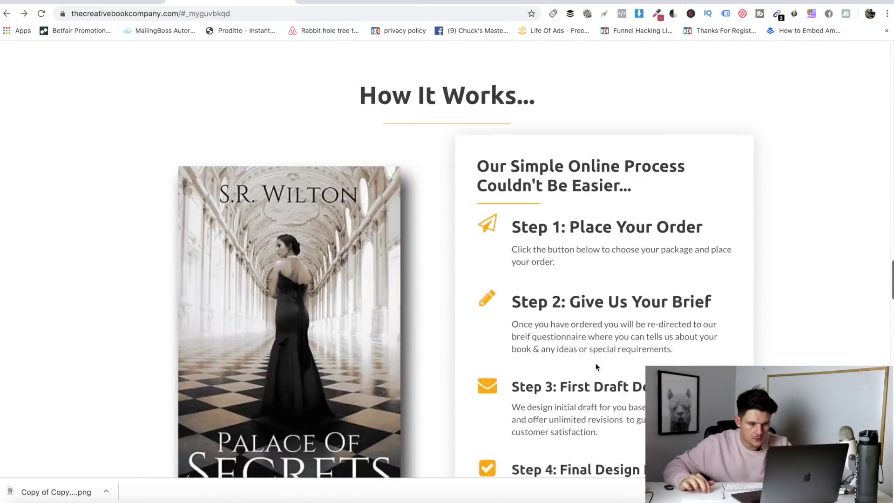
pyautogui.scroll(4, 596, 367)
pyautogui.scroll(-1, 499, 193)
pyautogui.click(498, 193)
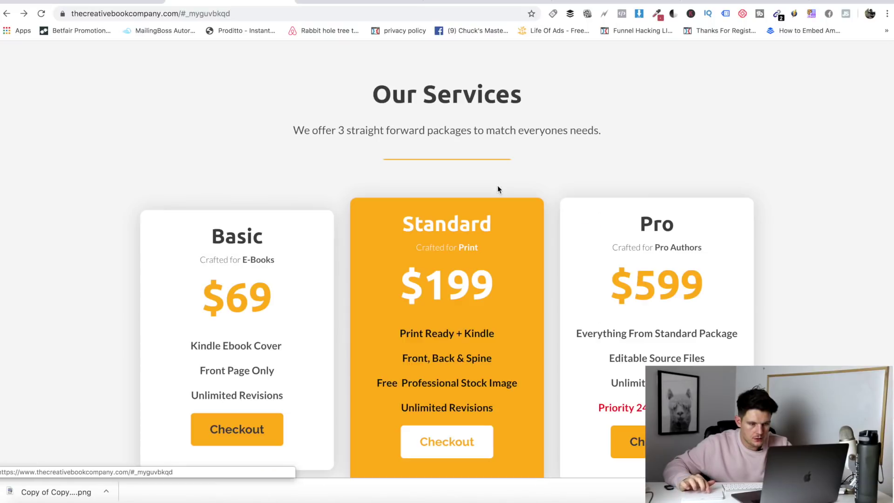
# Open the Basic package's checkout on the book company site and examine its billing form, package choices, and priority delivery offer
pyautogui.click(254, 355)
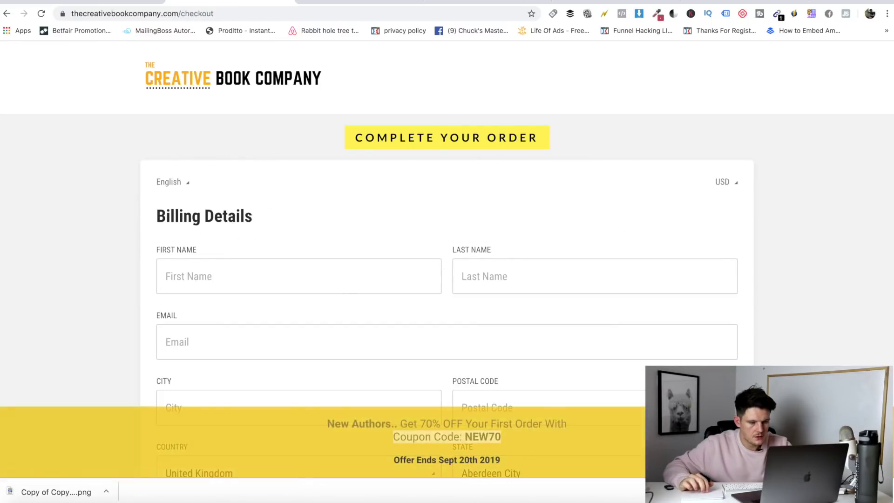
pyautogui.scroll(-7, 810, 284)
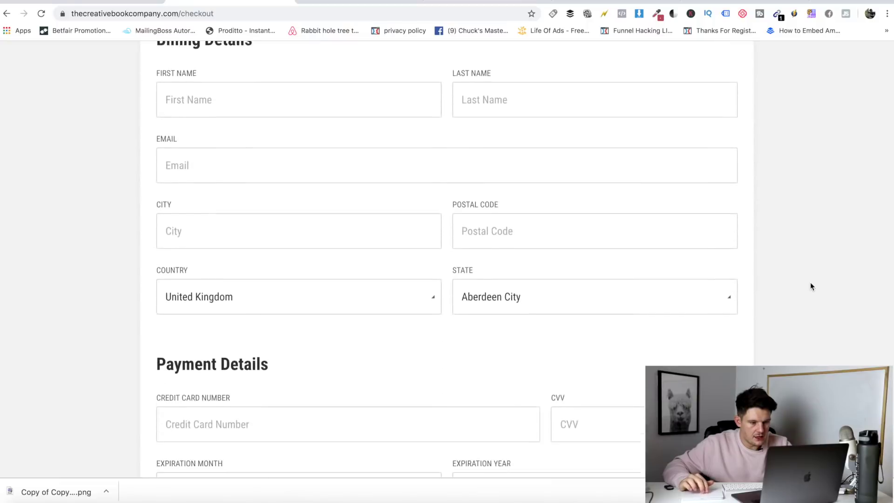
pyautogui.scroll(-5, 810, 286)
pyautogui.scroll(-2, 491, 262)
pyautogui.scroll(-5, 487, 241)
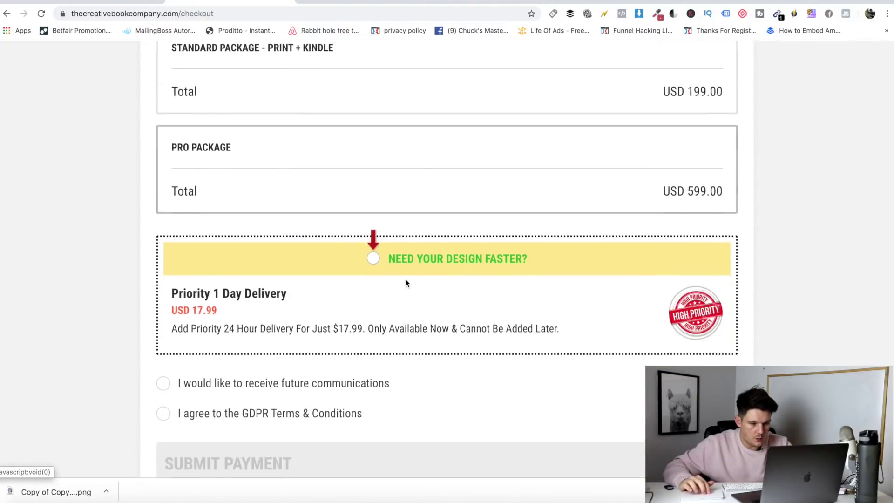
pyautogui.scroll(13, 604, 356)
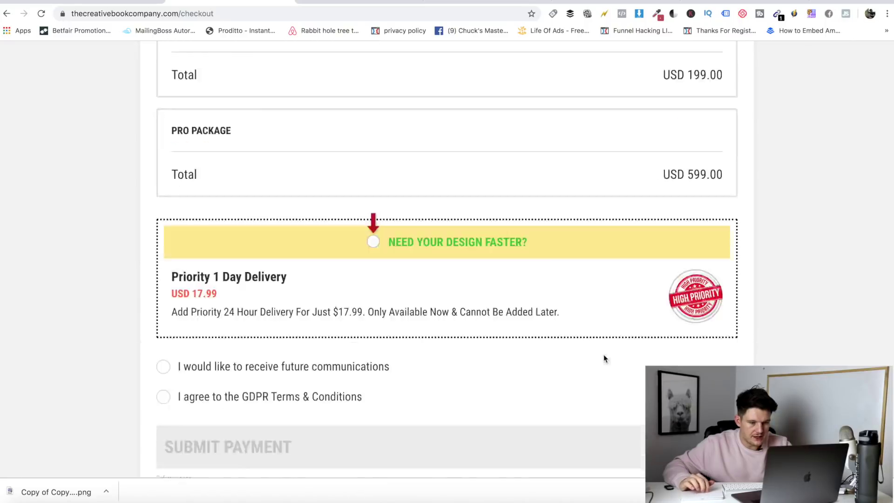
pyautogui.click(118, 2)
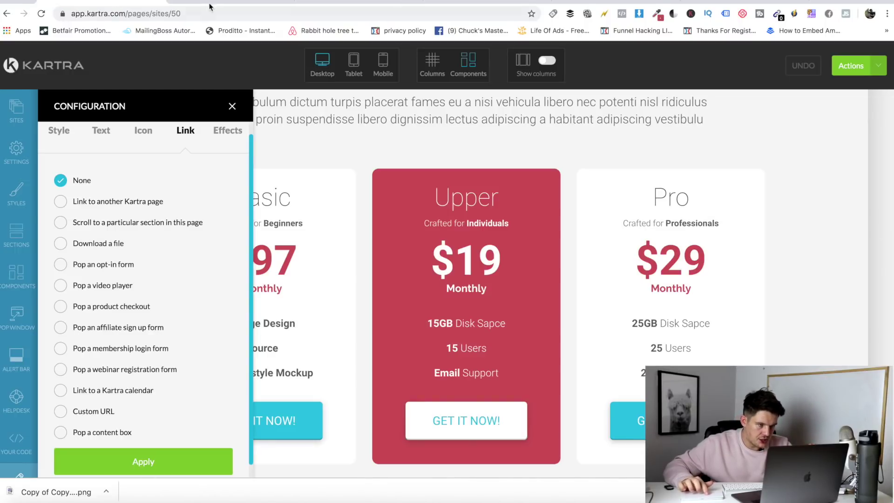
pyautogui.click(224, 2)
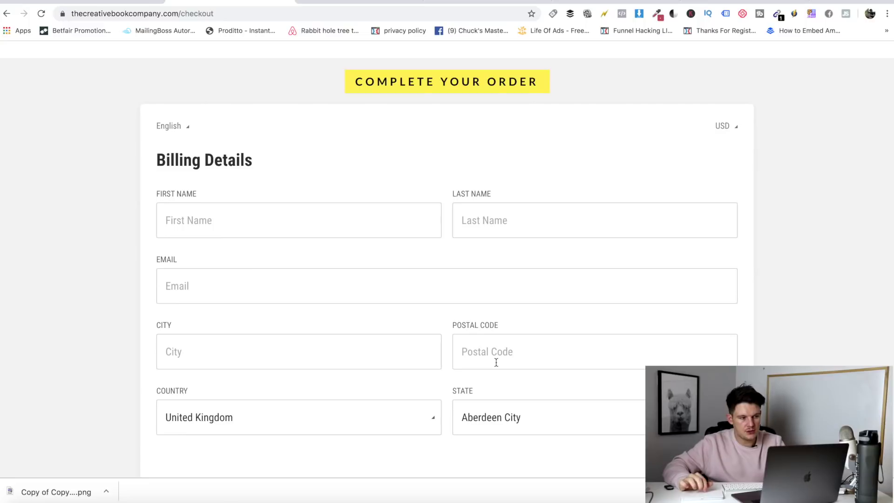
# Back on the Kartra page, set the Basic plan's button link to pop a product checkout using the App Design product funnel
pyautogui.click(121, 3)
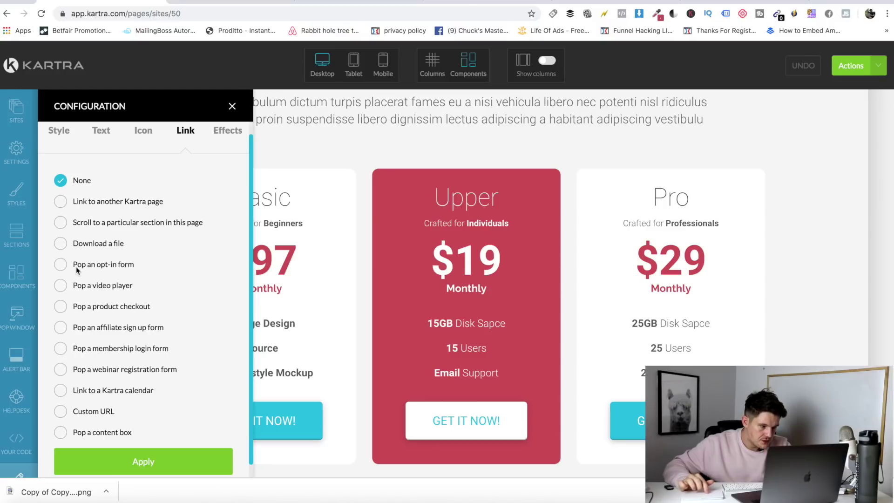
pyautogui.click(58, 308)
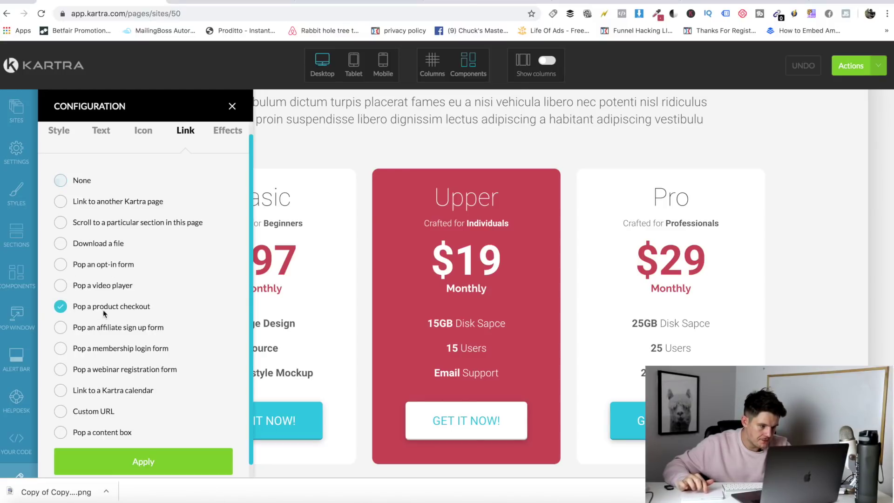
pyautogui.scroll(-4, 113, 311)
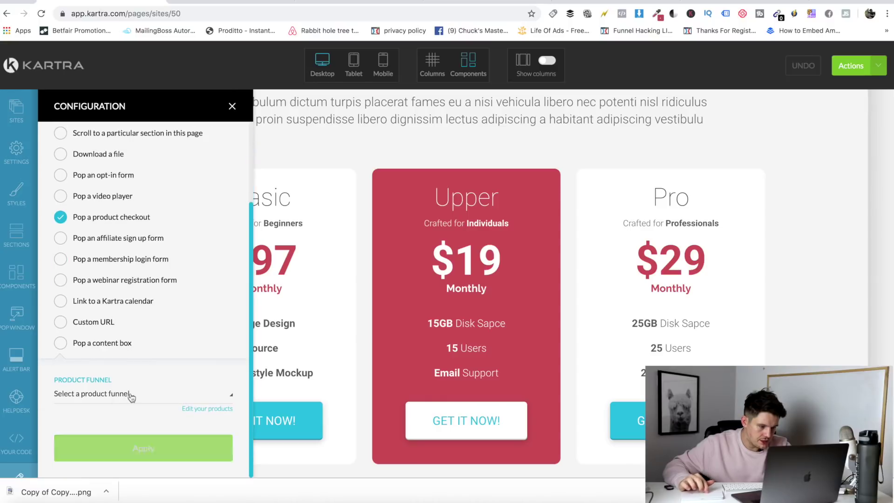
pyautogui.click(145, 400)
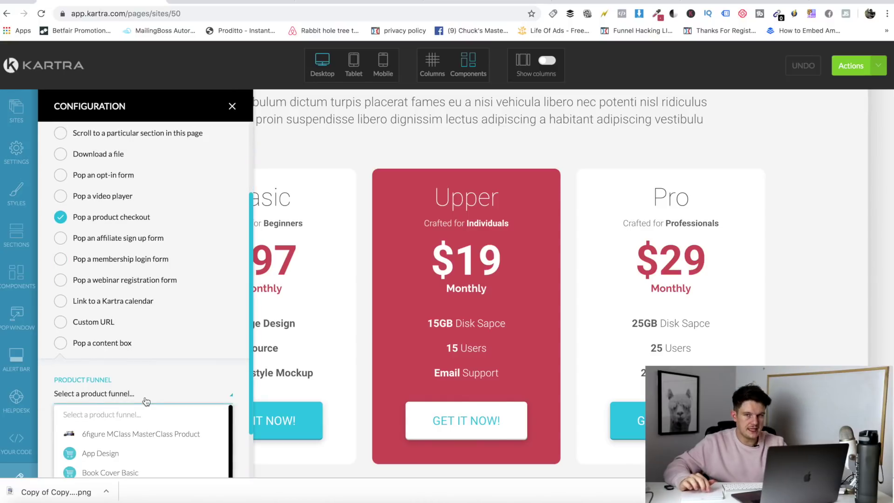
pyautogui.scroll(-3, 146, 402)
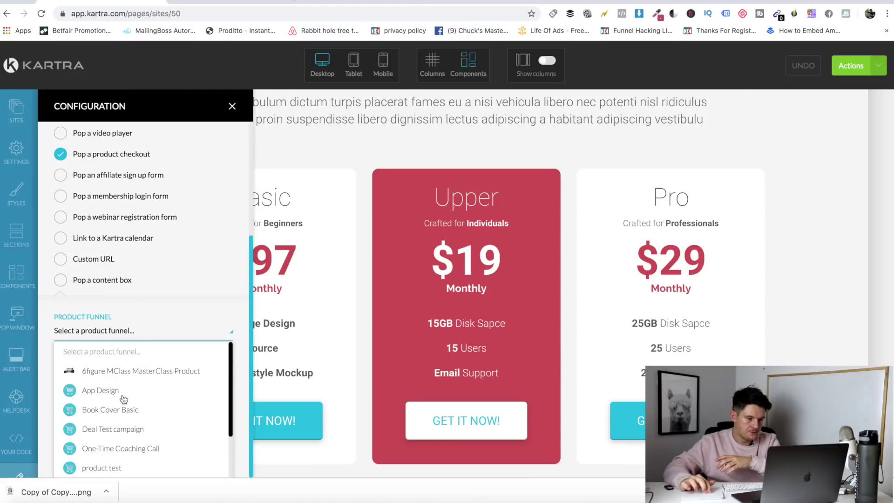
pyautogui.click(99, 394)
pyautogui.scroll(-2, 172, 429)
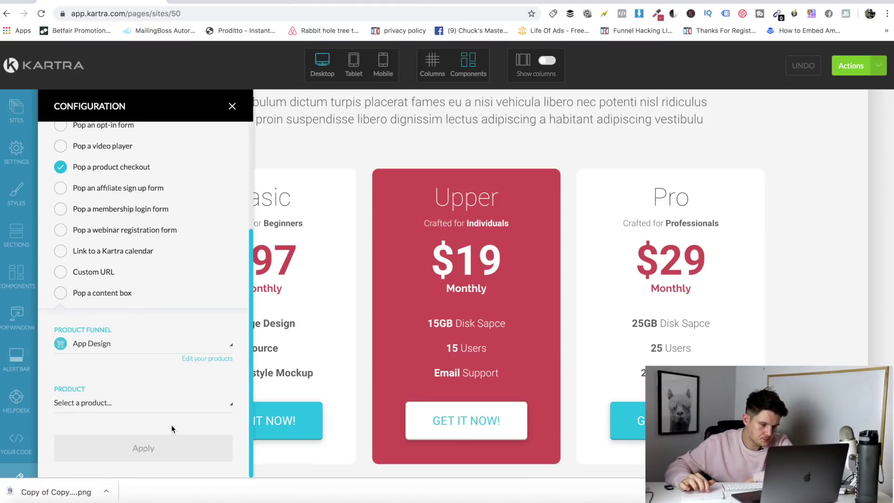
# Choose the App Design product with Price point 1 and use an overlay popup checkout form for the button
pyautogui.click(127, 409)
pyautogui.click(91, 444)
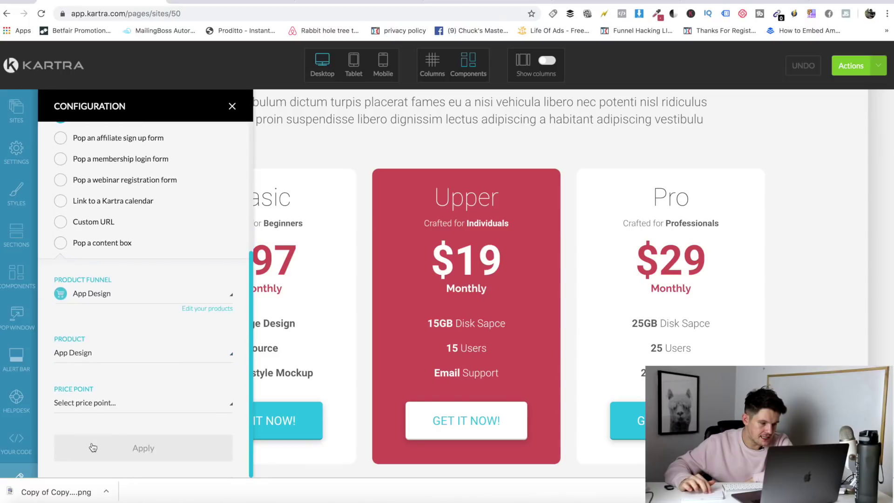
pyautogui.click(162, 405)
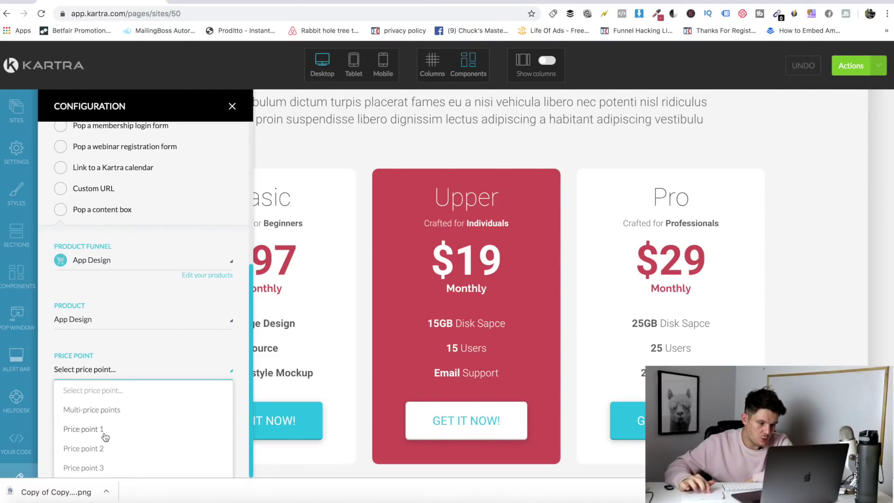
pyautogui.click(85, 428)
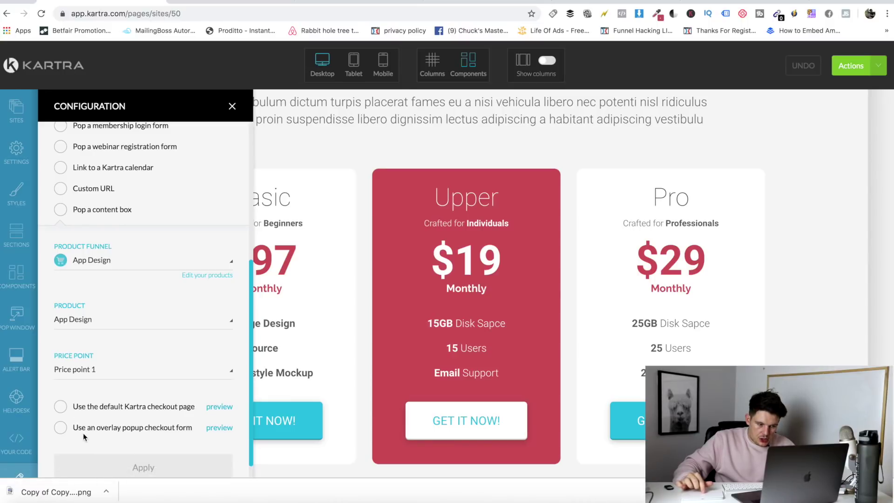
pyautogui.click(60, 428)
# Preview the overlay popup checkout through to its billing stage, and apply the Basic plan button's link settings
pyautogui.click(210, 428)
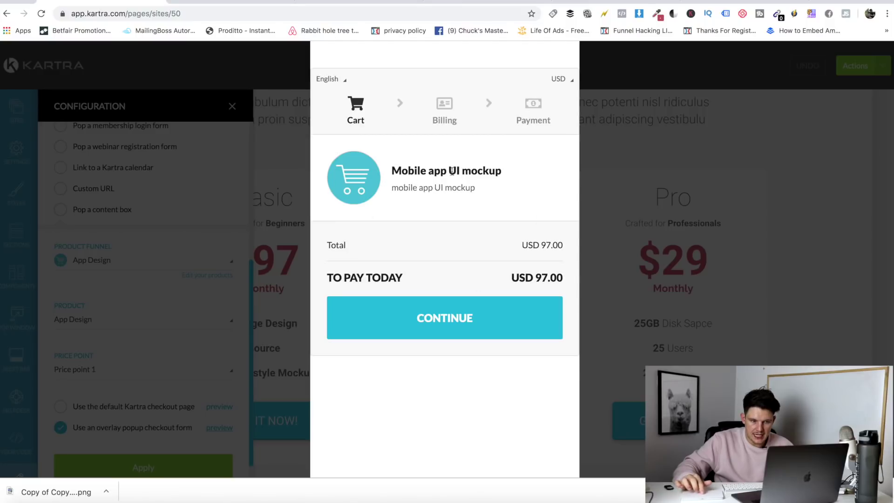
pyautogui.moveTo(449, 173); pyautogui.dragTo(516, 175)
pyautogui.click(489, 326)
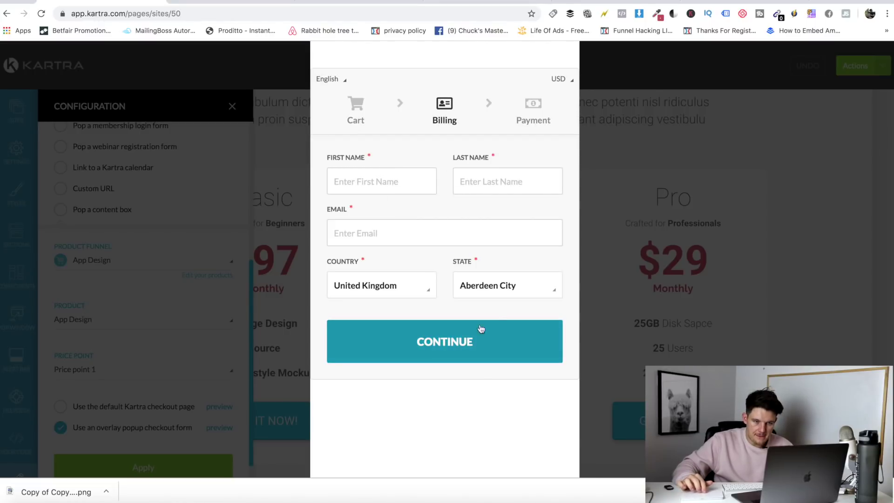
pyautogui.click(593, 199)
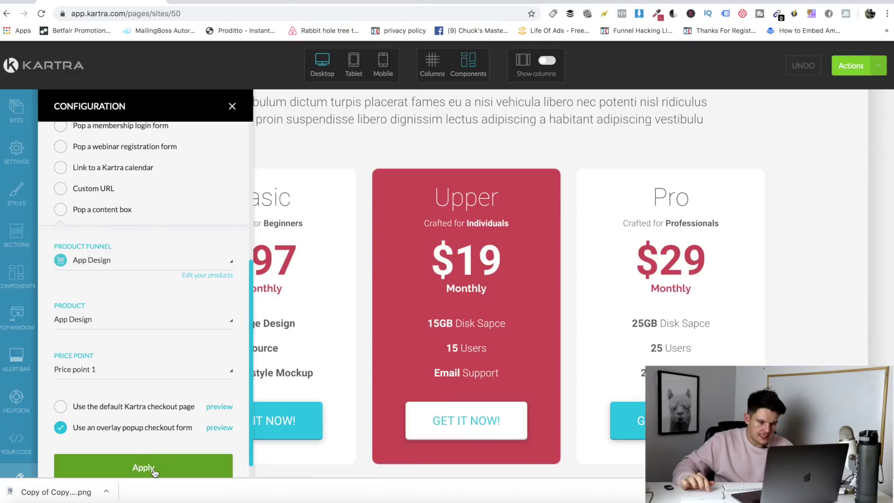
pyautogui.scroll(-1, 160, 433)
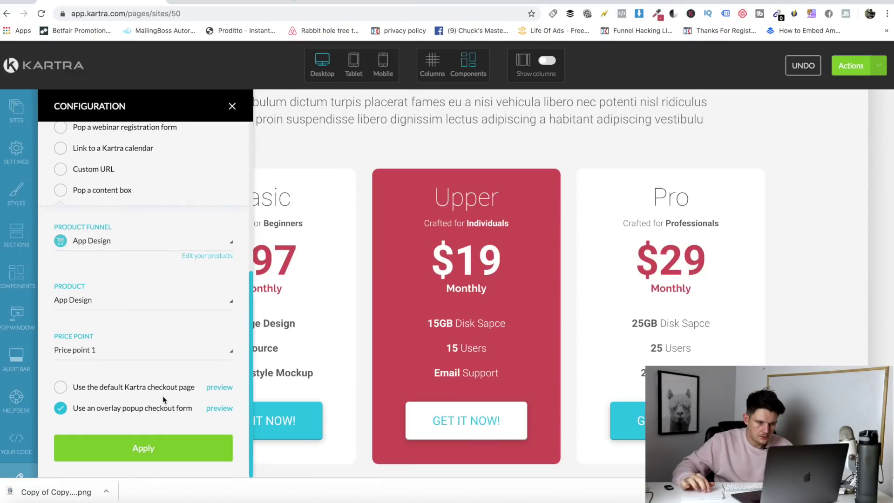
pyautogui.click(232, 106)
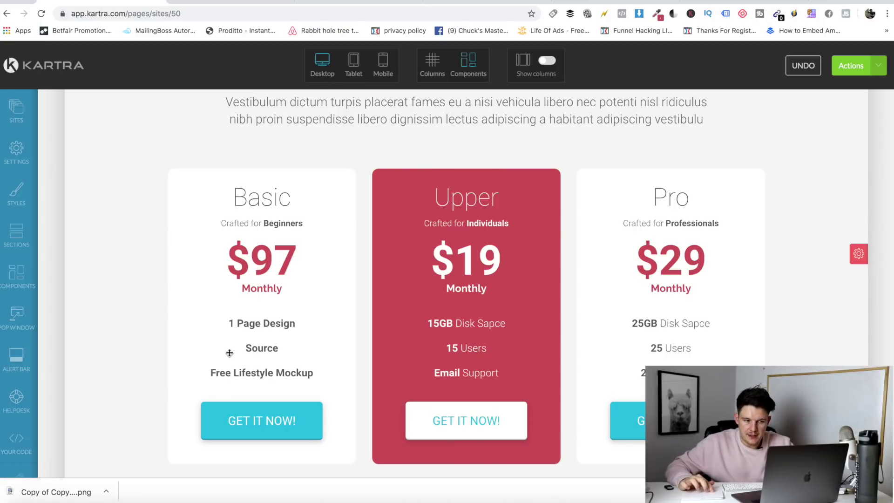
# Delete the Special Offer section with the gift box photo below the pricing plans
pyautogui.scroll(-14, 742, 258)
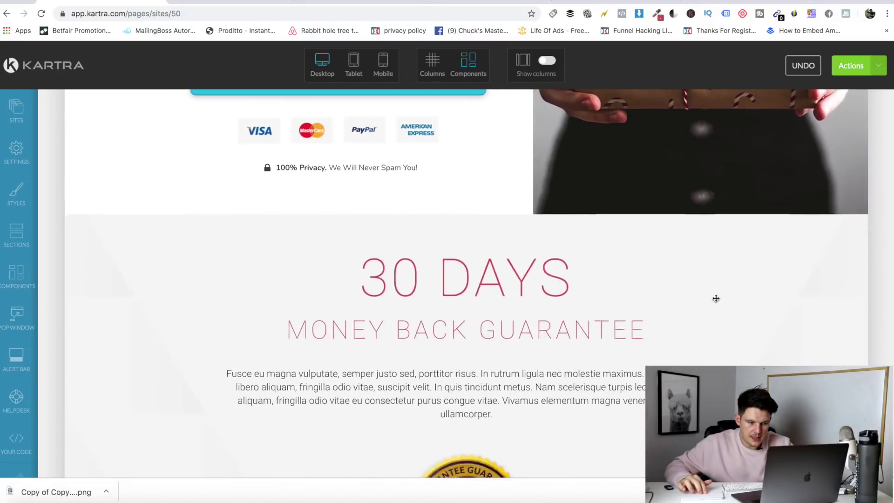
pyautogui.scroll(5, 716, 298)
pyautogui.moveTo(844, 276)
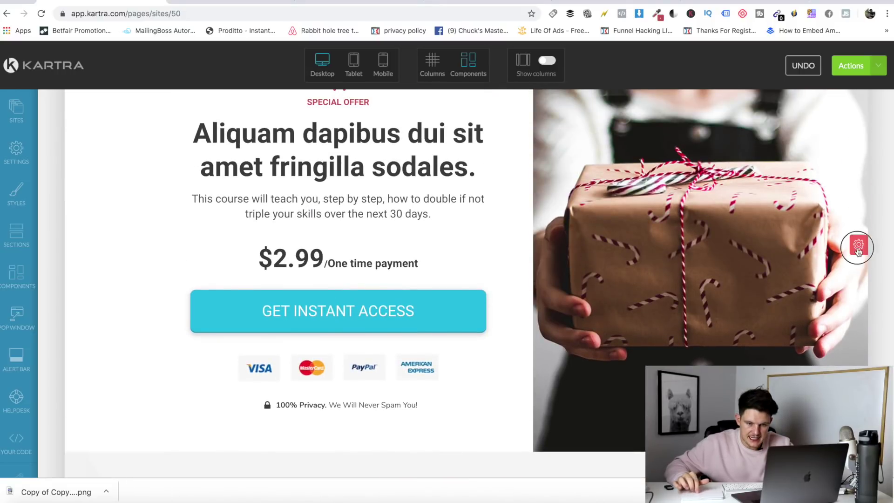
pyautogui.click(854, 306)
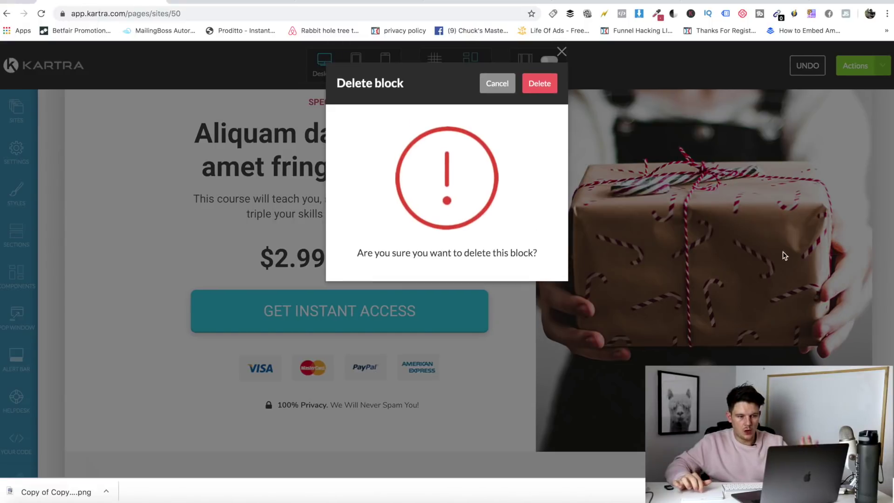
pyautogui.click(537, 84)
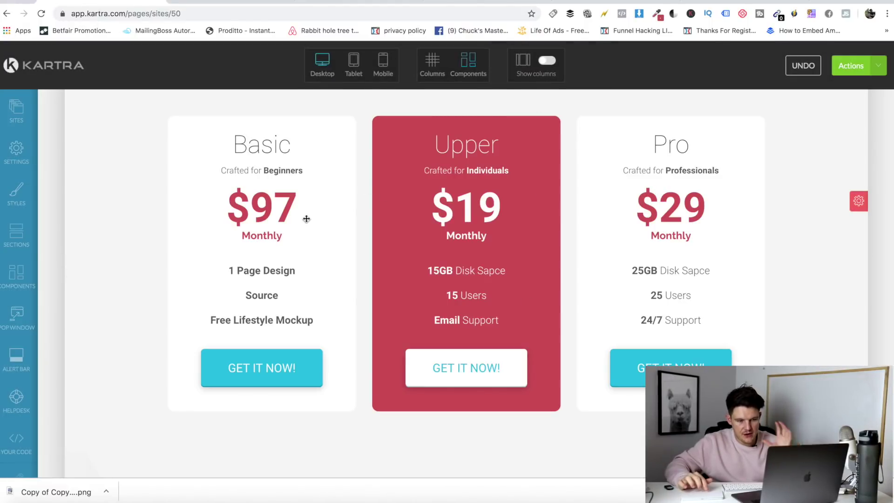
# Review the money back guarantee section and delete the Frequently Asked Question section below it
pyautogui.moveTo(307, 219)
pyautogui.scroll(-7, 354, 261)
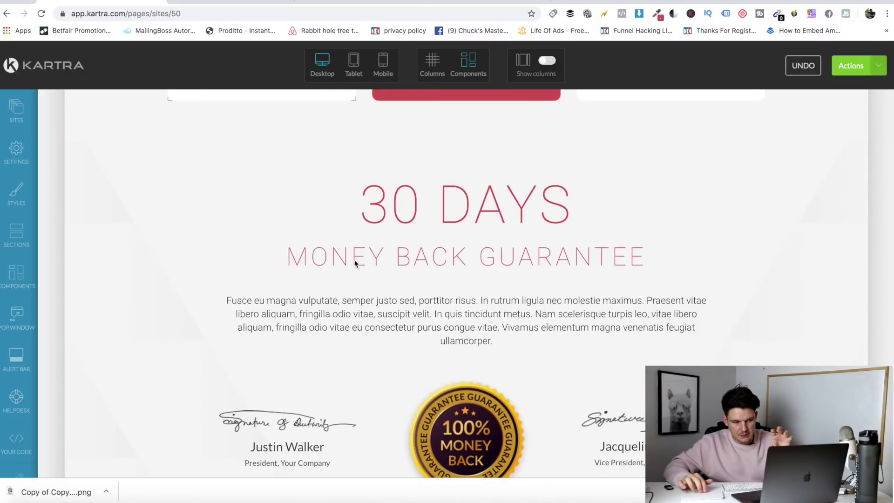
pyautogui.scroll(-2, 355, 261)
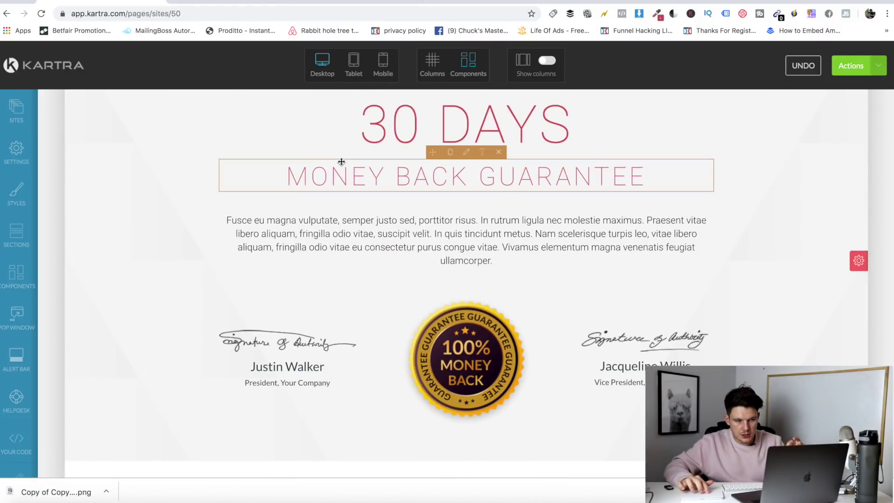
pyautogui.moveTo(481, 176)
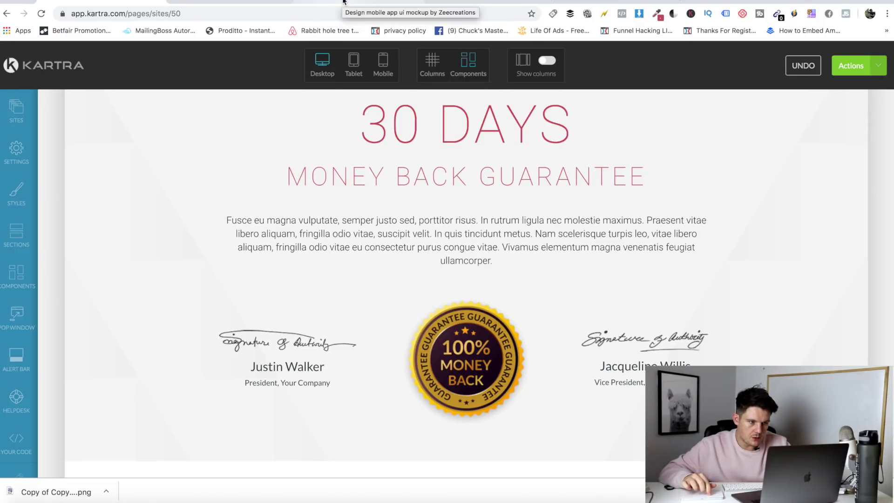
pyautogui.scroll(-10, 331, 251)
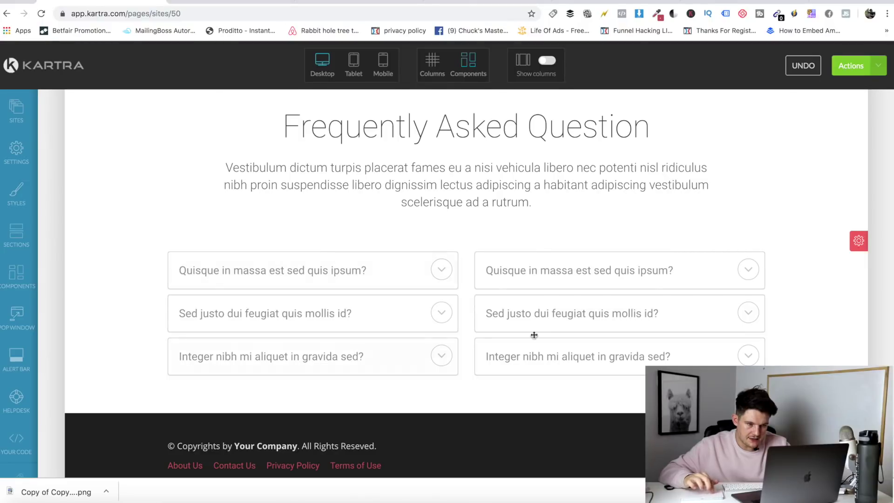
pyautogui.moveTo(864, 240)
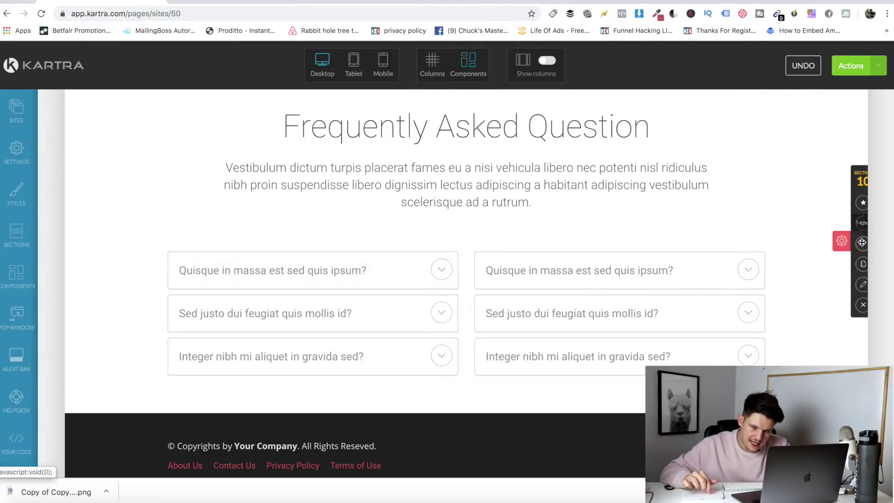
pyautogui.click(856, 304)
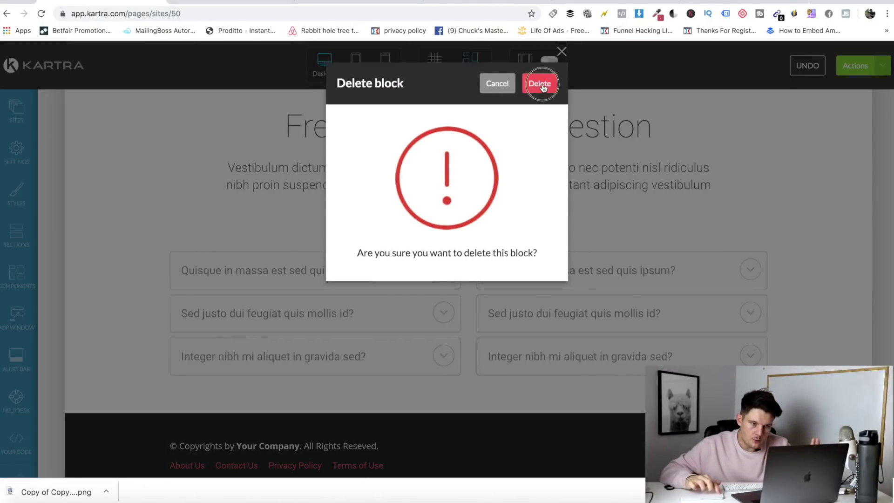
pyautogui.click(540, 84)
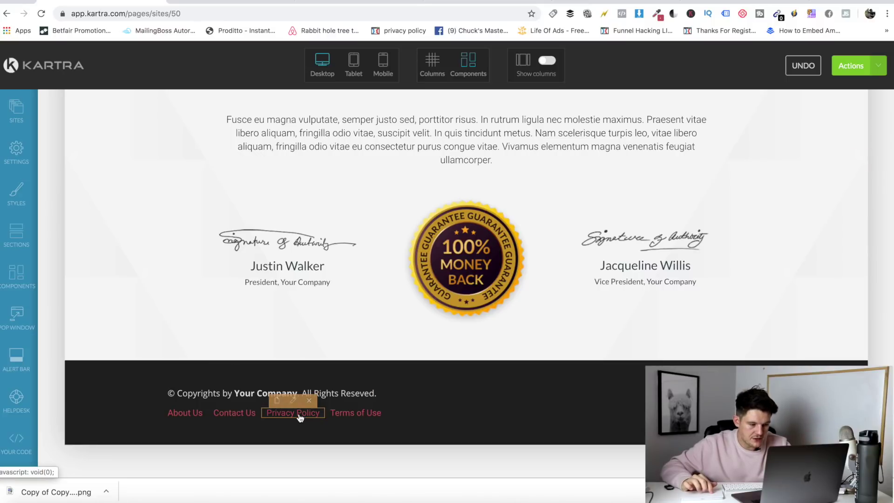
# Set the footer's Privacy Policy link to pop a content box
pyautogui.click(295, 401)
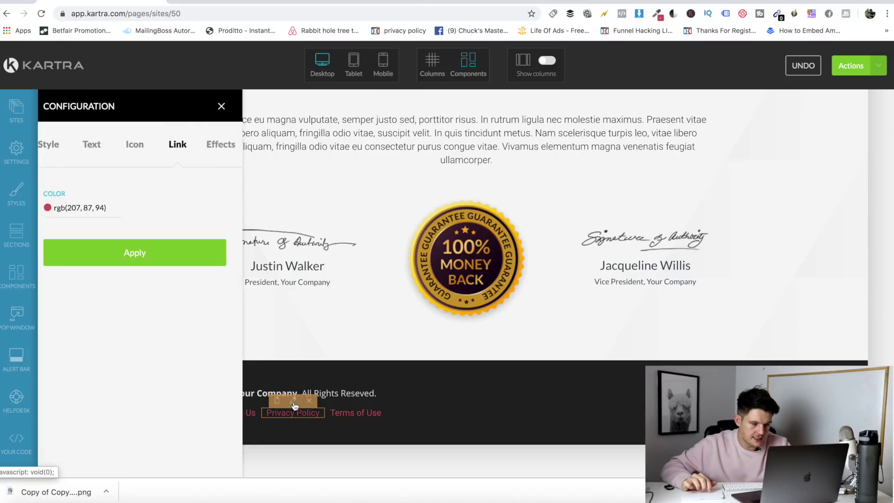
pyautogui.click(186, 145)
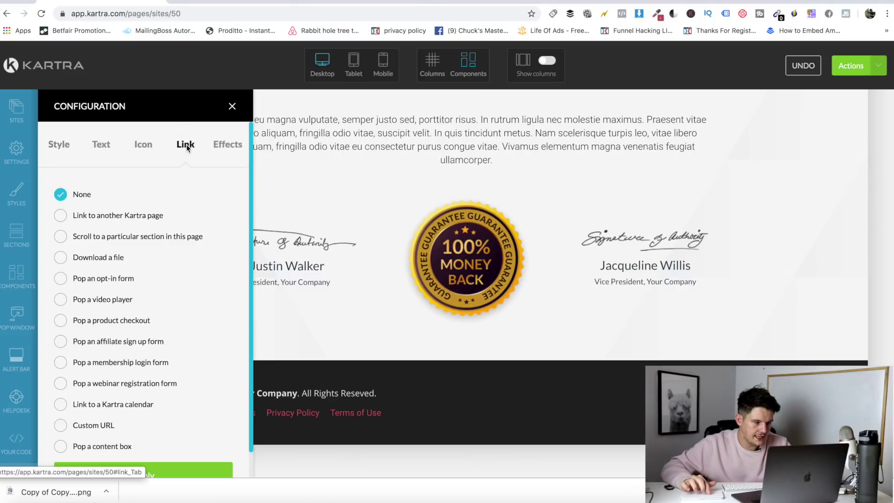
pyautogui.scroll(-2, 105, 284)
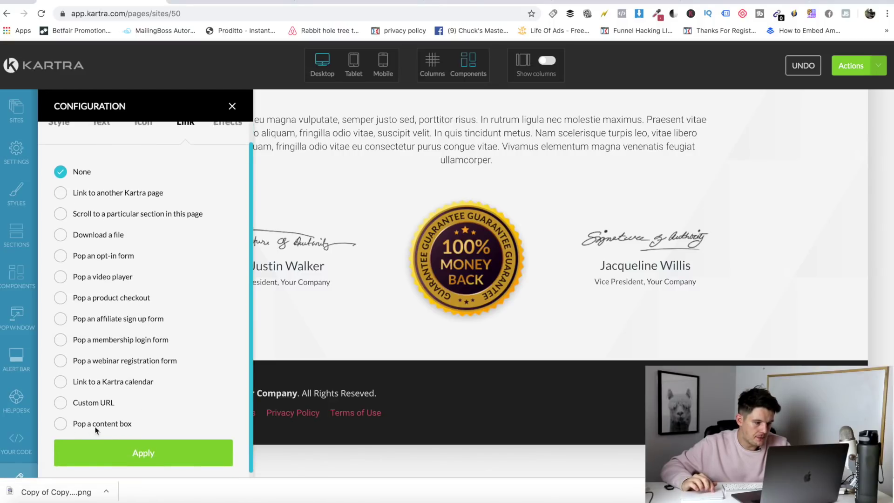
pyautogui.click(65, 429)
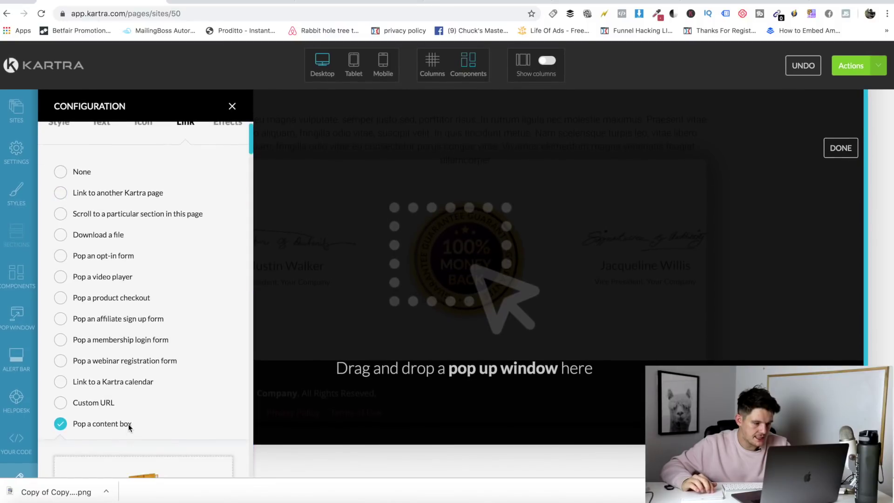
# Place the Condimen Sonsequat pop-up template with text beside a product image, and delete its product image
pyautogui.scroll(-12, 125, 431)
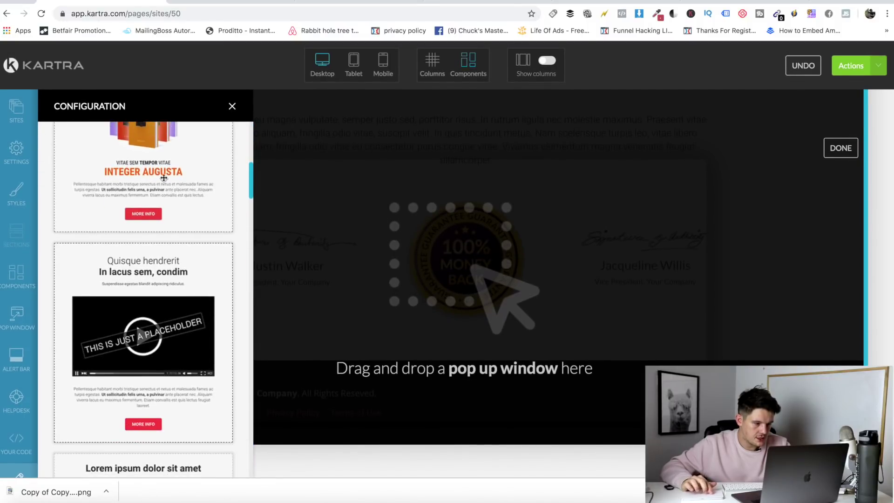
pyautogui.scroll(-10, 146, 369)
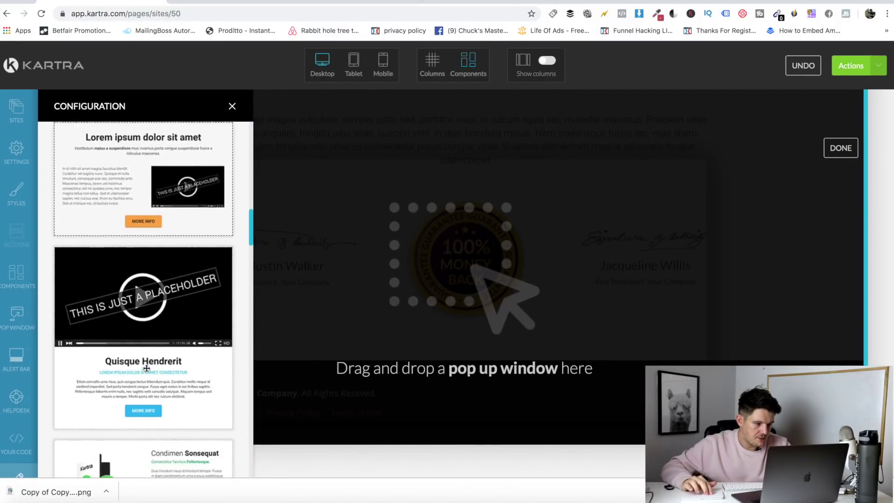
pyautogui.scroll(-8, 146, 354)
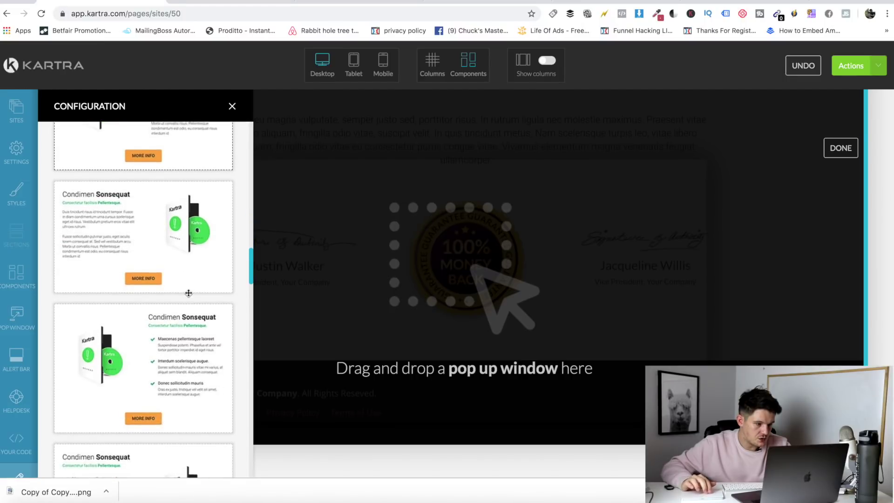
pyautogui.moveTo(124, 218); pyautogui.dragTo(449, 208)
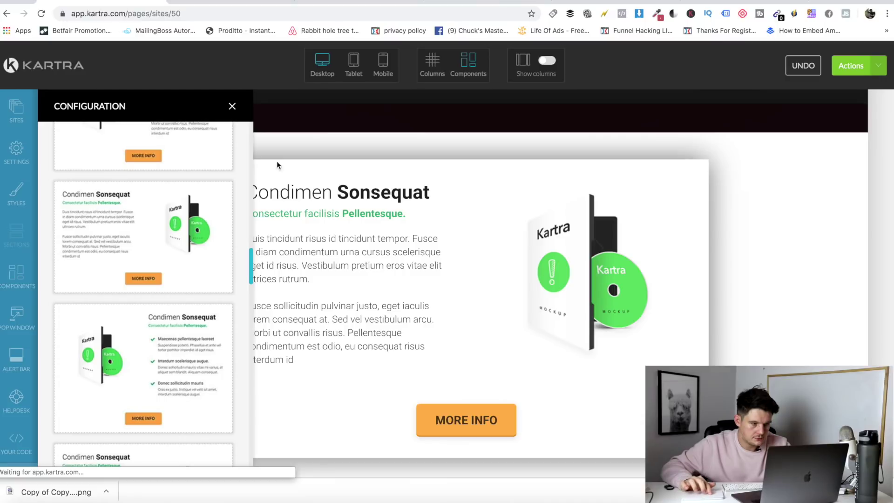
pyautogui.click(232, 108)
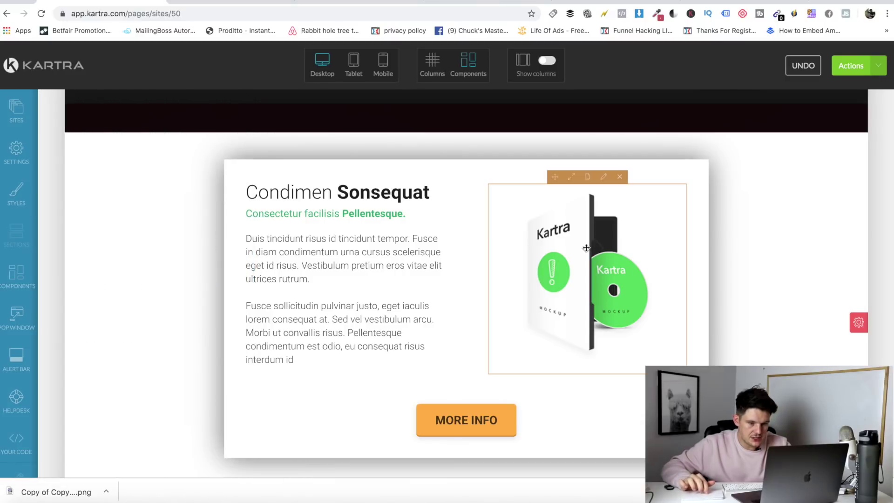
pyautogui.click(621, 176)
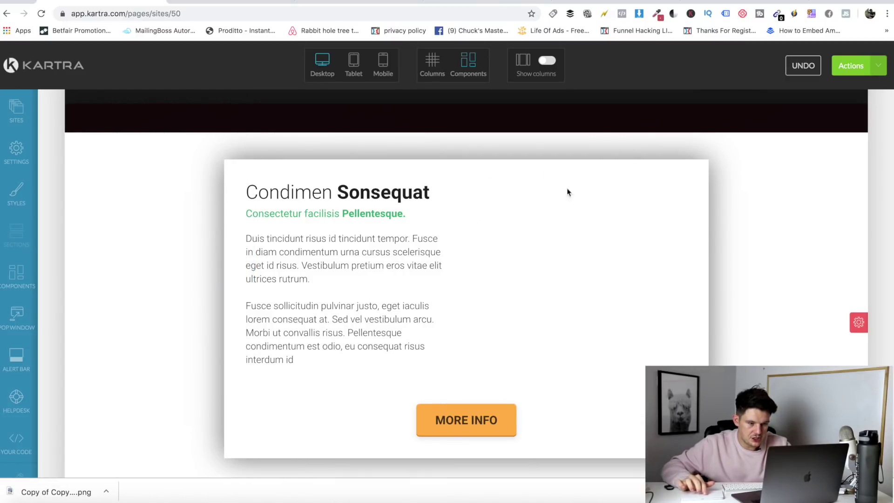
# Widen the pop-up's text column to the full width of the box and finish editing the pop-up
pyautogui.click(440, 62)
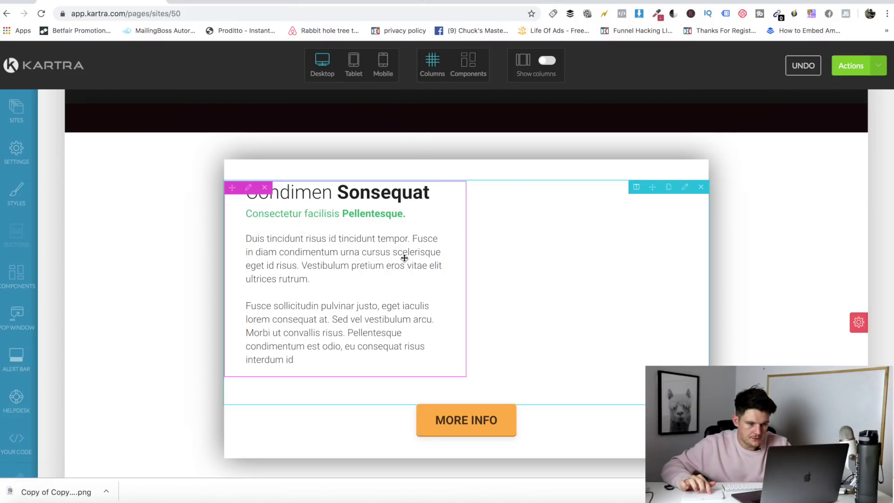
pyautogui.click(507, 188)
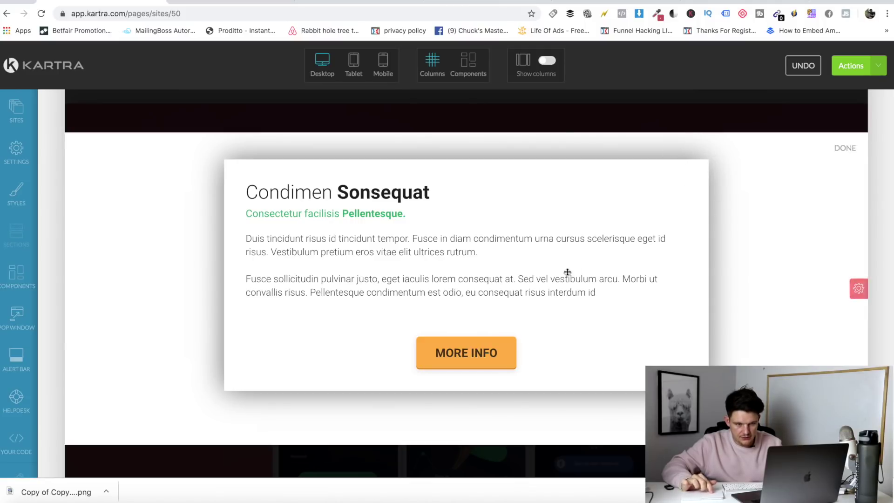
pyautogui.click(844, 147)
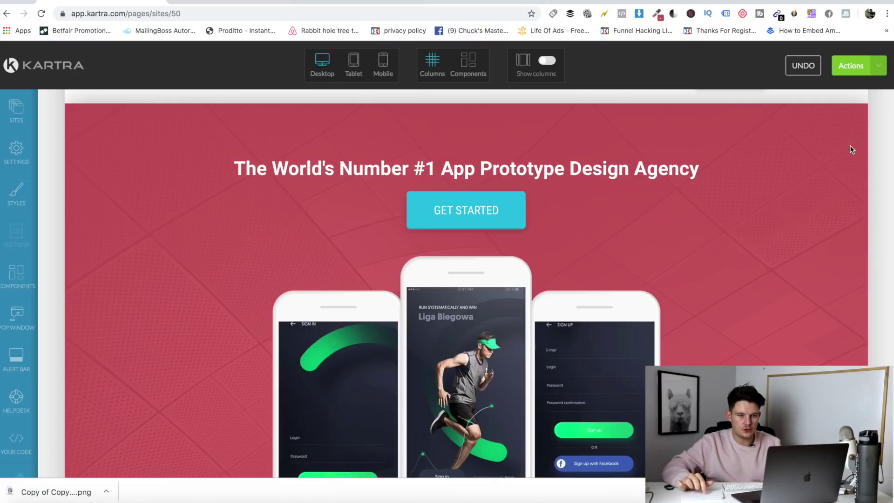
# Generate and open a preview of the app design home page, and look through its sections down to the pricing plans
pyautogui.scroll(4, 745, 269)
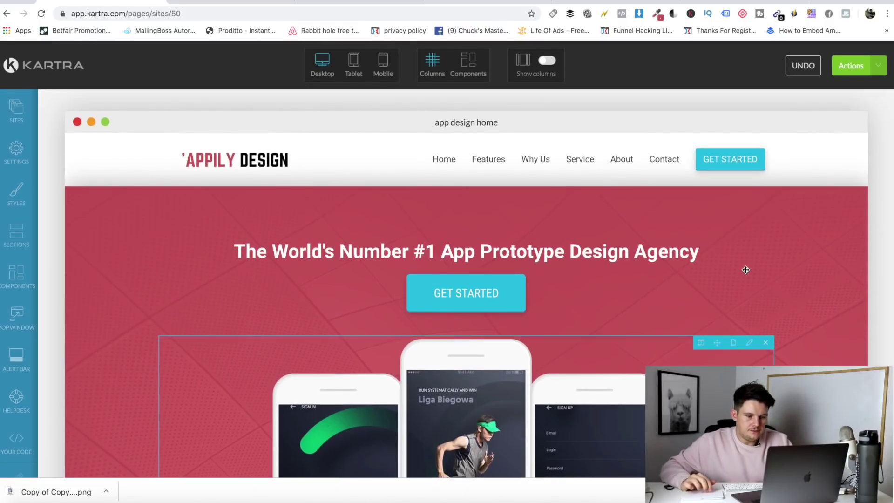
pyautogui.click(877, 65)
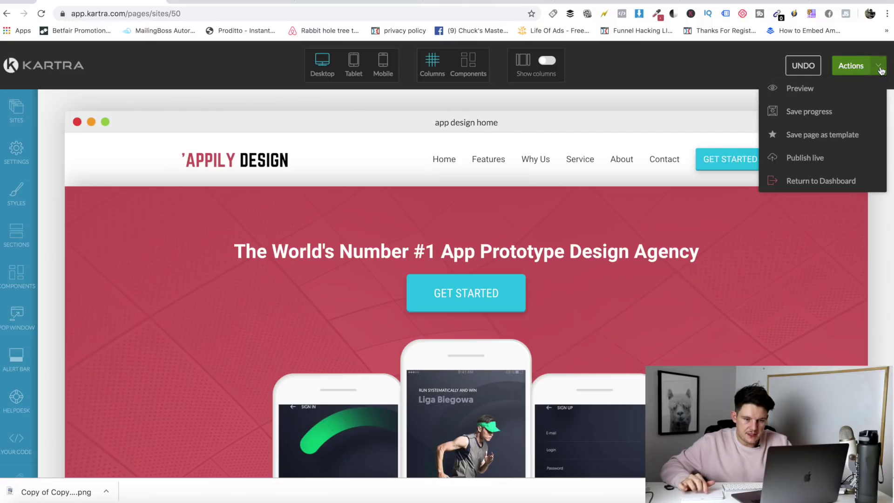
pyautogui.click(801, 92)
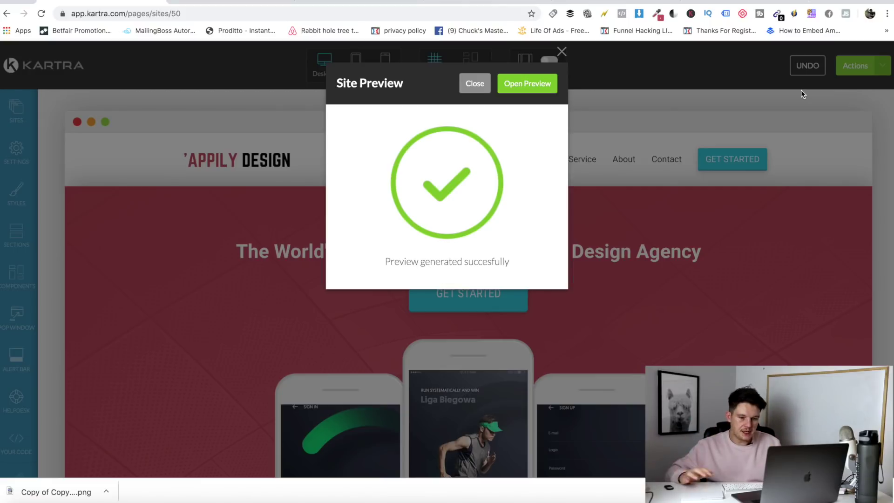
pyautogui.click(521, 96)
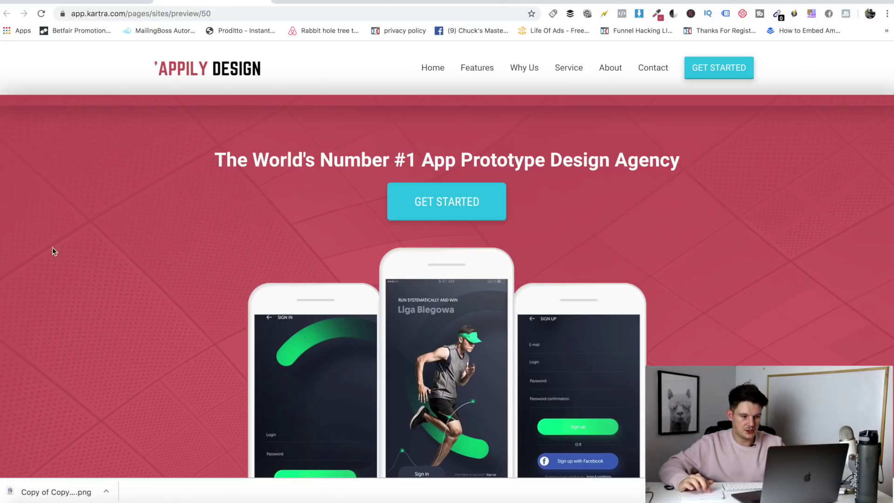
pyautogui.scroll(-20, 82, 281)
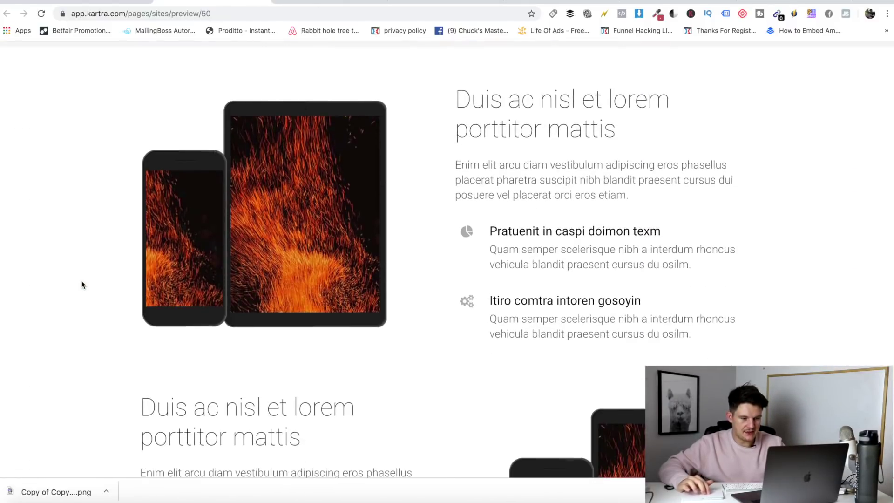
pyautogui.scroll(-20, 82, 284)
pyautogui.scroll(1, 83, 284)
pyautogui.scroll(-20, 83, 284)
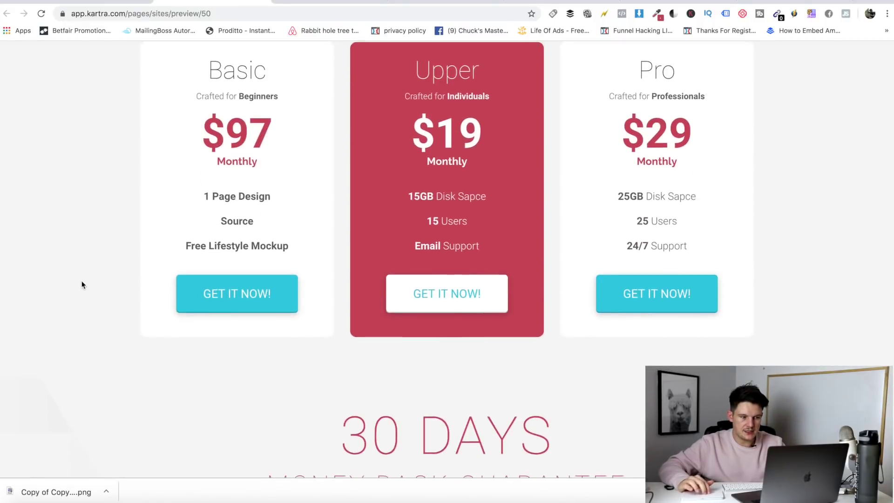
pyautogui.scroll(20, 81, 285)
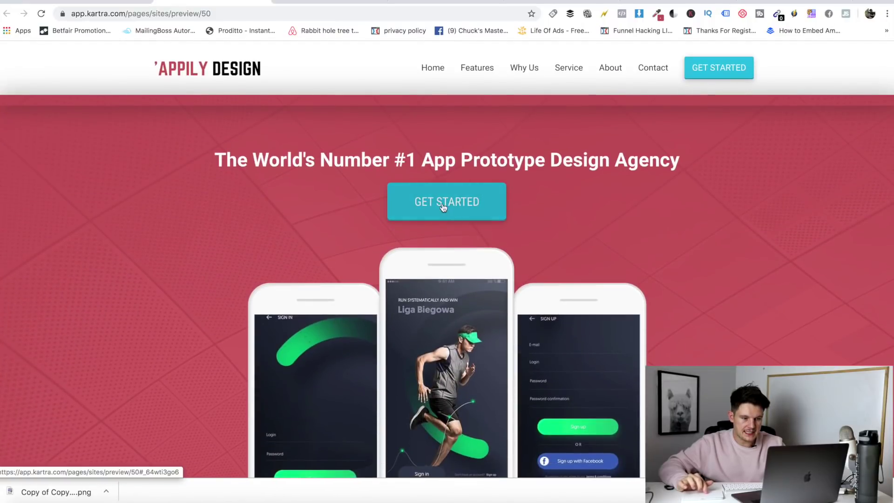
# Test the hero's Get Started button and the Basic plan's Get It Now button through to the checkout's billing step
pyautogui.click(444, 207)
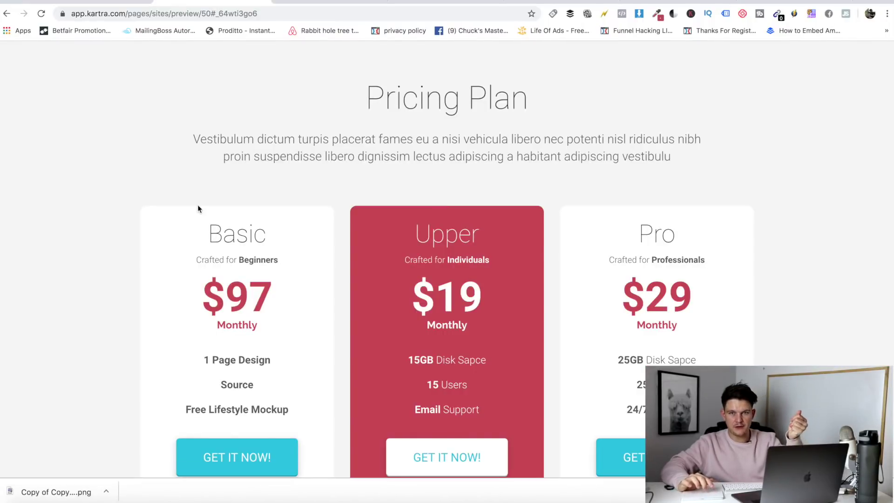
pyautogui.scroll(-3, 198, 207)
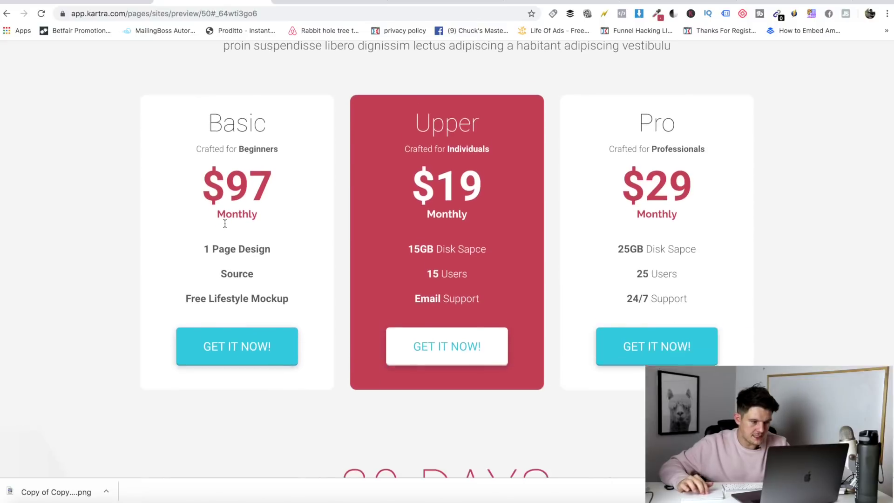
pyautogui.click(234, 353)
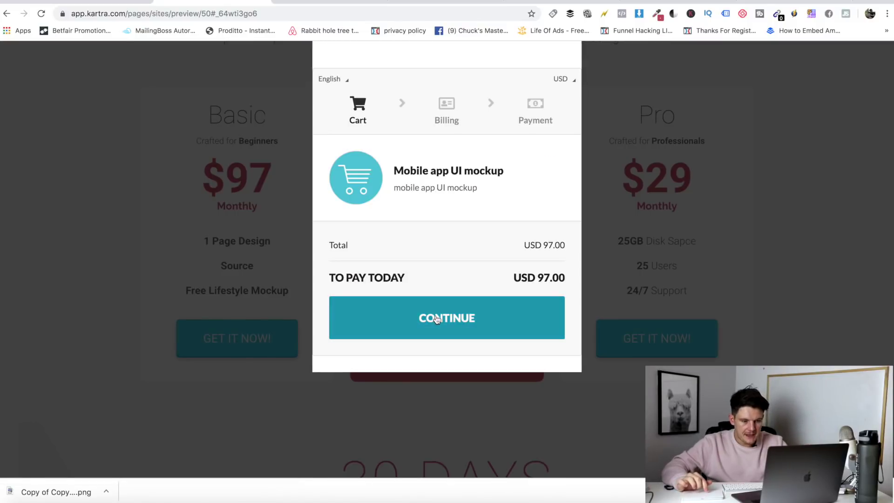
pyautogui.click(436, 319)
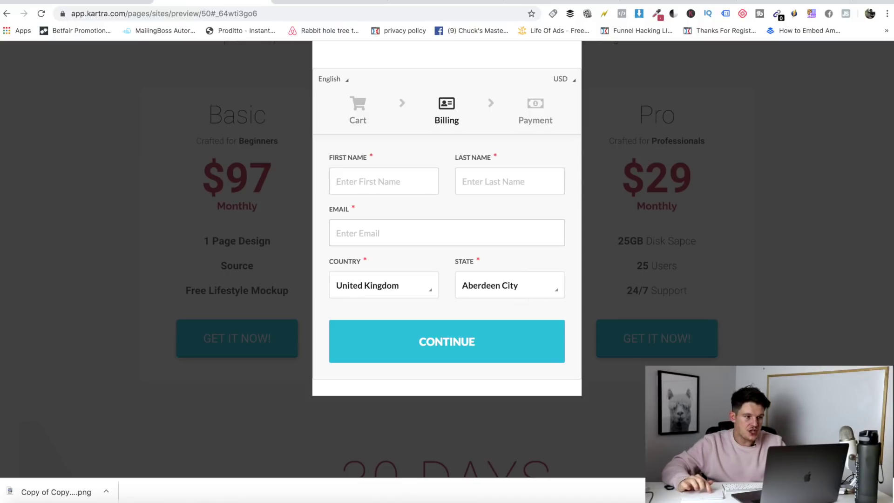
# Switch to the Fiverr checkout for the mobile app UI mockup and review the extras offered for the package
pyautogui.click(93, 2)
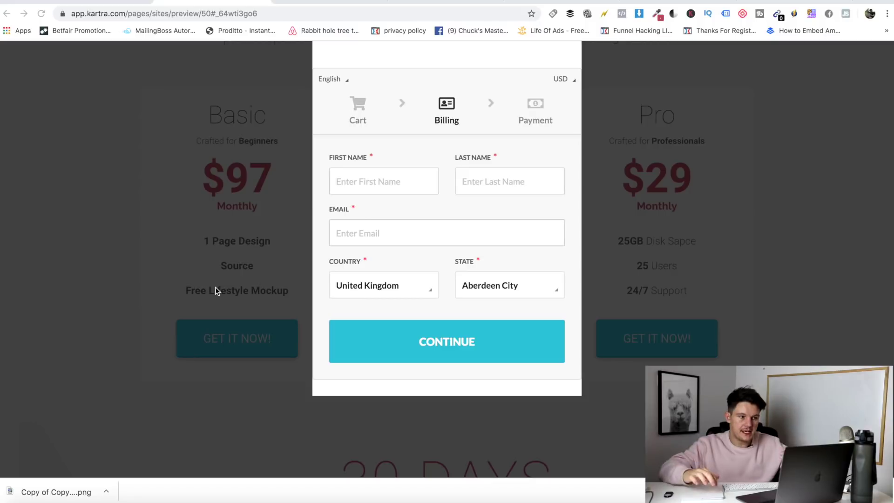
pyautogui.click(447, 2)
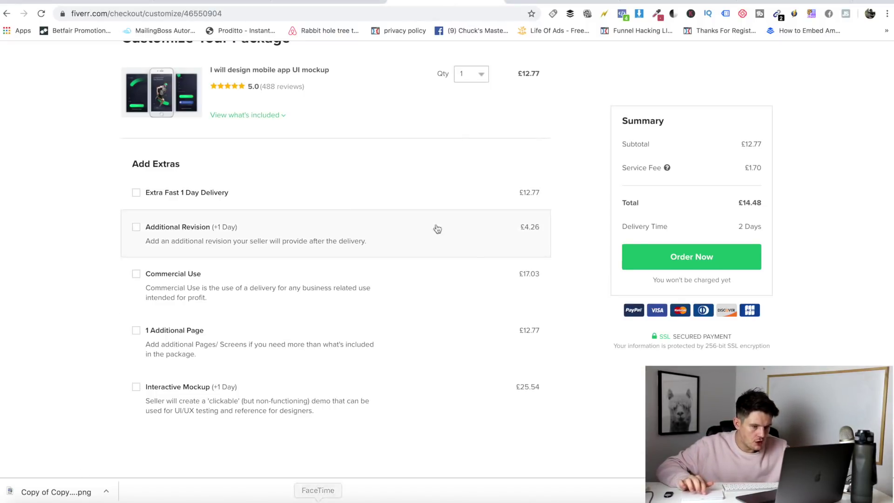
pyautogui.scroll(3, 596, 209)
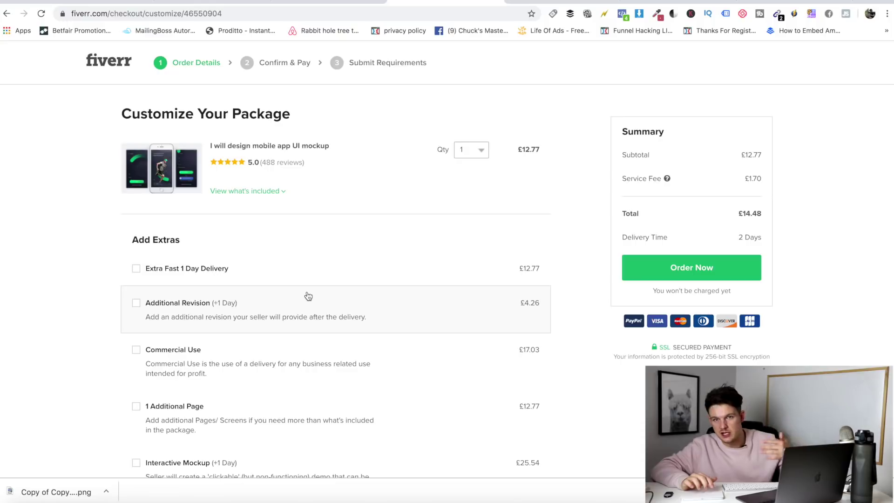
pyautogui.scroll(-2, 307, 295)
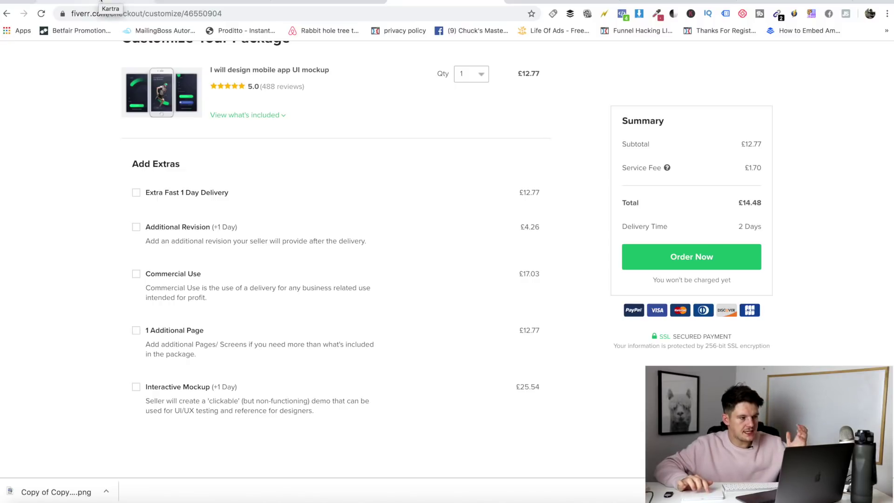
# In Kartra, create an Upsell or Downsell product named "app upsell" in the App Design funnel, and return to the product list
pyautogui.click(101, 3)
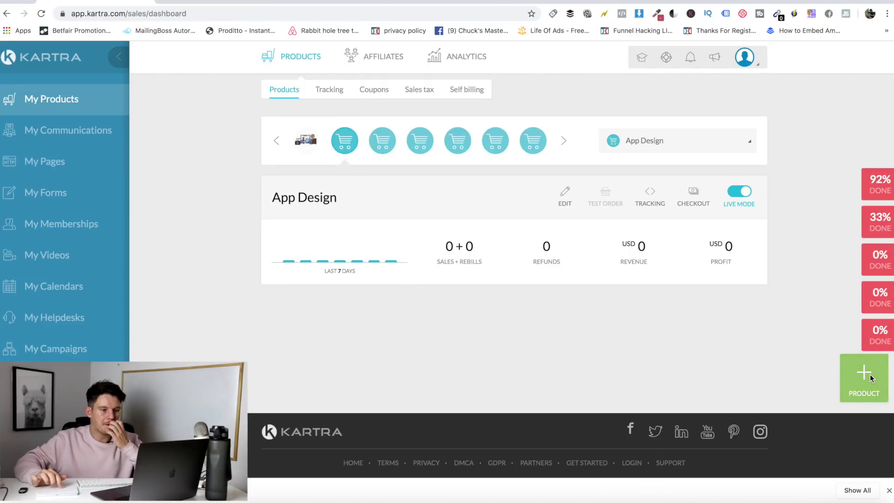
pyautogui.click(870, 377)
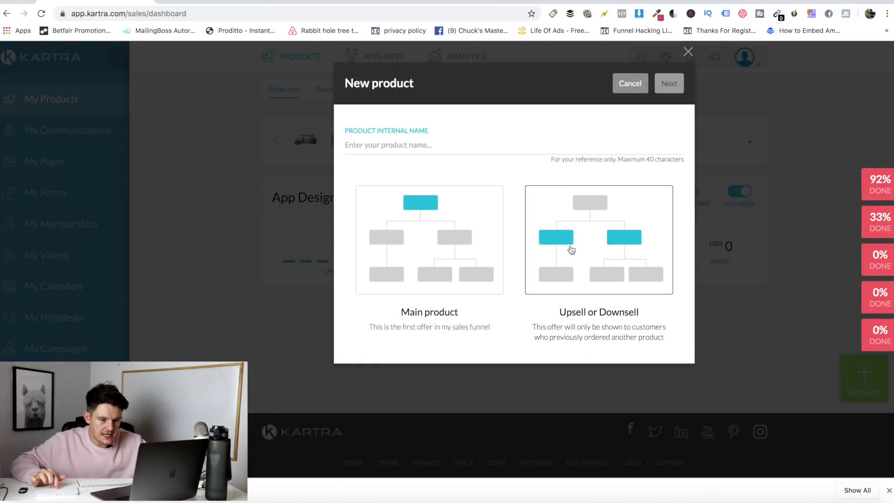
pyautogui.click(435, 145)
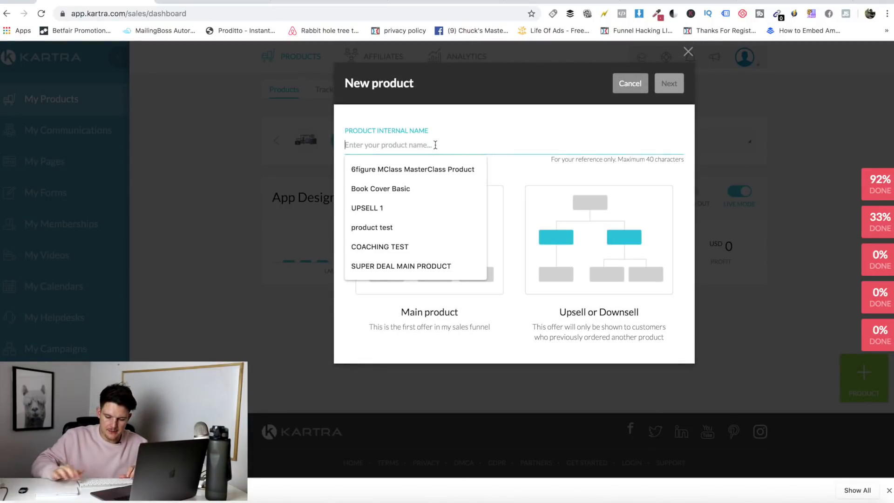
pyautogui.write('app upsell')
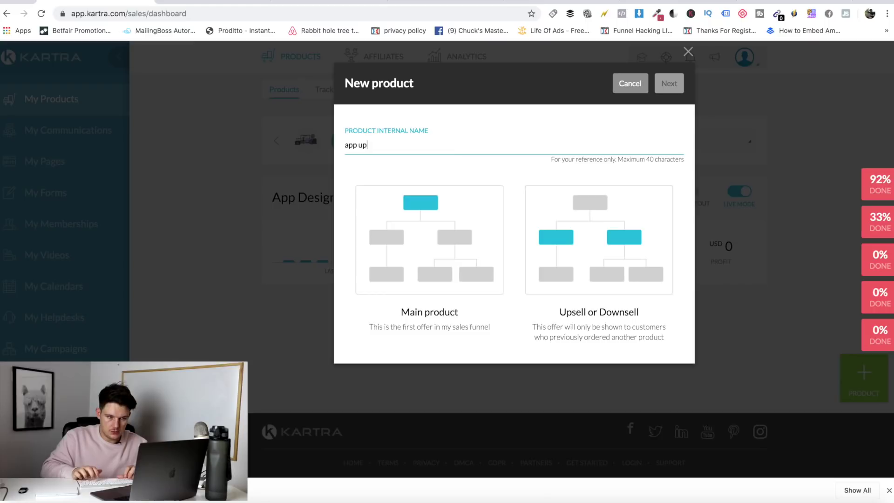
pyautogui.click(611, 215)
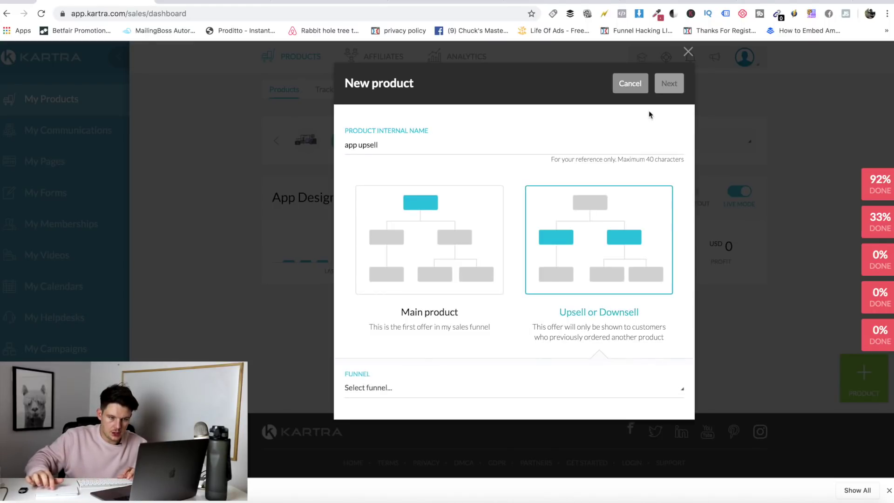
pyautogui.click(450, 389)
pyautogui.click(391, 305)
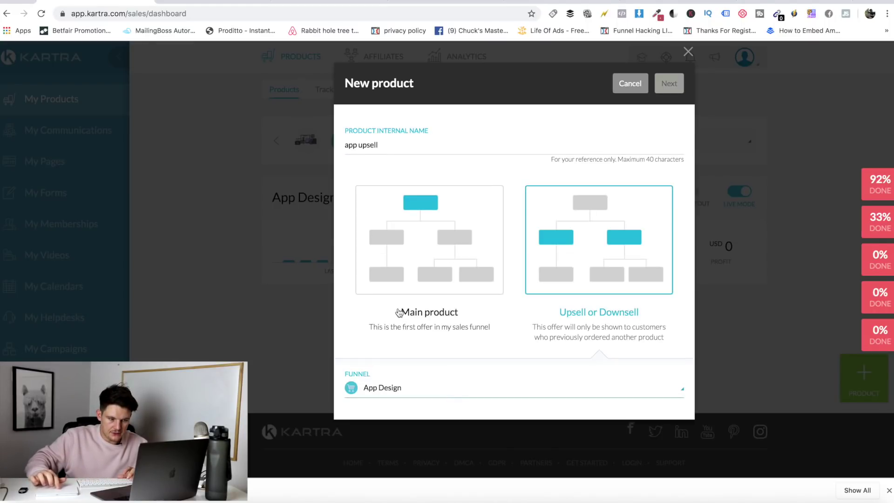
pyautogui.click(669, 84)
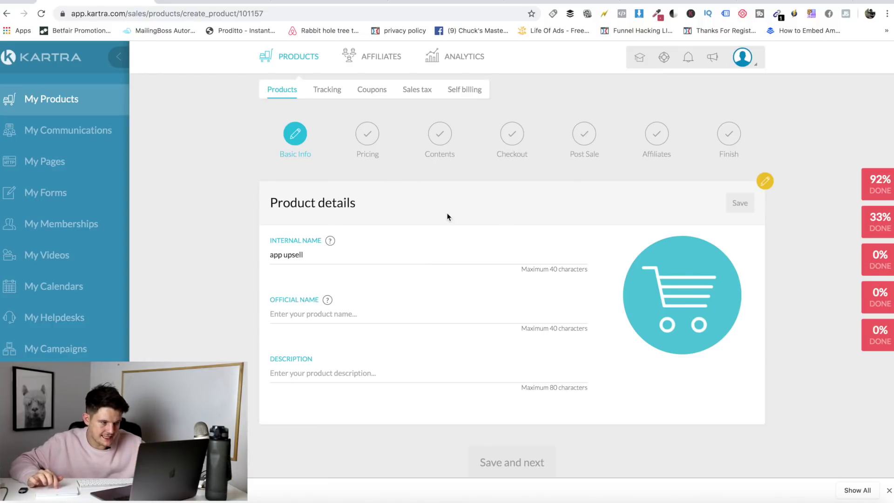
pyautogui.click(6, 13)
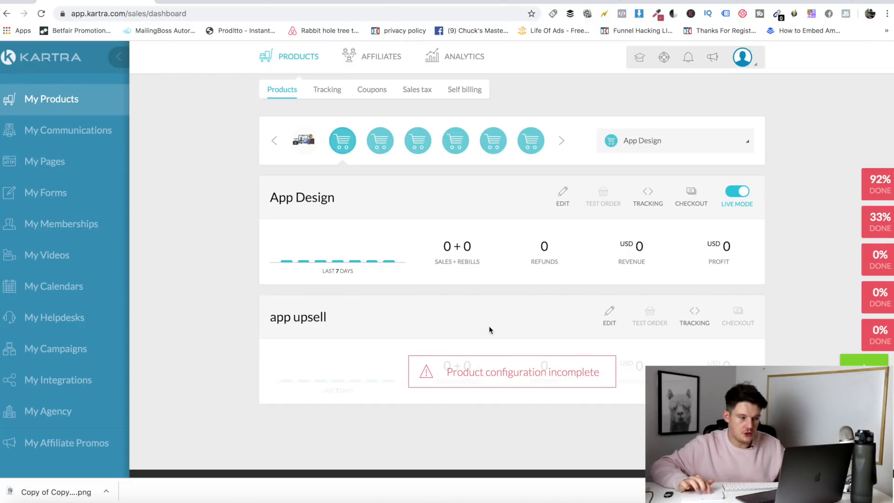
# Create a page named "upsell 1- app" from the blue Check This One-Time Offer template in the Upsell Pages category
pyautogui.click(54, 168)
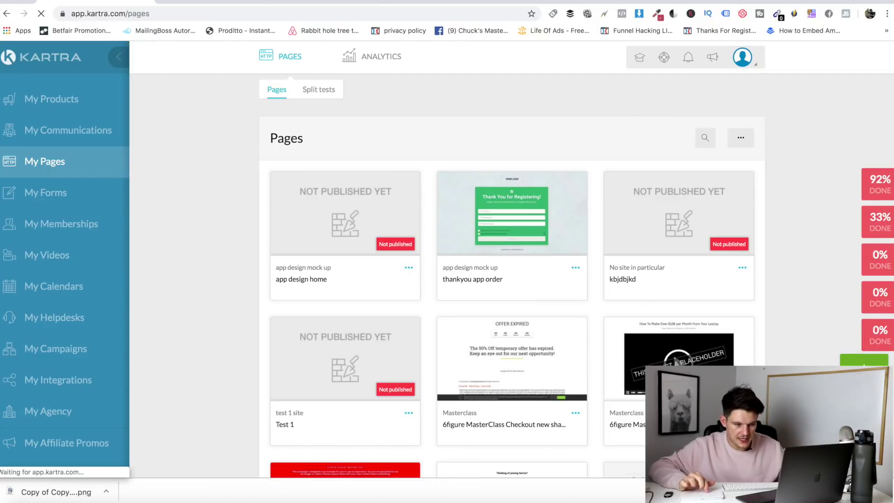
pyautogui.scroll(-3, 362, 386)
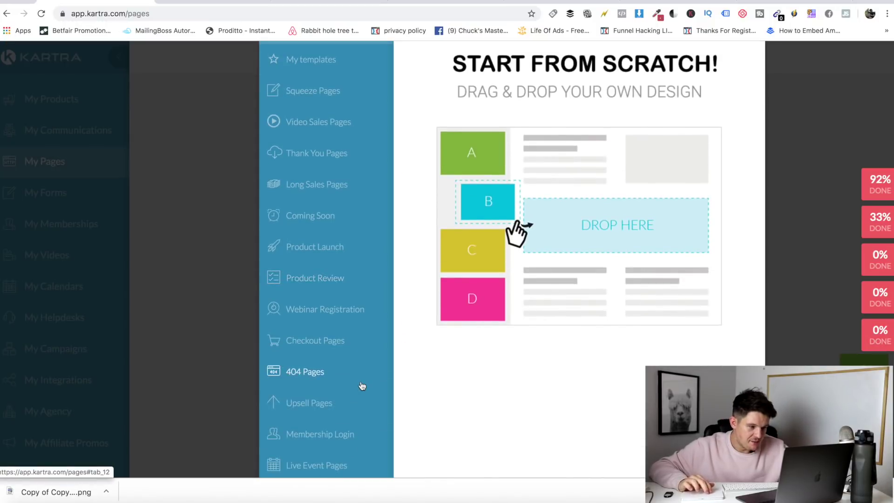
pyautogui.scroll(-1, 361, 385)
pyautogui.click(299, 383)
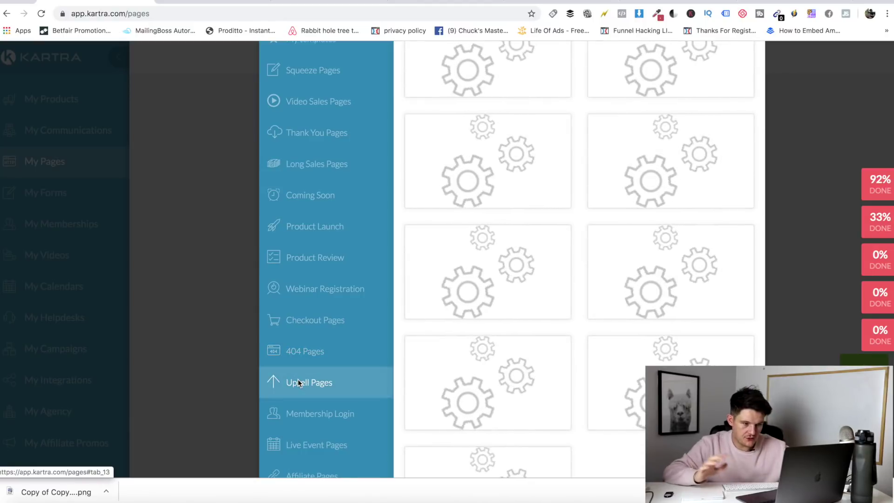
pyautogui.scroll(3, 400, 281)
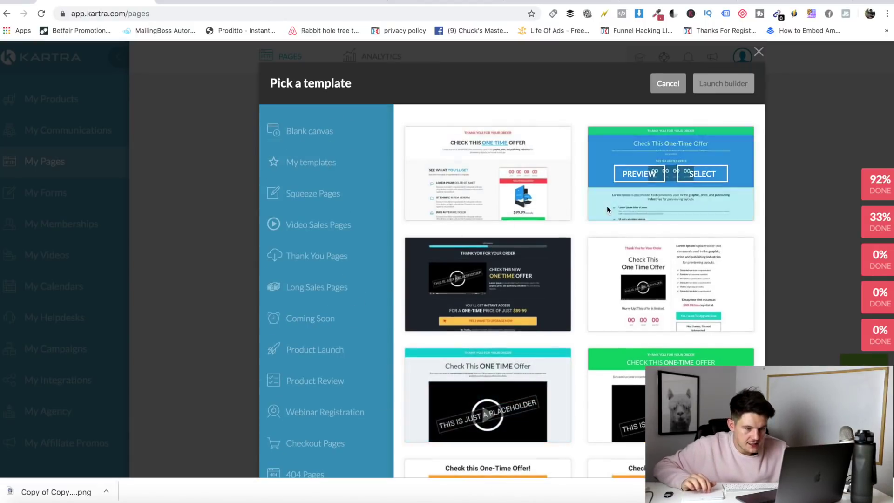
pyautogui.scroll(-1, 652, 177)
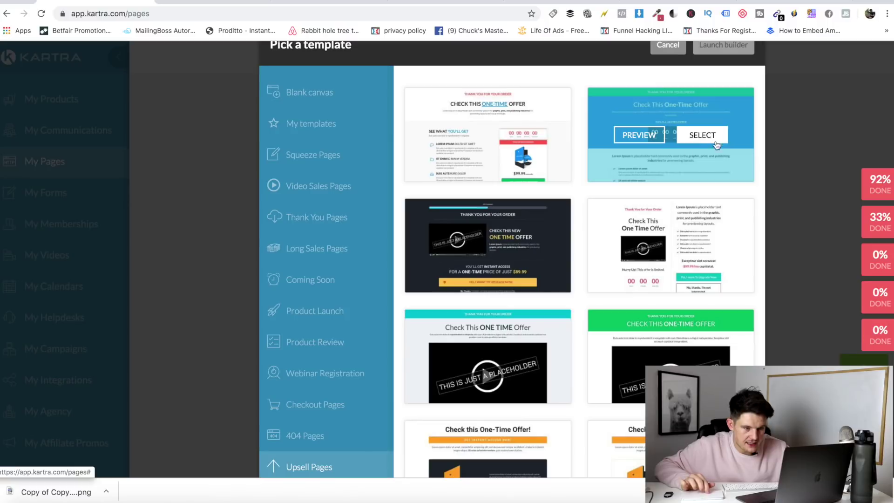
pyautogui.click(702, 137)
pyautogui.click(723, 46)
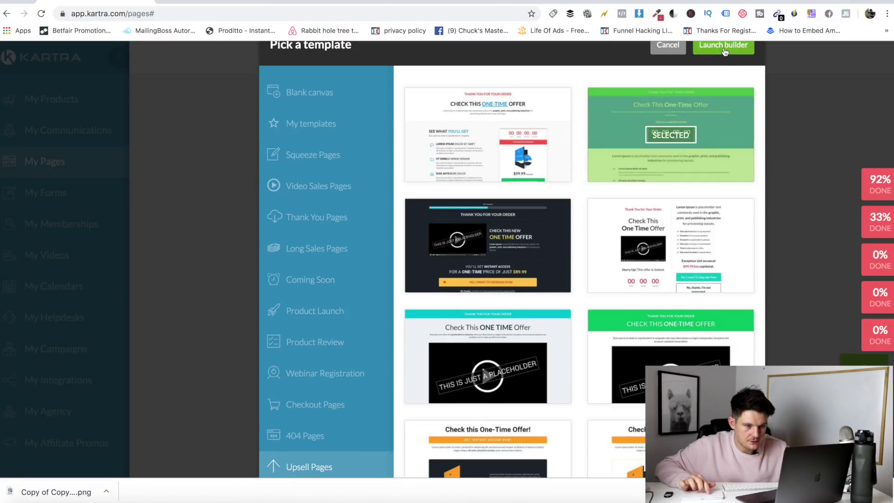
pyautogui.click(512, 245)
pyautogui.click(543, 261)
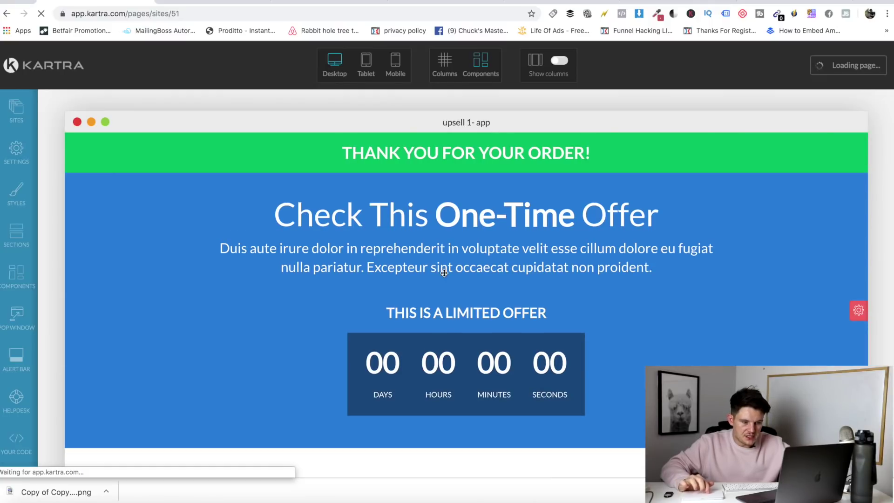
# Replace the placeholder text under the Check This One-Time Offer heading with "Do you want a"
pyautogui.click(472, 243)
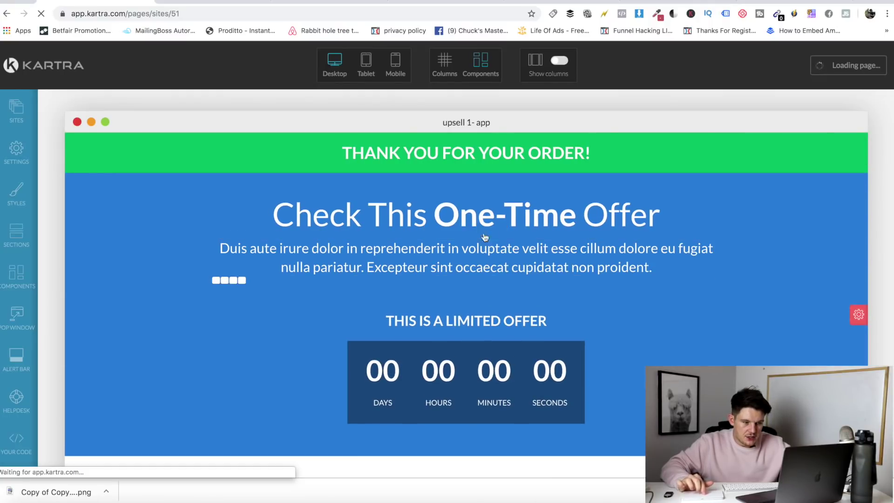
pyautogui.doubleClick(482, 262)
pyautogui.hotkey('ctrl', 'a')
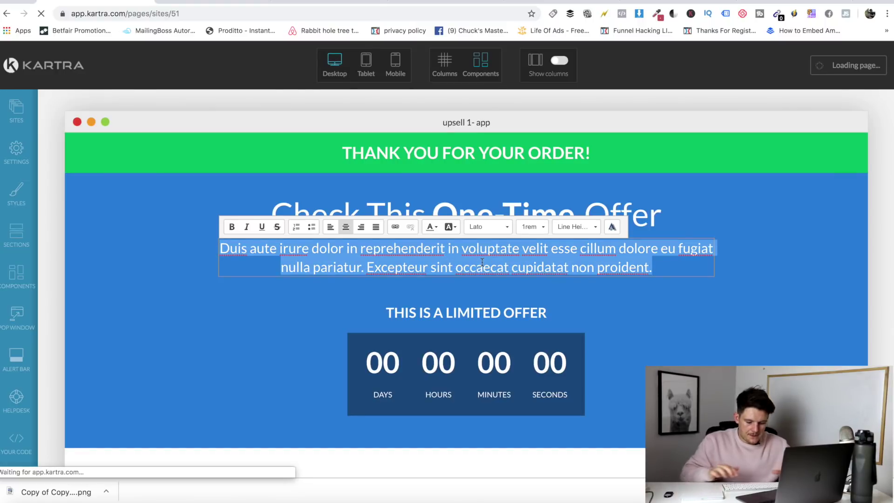
pyautogui.write('Do you want a')
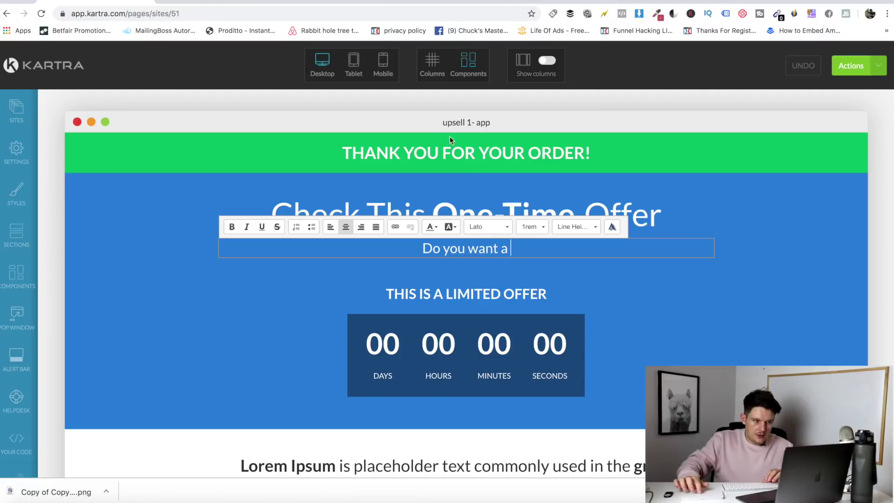
# Copy "clickable' (but non-functioning) demo" from Fiverr's Interactive Mockup extra and paste it over the upsell page's subheading
pyautogui.hotkey('ctrl', 'Tab')
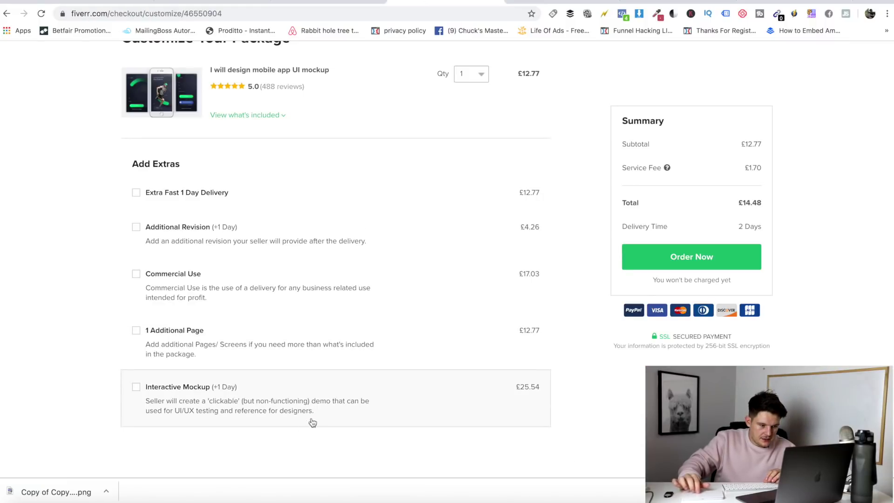
pyautogui.moveTo(209, 407); pyautogui.dragTo(331, 402)
pyautogui.press('super+c')
pyautogui.hotkey('ctrl', 'shift', 'Tab')
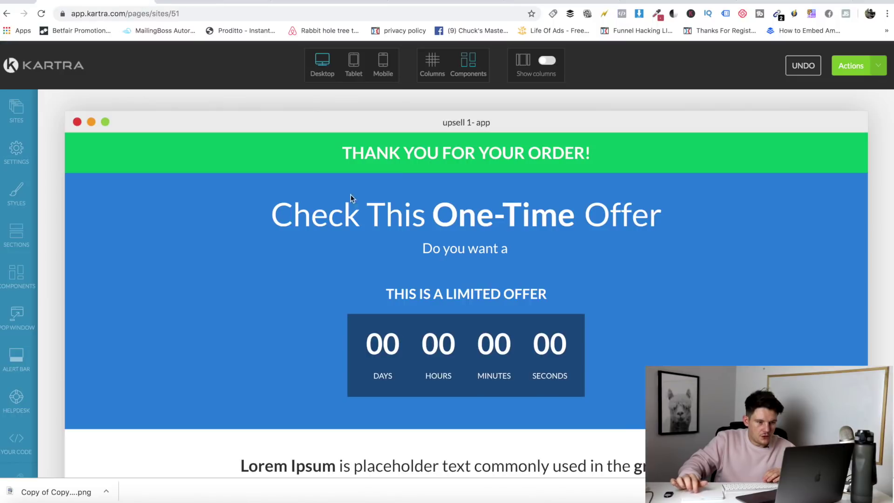
pyautogui.click(480, 249)
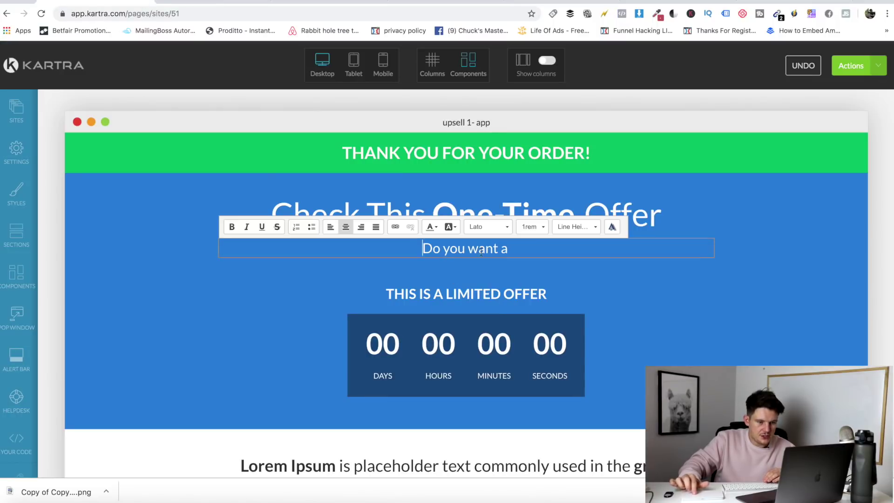
pyautogui.tripleClick(480, 250)
pyautogui.press('super+v')
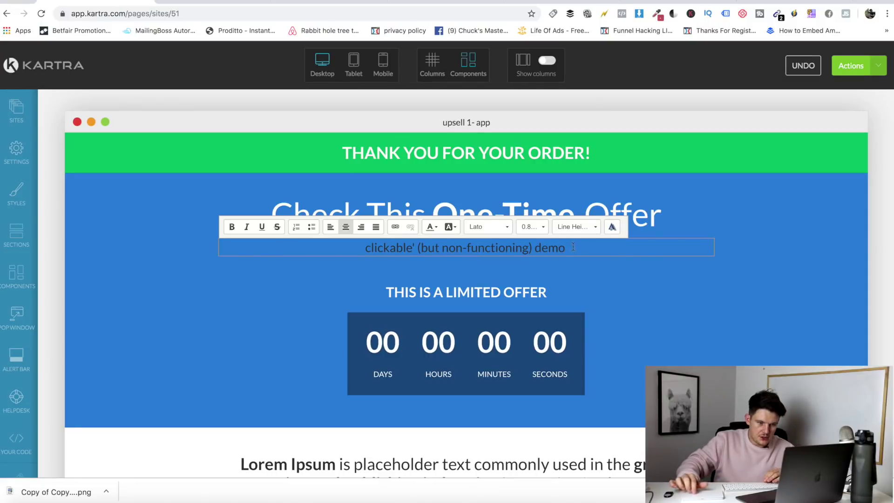
# Replace the pasted subheading with "Do you want you app deisgn to life with a clickable (but non working) mockup."
pyautogui.moveTo(573, 246); pyautogui.dragTo(268, 247)
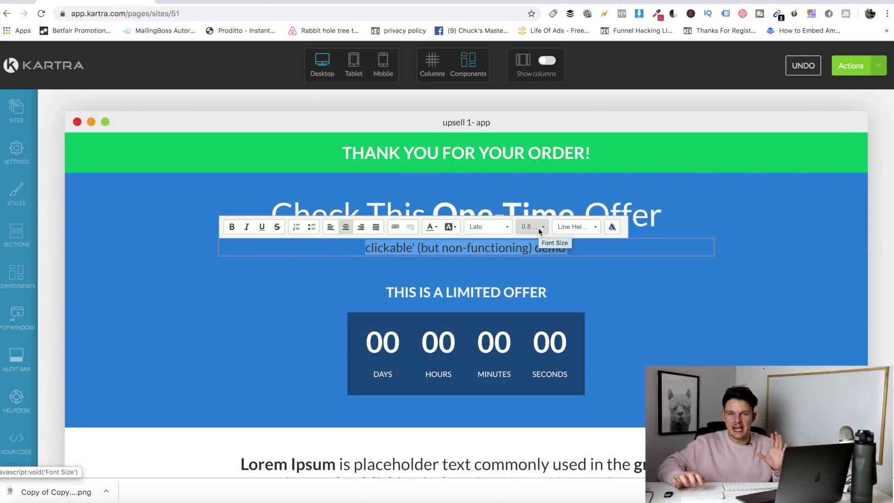
pyautogui.write('Do')
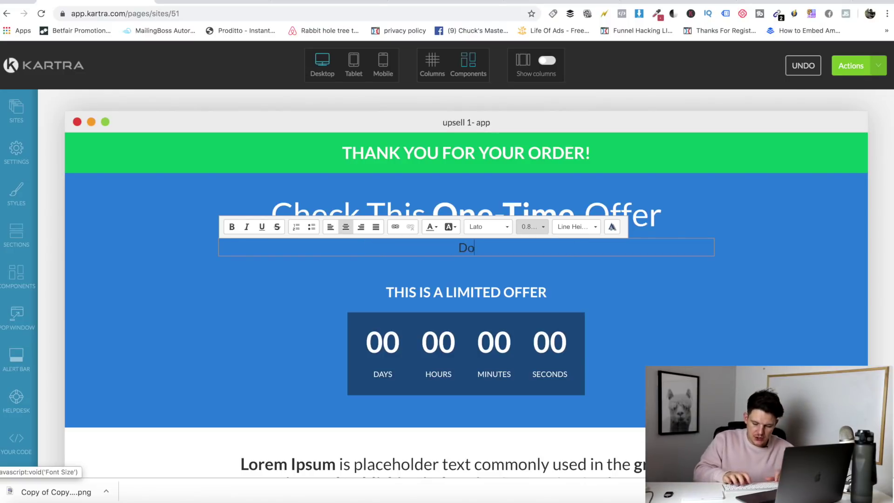
pyautogui.write(' you want you')
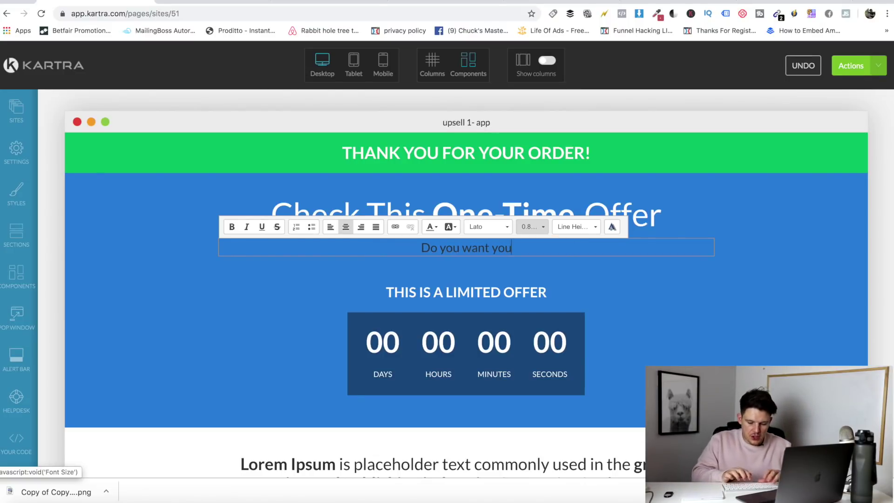
pyautogui.write(' app deisgn to li')
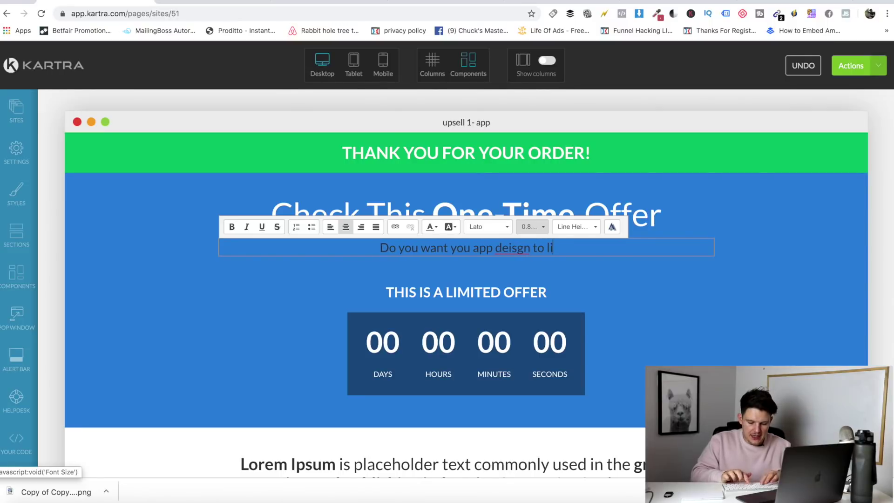
pyautogui.write('fe with a clickabl')
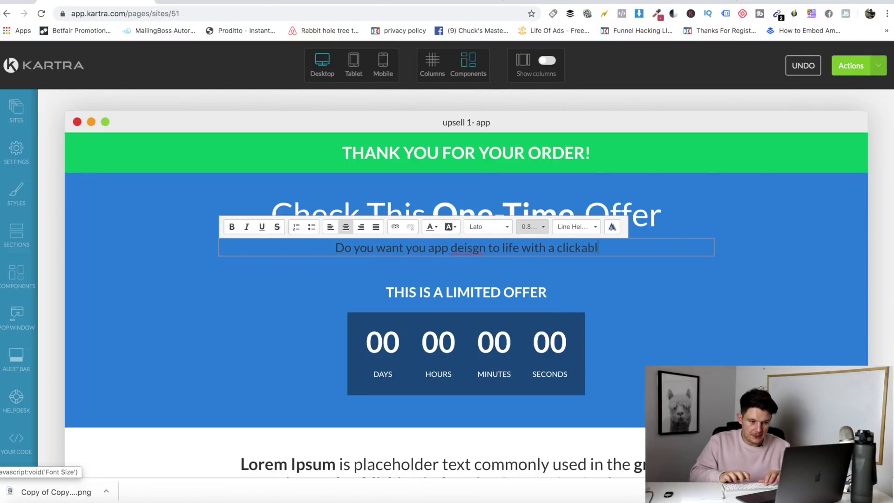
pyautogui.write('e (but e')
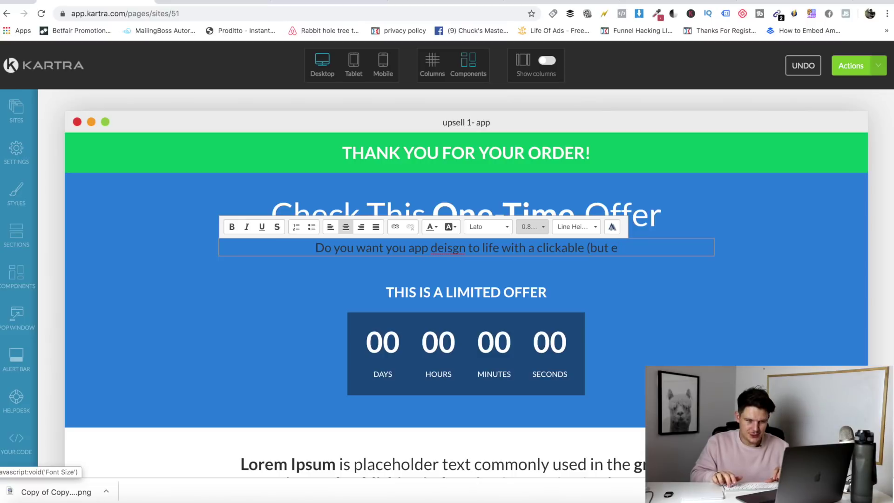
pyautogui.press('BackSpace')
pyautogui.write('n')
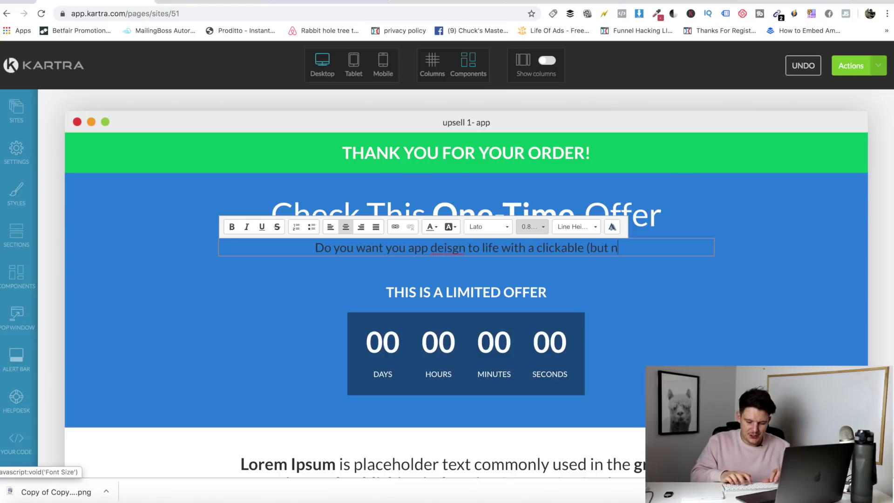
pyautogui.write('on working) ')
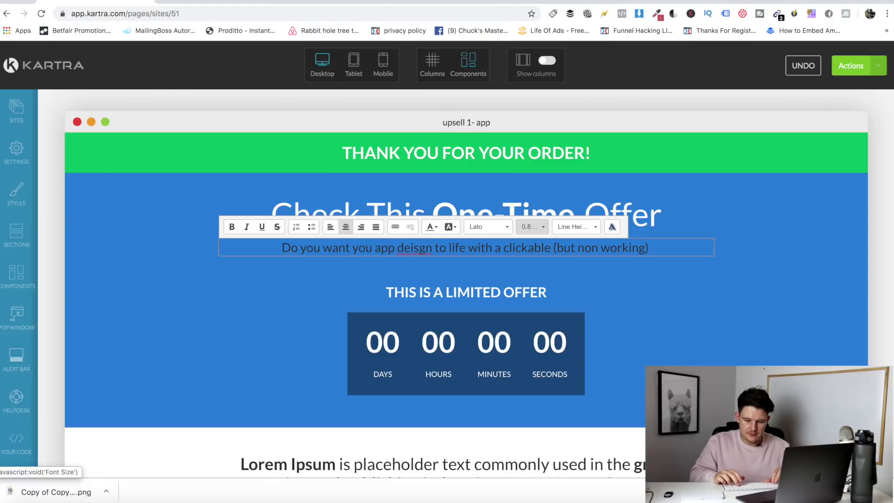
pyautogui.write('mockup.')
# Try to correct the misspelled word "deisgn" in the upsell page's subheading
pyautogui.doubleClick(397, 247)
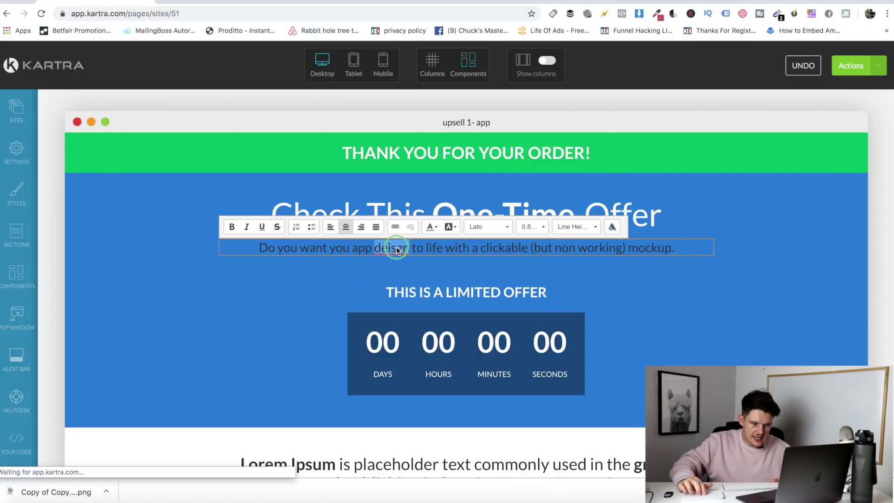
pyautogui.rightClick(397, 247)
pyautogui.click(361, 281)
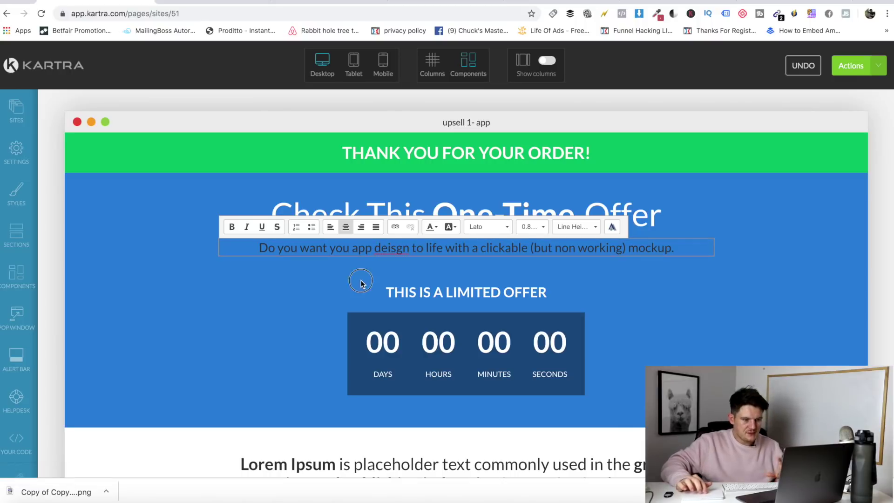
# Link the "Yes, upgrade for $99.99/mo" button to the App Design product's Price point 1, using an overlay popup checkout form
pyautogui.scroll(-15, 456, 381)
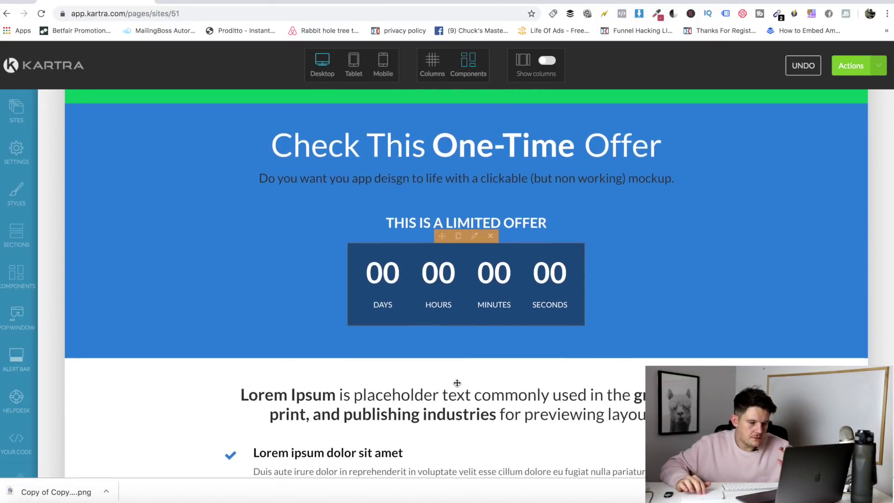
pyautogui.scroll(3, 457, 384)
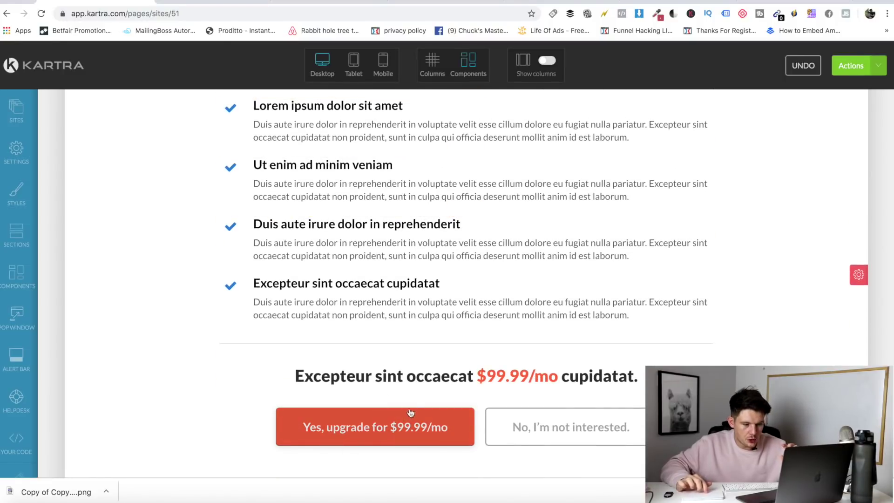
pyautogui.moveTo(393, 429)
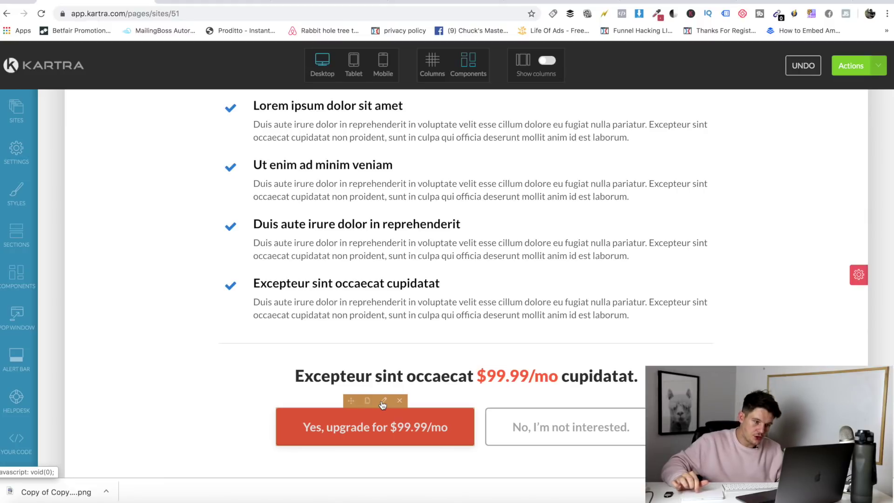
pyautogui.click(383, 402)
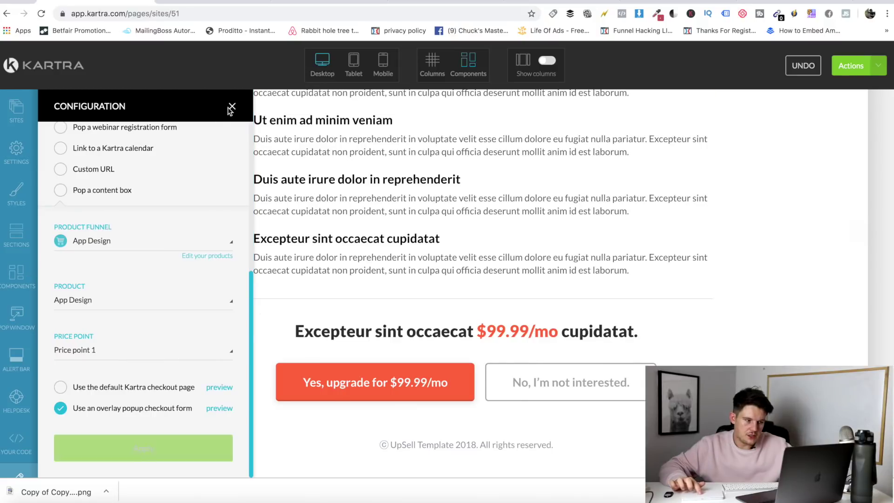
pyautogui.click(231, 106)
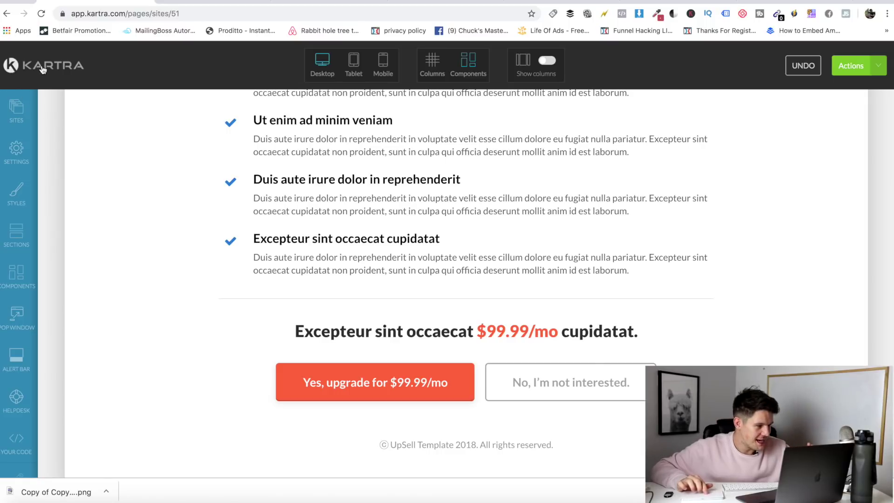
# Switch to the home page preview, close the checkout popup, and review the page's hero and the sections below it
pyautogui.click(214, 2)
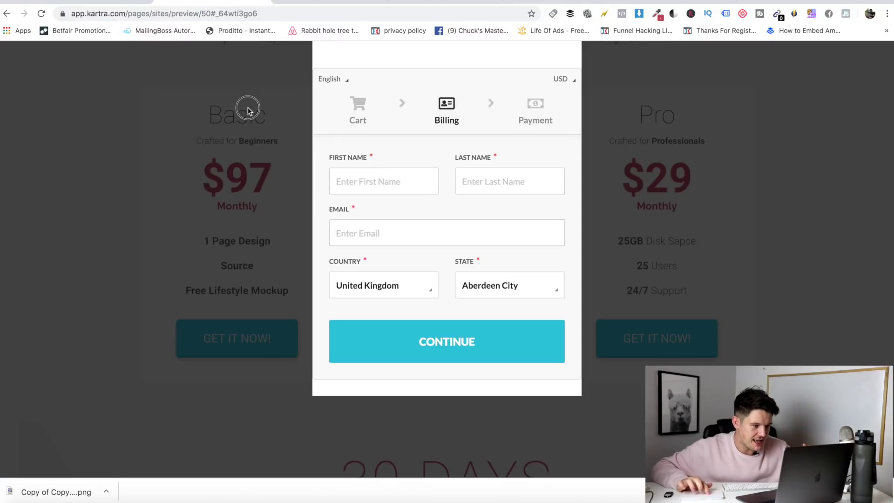
pyautogui.click(571, 52)
pyautogui.scroll(20, 616, 102)
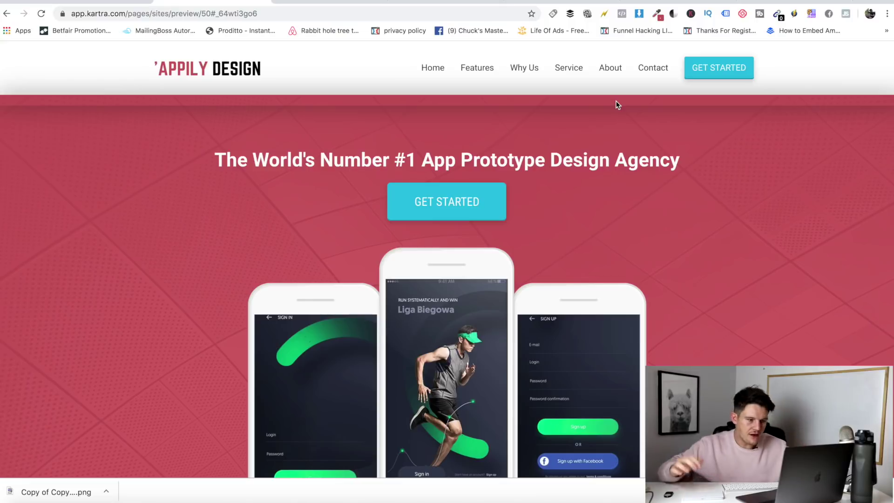
pyautogui.scroll(-5, 599, 205)
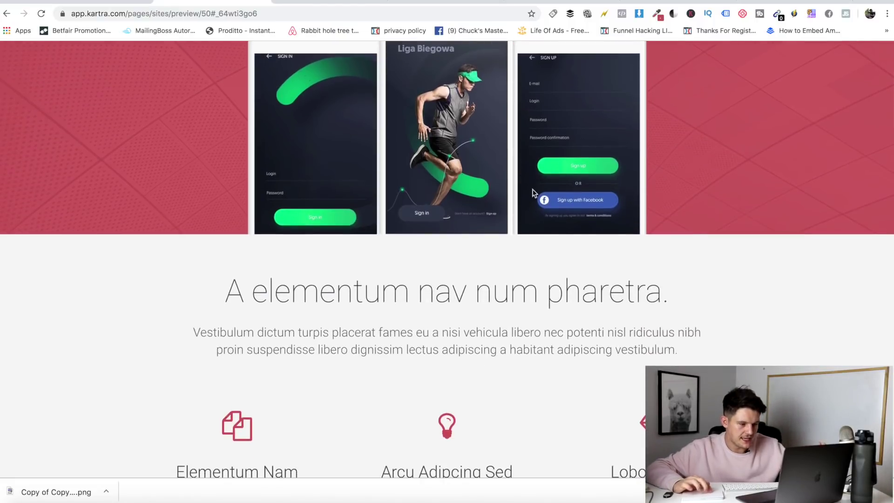
pyautogui.scroll(-5, 440, 238)
pyautogui.scroll(-7, 435, 139)
pyautogui.scroll(7, 434, 139)
pyautogui.scroll(15, 434, 139)
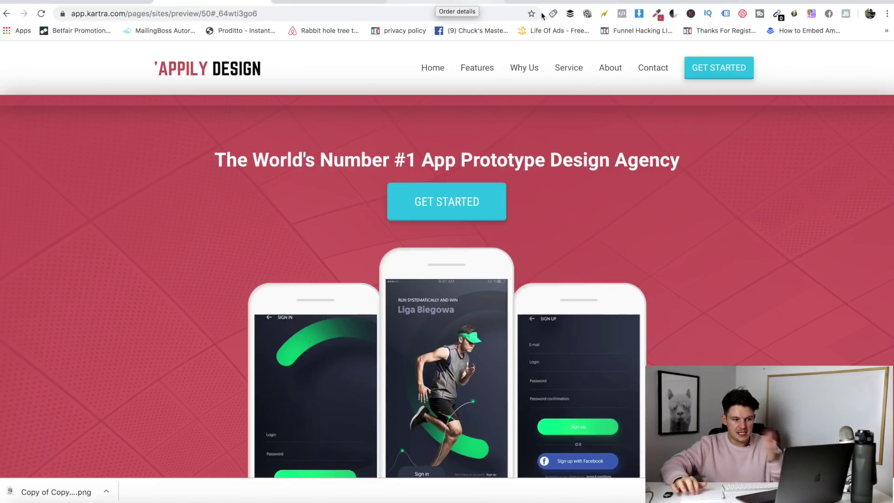
pyautogui.scroll(-1, 353, 322)
pyautogui.scroll(1, 353, 322)
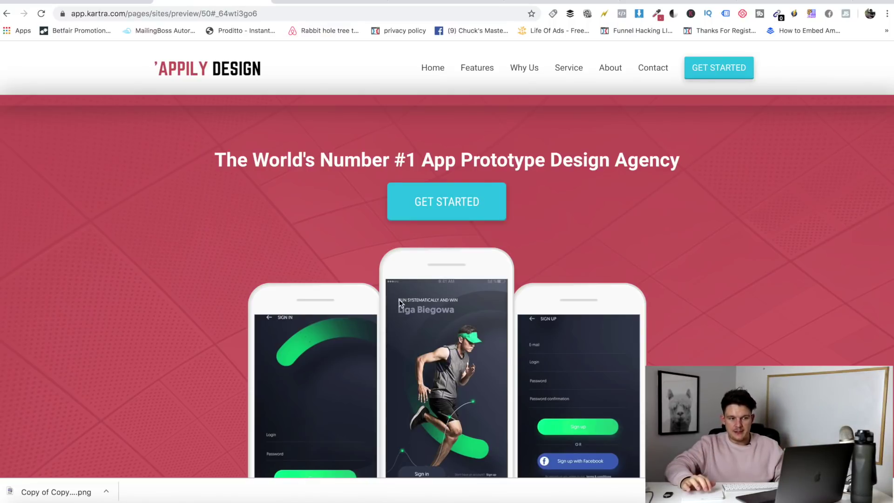
pyautogui.scroll(-4, 512, 278)
pyautogui.scroll(4, 512, 278)
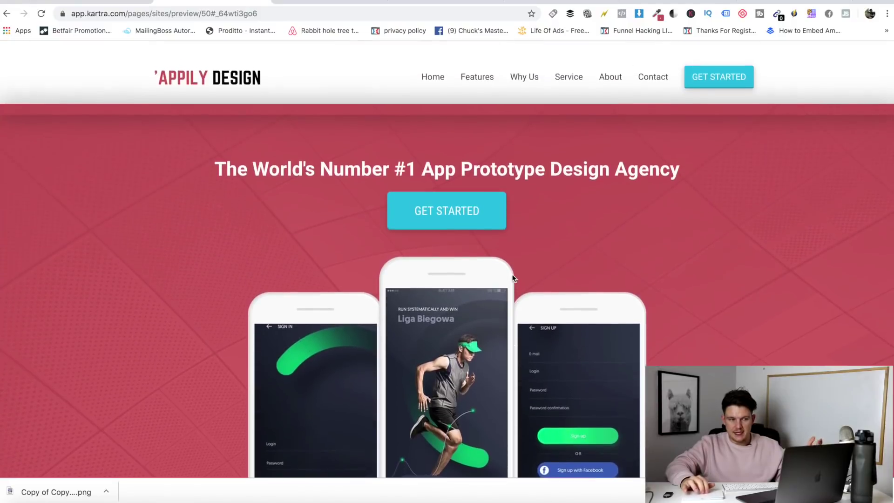